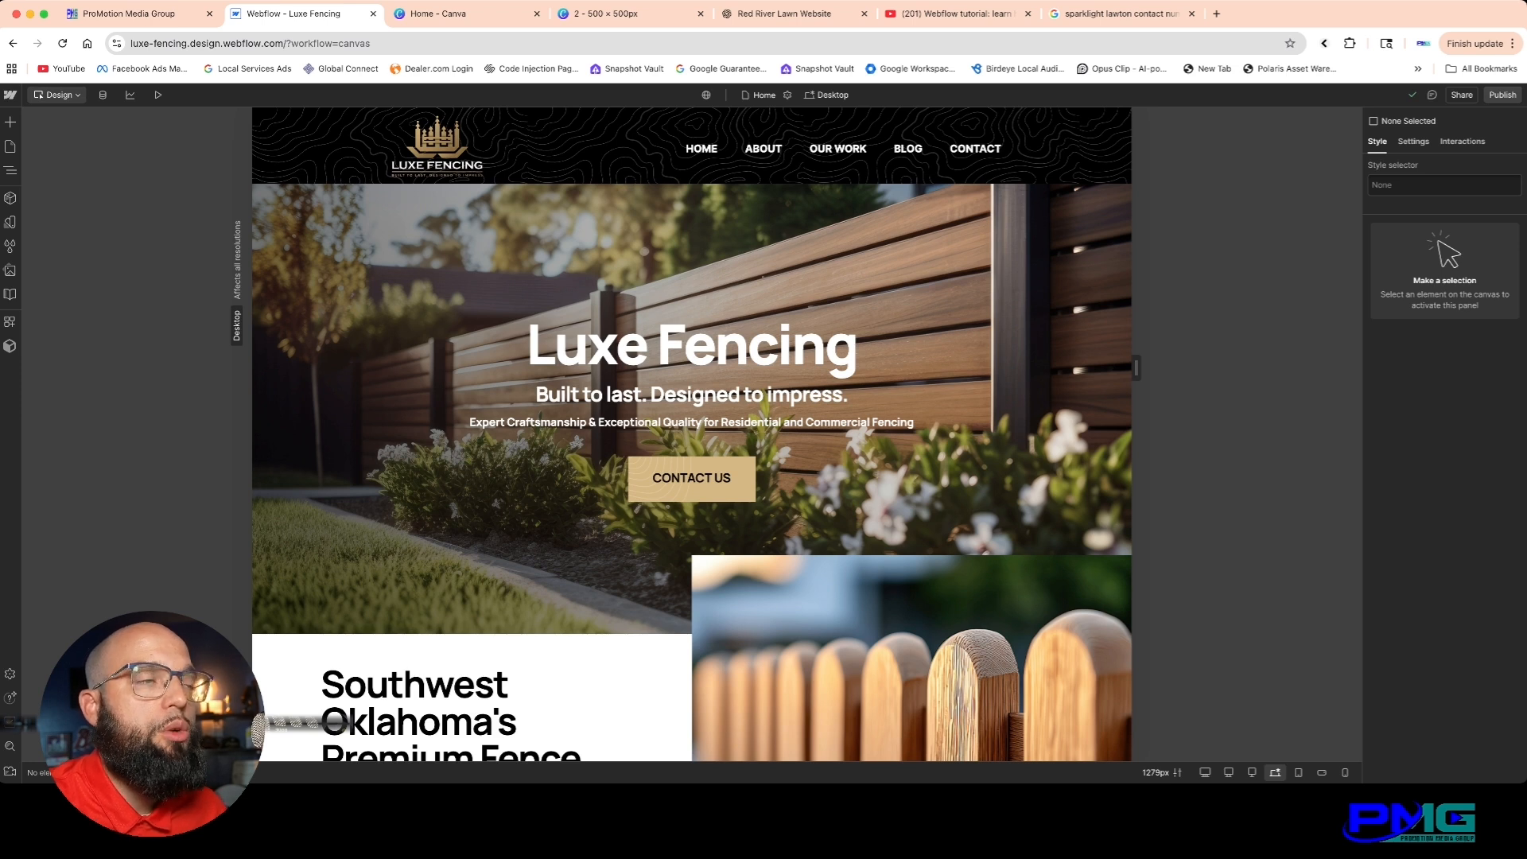
# Step: Look over the Luxe Fencing home page and open the site's CMS collections
pyautogui.scroll(-7, 692, 433)
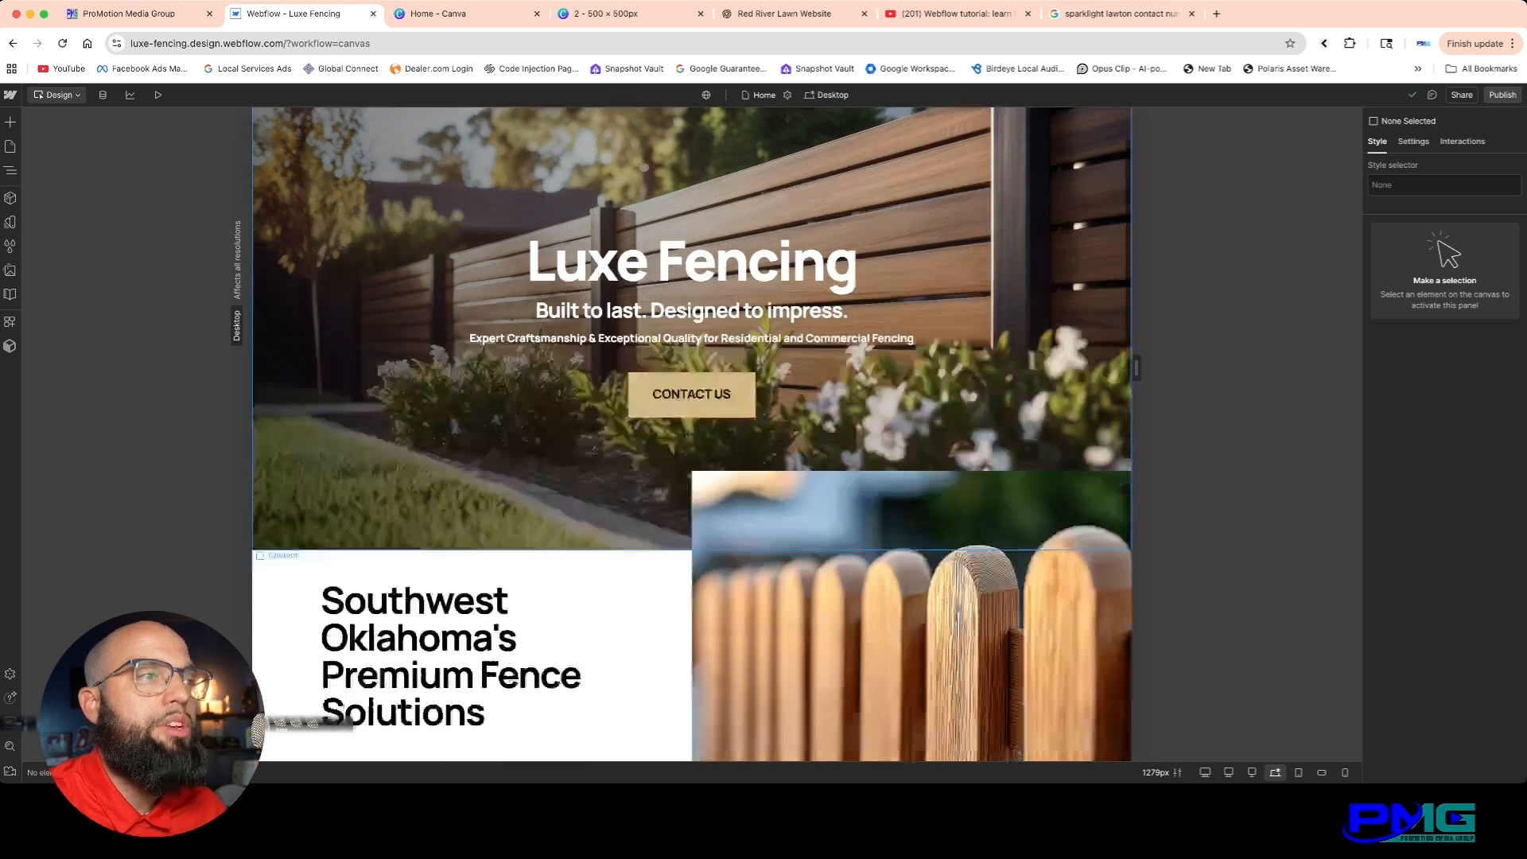
pyautogui.scroll(6, 692, 433)
pyautogui.scroll(2, 692, 434)
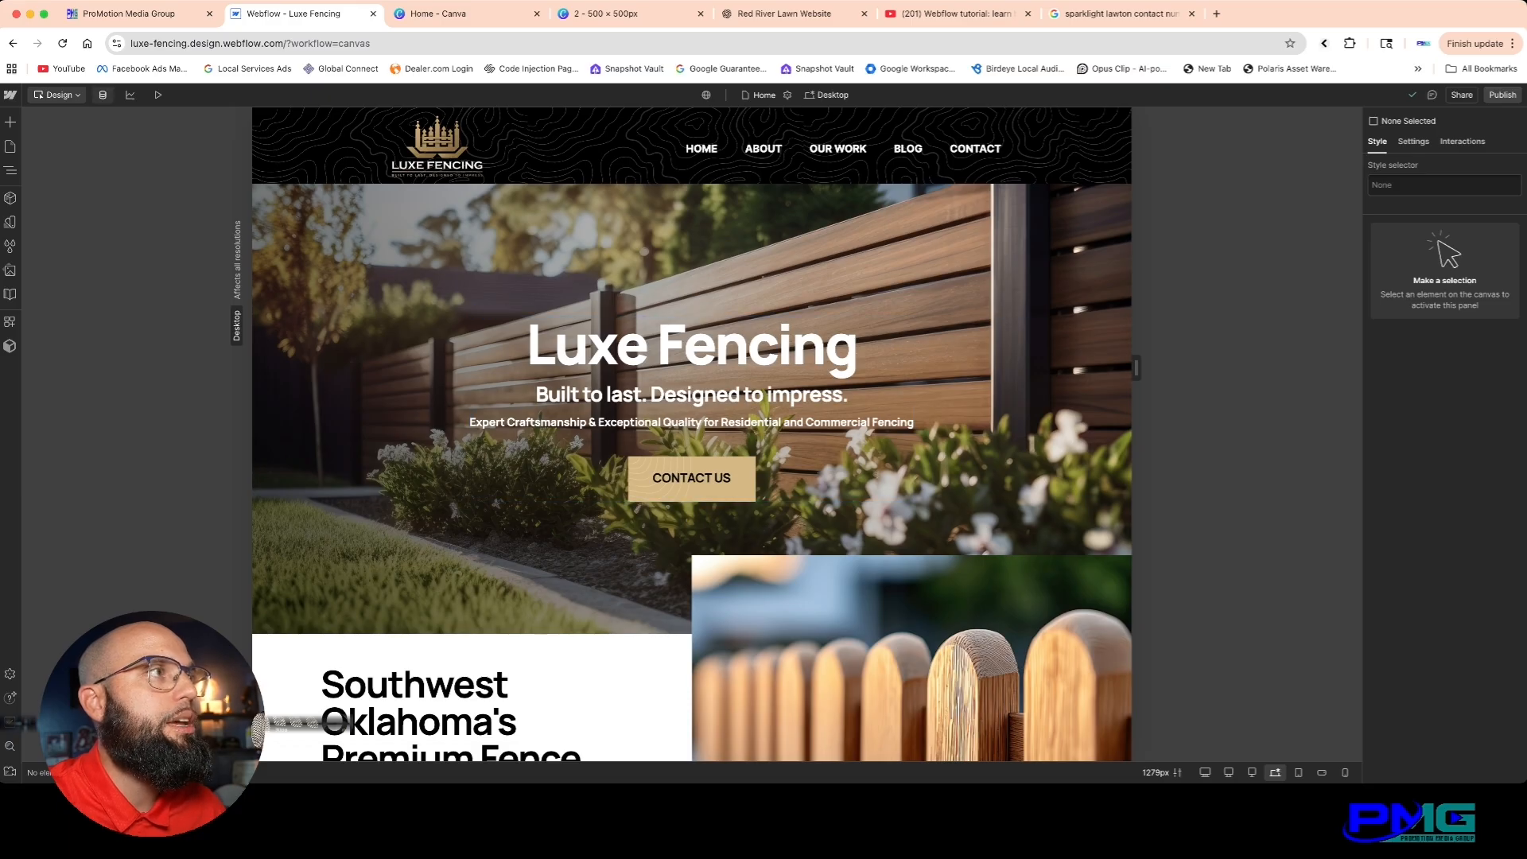
pyautogui.click(102, 95)
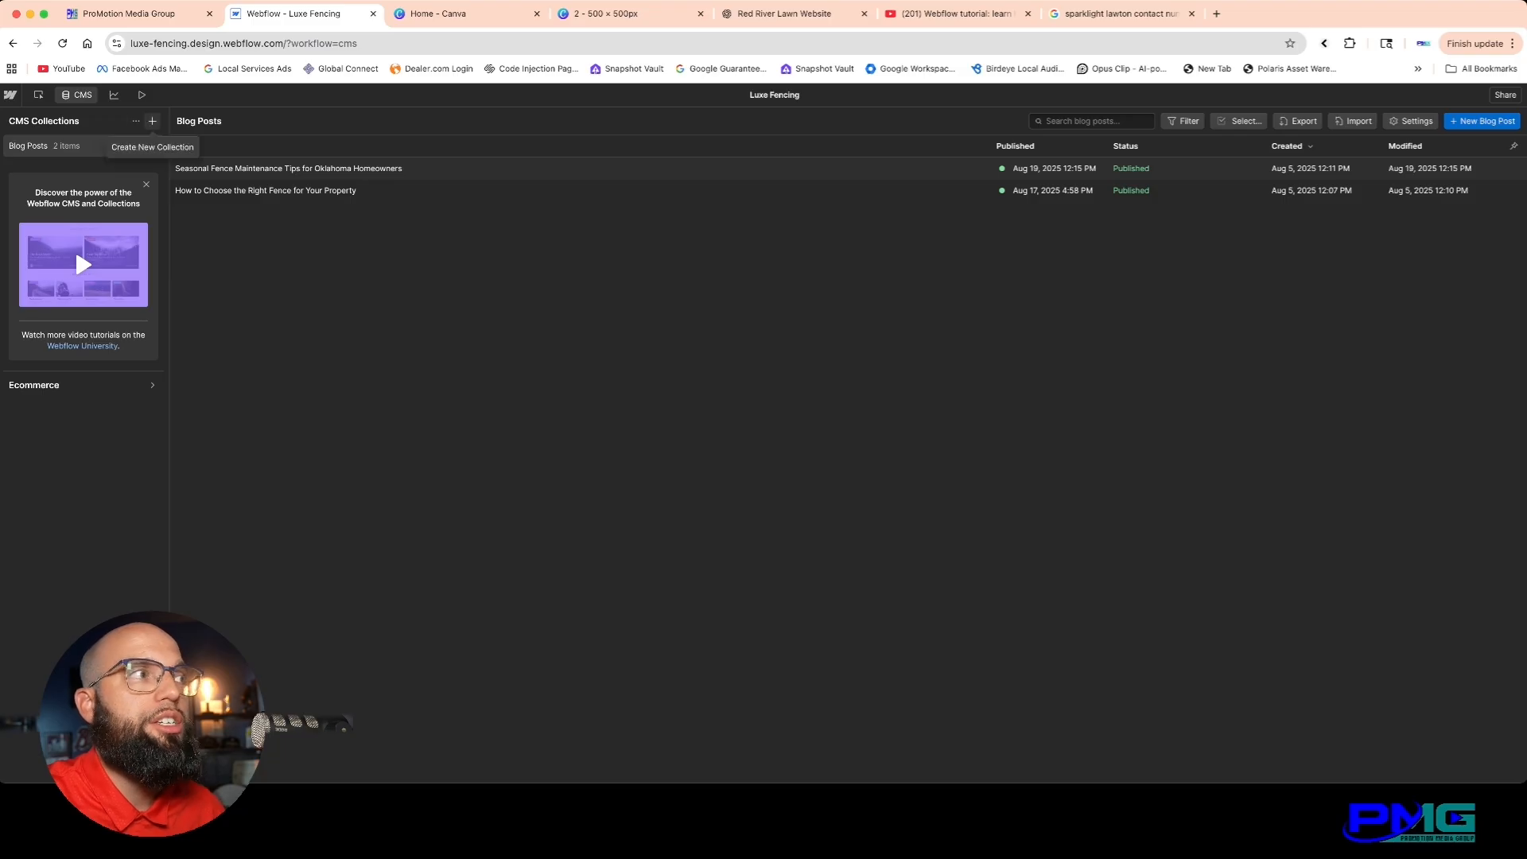
# Step: View the form for creating a new collection without saving it, and check the settings of the Blog Posts collection
pyautogui.click(153, 121)
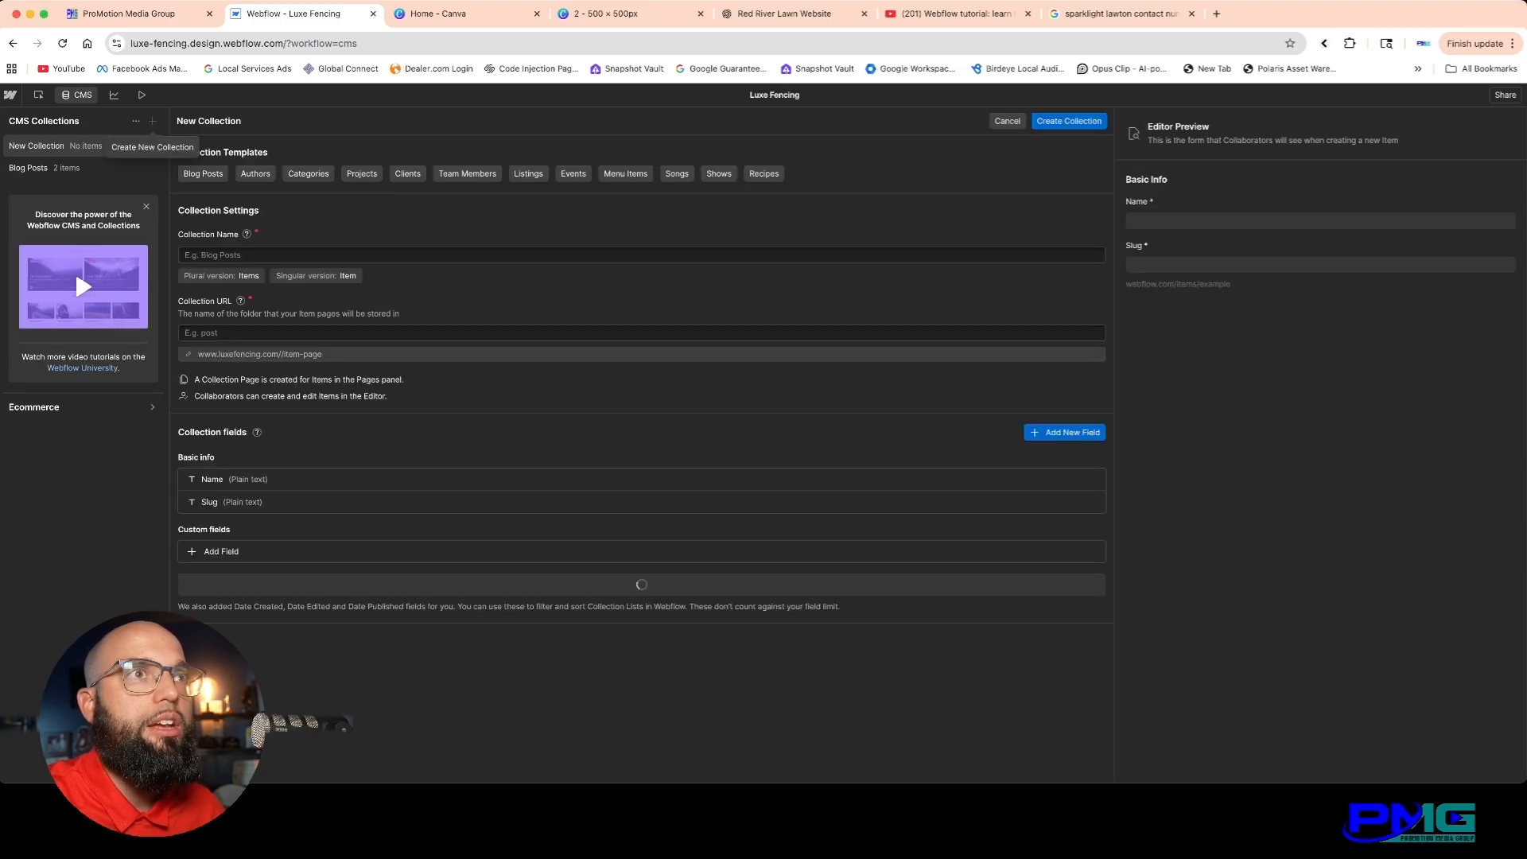
pyautogui.click(1007, 121)
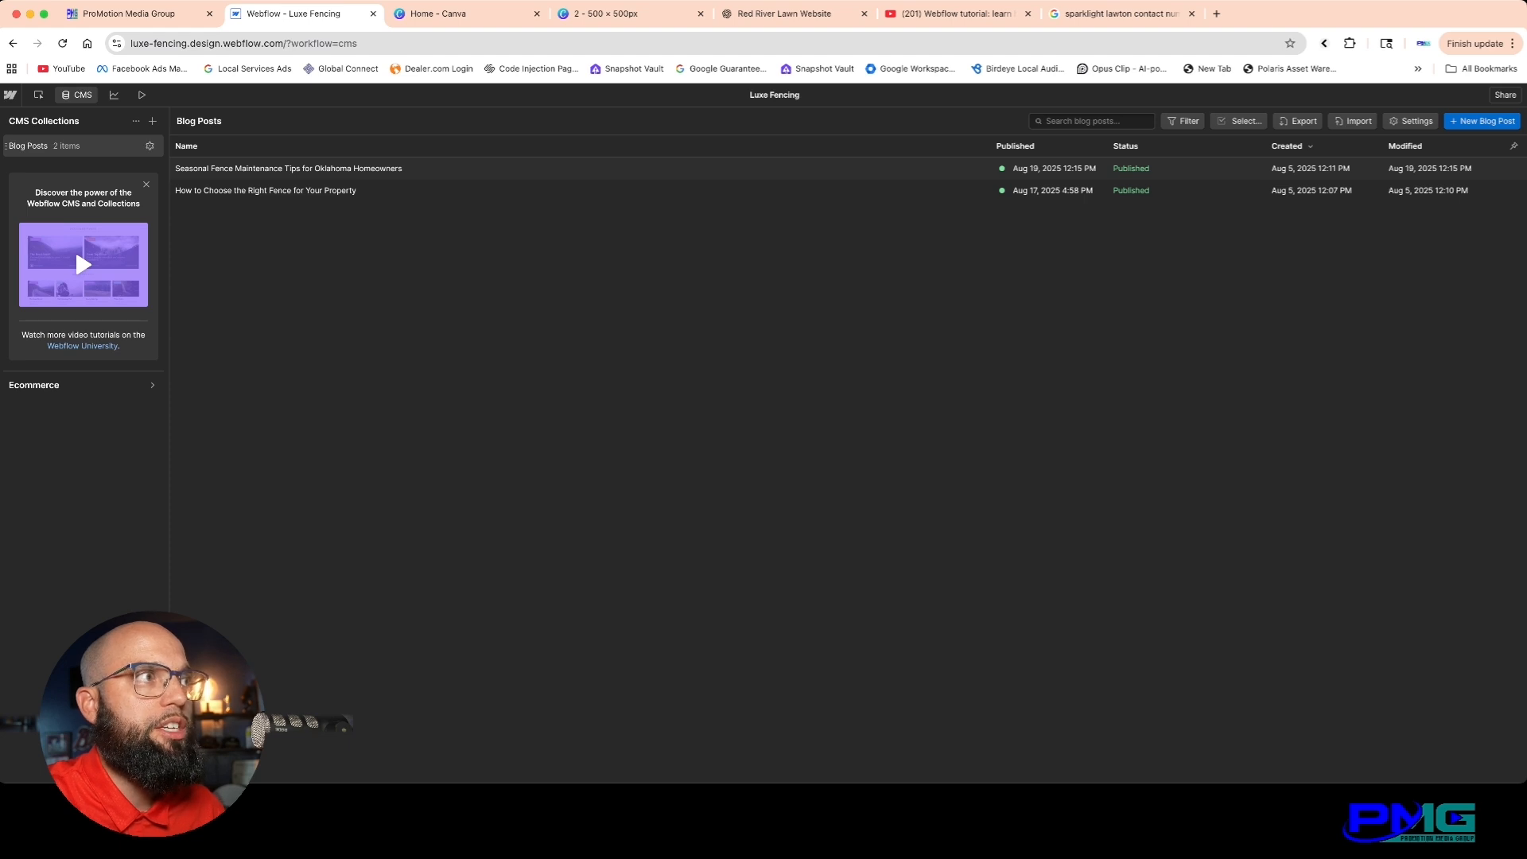
pyautogui.click(149, 145)
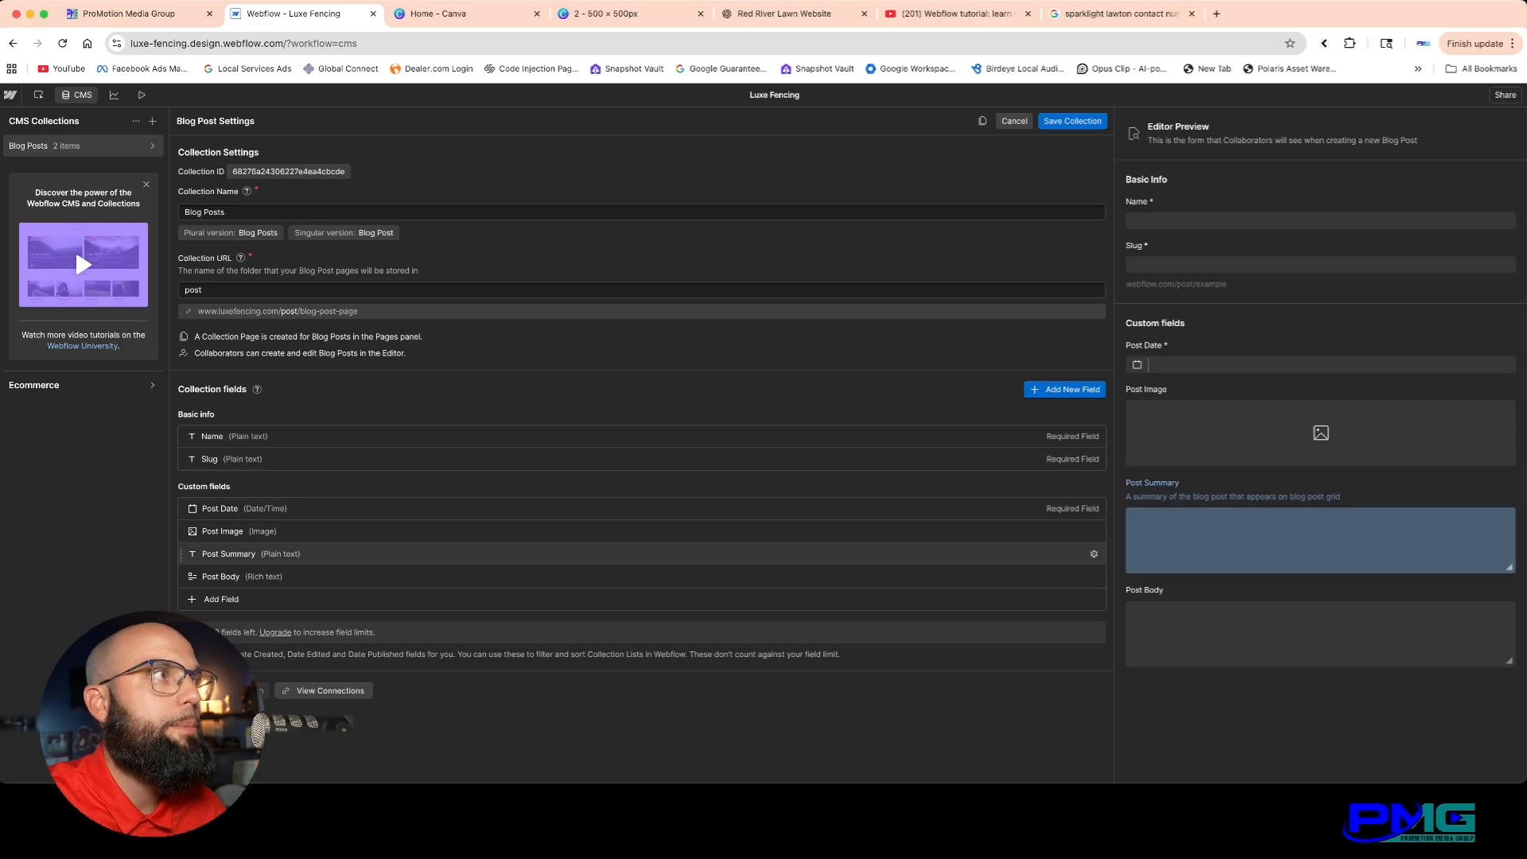
pyautogui.click(80, 146)
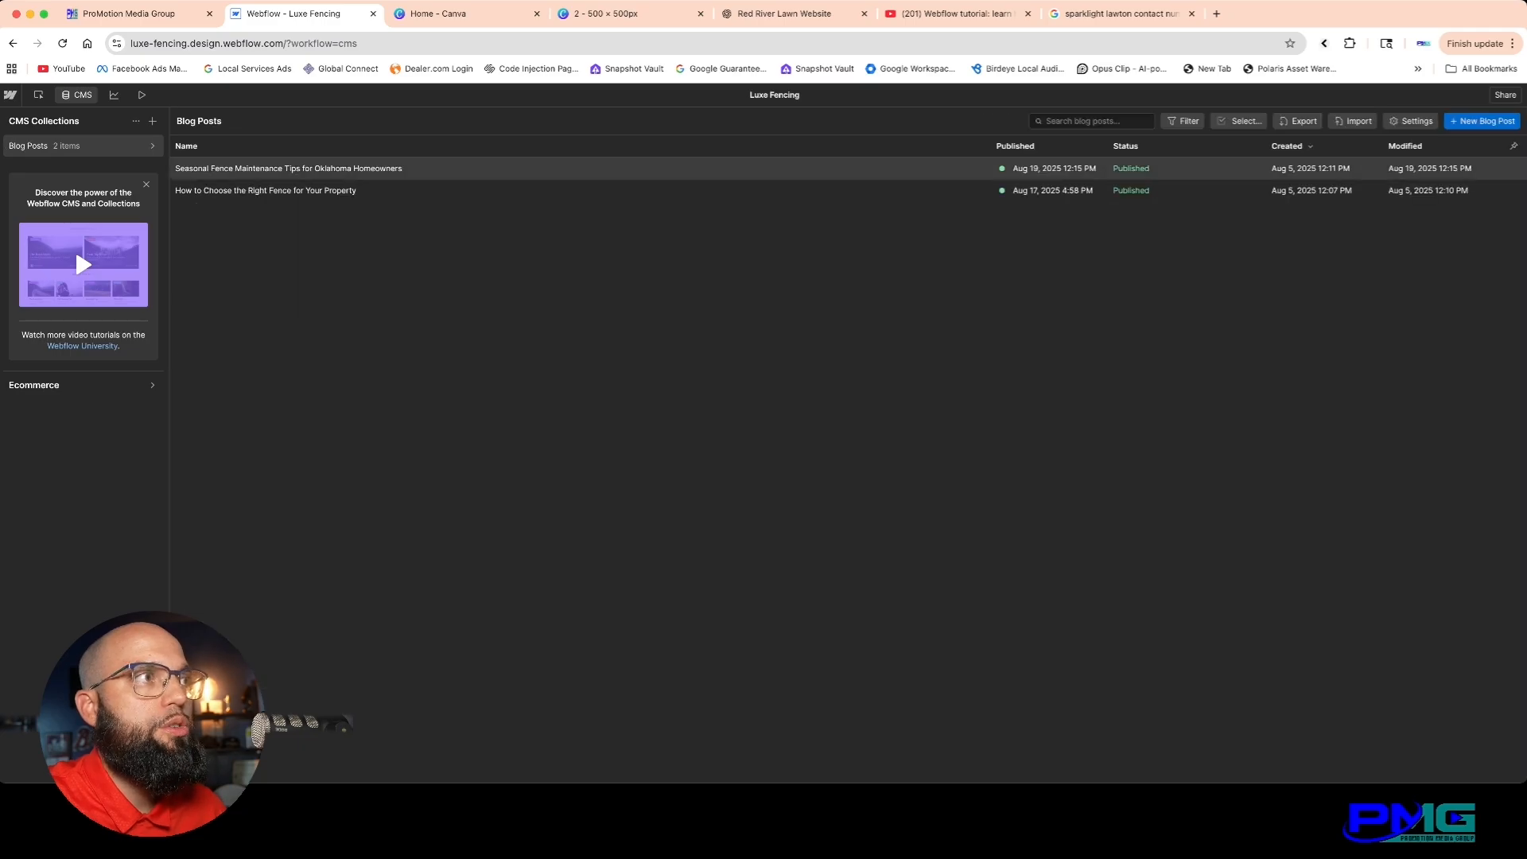
# Step: Examine the fields of the post "Seasonal Fence Maintenance Tips for Oklahoma Homeowners", from name and slug to post summary and body
pyautogui.click(329, 168)
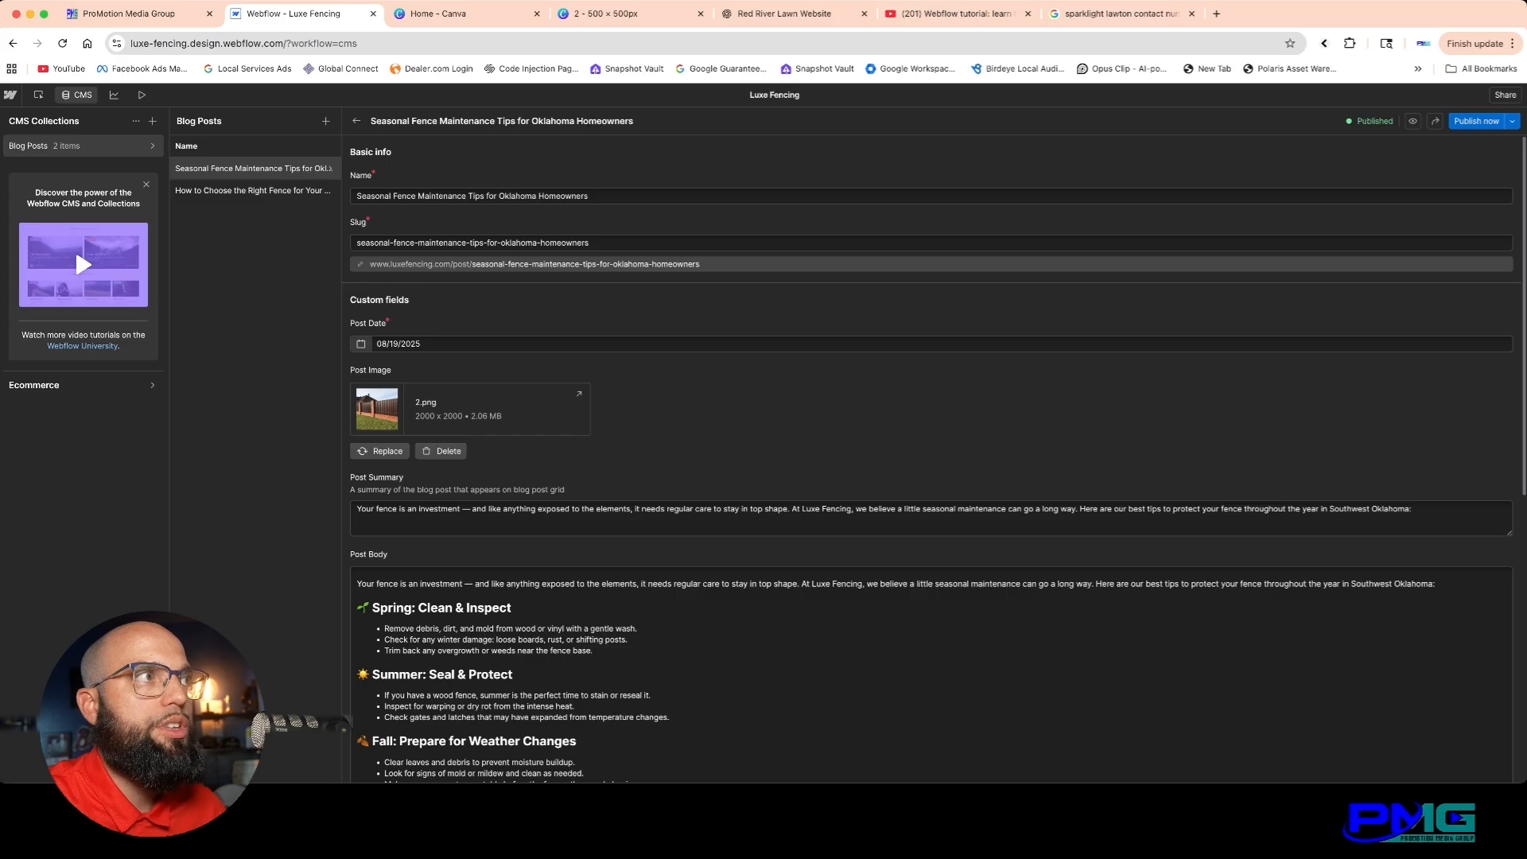
pyautogui.scroll(-1, 930, 458)
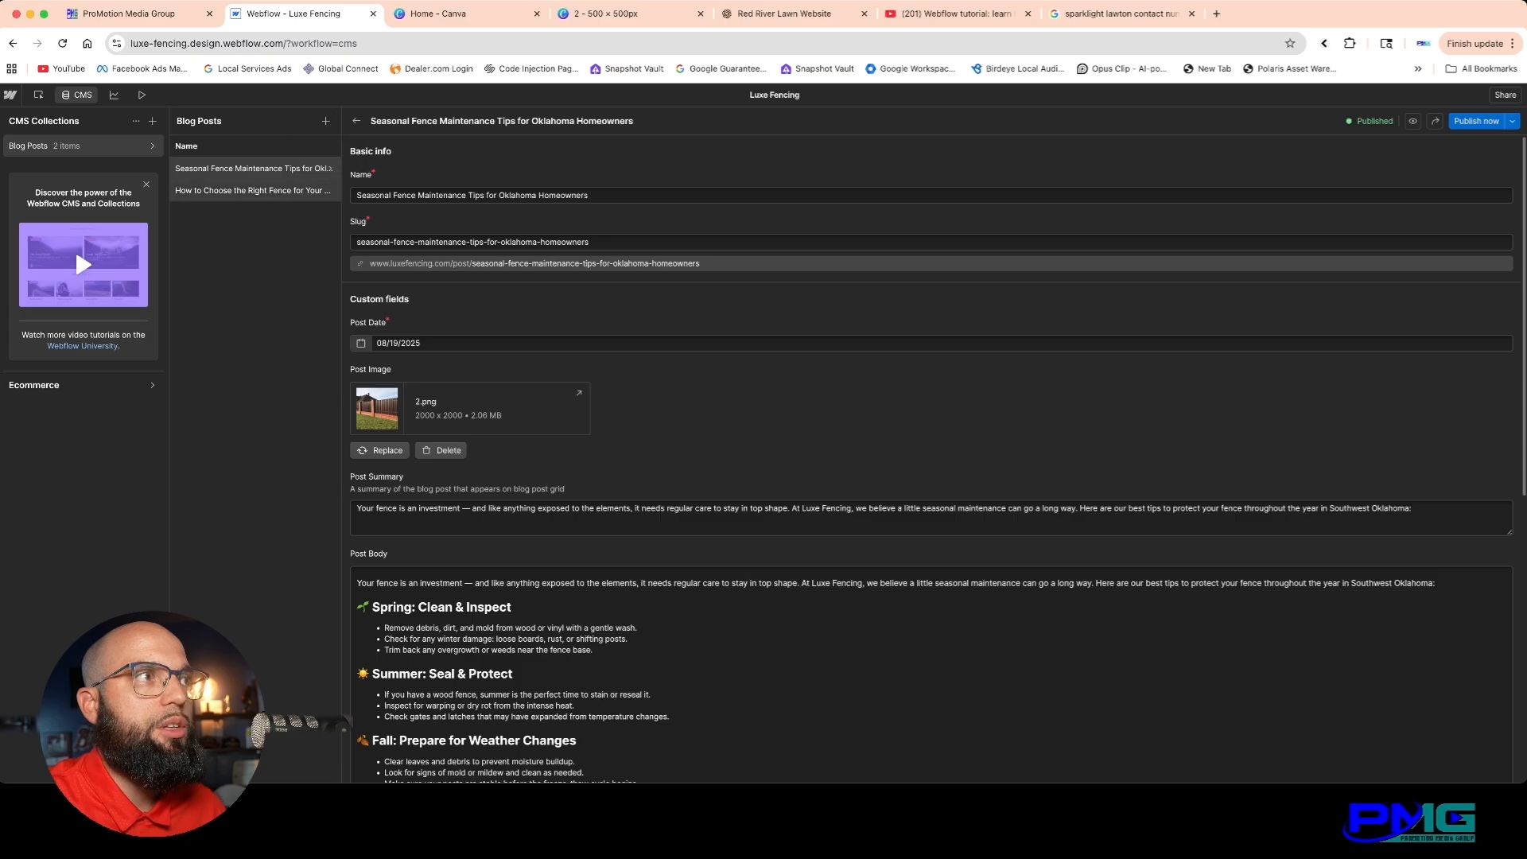
pyautogui.click(253, 190)
pyautogui.click(253, 168)
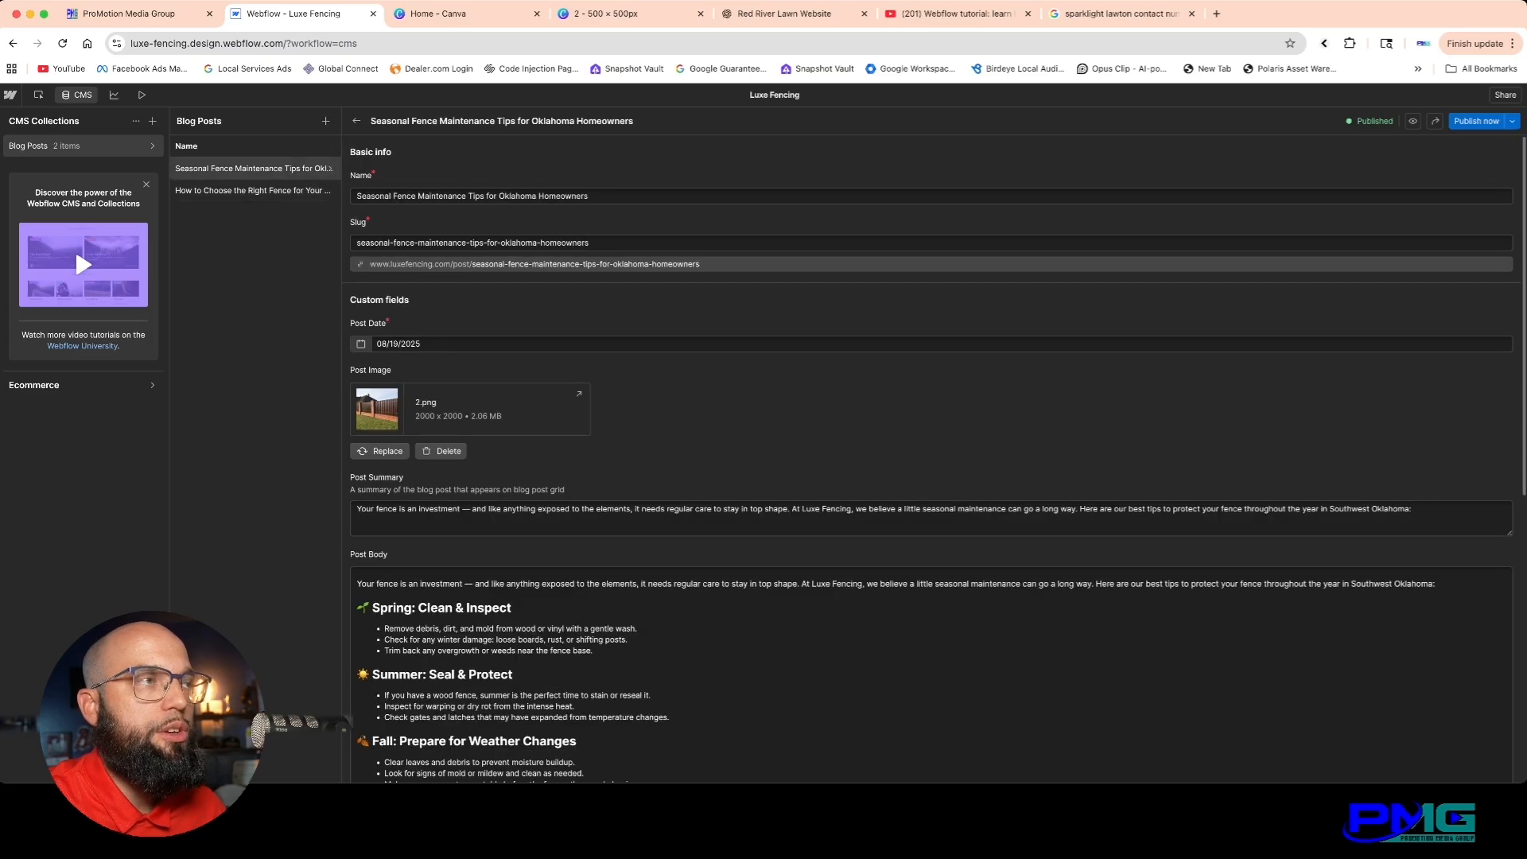
pyautogui.scroll(-1, 935, 459)
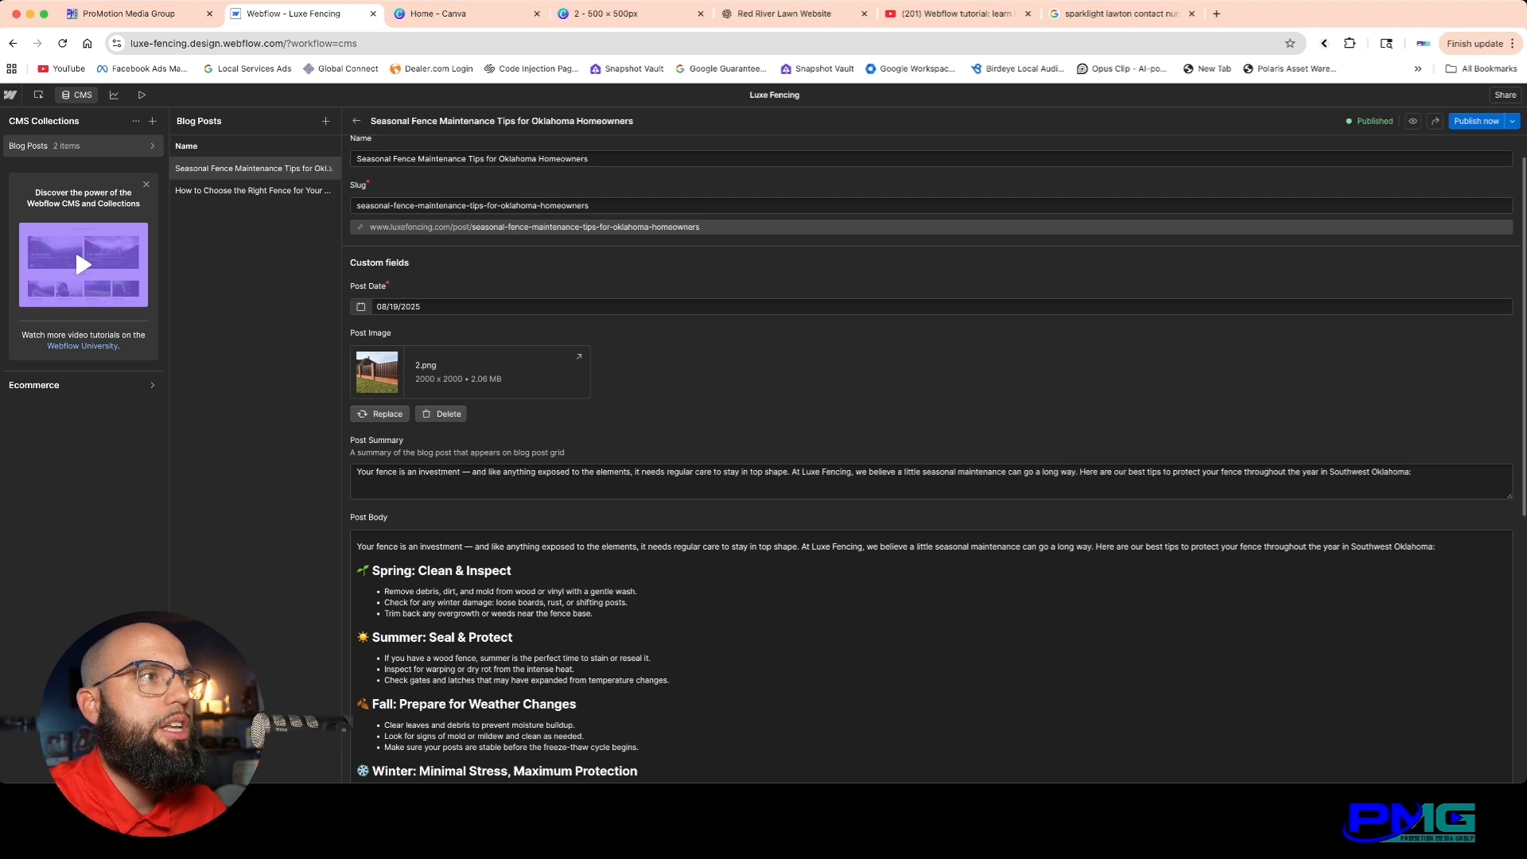
pyautogui.scroll(-2, 931, 459)
pyautogui.tripleClick(883, 408)
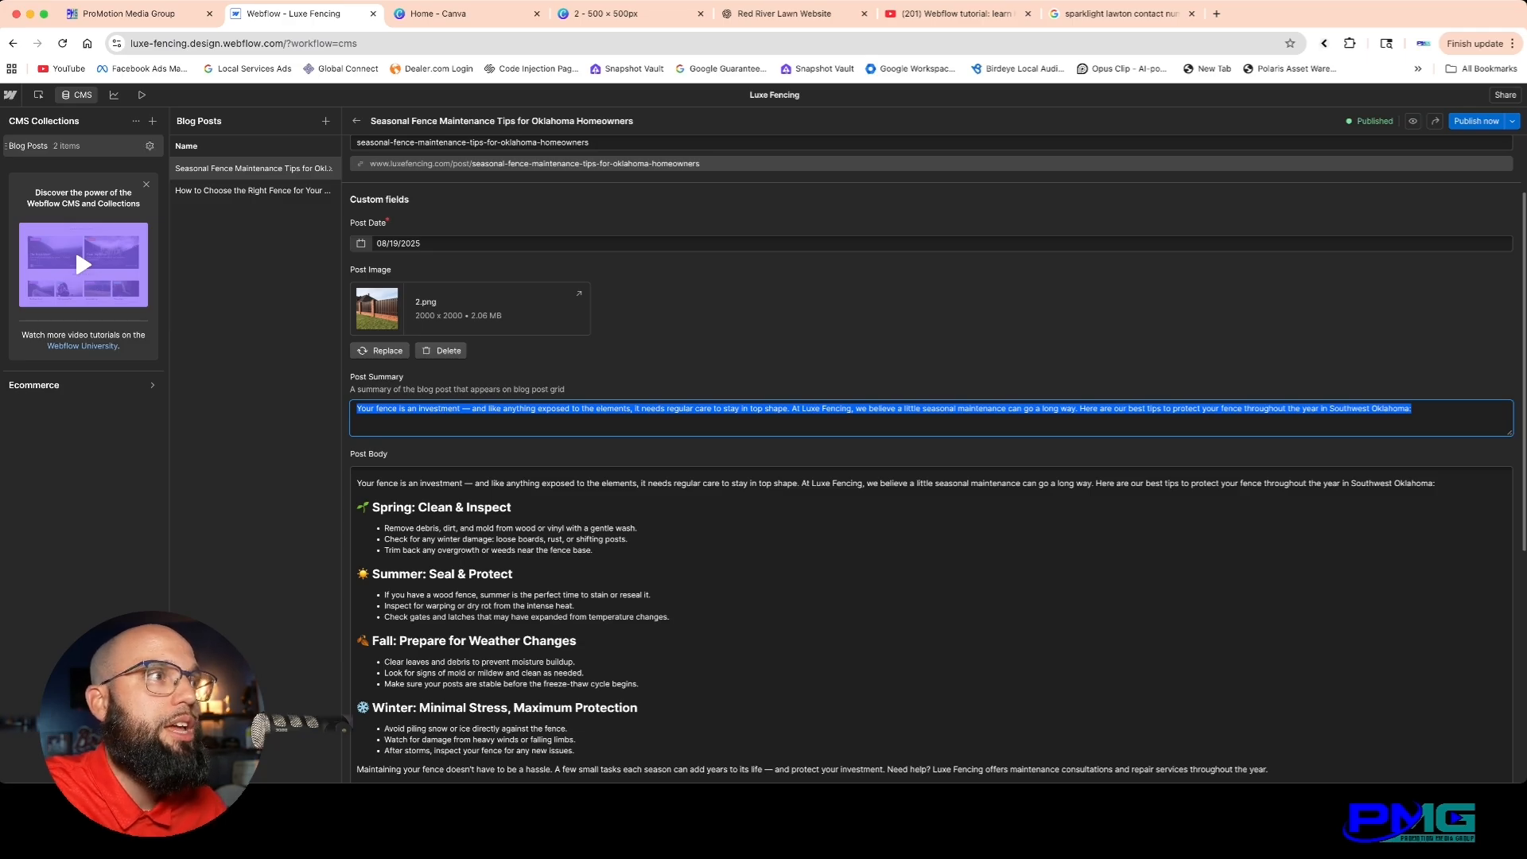
# Step: View the Post Summary field's options in the Blog Posts collection settings and return to the post list
pyautogui.click(149, 145)
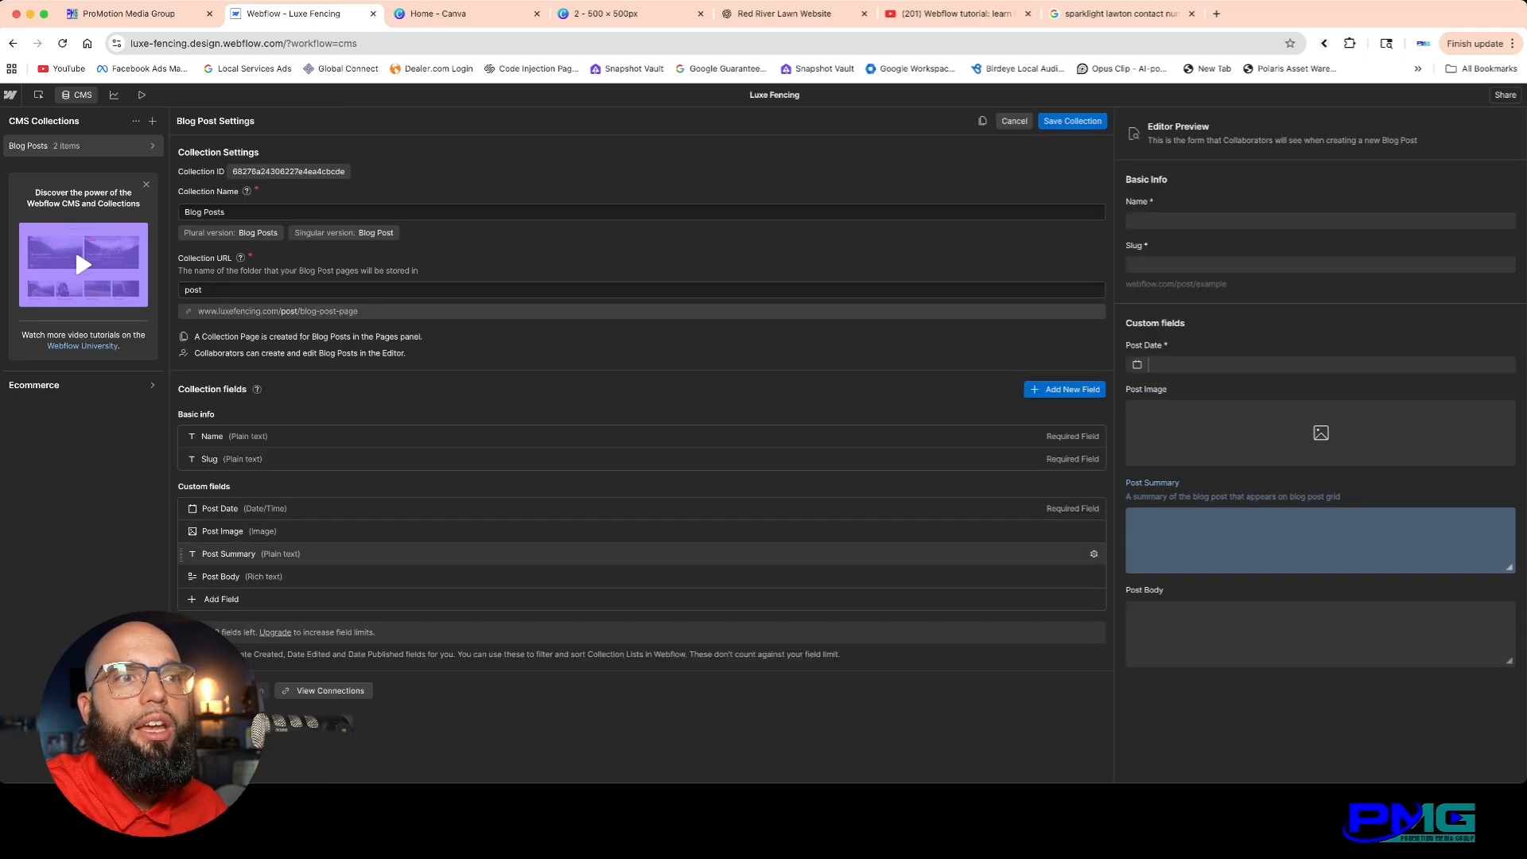
pyautogui.click(1094, 554)
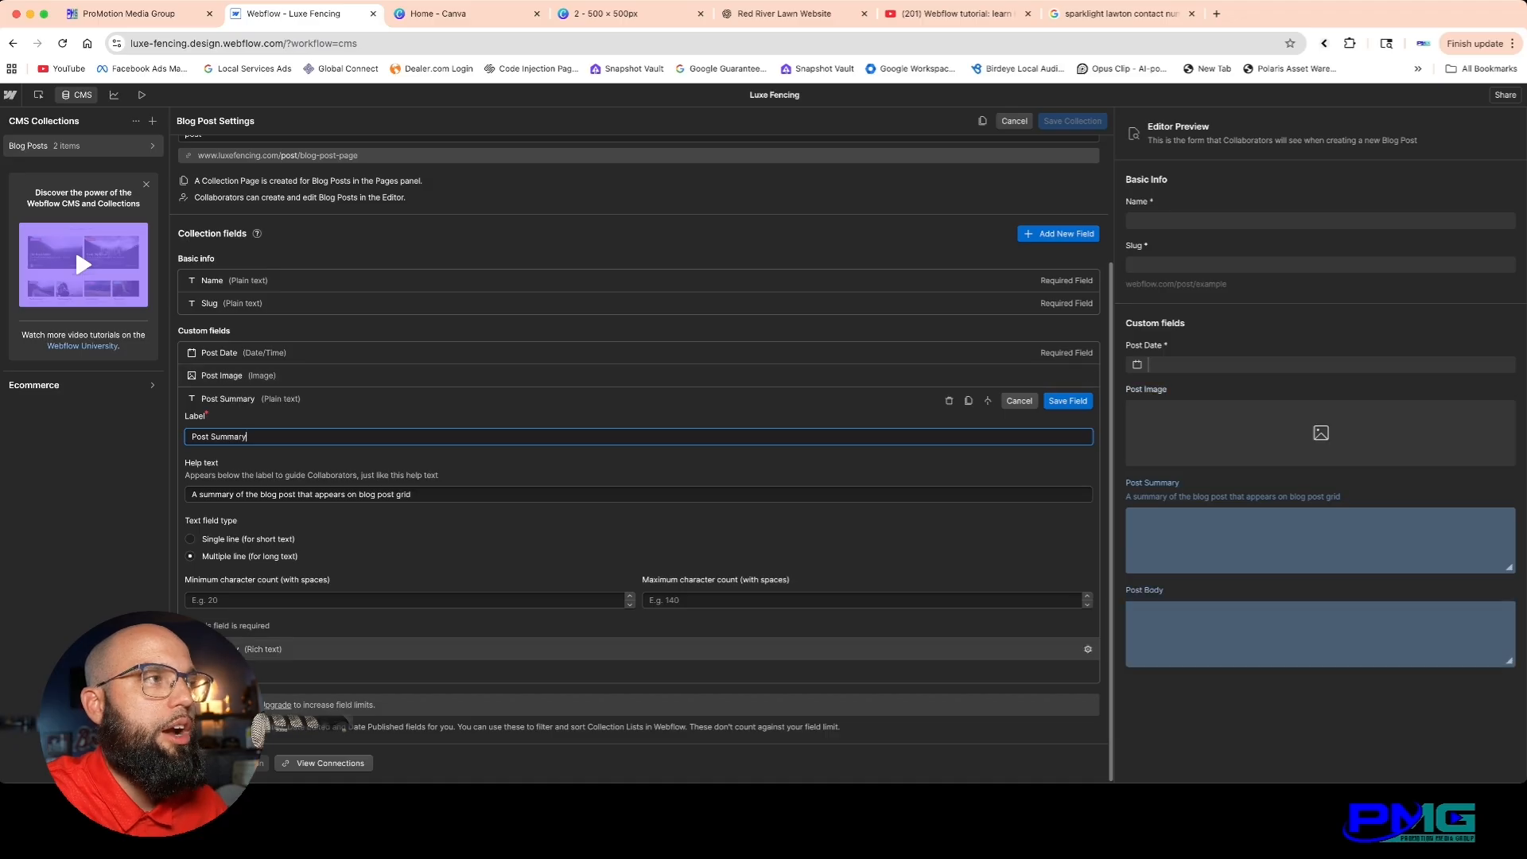
pyautogui.click(76, 146)
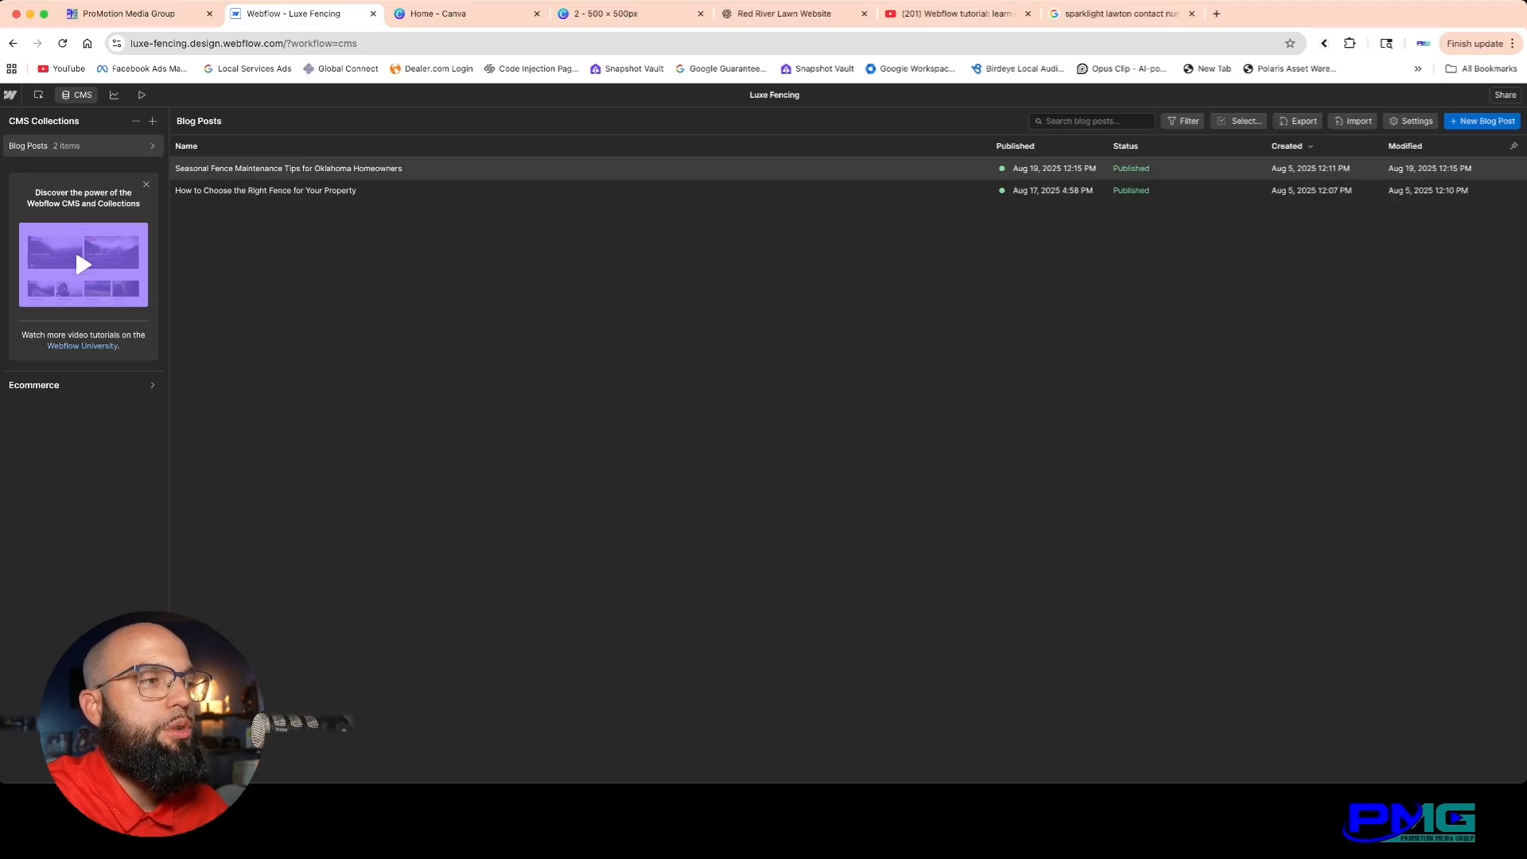
# Step: Review the whole seasonal fence maintenance post and start a new item in the Blog Posts collection
pyautogui.click(329, 168)
pyautogui.scroll(-10, 927, 458)
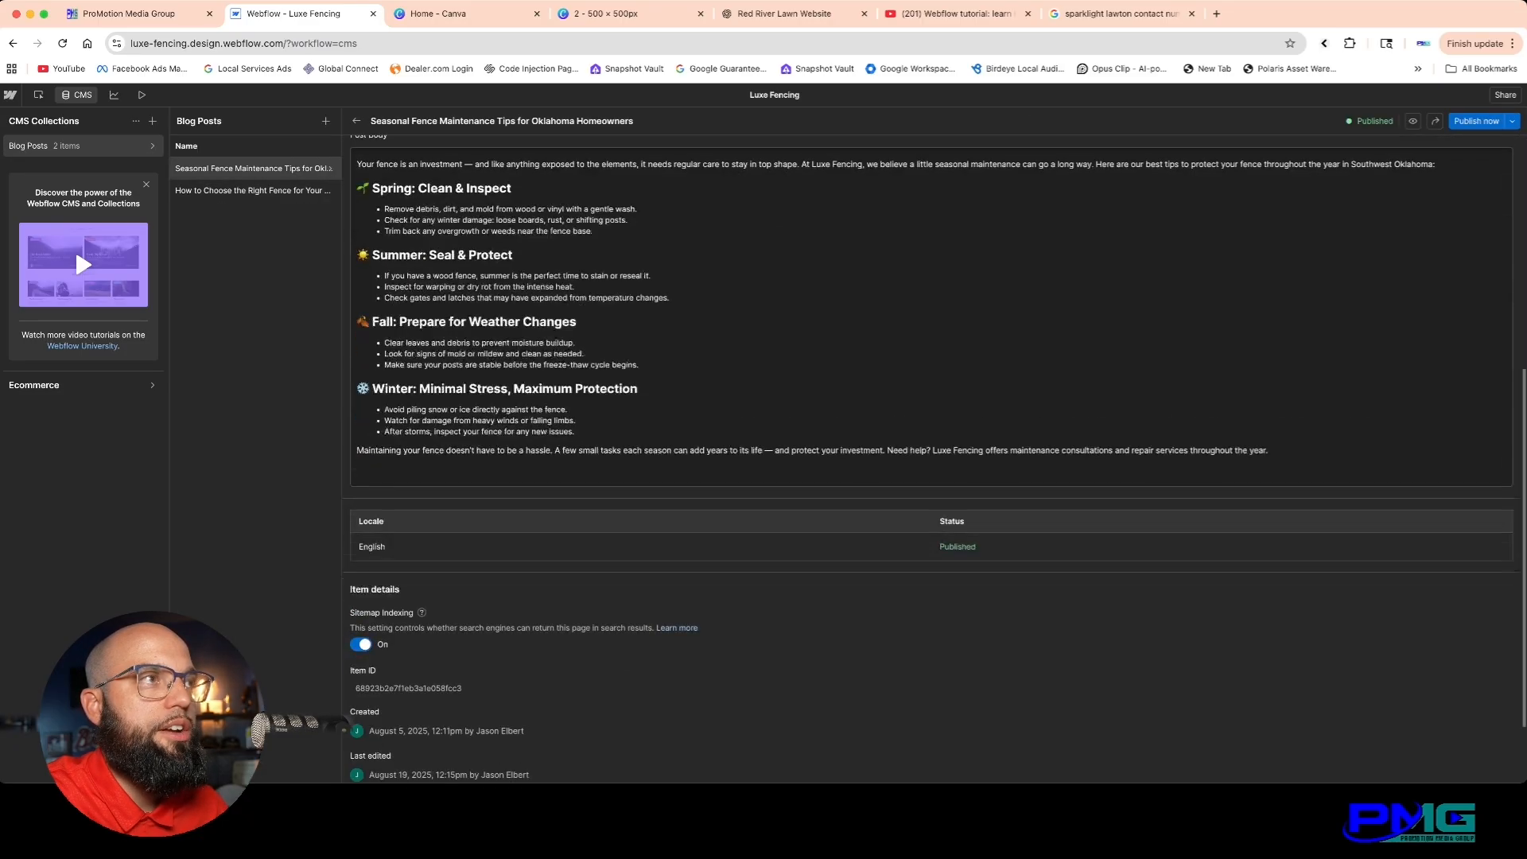
pyautogui.scroll(10, 928, 459)
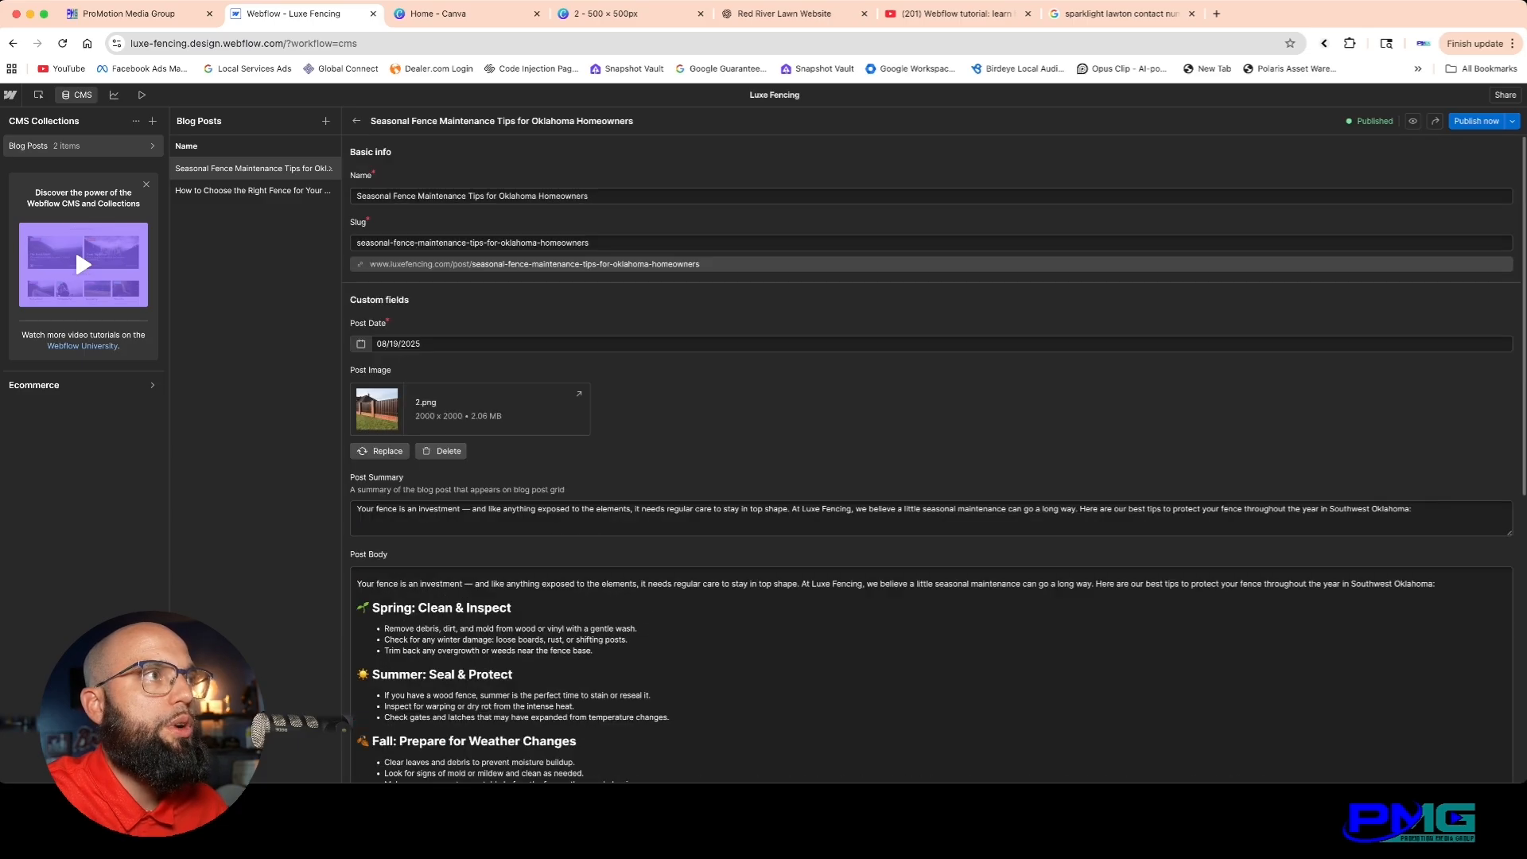
pyautogui.click(325, 121)
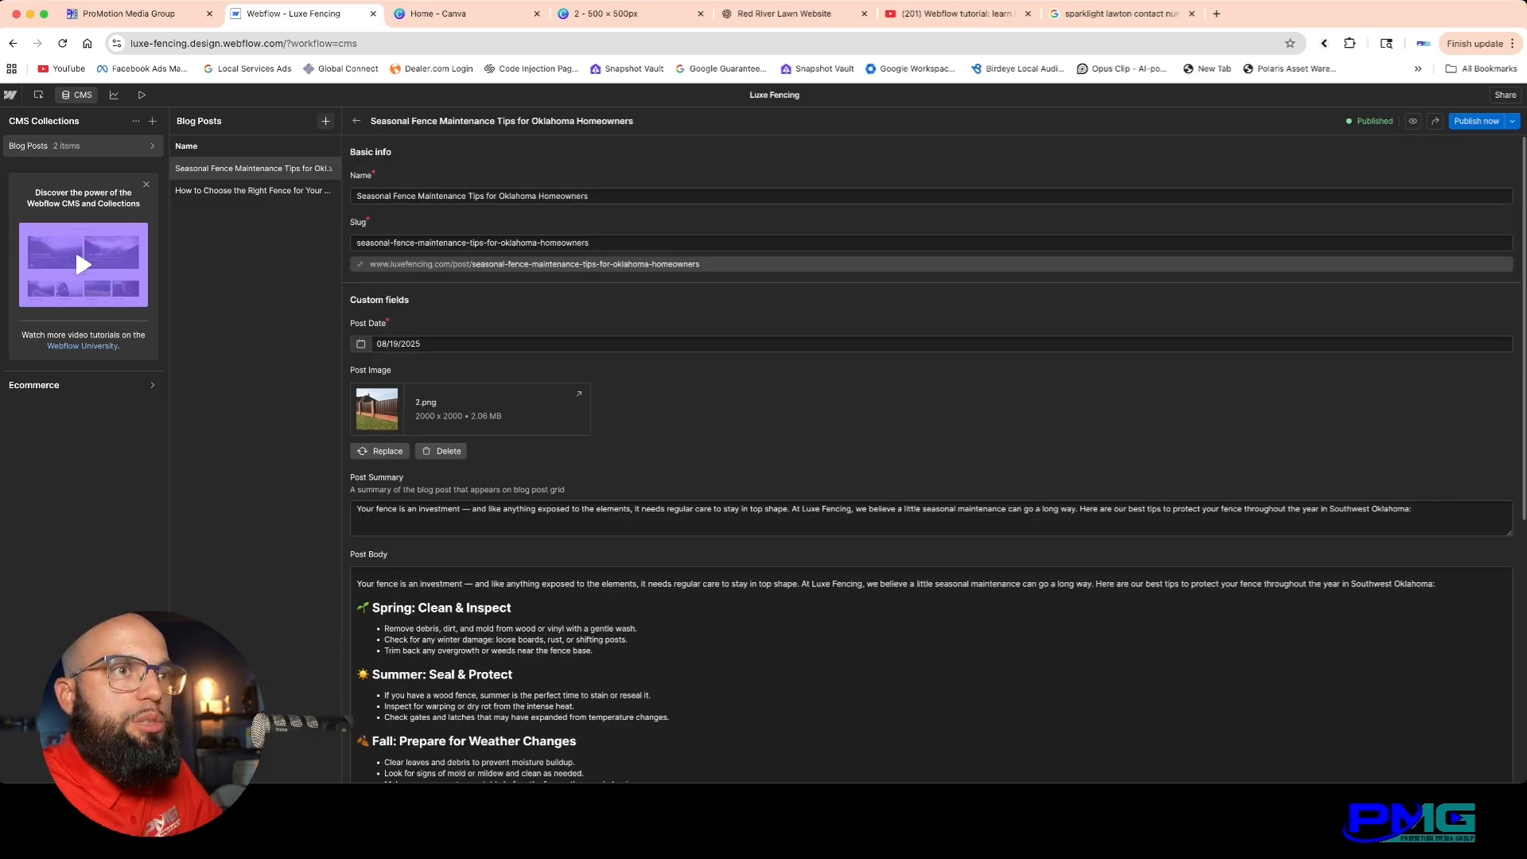
# Step: Switch to ChatGPT and send "write me two full, generic blog posts. Use verbiage that's SEO-effective" in the Luxe Fencing Website chat
pyautogui.click(784, 14)
pyautogui.click(57, 486)
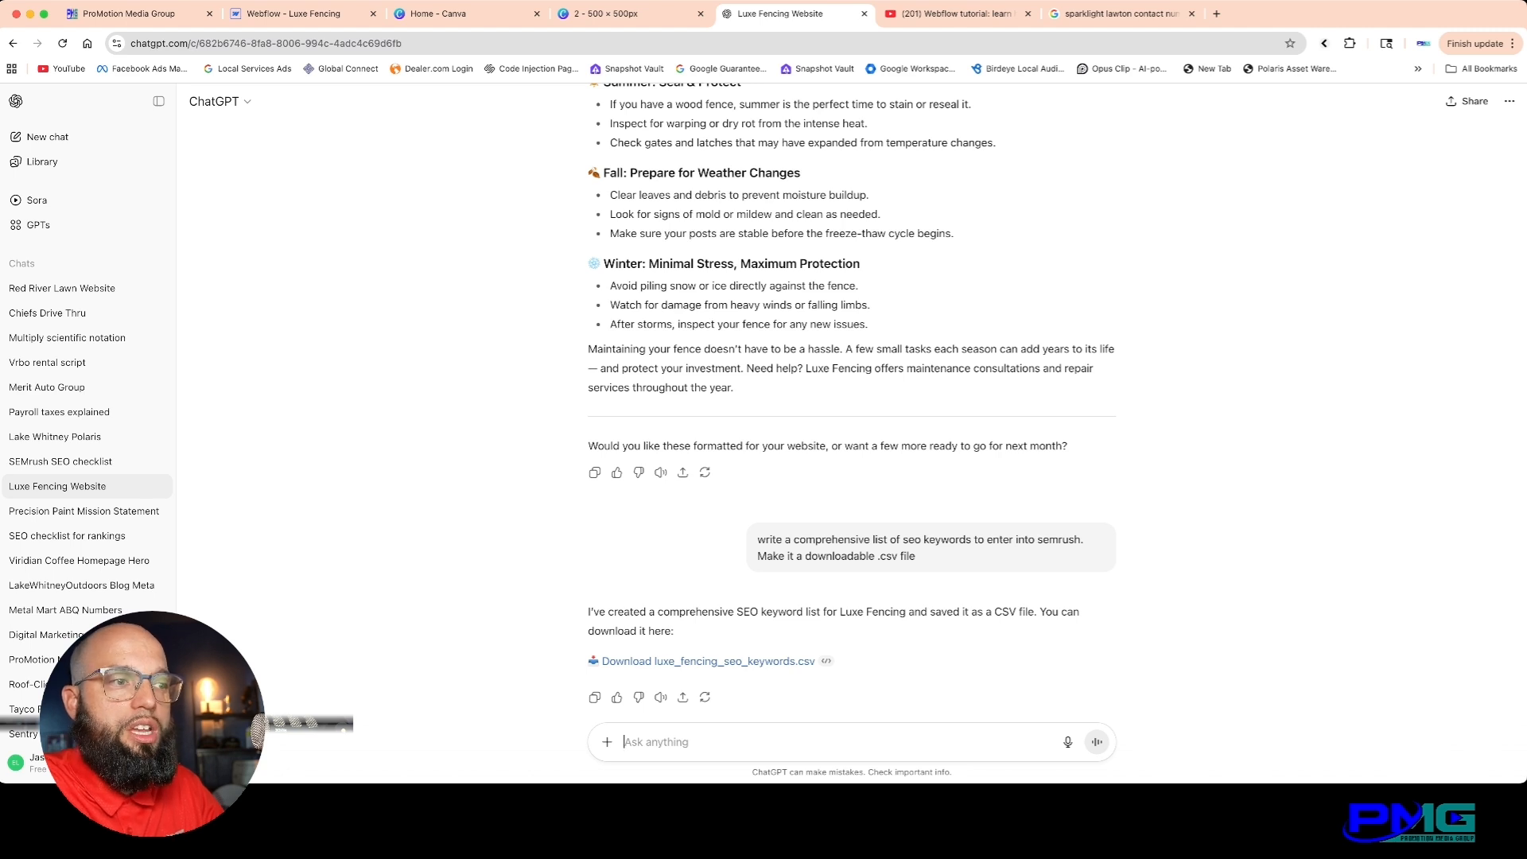
pyautogui.write('write me two full ')
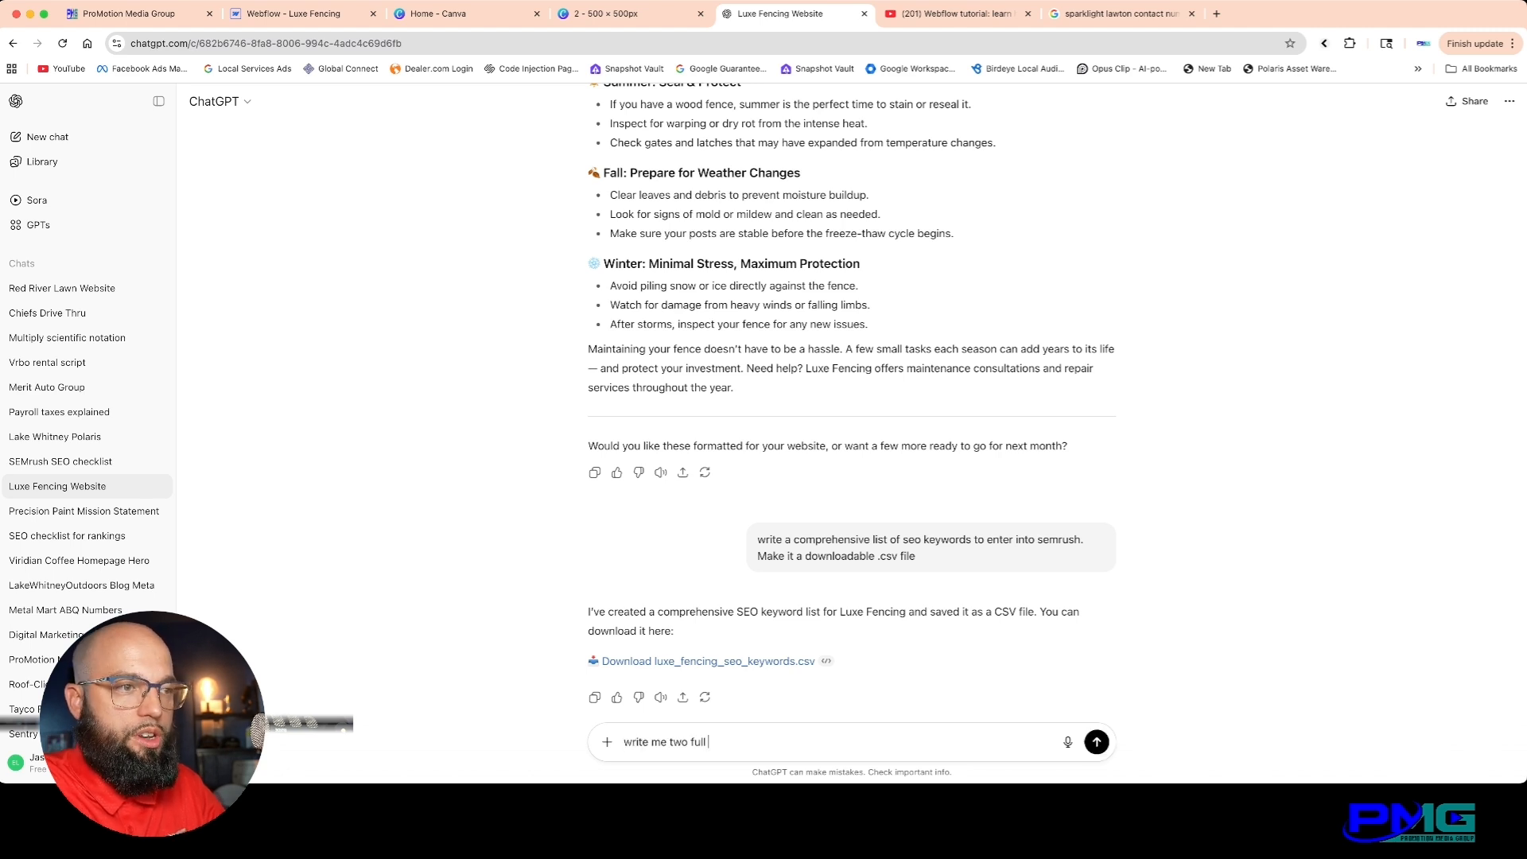
pyautogui.write(', gen')
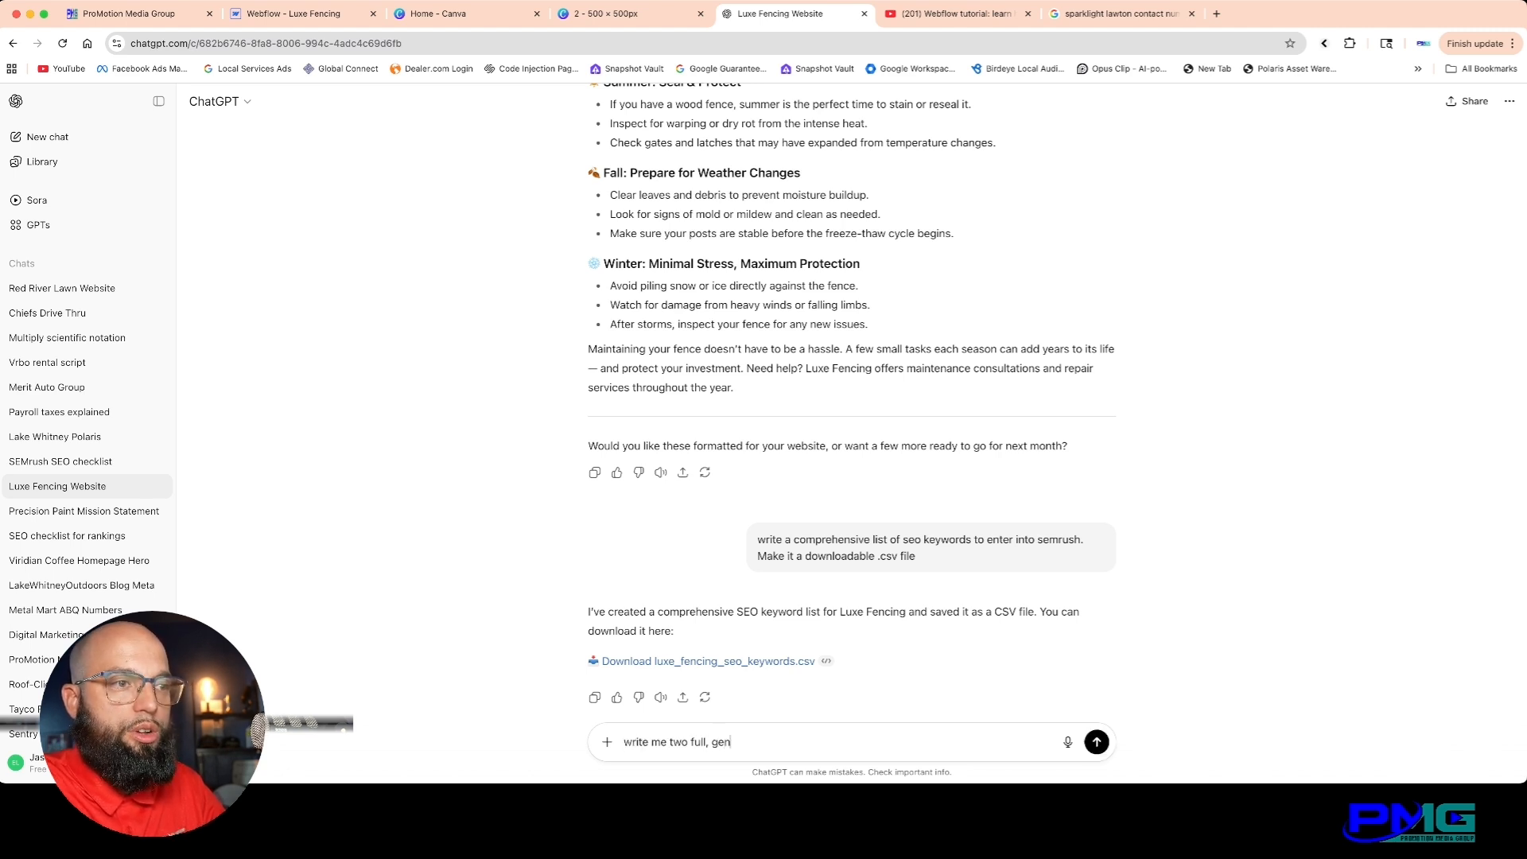
pyautogui.write('eric blog posts. Use ')
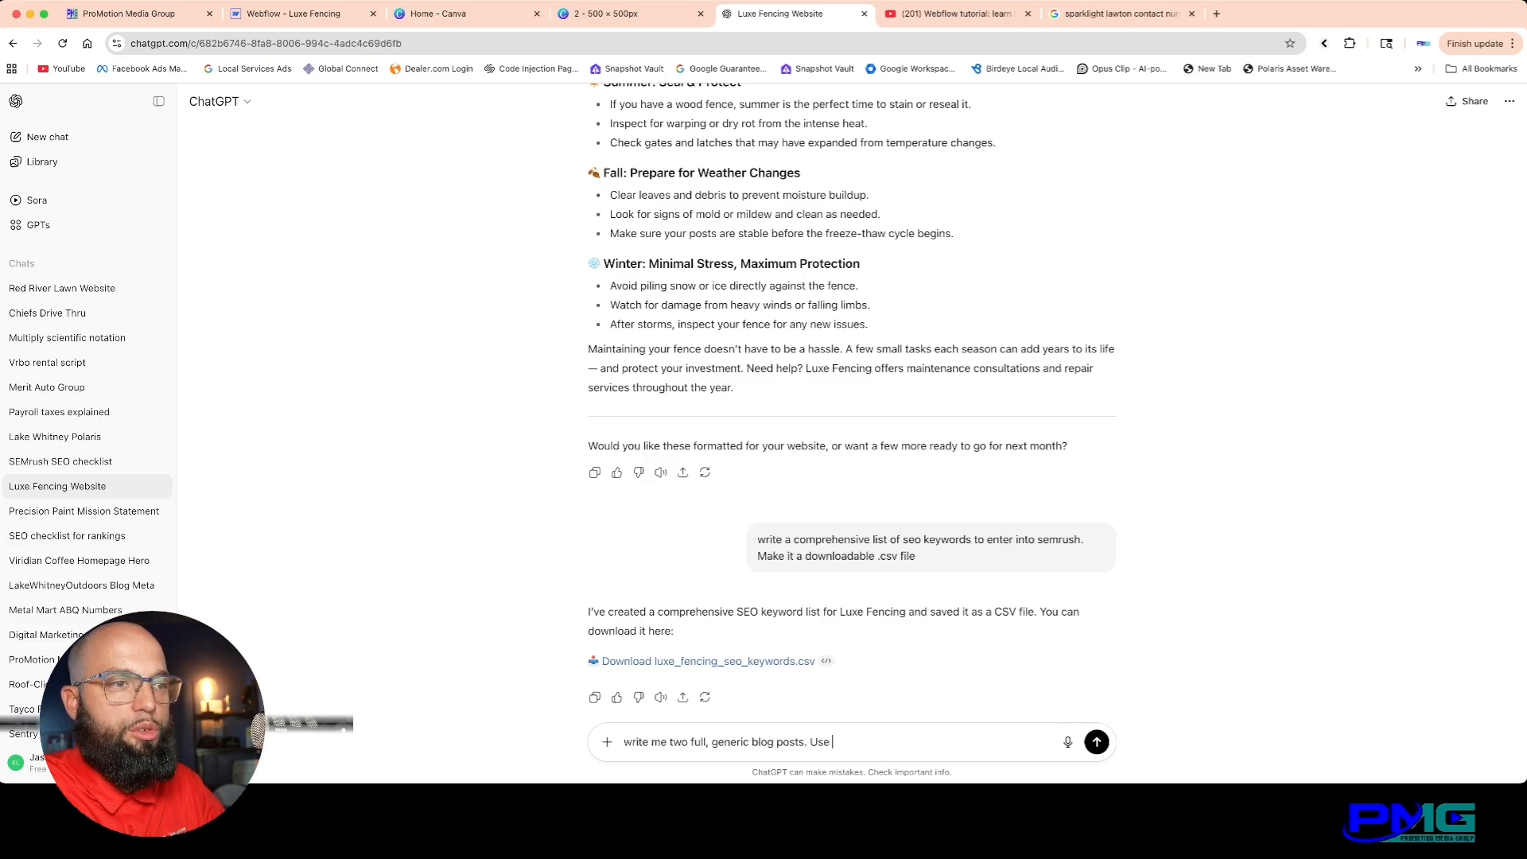
pyautogui.write("verbiage that's SEO-effective")
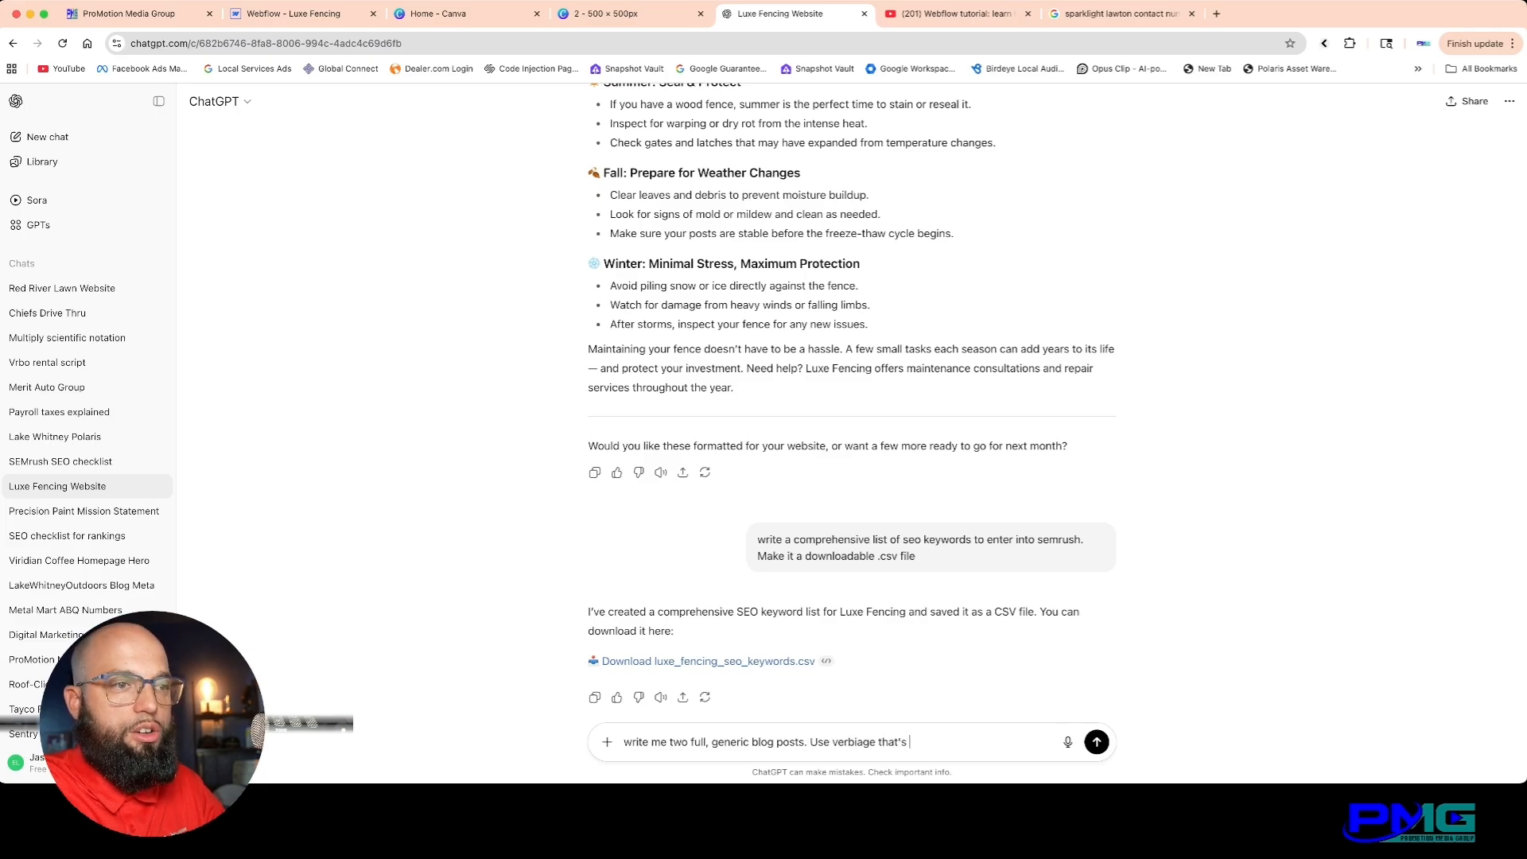
pyautogui.press('Return')
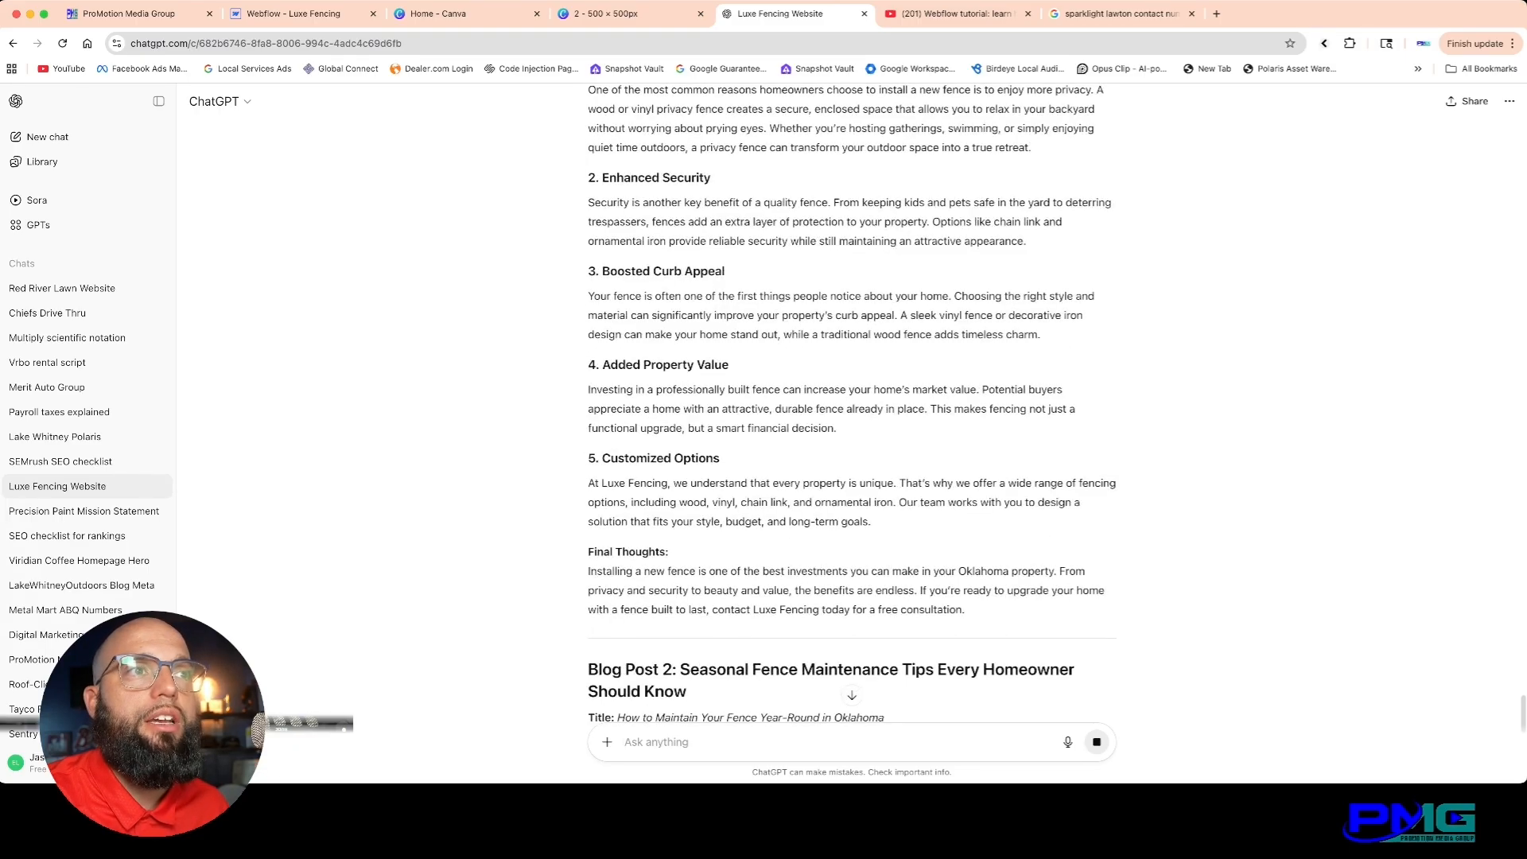
# Step: Copy the title "Why a New Fence is the Best Investment for Your Oklahoma Property" from Blog Post 1 in the reply
pyautogui.scroll(10, 851, 406)
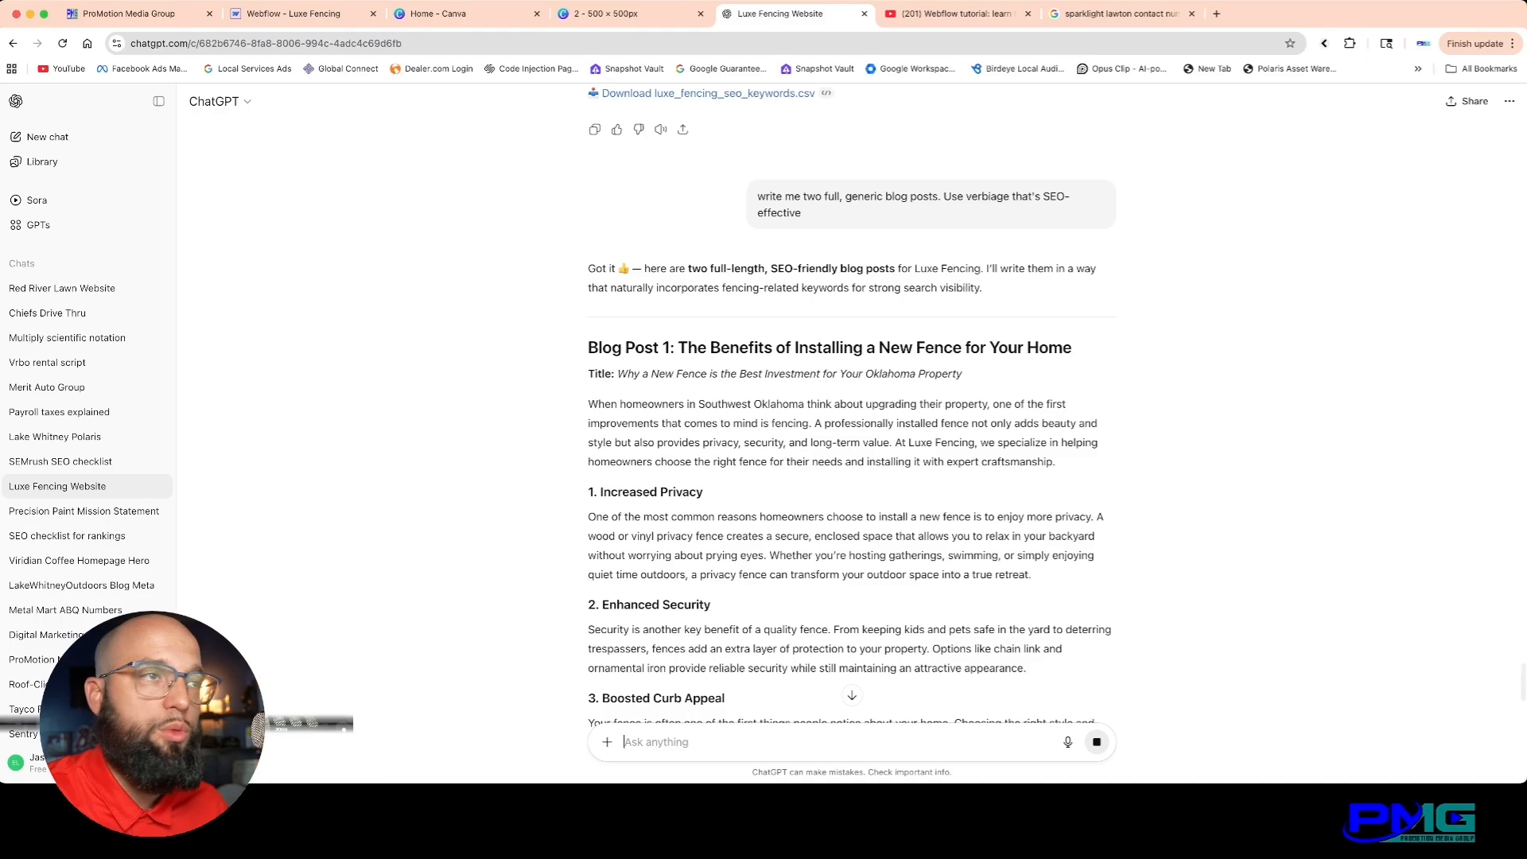
pyautogui.moveTo(1073, 347); pyautogui.dragTo(678, 347)
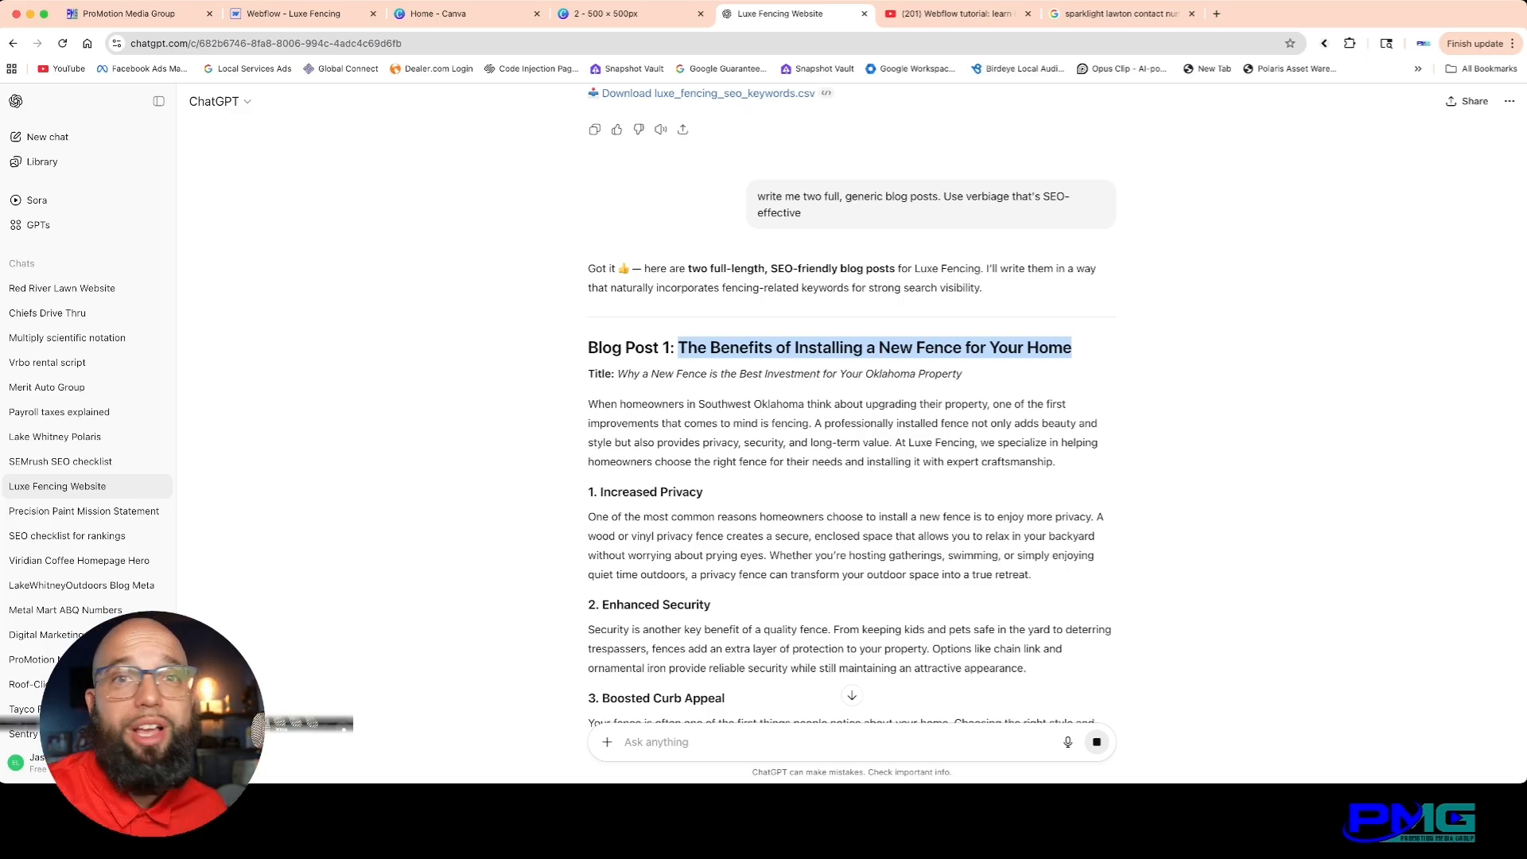
pyautogui.click(899, 299)
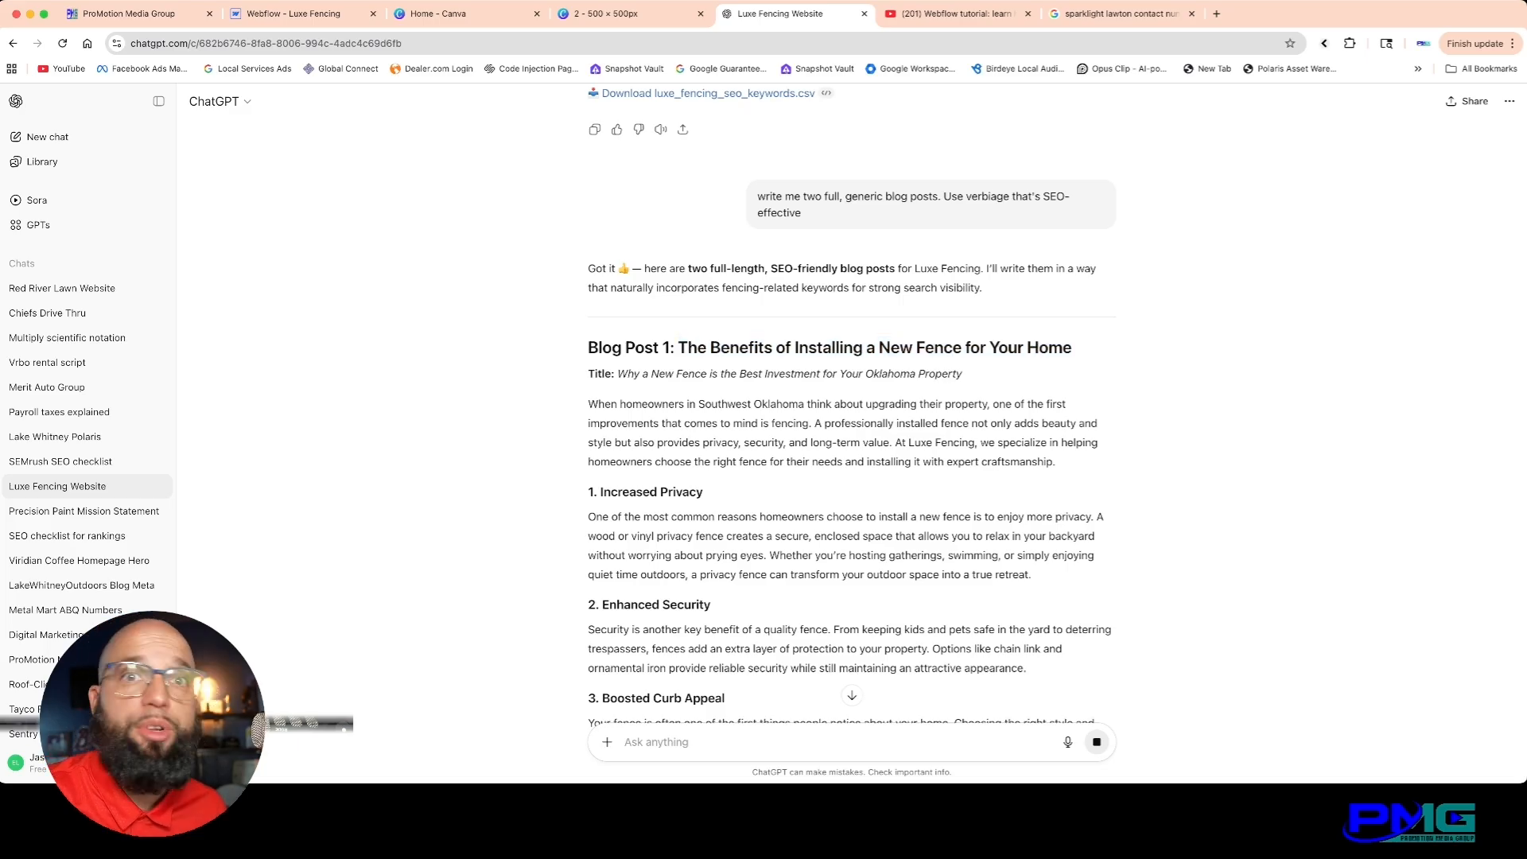
pyautogui.moveTo(962, 374); pyautogui.dragTo(618, 374)
pyautogui.press('super+c')
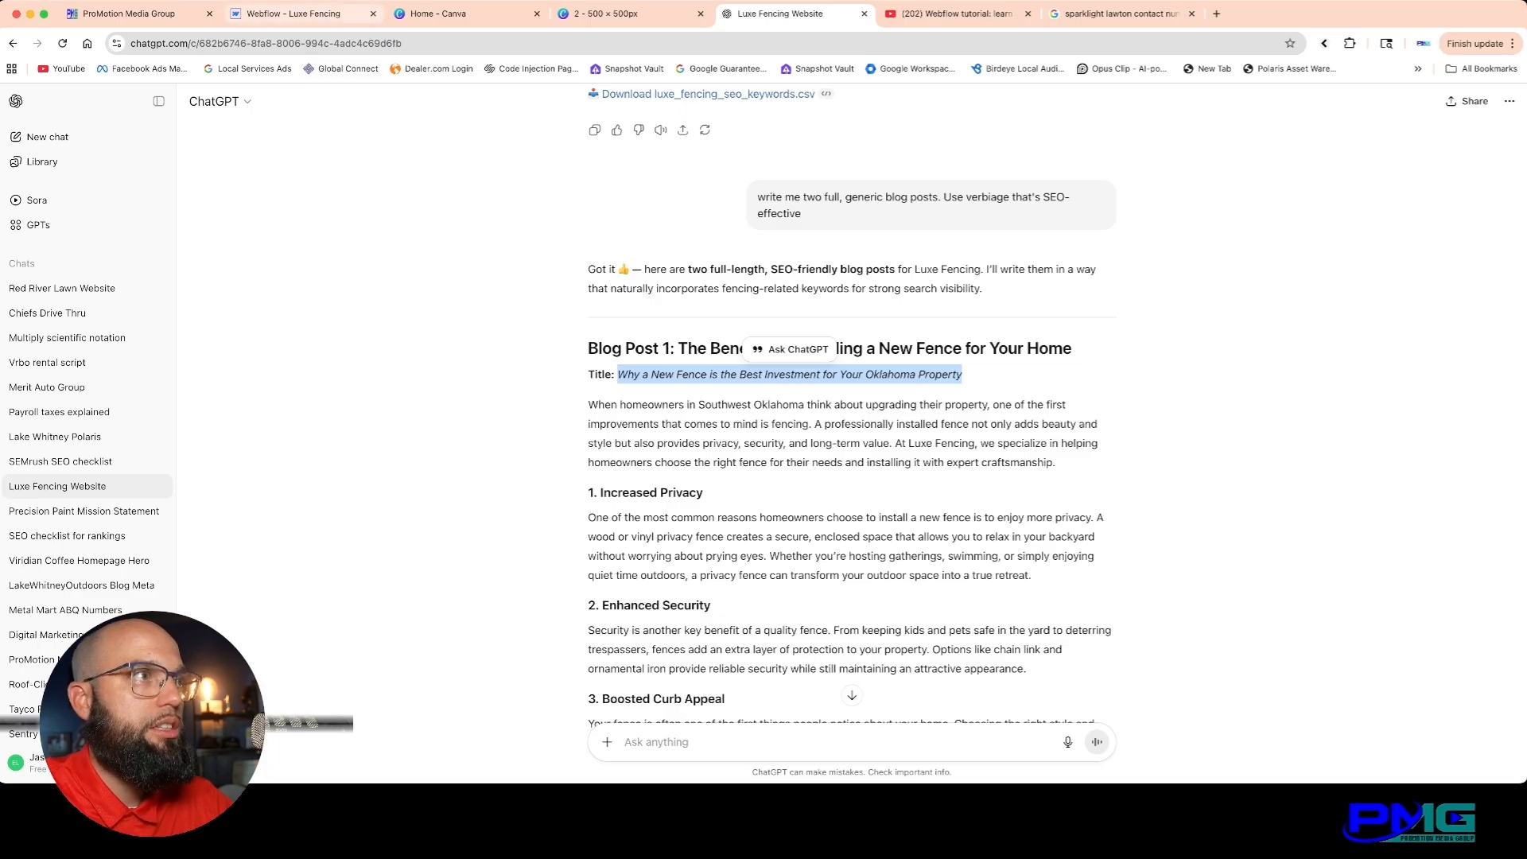
# Step: Switch to Webflow, paste the copied title as the new post's name, and set its post date to 08/29/2025
pyautogui.click(295, 14)
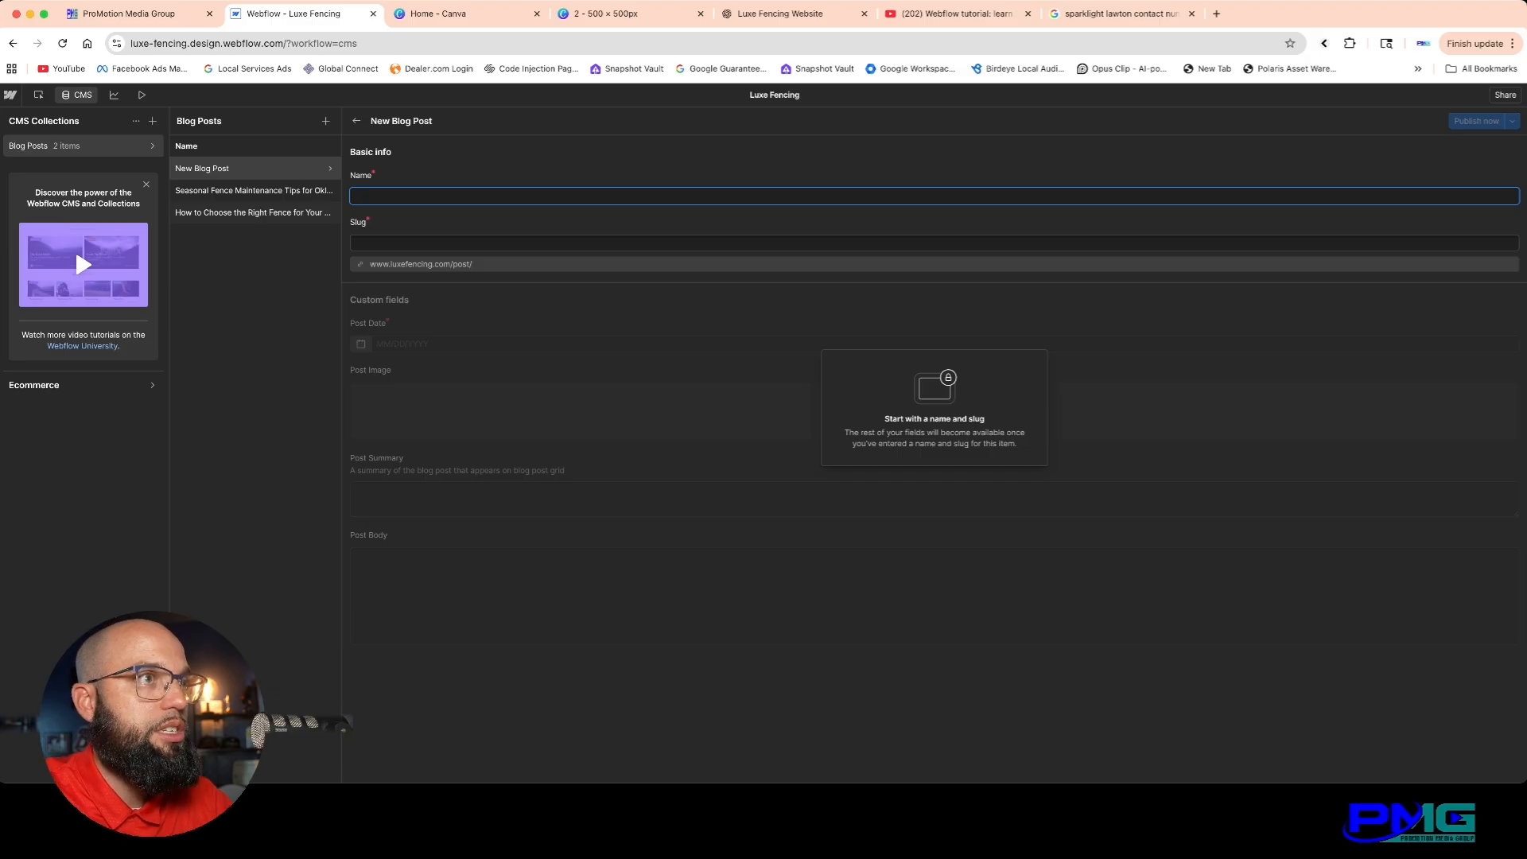
pyautogui.press('super+v')
pyautogui.press('Tab')
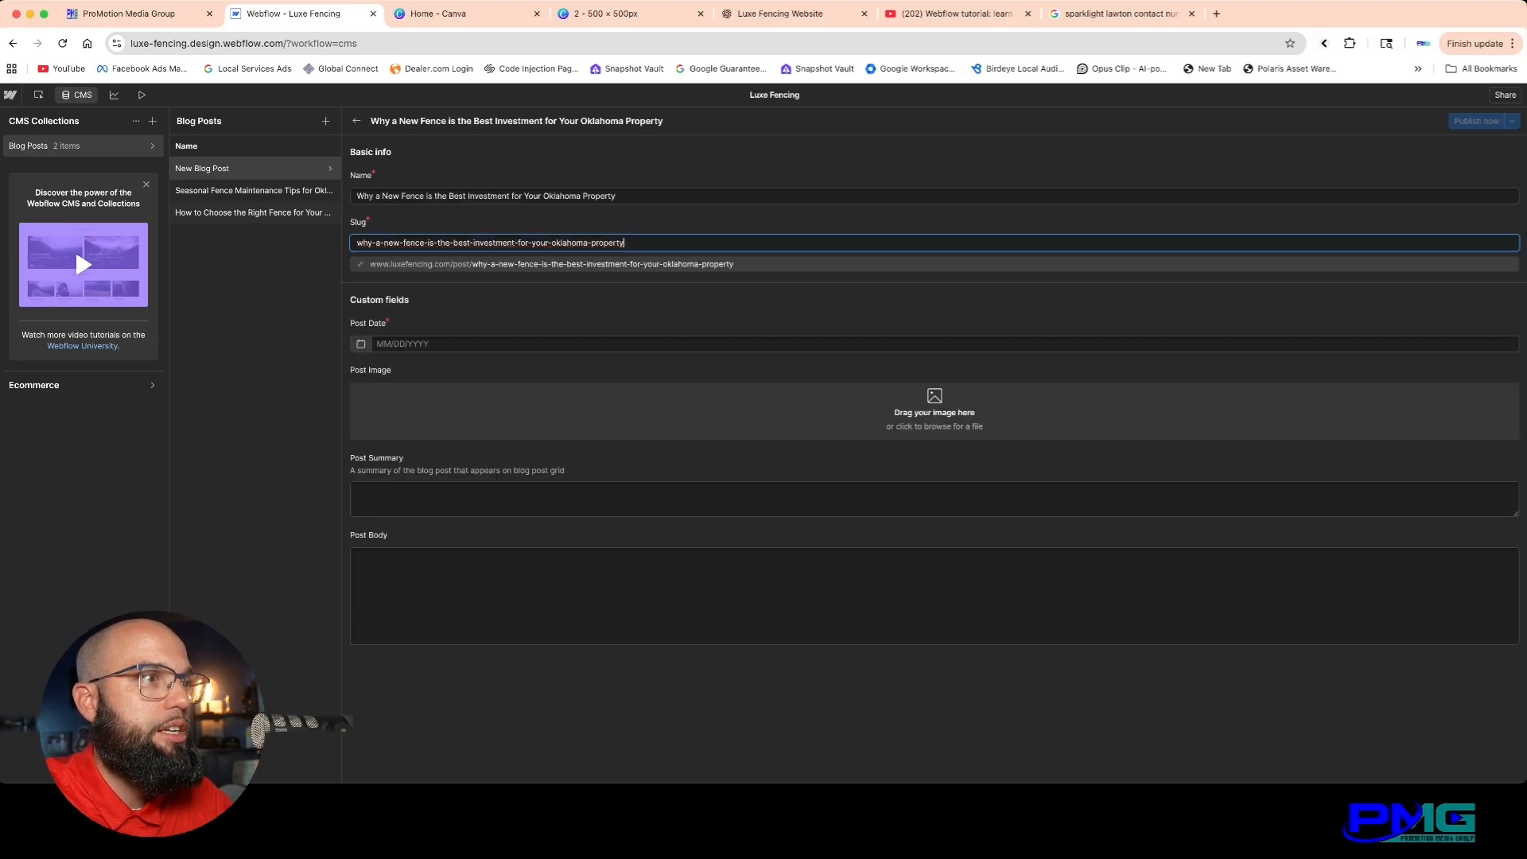
pyautogui.press('Tab')
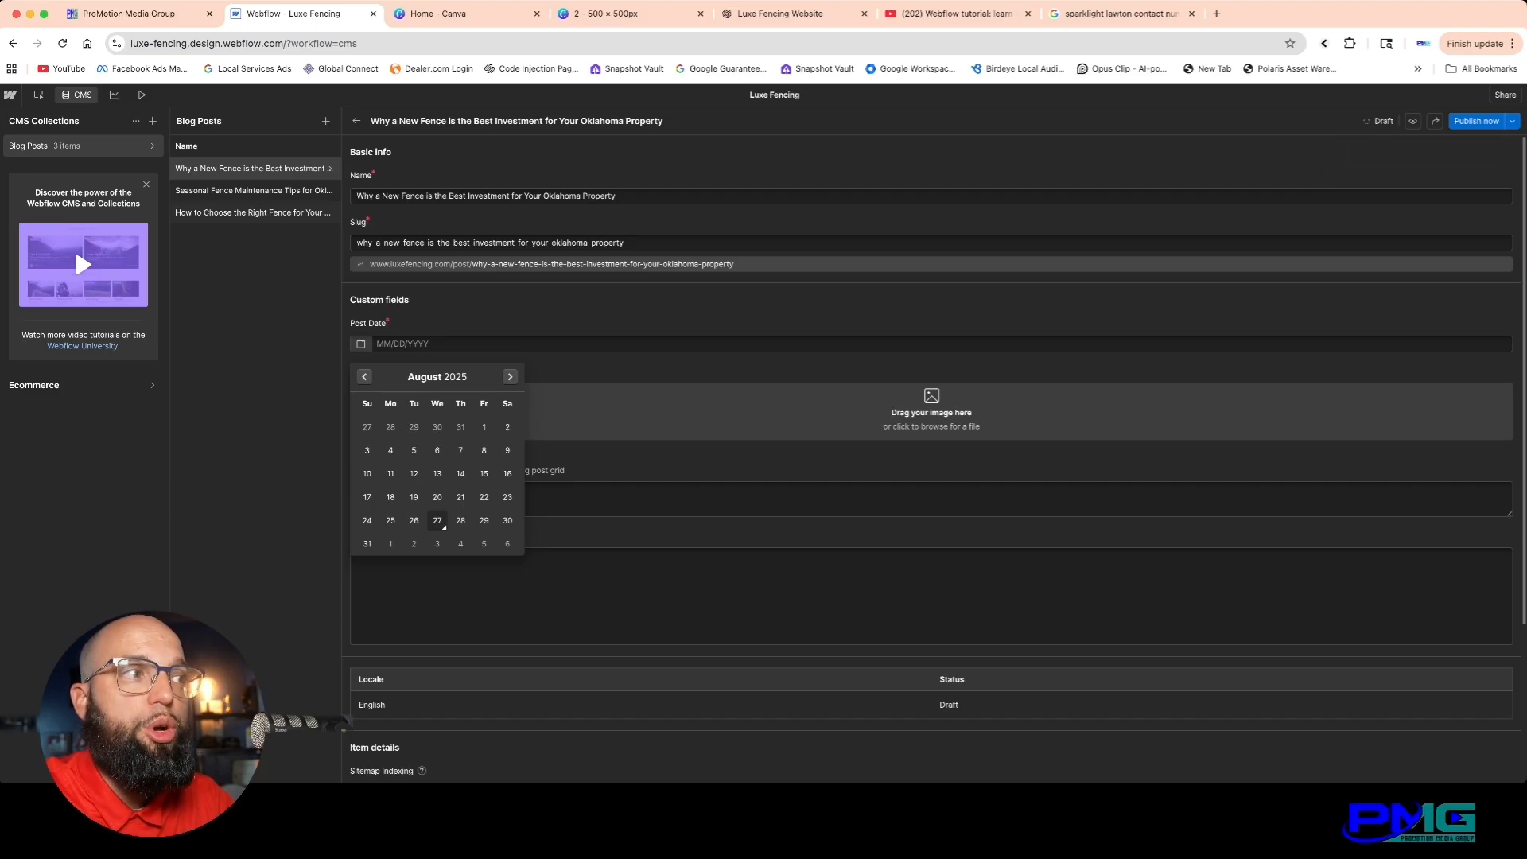
pyautogui.click(484, 520)
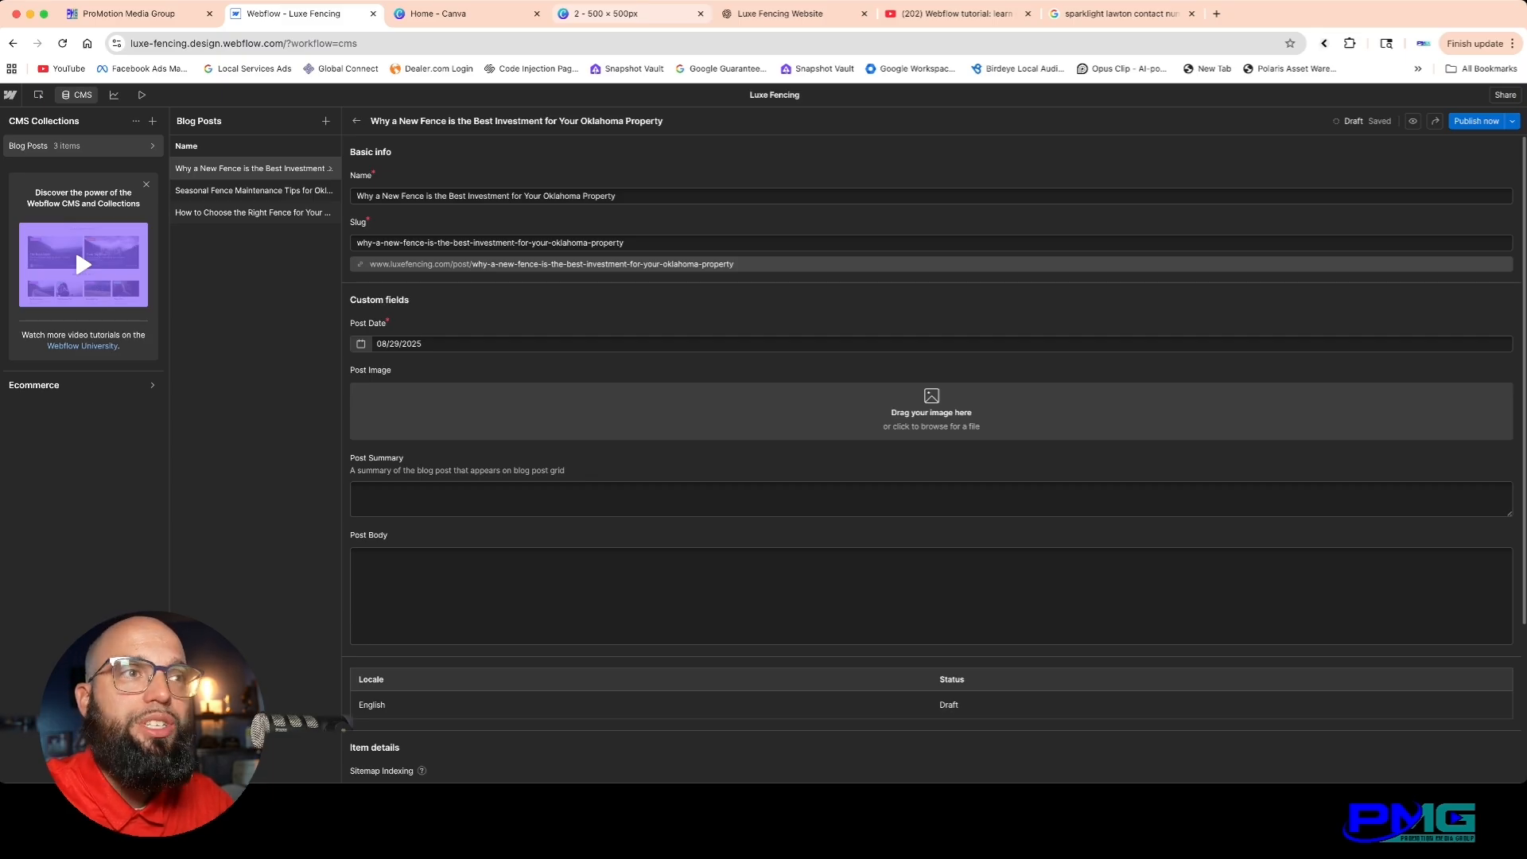
# Step: Paste the fence photo into the blank 500 × 500 px Canva design, enlarged to cover the canvas, and use 3.png as the Webflow post image
pyautogui.click(625, 13)
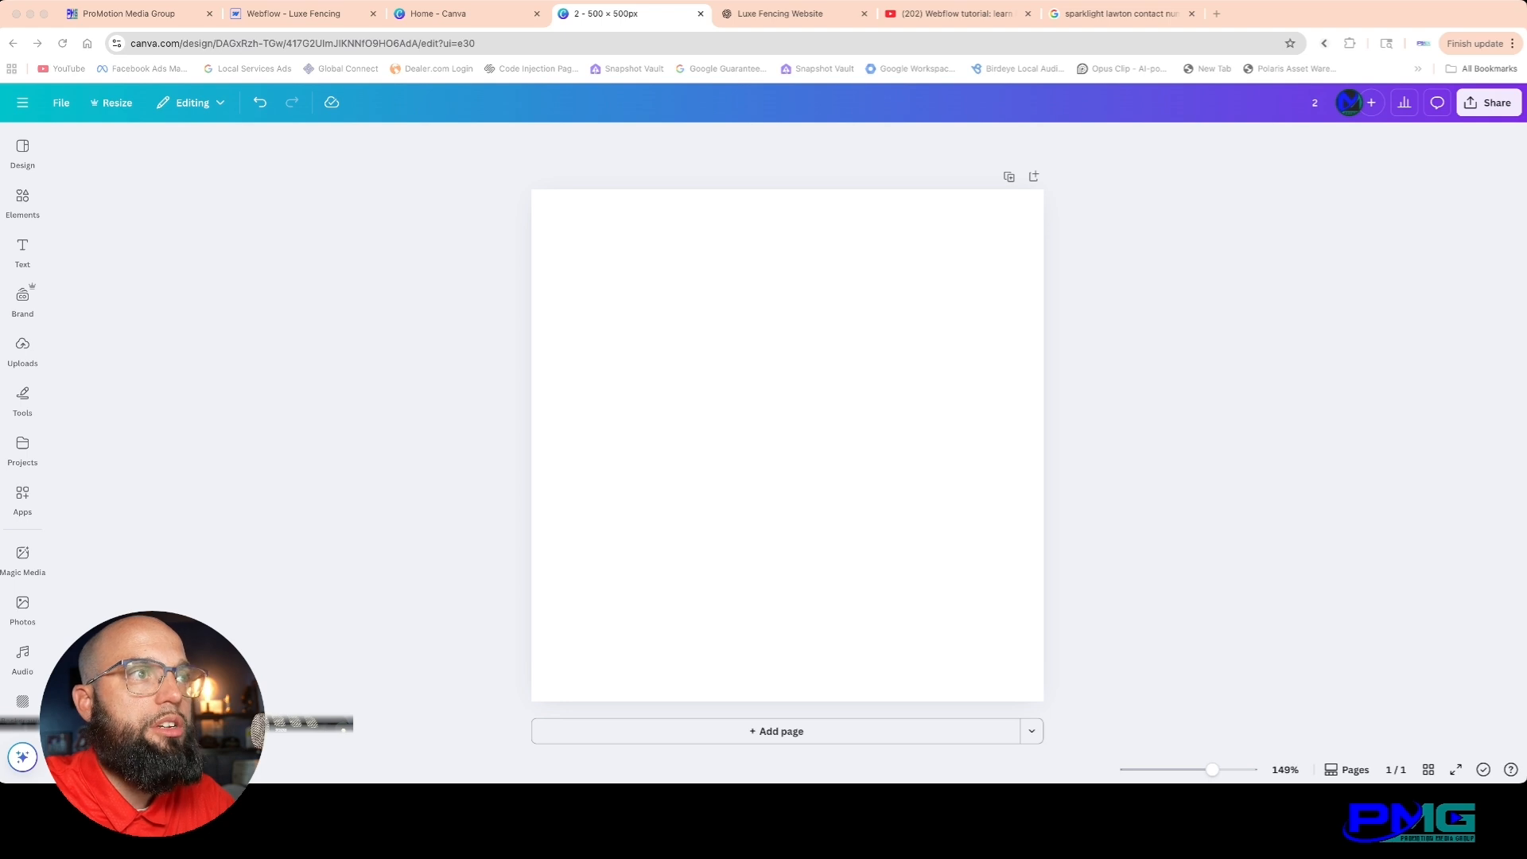
pyautogui.press('super+v')
pyautogui.moveTo(623, 358); pyautogui.dragTo(317, 189)
pyautogui.moveTo(945, 531); pyautogui.dragTo(1258, 701)
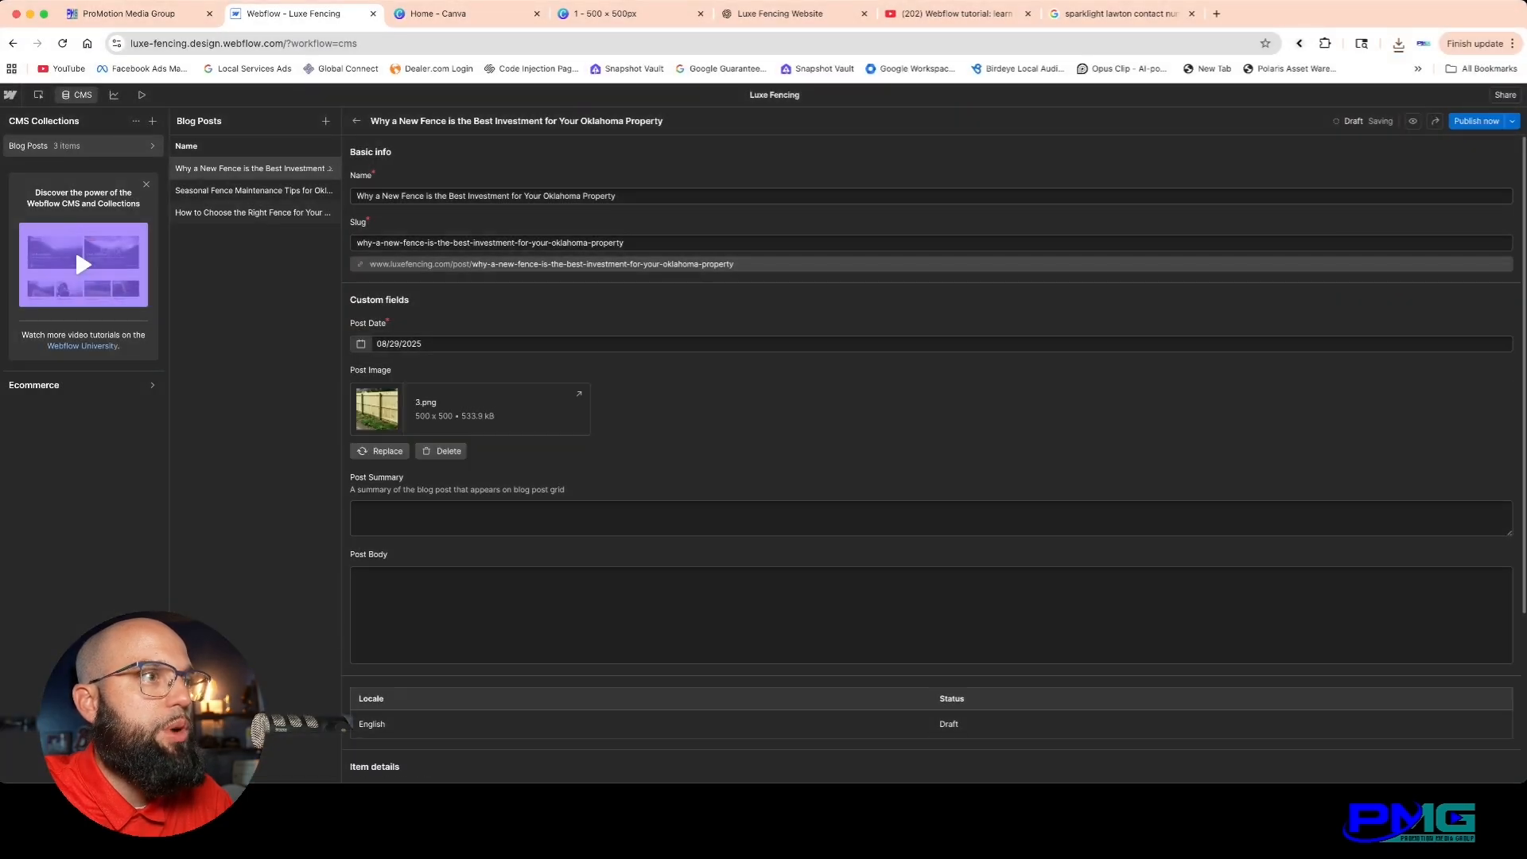
pyautogui.scroll(-2, 936, 453)
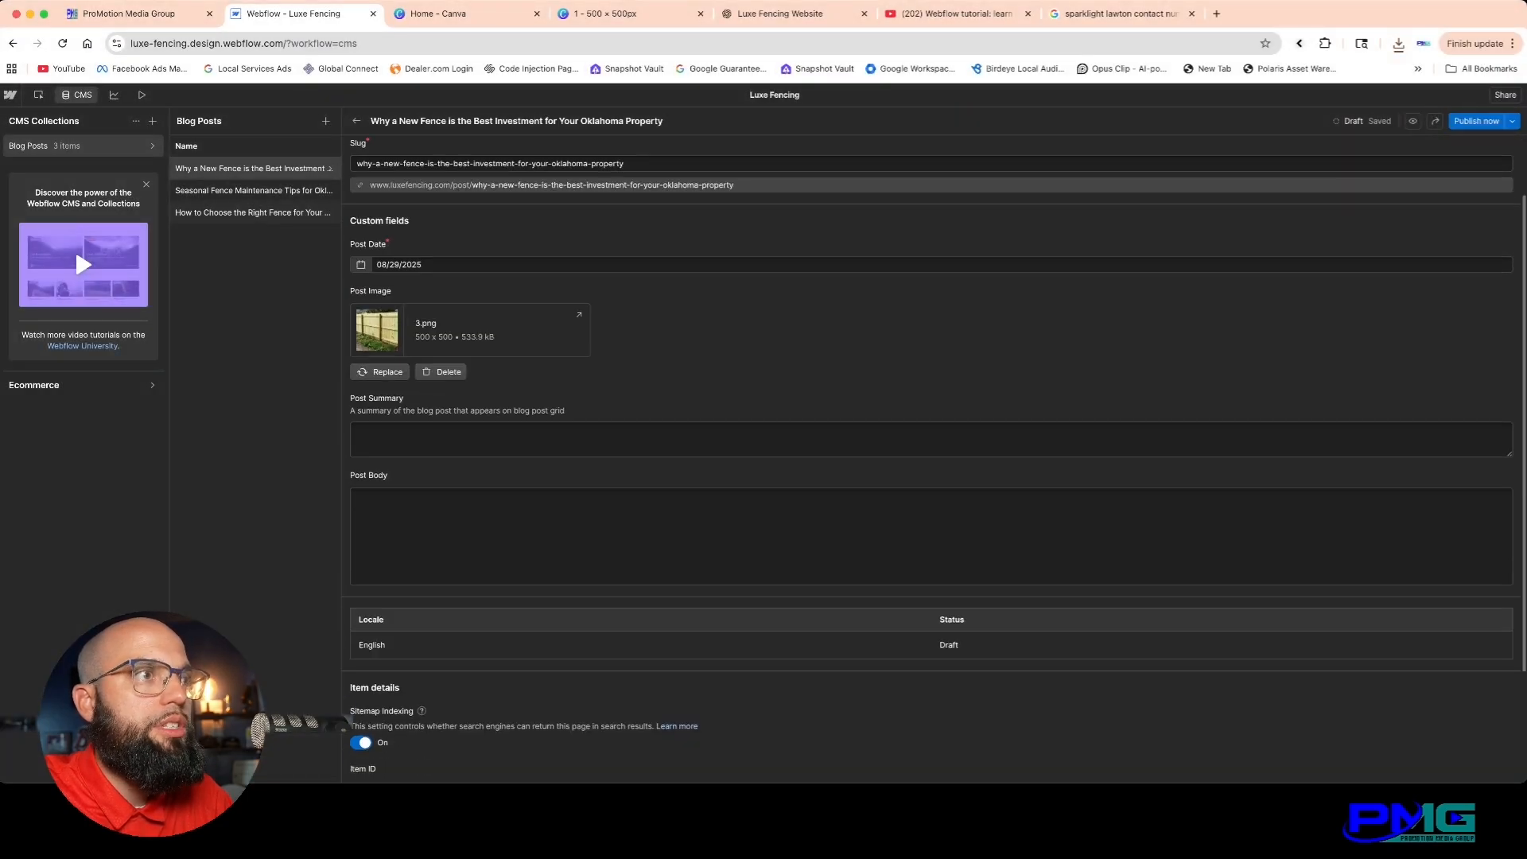
# Step: Copy Blog Post 1's introductory paragraph from the ChatGPT reply and paste it into the Webflow post's Post Summary
pyautogui.press('super+5')
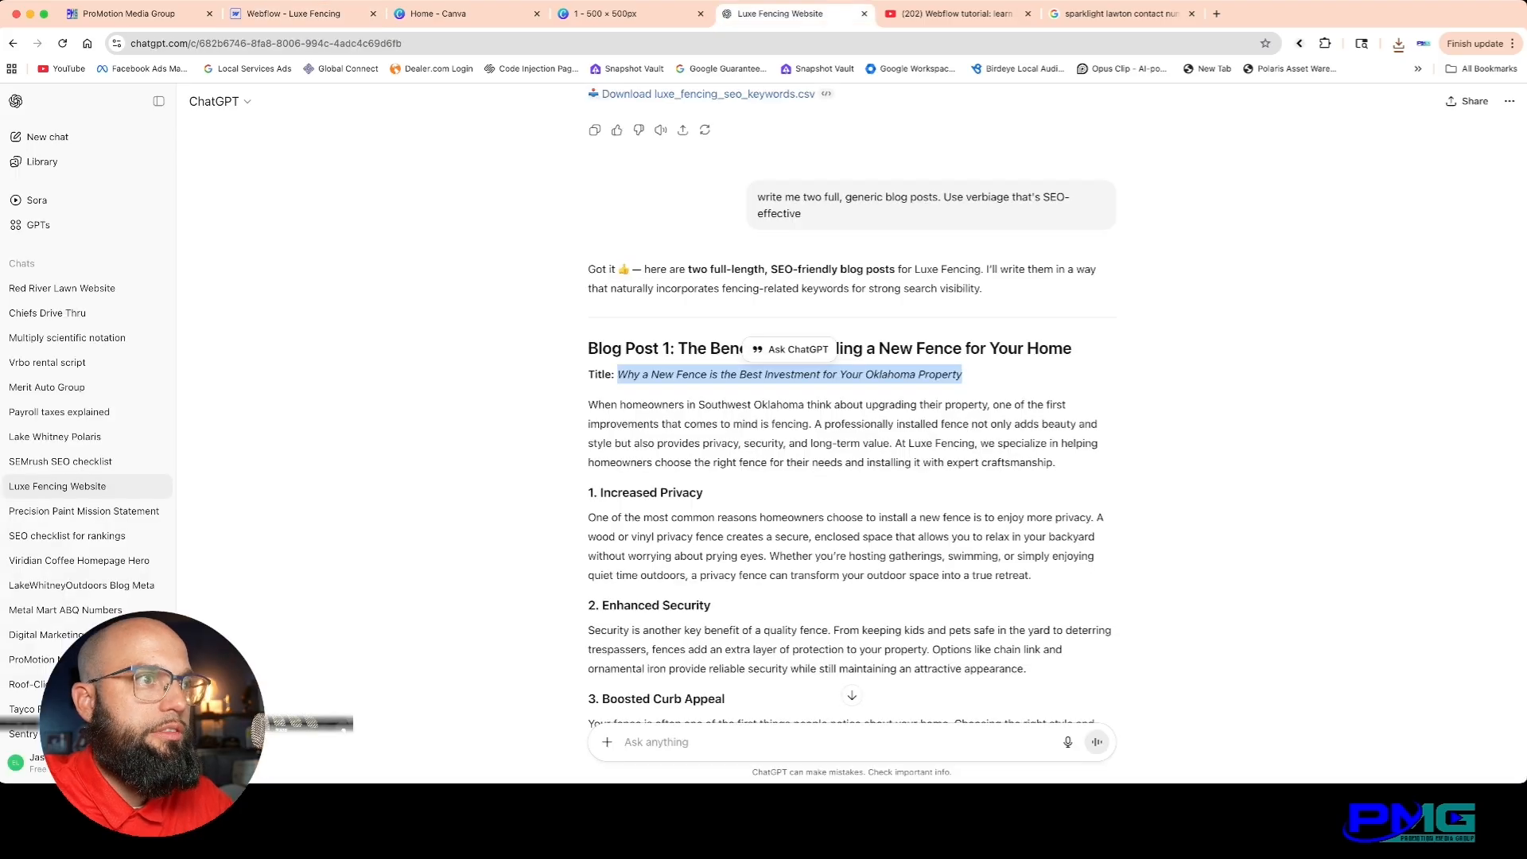
pyautogui.moveTo(1056, 462); pyautogui.dragTo(588, 404)
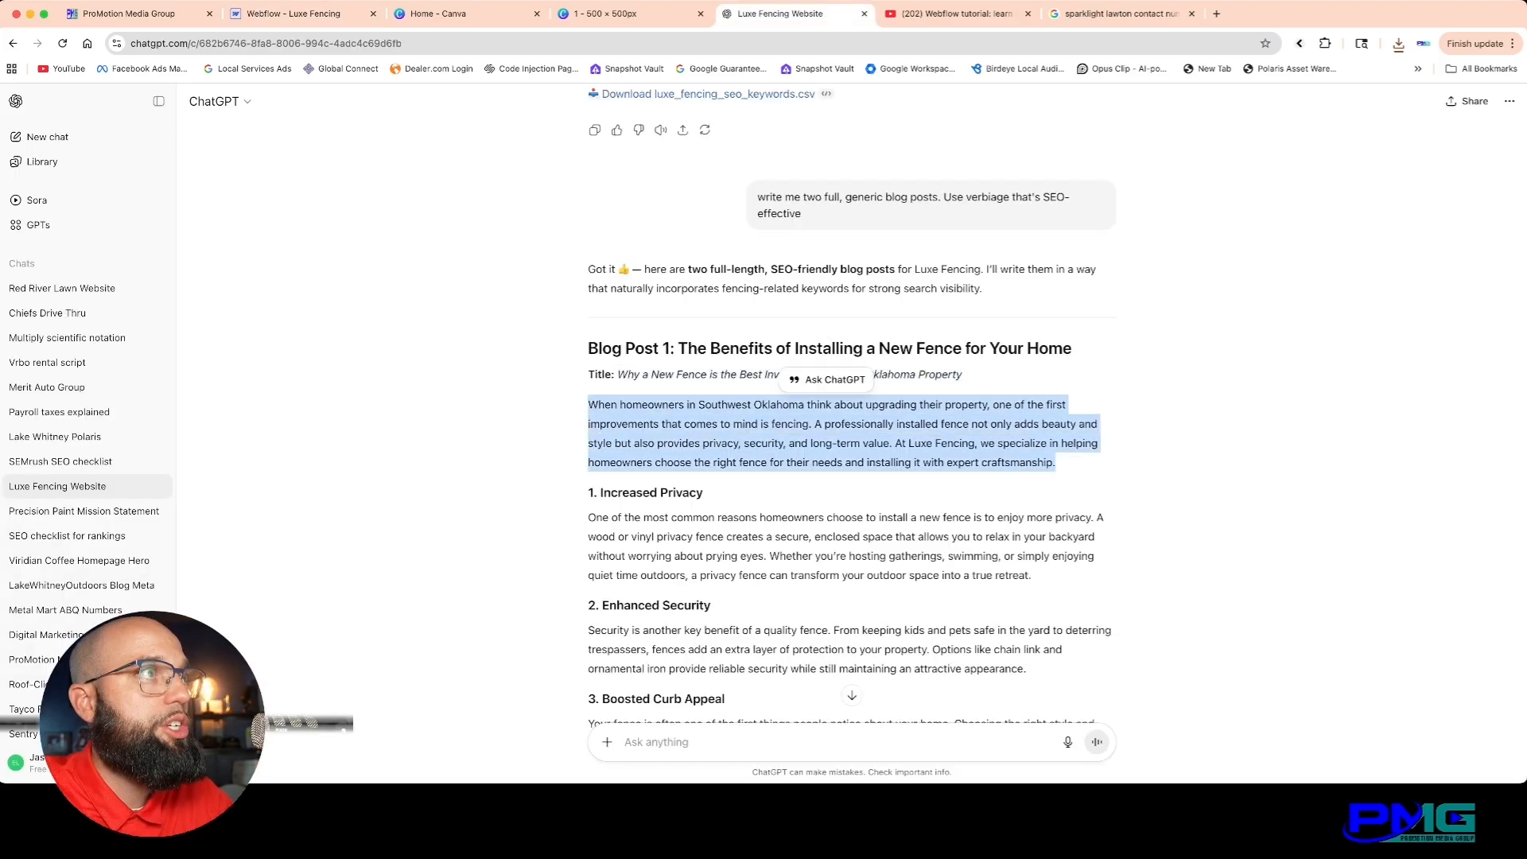
pyautogui.press('super+c')
pyautogui.press('super+2')
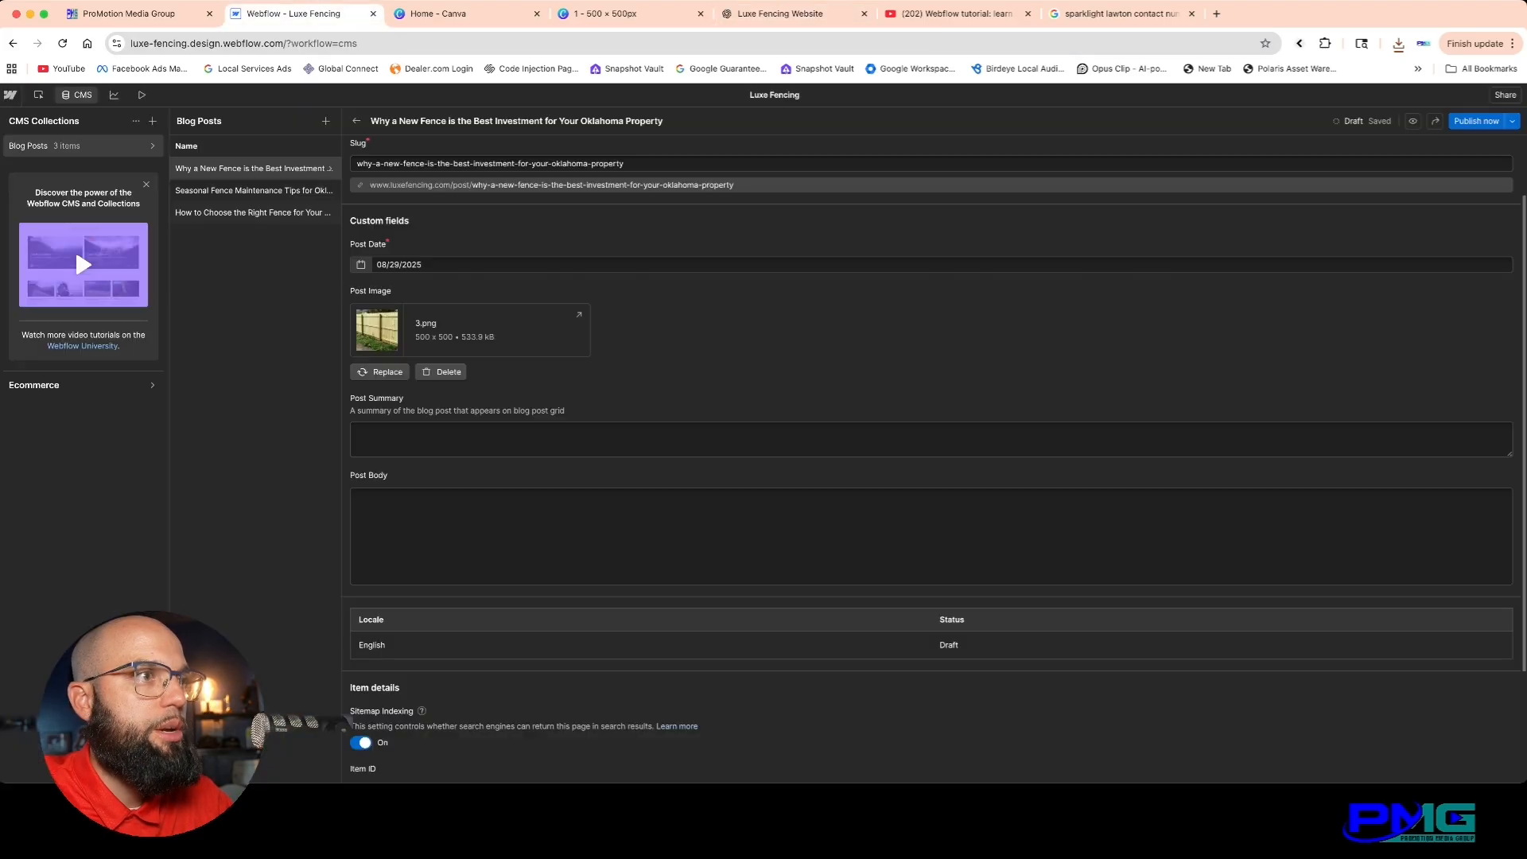
pyautogui.press('super+v')
# Step: Copy Blog Post 1's sections from "1. Increased Privacy" through "Final Thoughts" in ChatGPT and paste them into the Webflow Post Body
pyautogui.press('super+5')
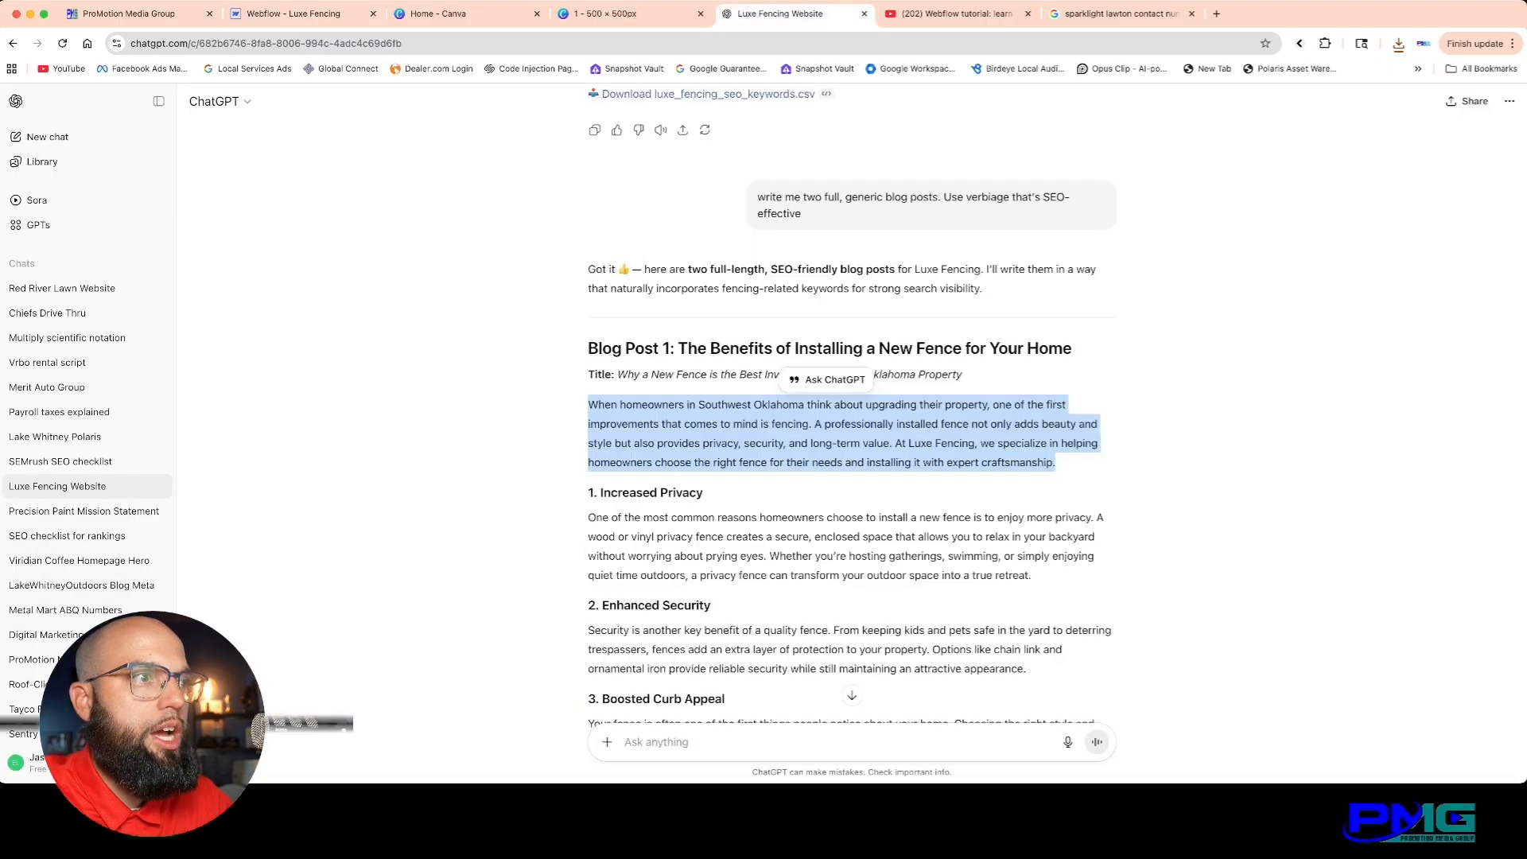
pyautogui.scroll(-3, 851, 406)
pyautogui.press('super+2')
pyautogui.click(358, 504)
pyautogui.press('super+v')
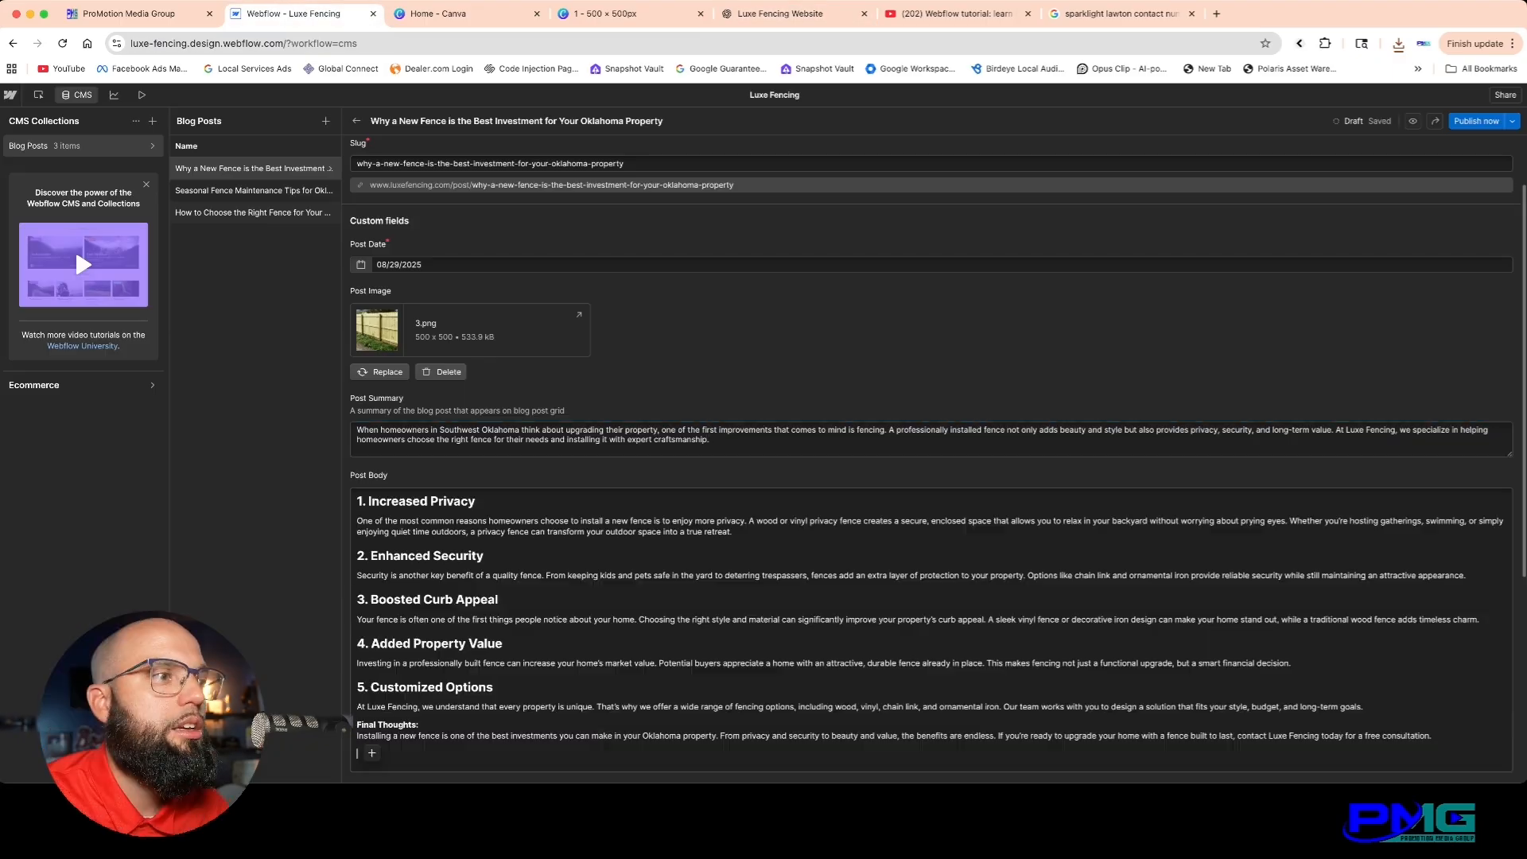
# Step: Look over the filled-in post and publish it
pyautogui.scroll(-4, 931, 446)
pyautogui.scroll(5, 930, 445)
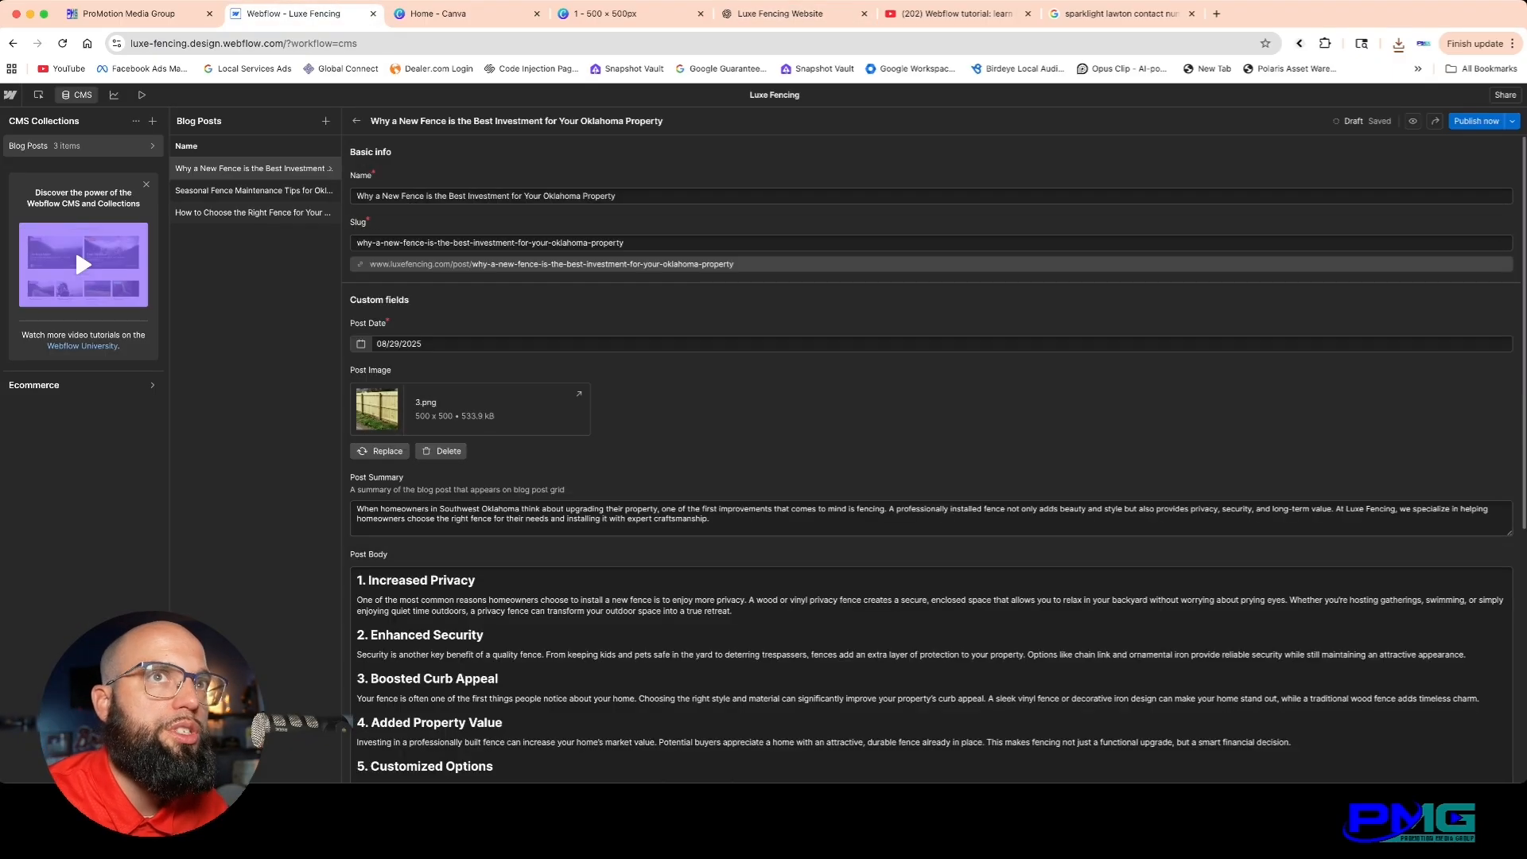
pyautogui.click(1476, 121)
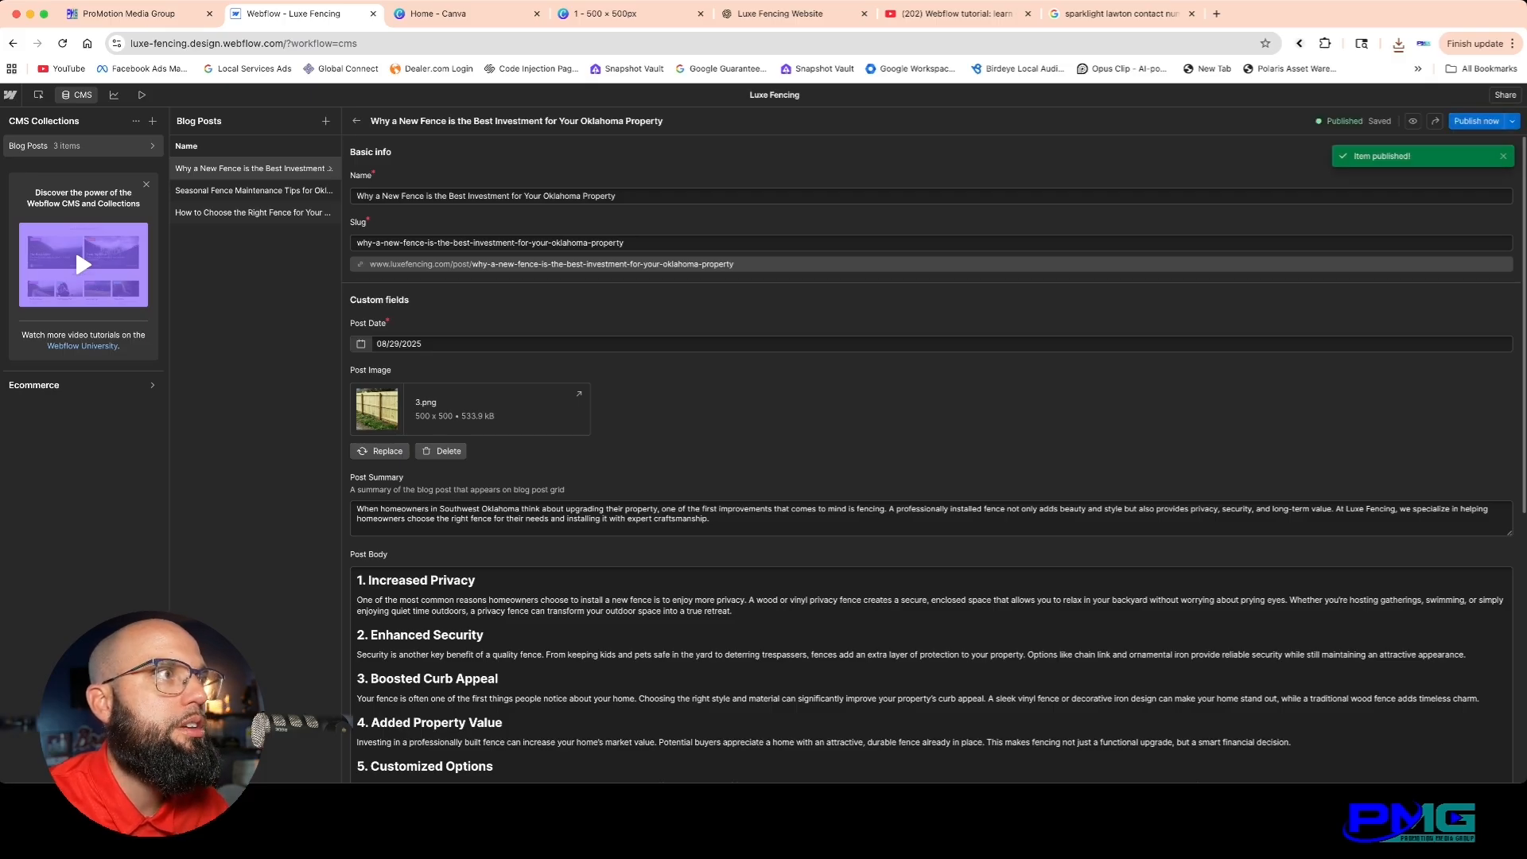
# Step: Open the Seasonal Fence Maintenance Tips post, switch to Canva, and replace the canvas photo with the reddish-brown fence photo, scaled to fill the canvas
pyautogui.click(330, 191)
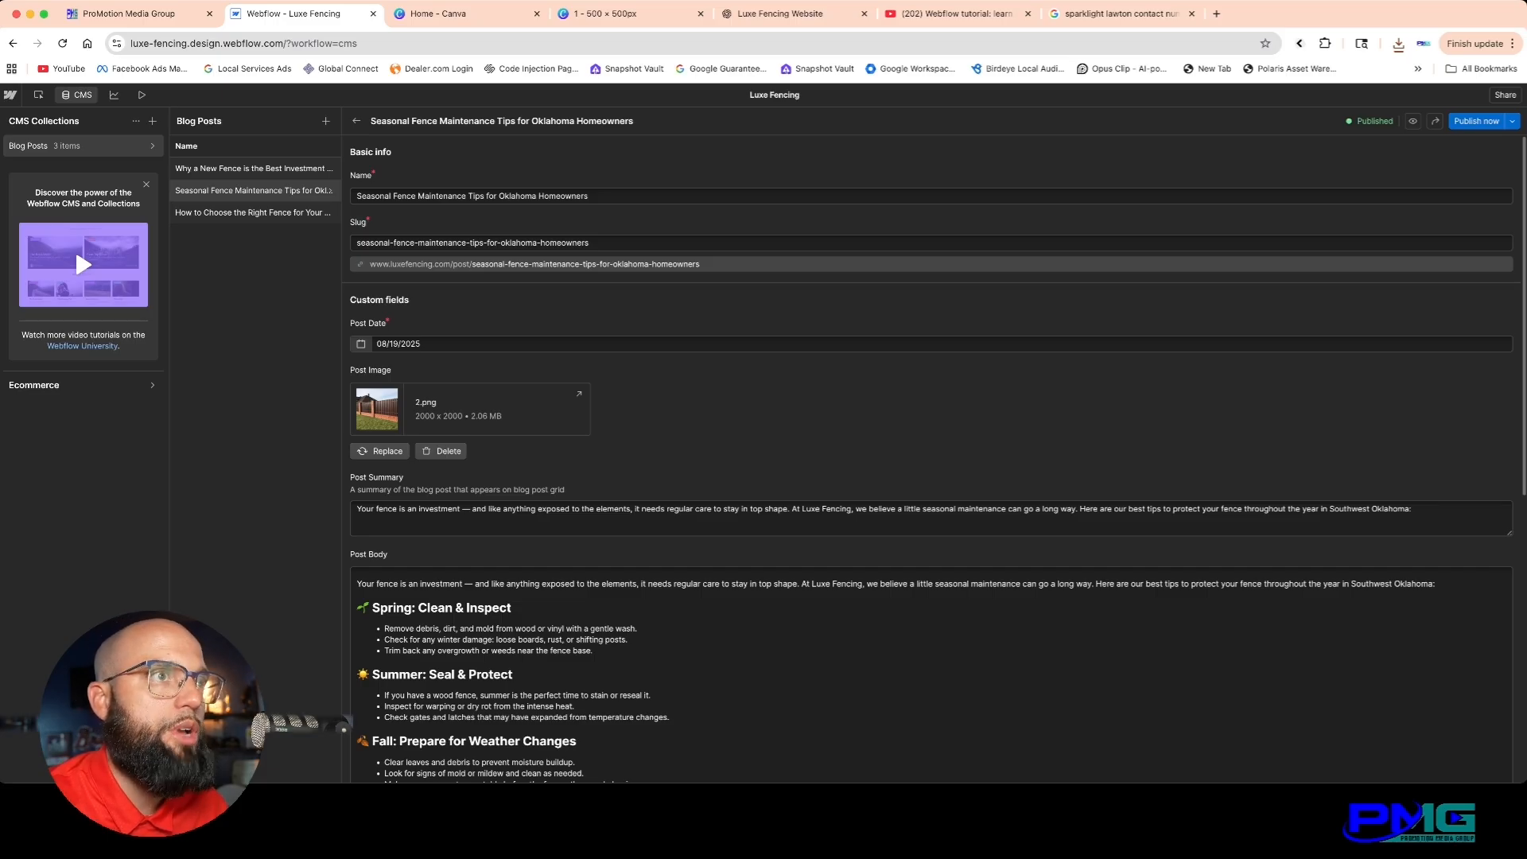
pyautogui.click(604, 14)
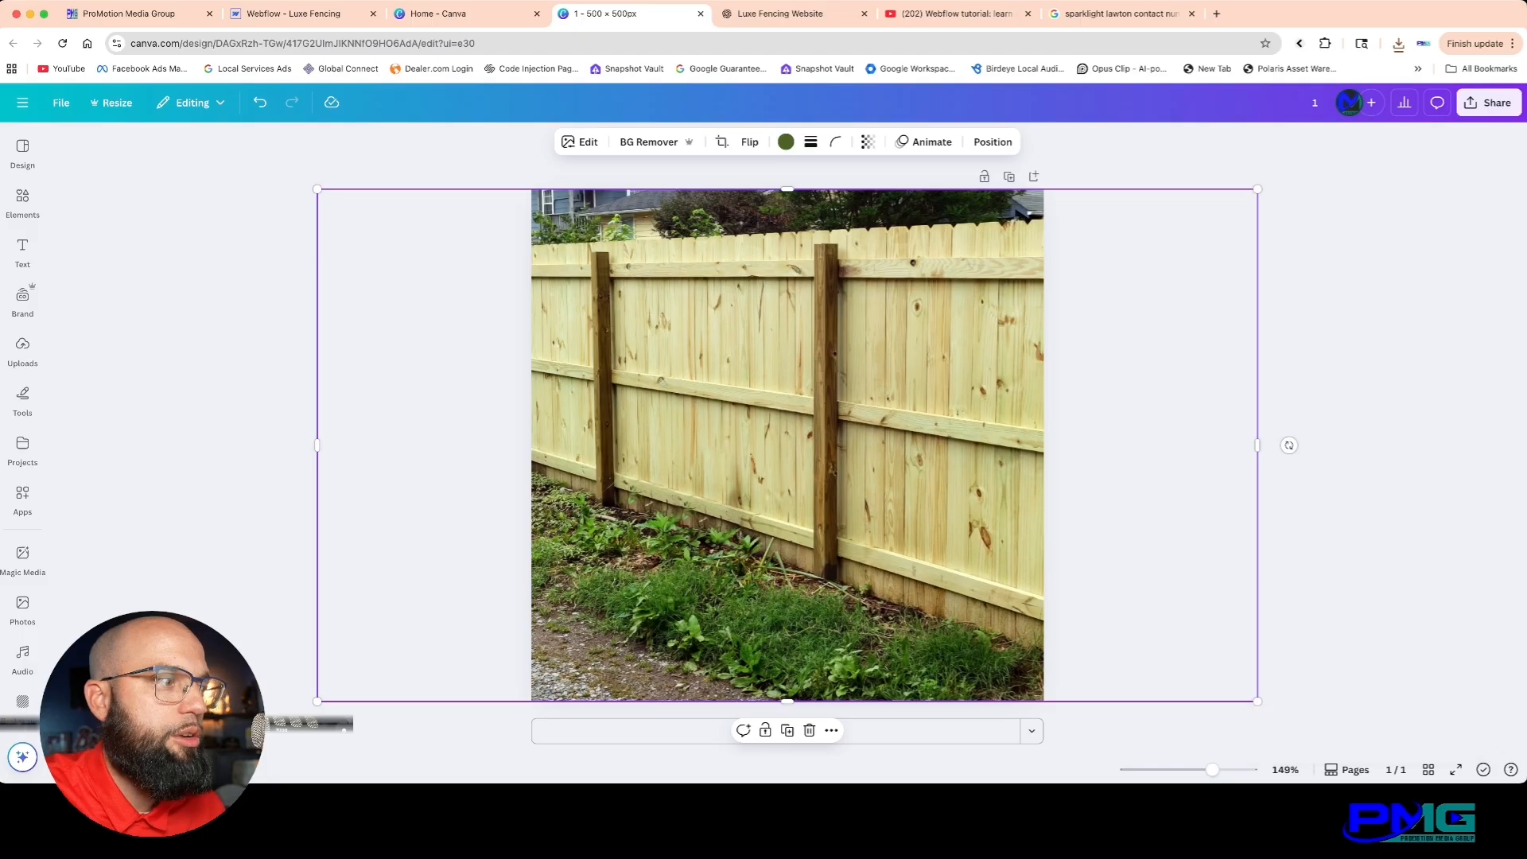
pyautogui.press('Delete')
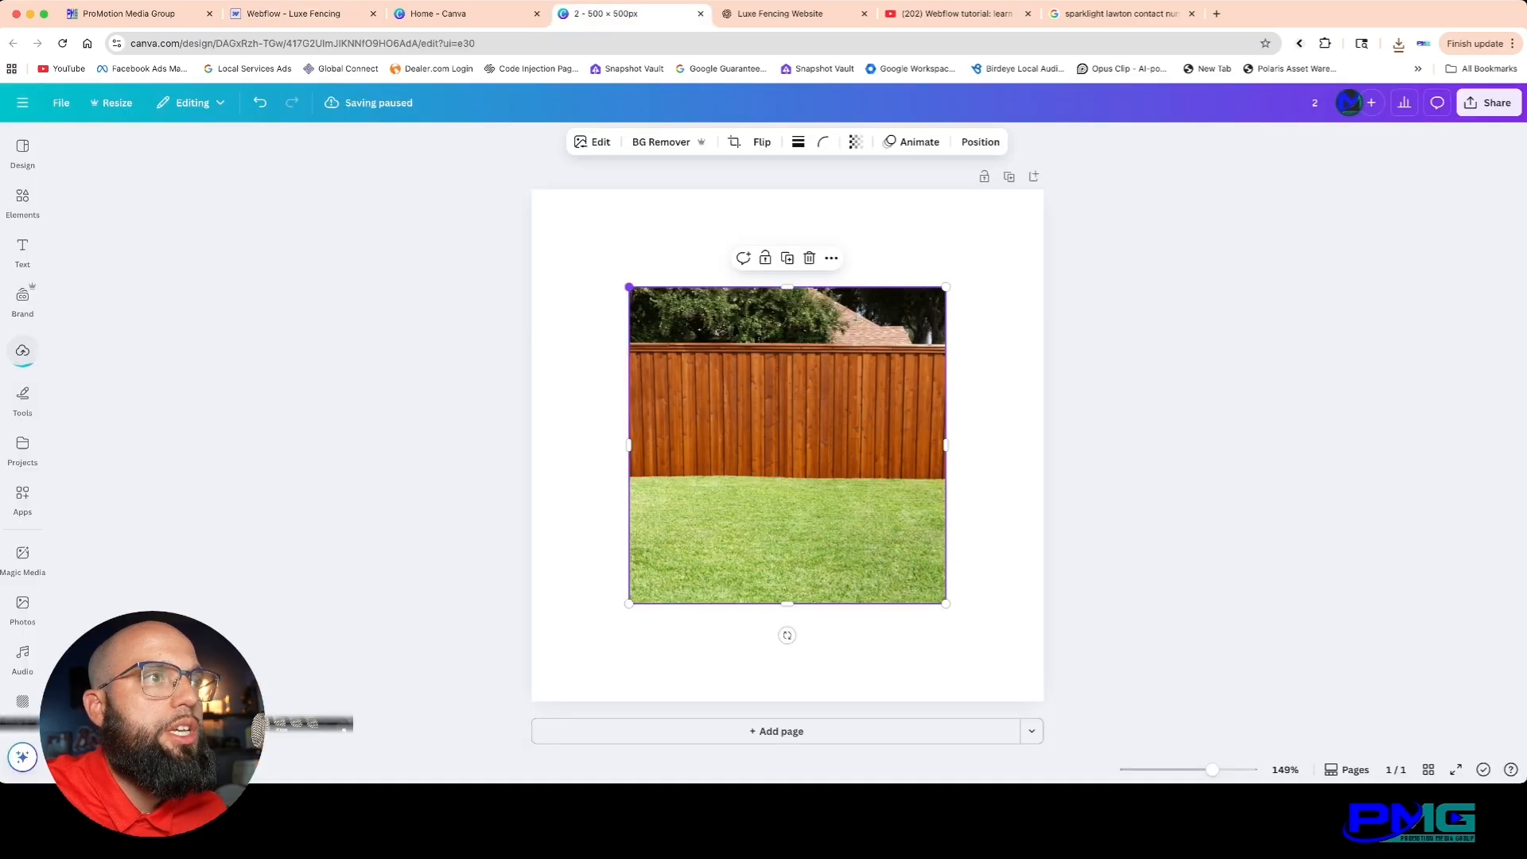
pyautogui.moveTo(629, 287); pyautogui.dragTo(532, 190)
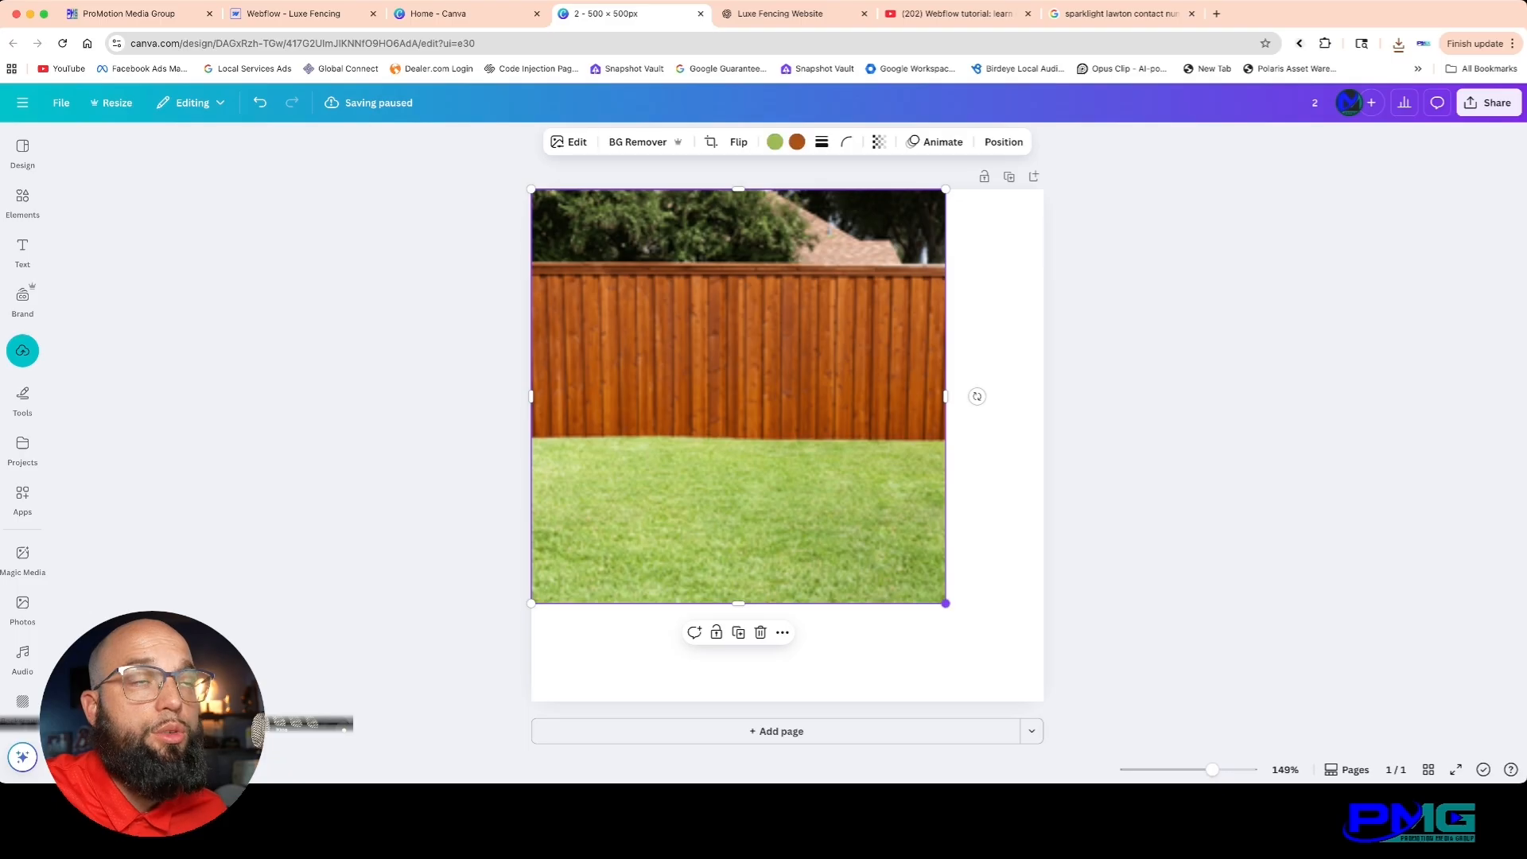
pyautogui.moveTo(946, 604); pyautogui.dragTo(1044, 702)
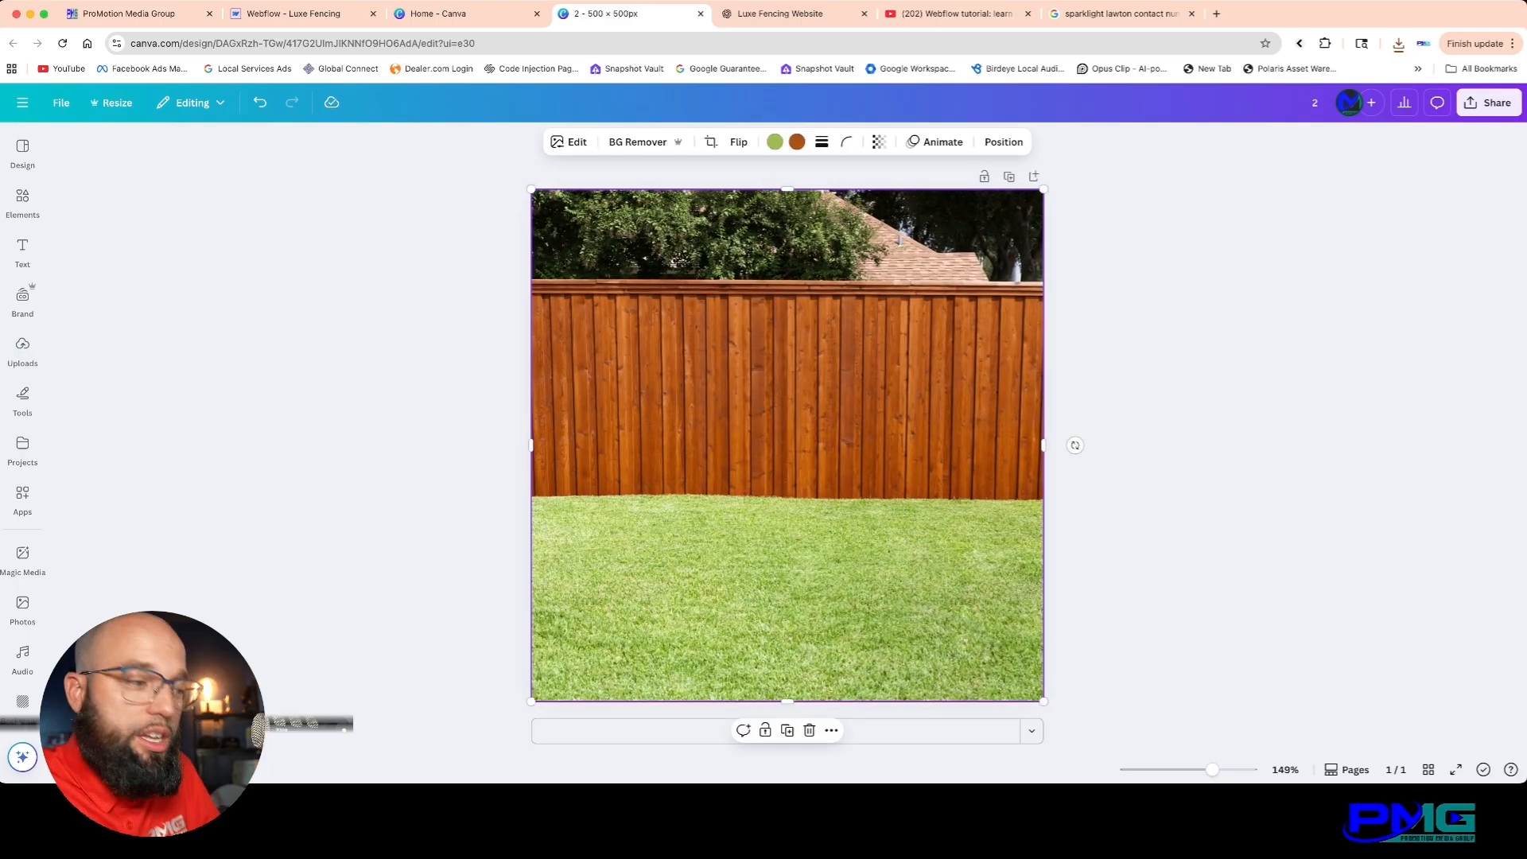
# Step: Rename the Canva design 1, download it as PNG, then use 1.png for Webflow's "How to Choose the Right Fence for Your Property" post and publish
pyautogui.press('Escape')
pyautogui.click(1312, 103)
pyautogui.write('1')
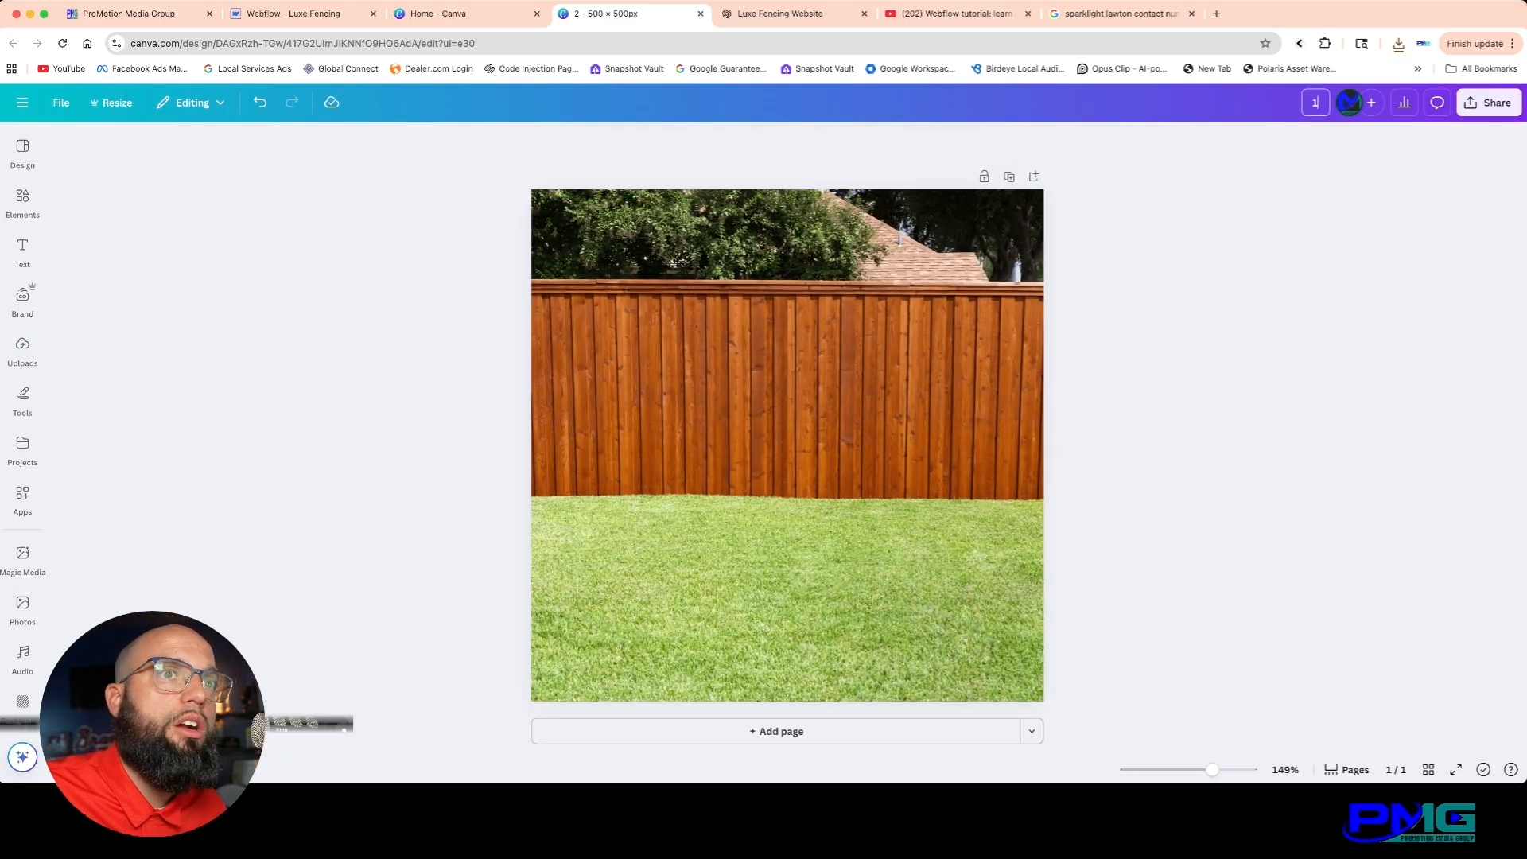
pyautogui.click(1489, 102)
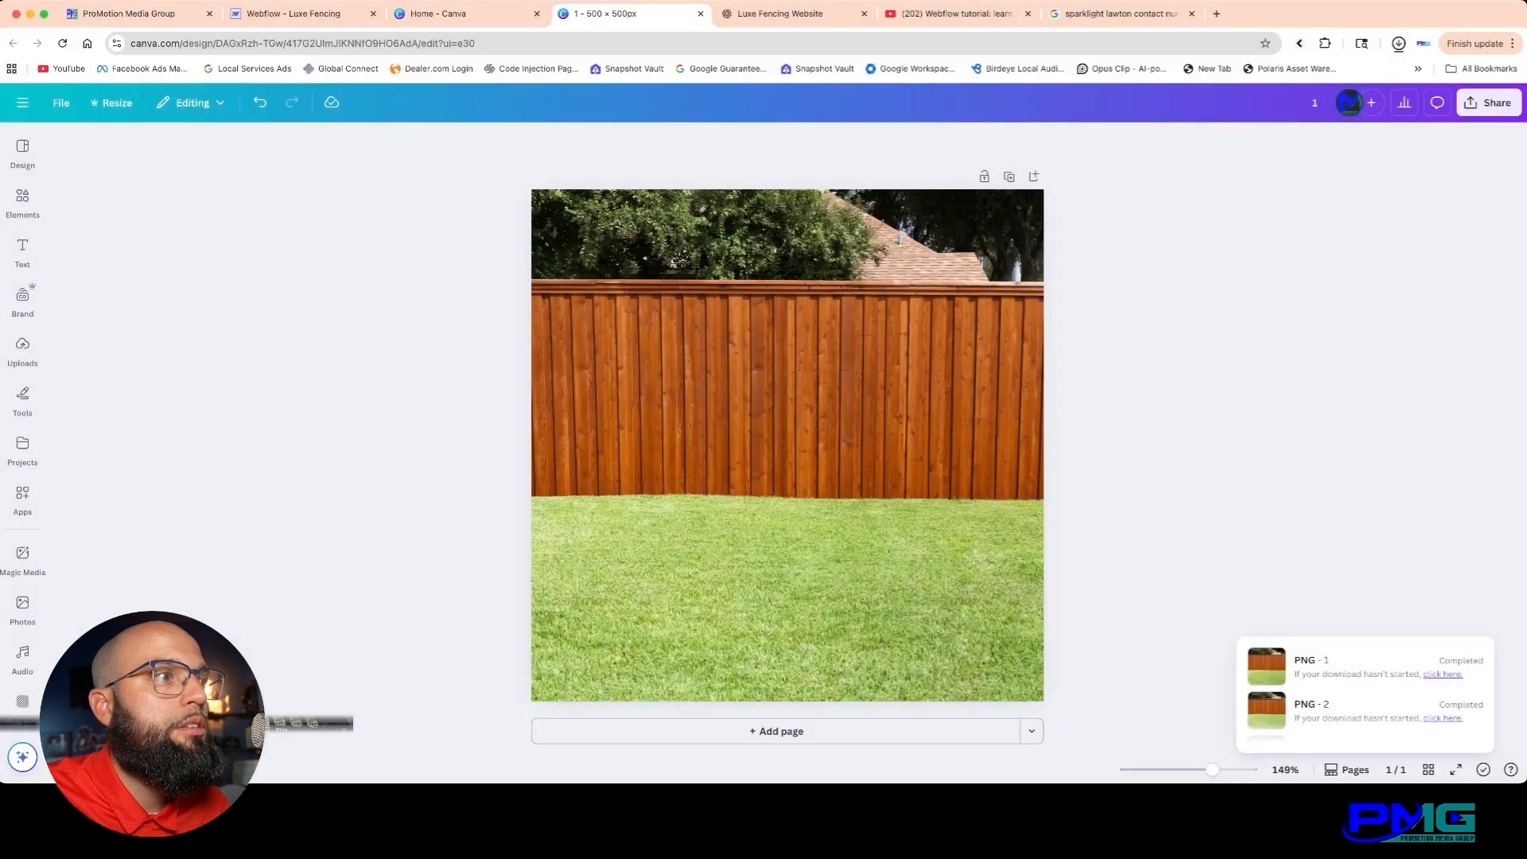
pyautogui.click(292, 14)
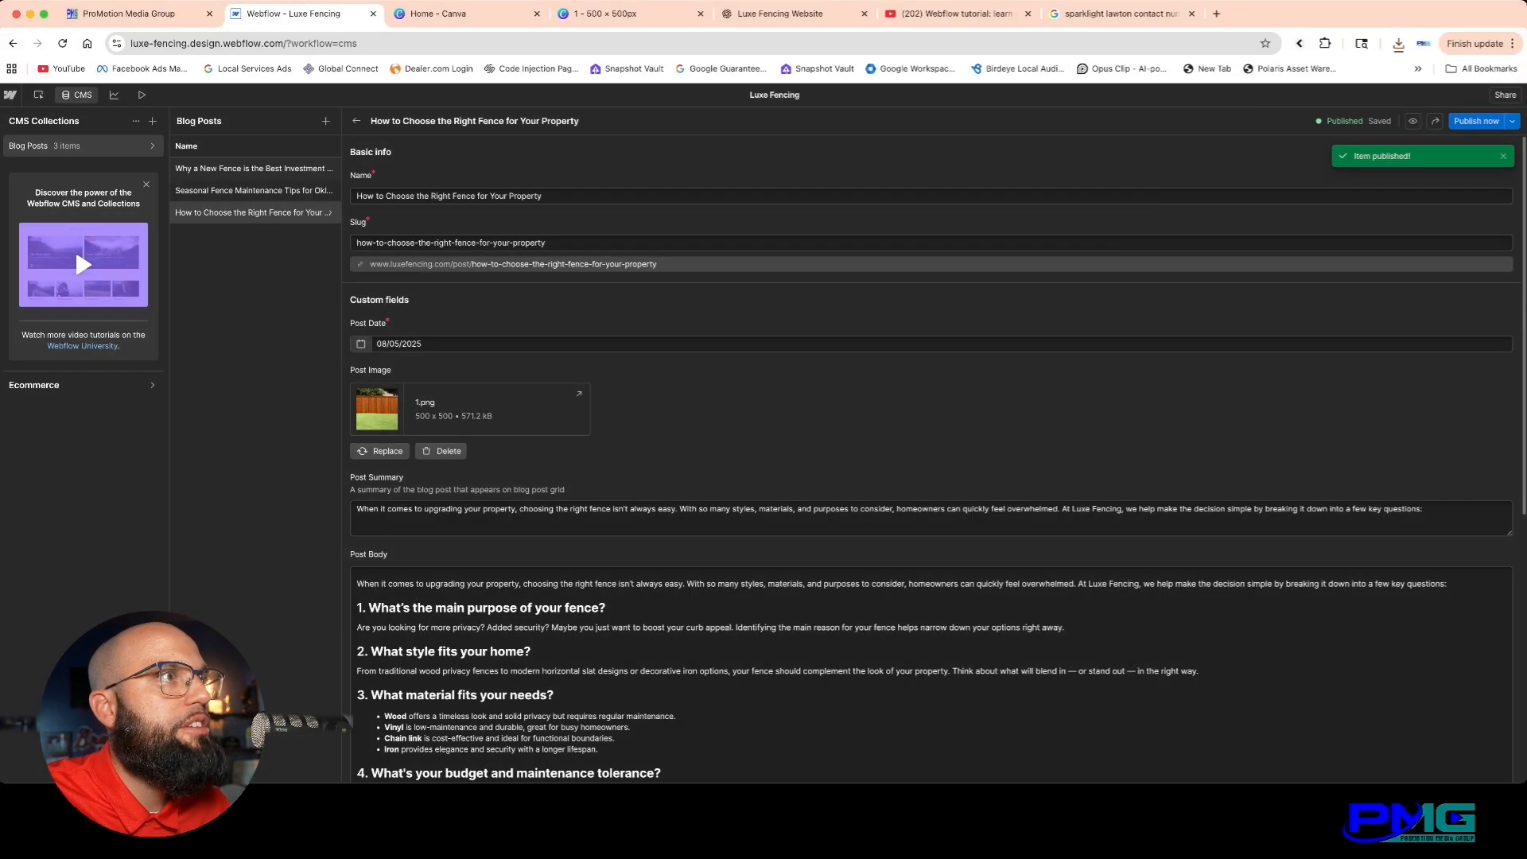
# Step: Create a blog post with ChatGPT's title "How to Maintain Your Fence Year-Round in Oklahoma", dated 09/05/2025, with 4.png as its image
pyautogui.click(326, 121)
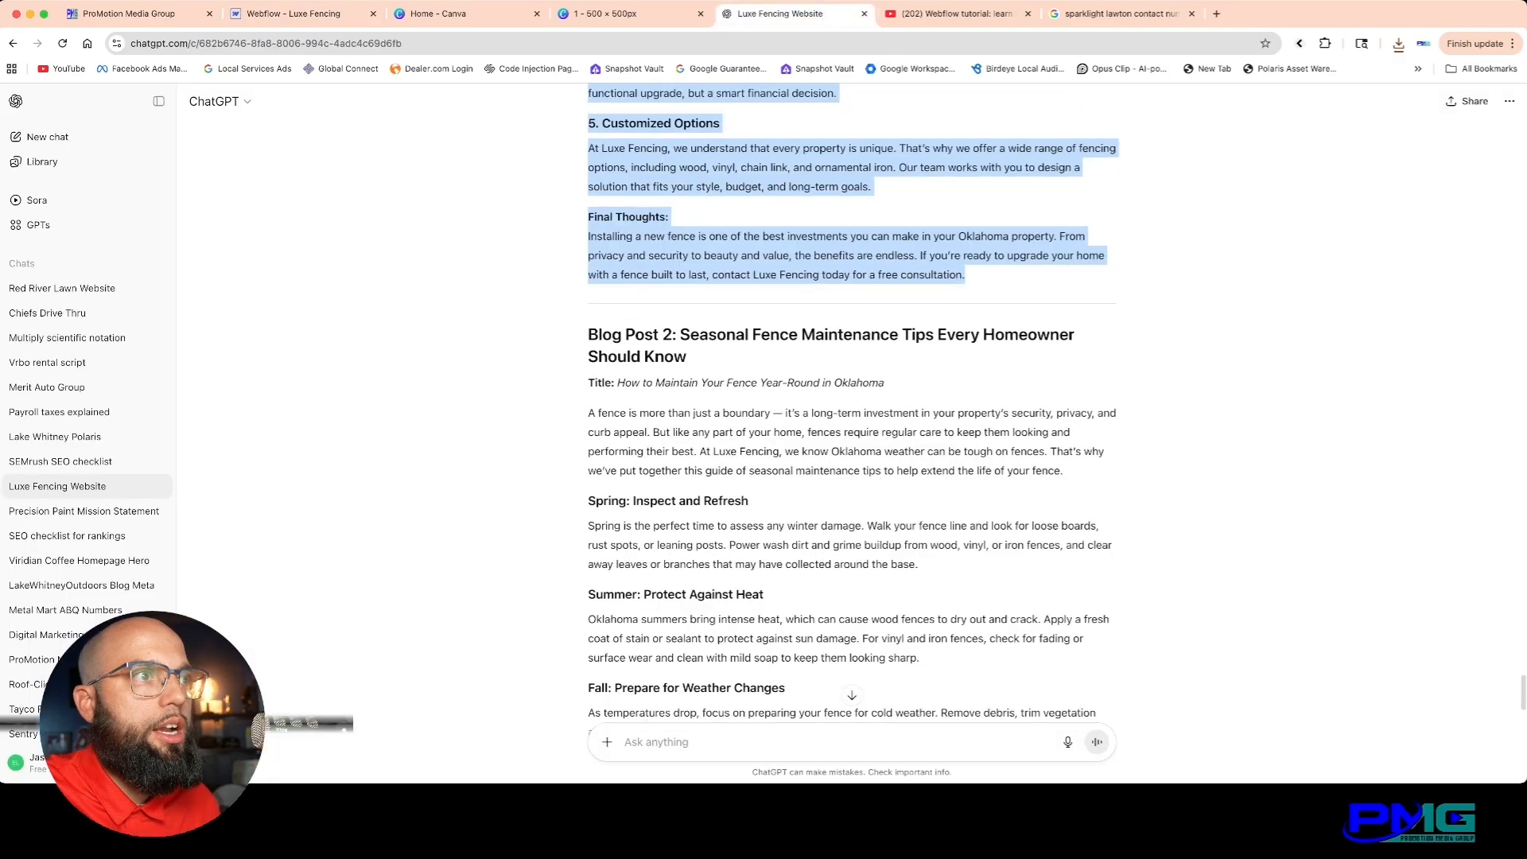
pyautogui.scroll(-2, 851, 398)
pyautogui.moveTo(779, 320); pyautogui.dragTo(884, 320)
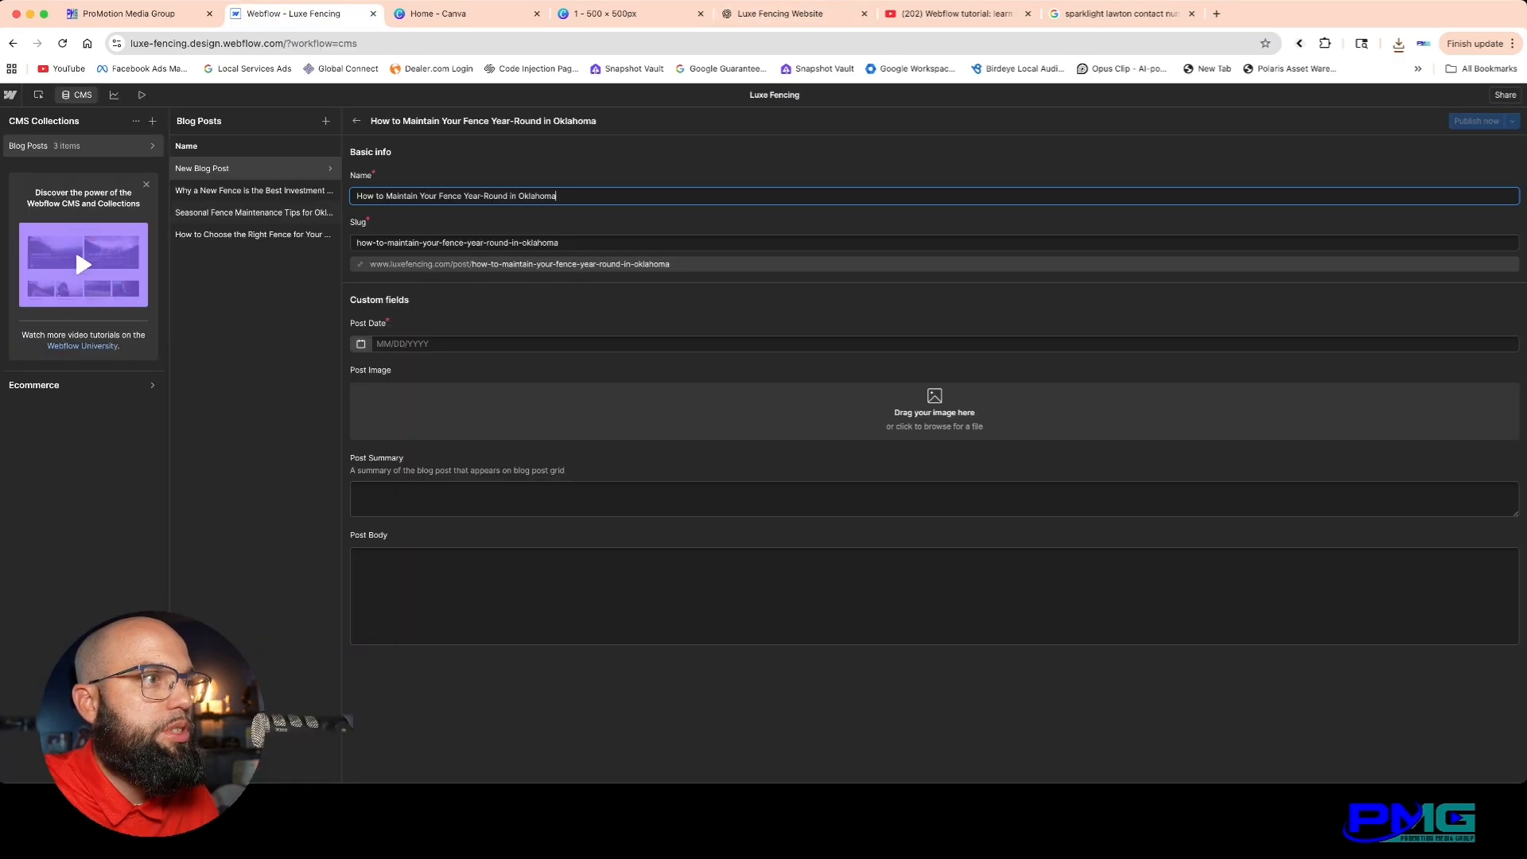
pyautogui.click(361, 344)
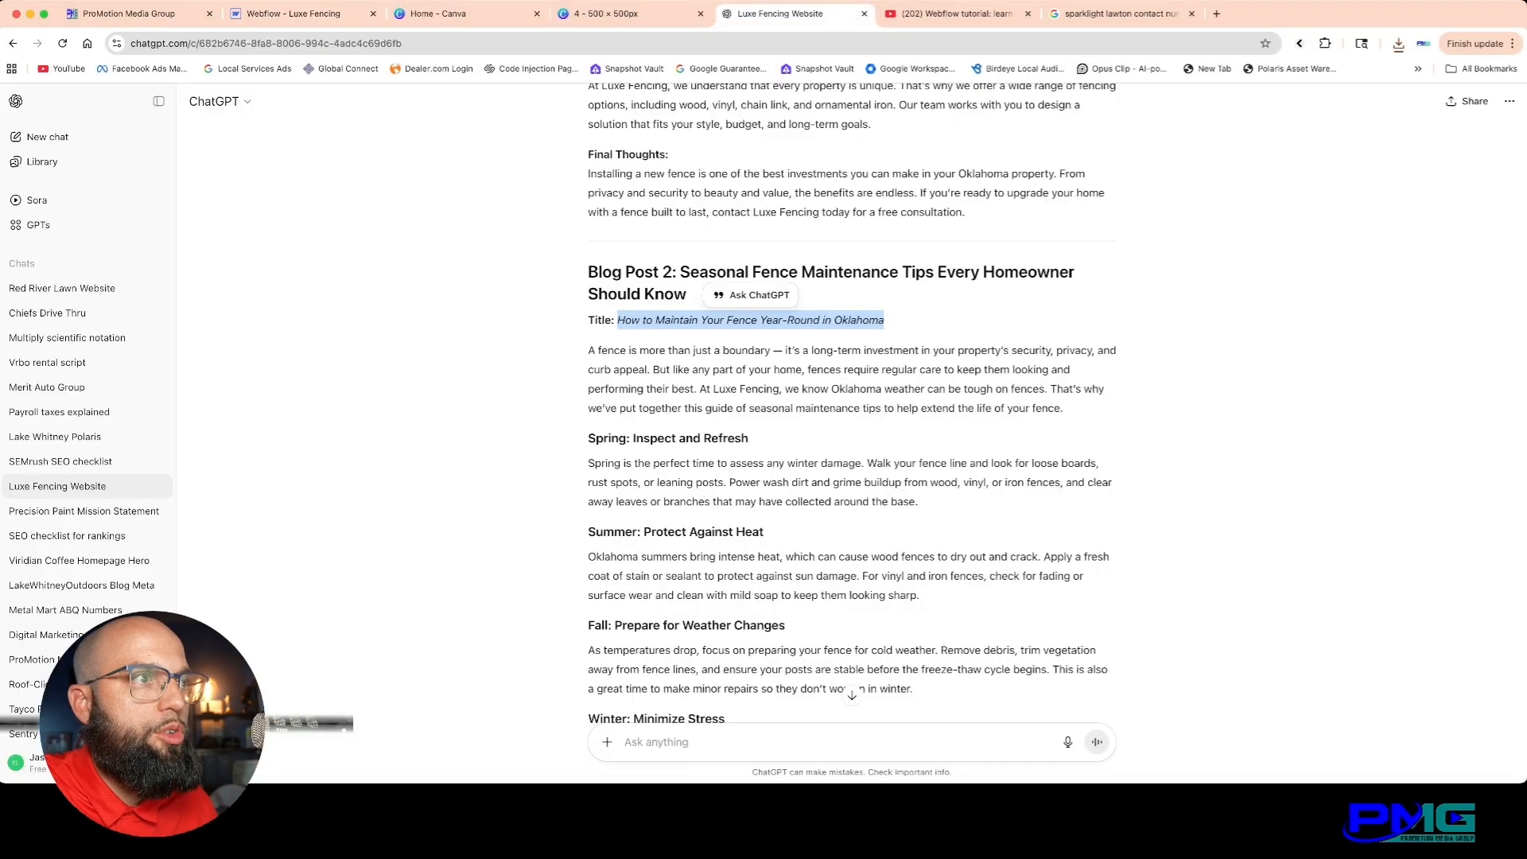
# Step: Copy Blog Post 2's introductory paragraph from ChatGPT and paste it into the new Webflow post's Post Summary
pyautogui.moveTo(1063, 408); pyautogui.dragTo(589, 351)
pyautogui.click(286, 14)
pyautogui.press('super+v')
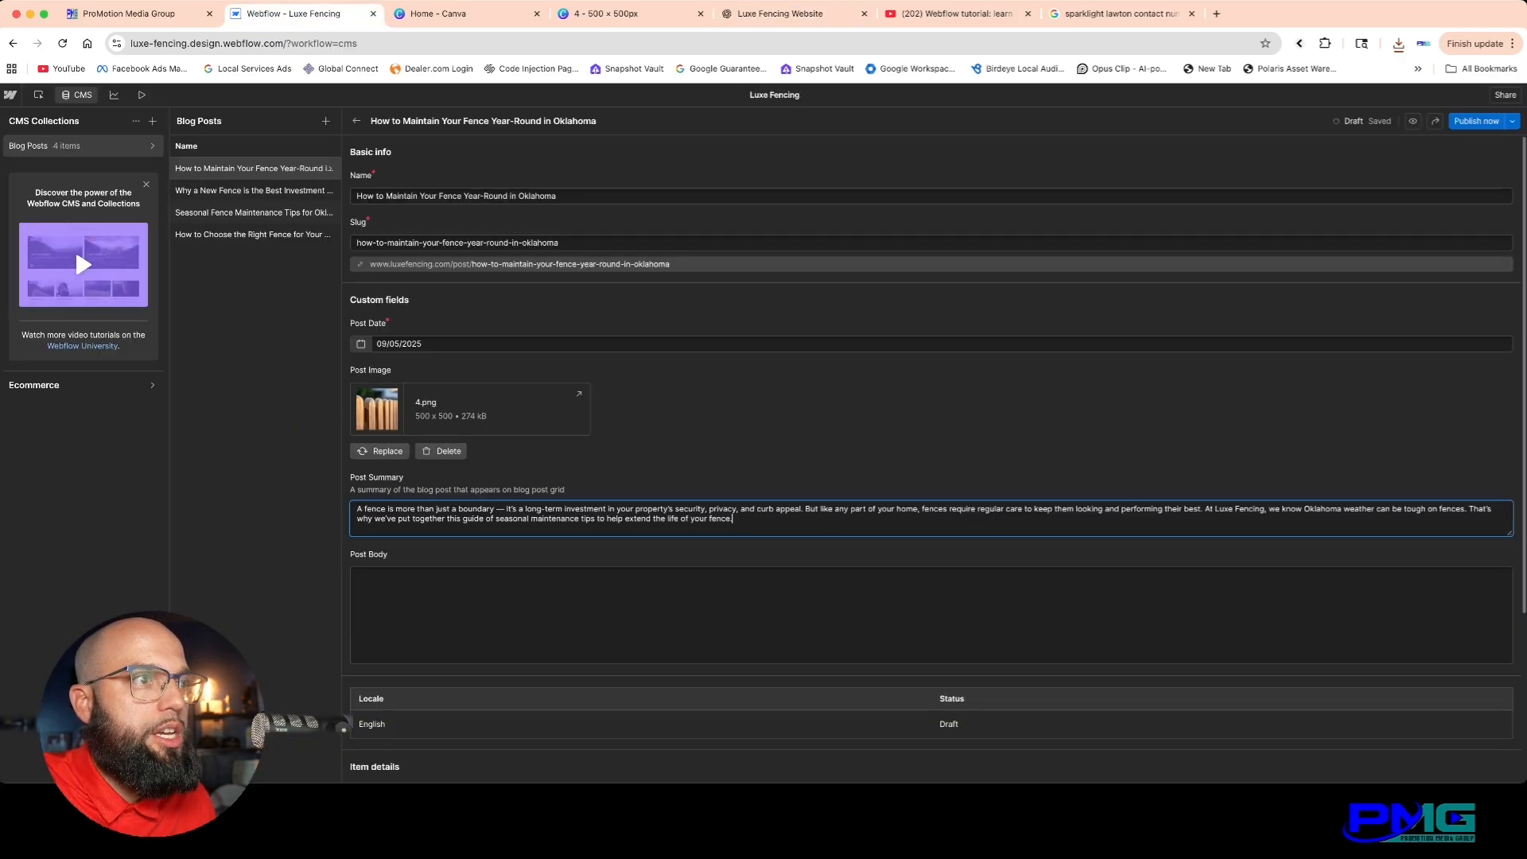
# Step: Copy Blog Post 2's sections from "Spring: Inspect and Refresh" through "Final Thoughts" into the Webflow Post Body and publish the post
pyautogui.click(776, 13)
pyautogui.moveTo(589, 438); pyautogui.dragTo(814, 528)
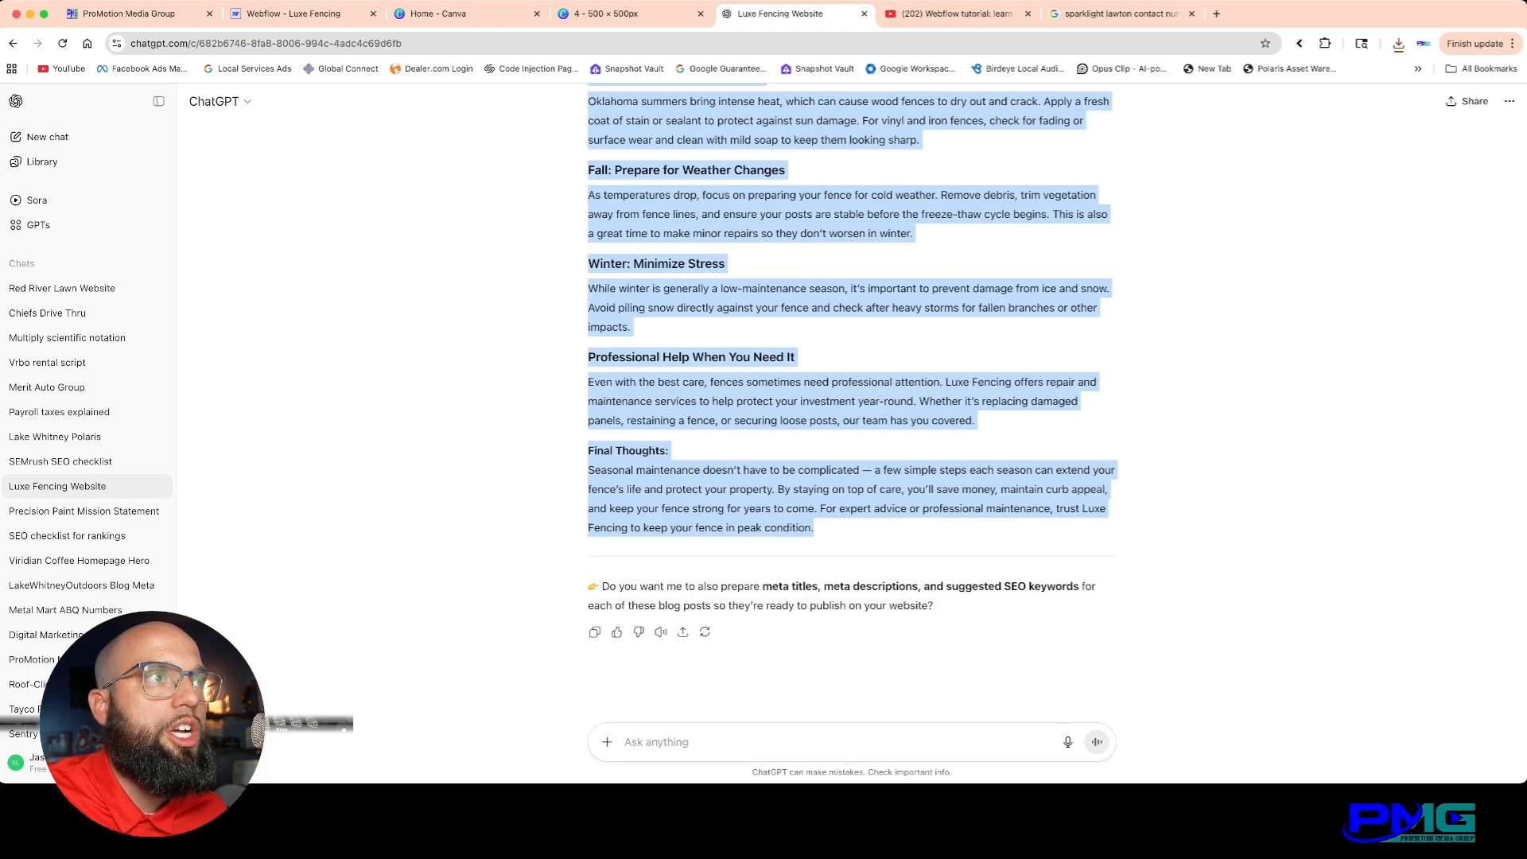
pyautogui.scroll(5, 852, 398)
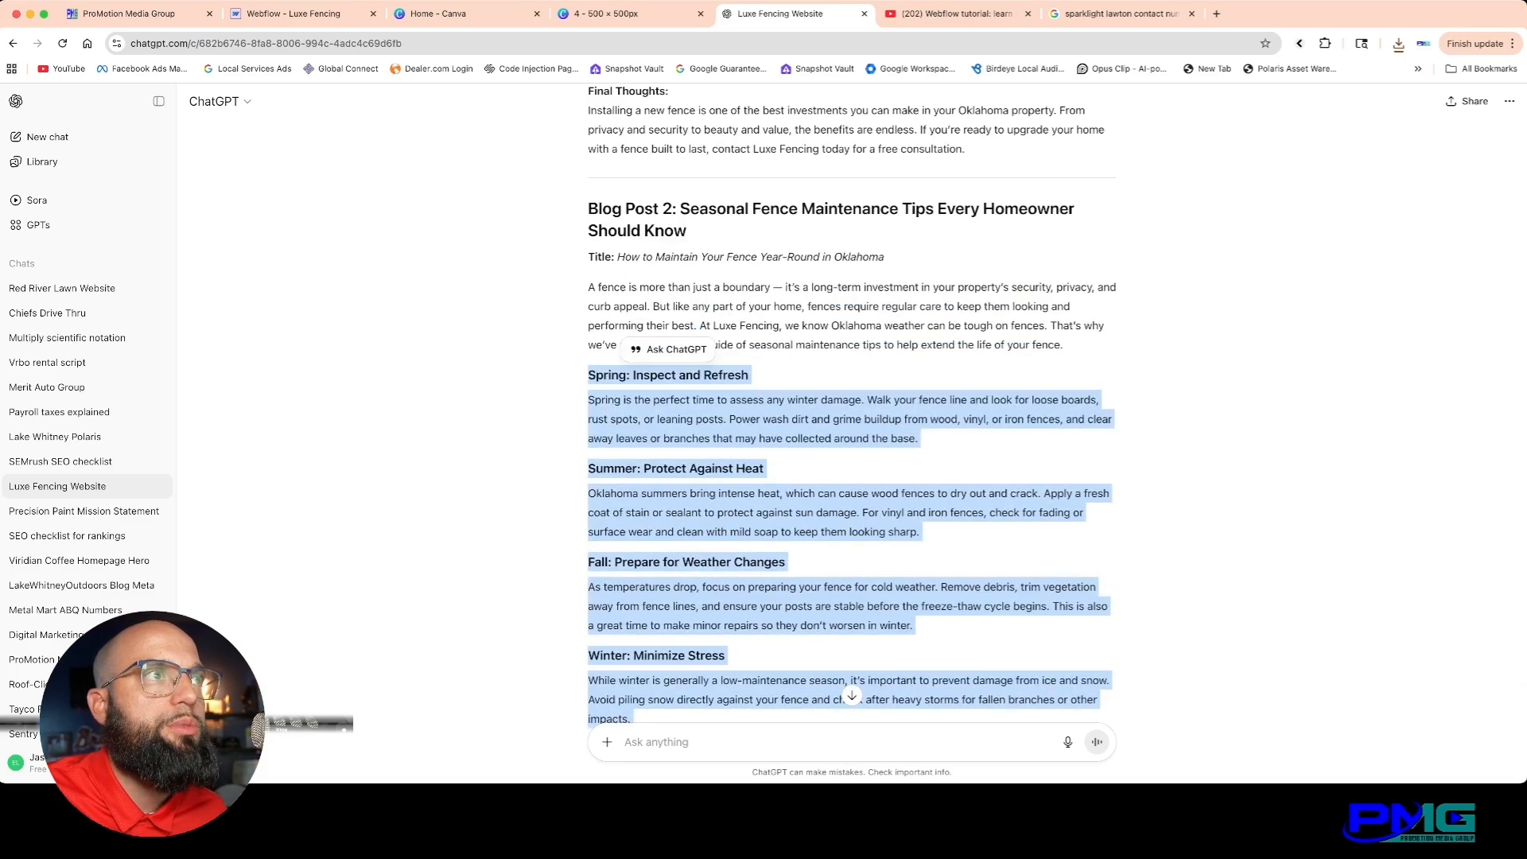
pyautogui.scroll(15, 852, 398)
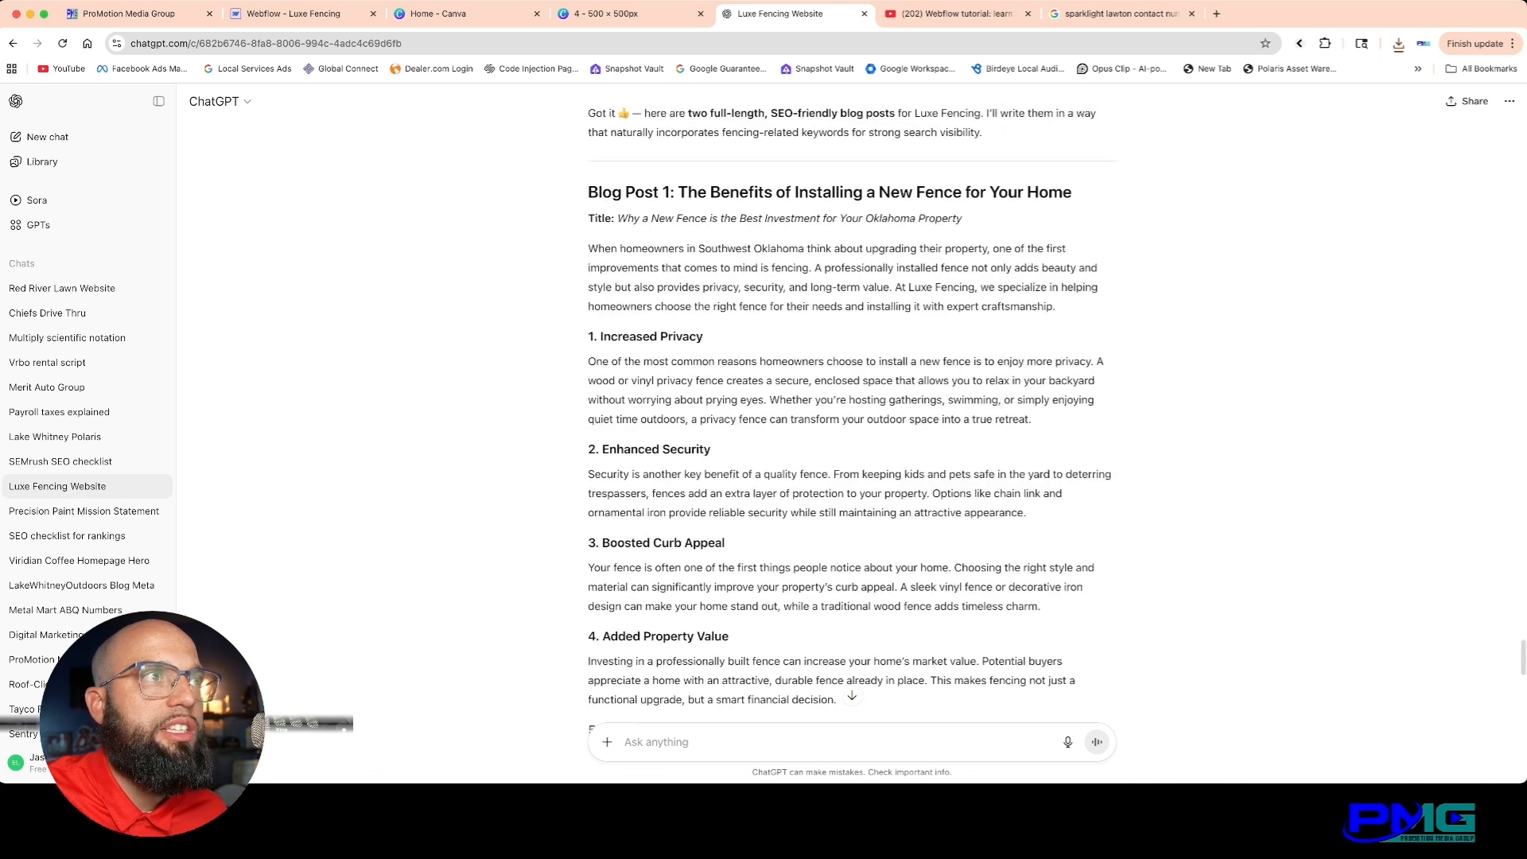
pyautogui.scroll(2, 852, 398)
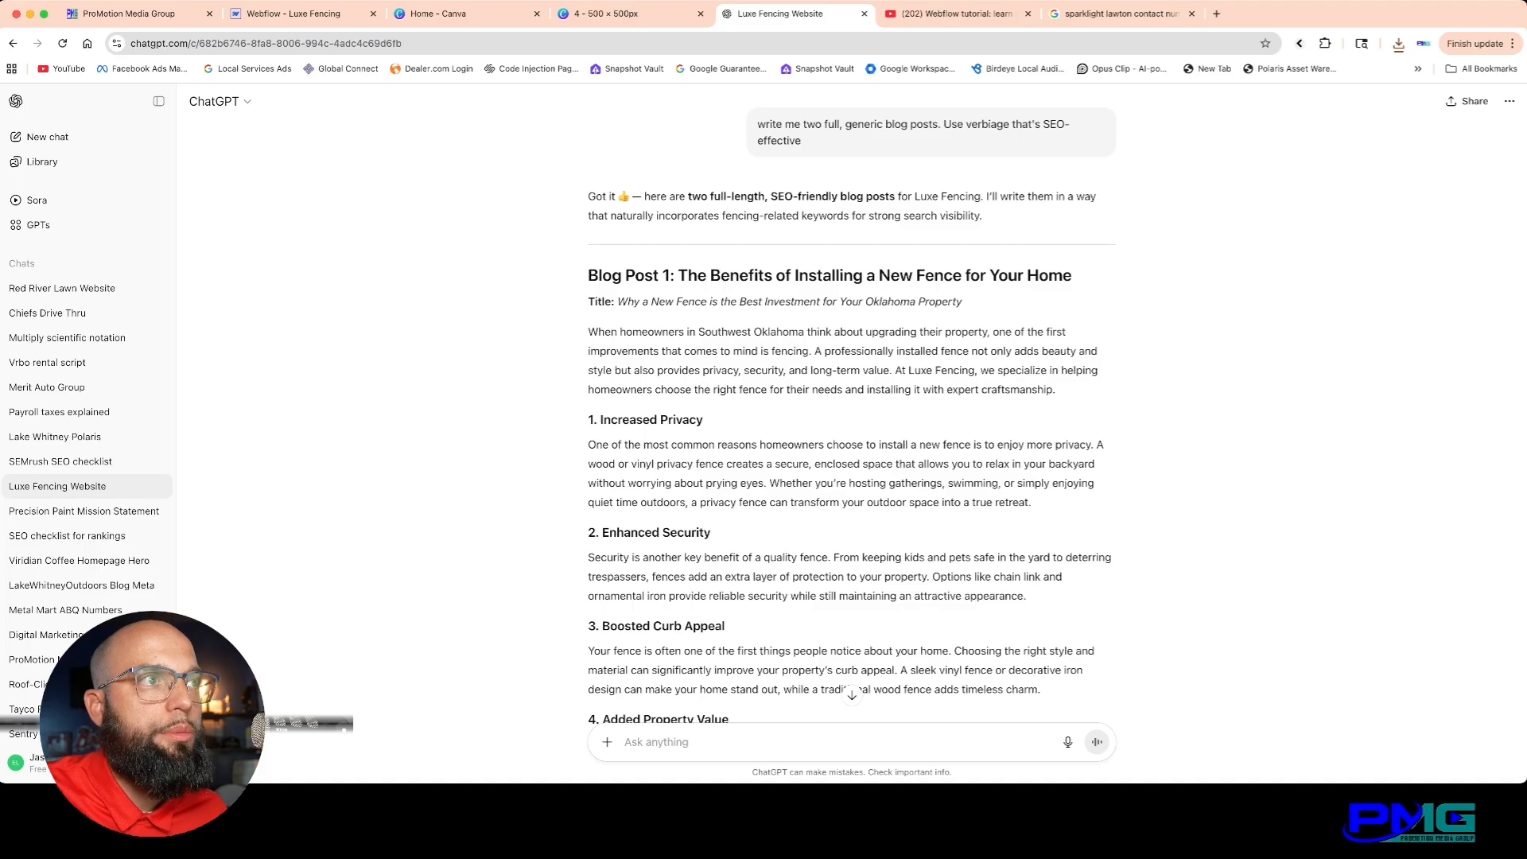
pyautogui.scroll(-20, 852, 398)
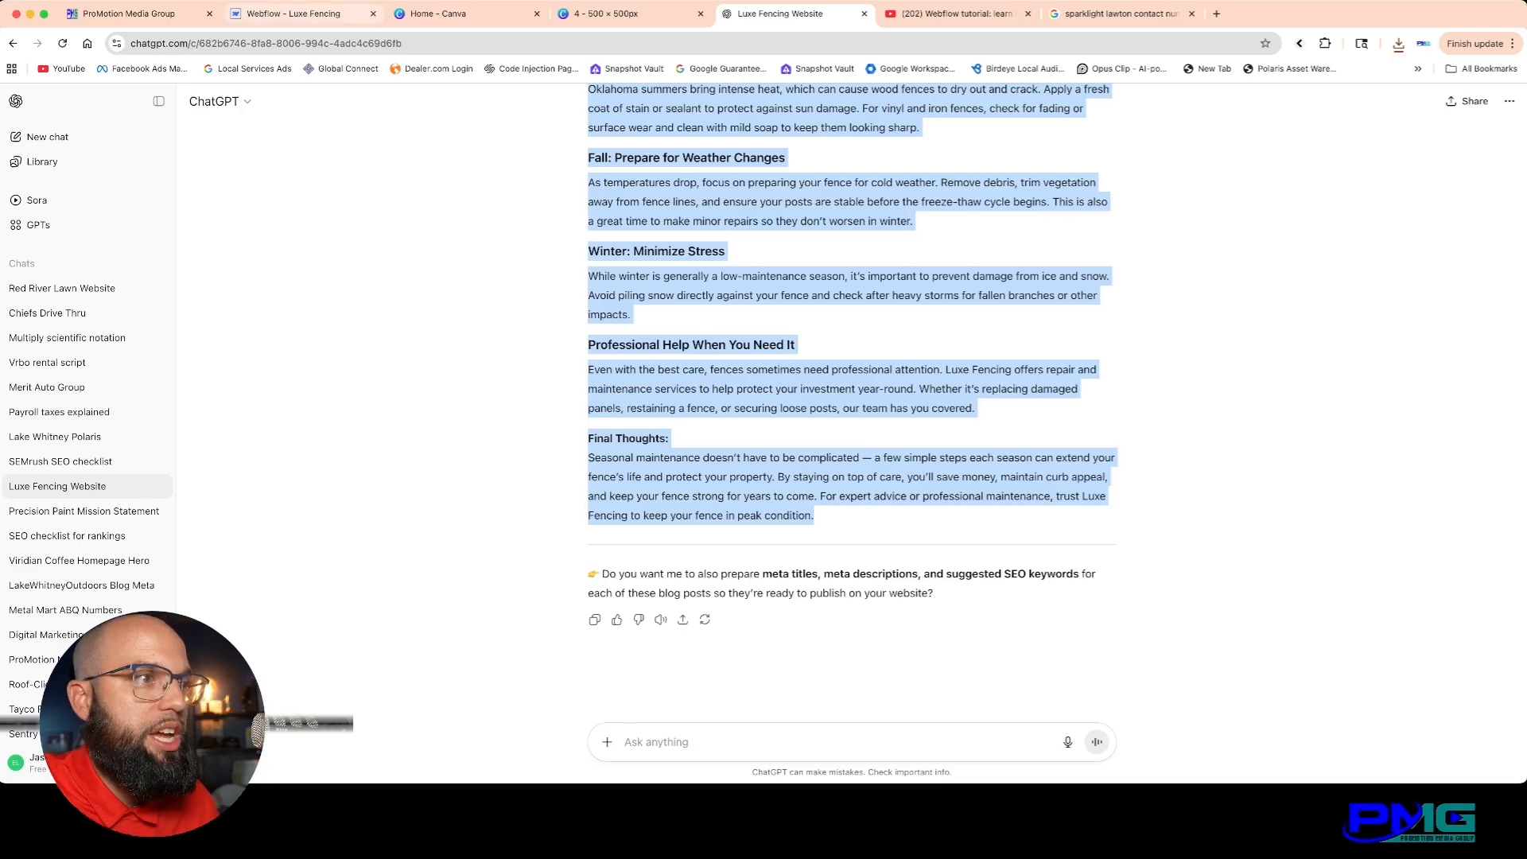
pyautogui.click(286, 13)
pyautogui.scroll(5, 931, 445)
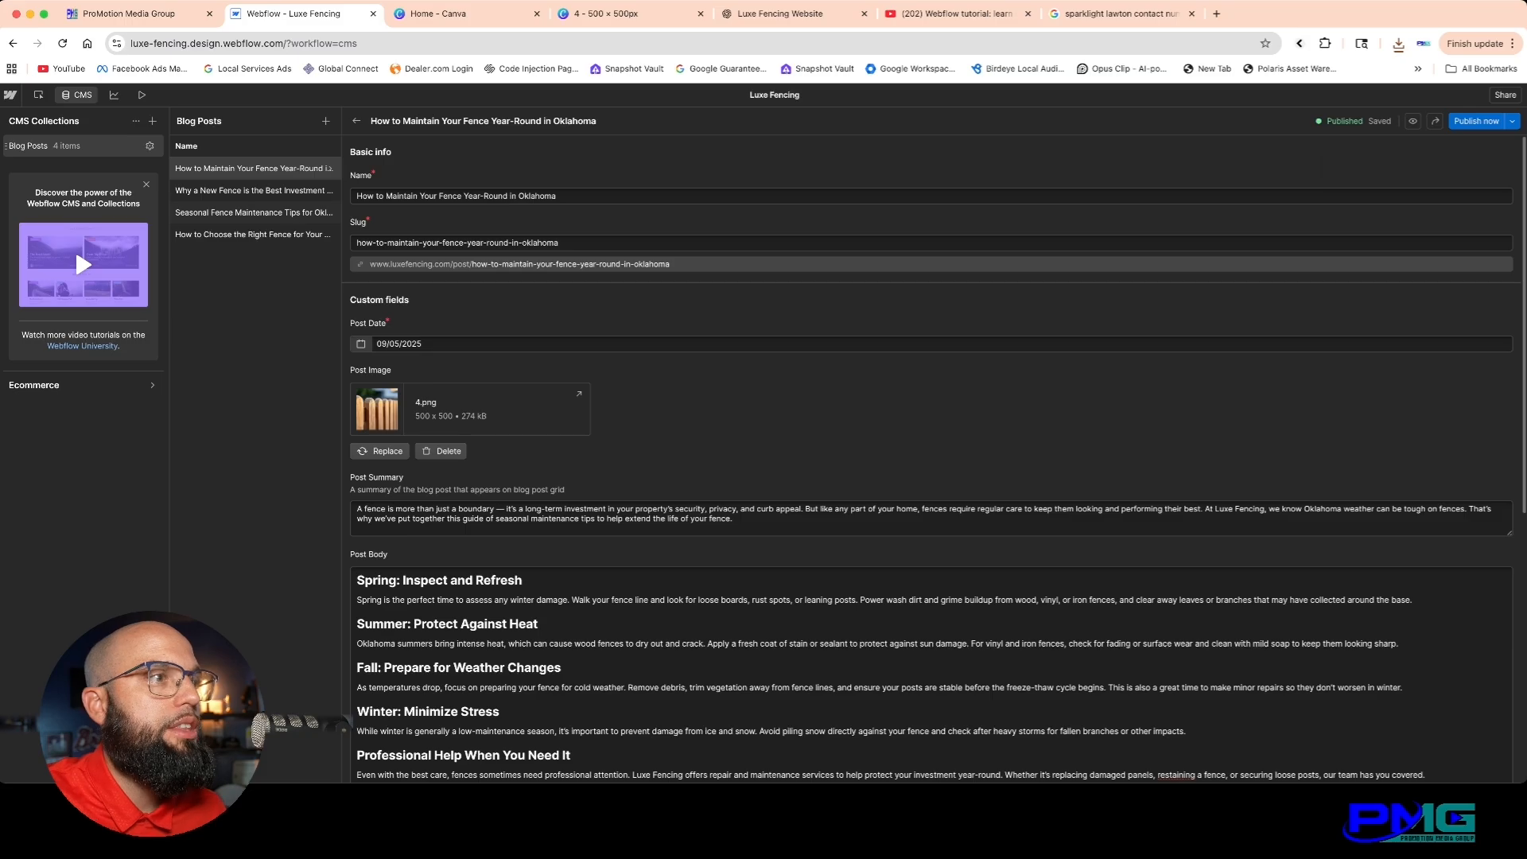
# Step: Review the published post, return to the site's Design mode, and open the Blog page
pyautogui.scroll(-6, 930, 454)
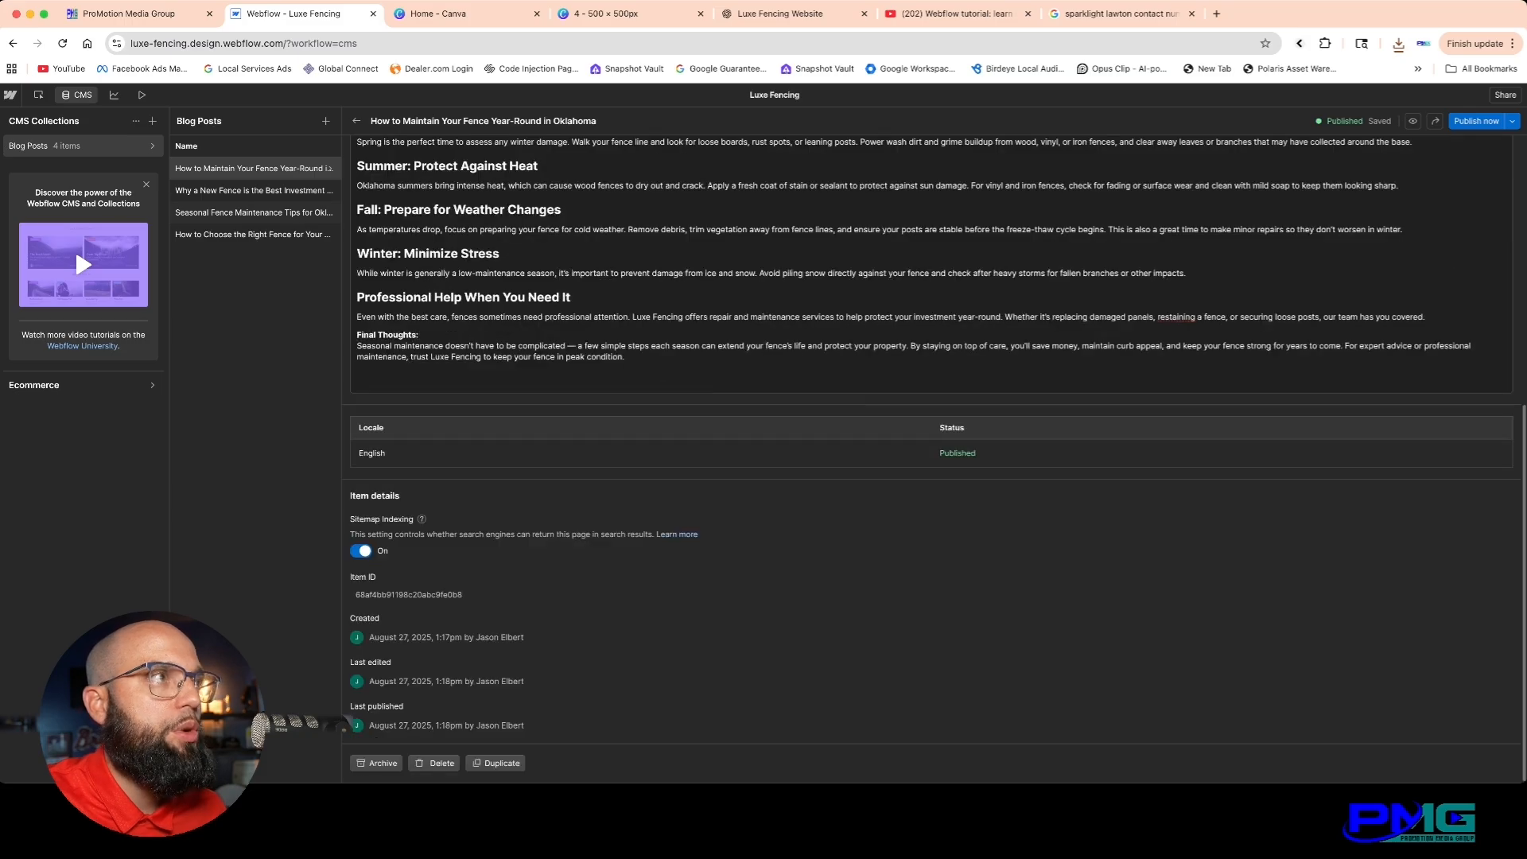
pyautogui.scroll(6, 930, 454)
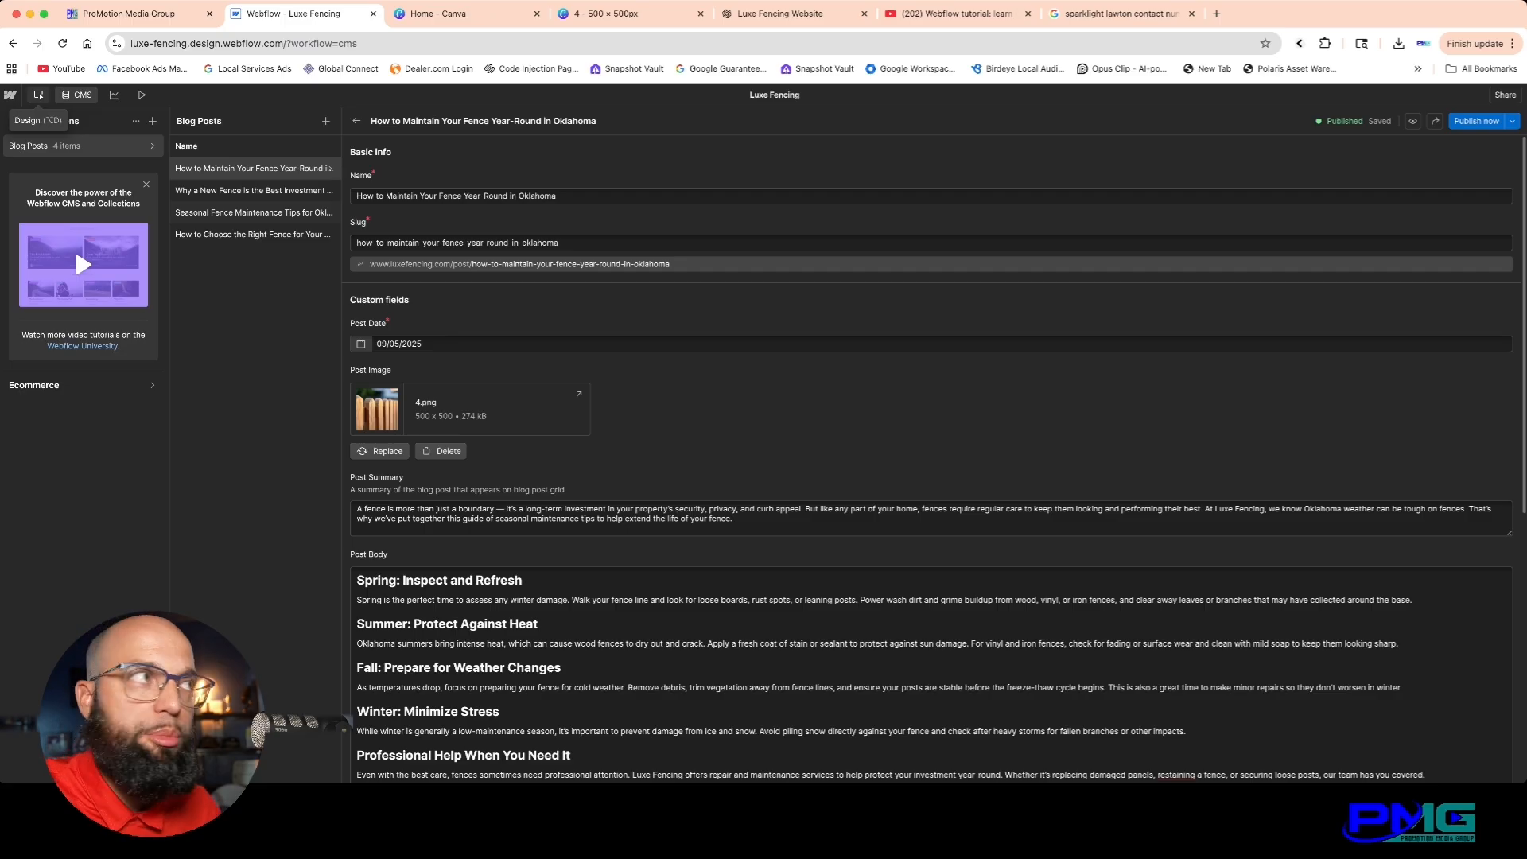
pyautogui.click(37, 95)
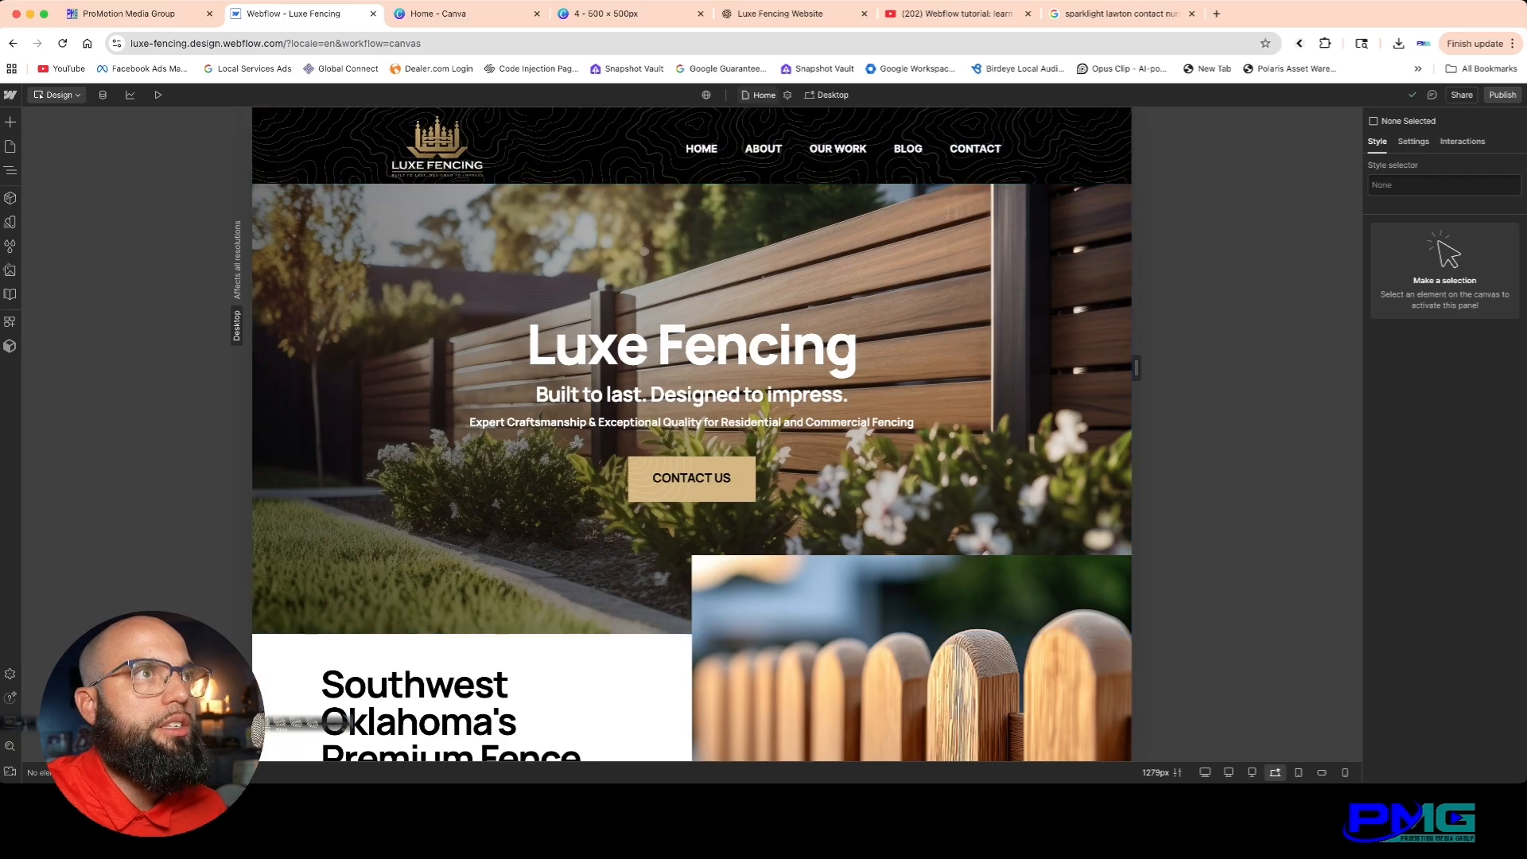
pyautogui.click(760, 95)
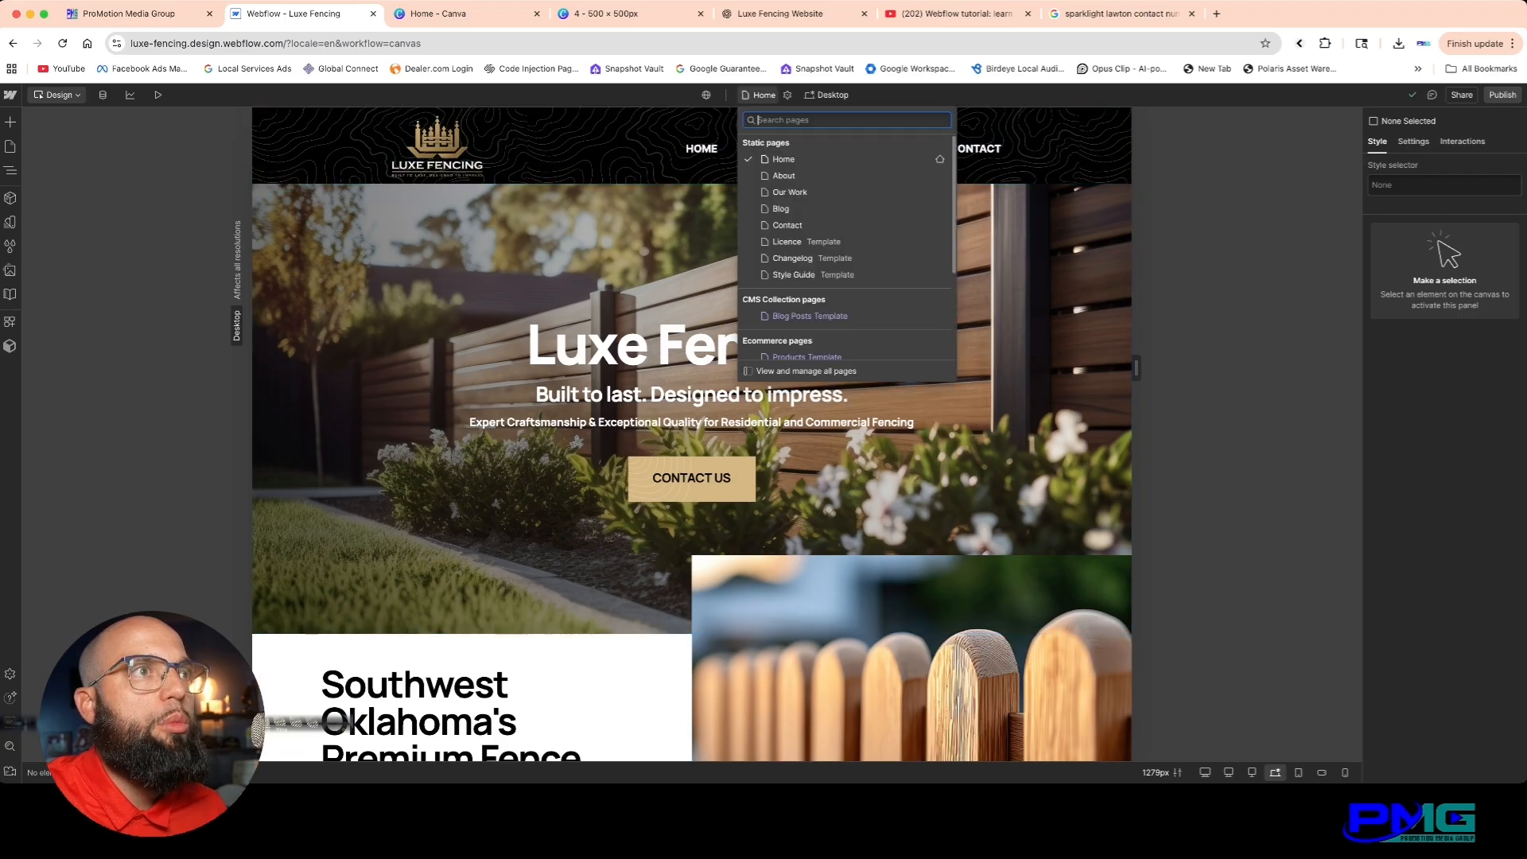
pyautogui.click(781, 208)
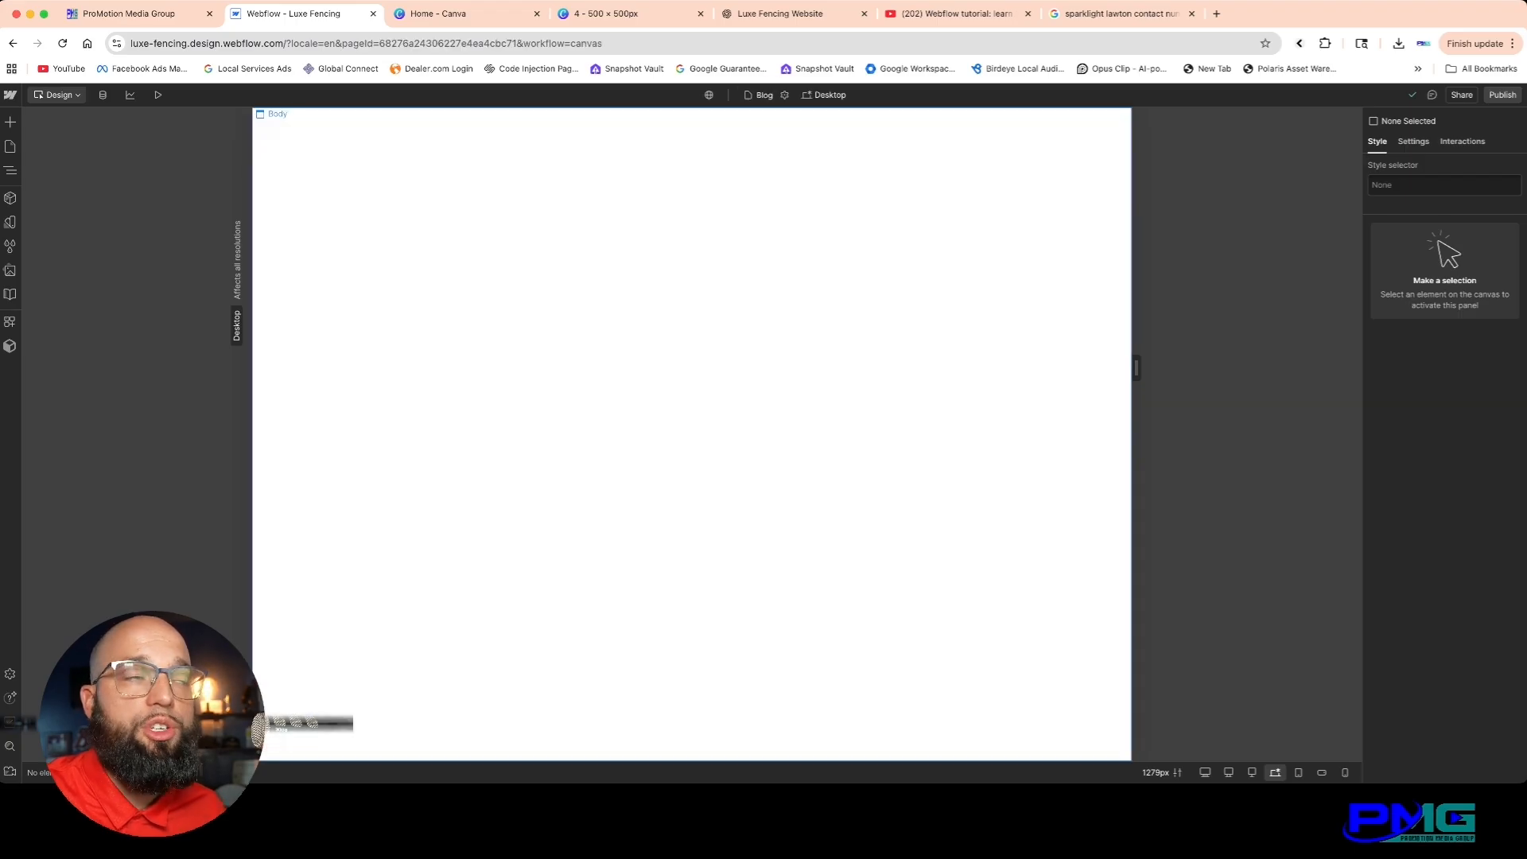
# Step: Add the Header component and, below it, the Footer component to the blank Blog page
pyautogui.click(10, 198)
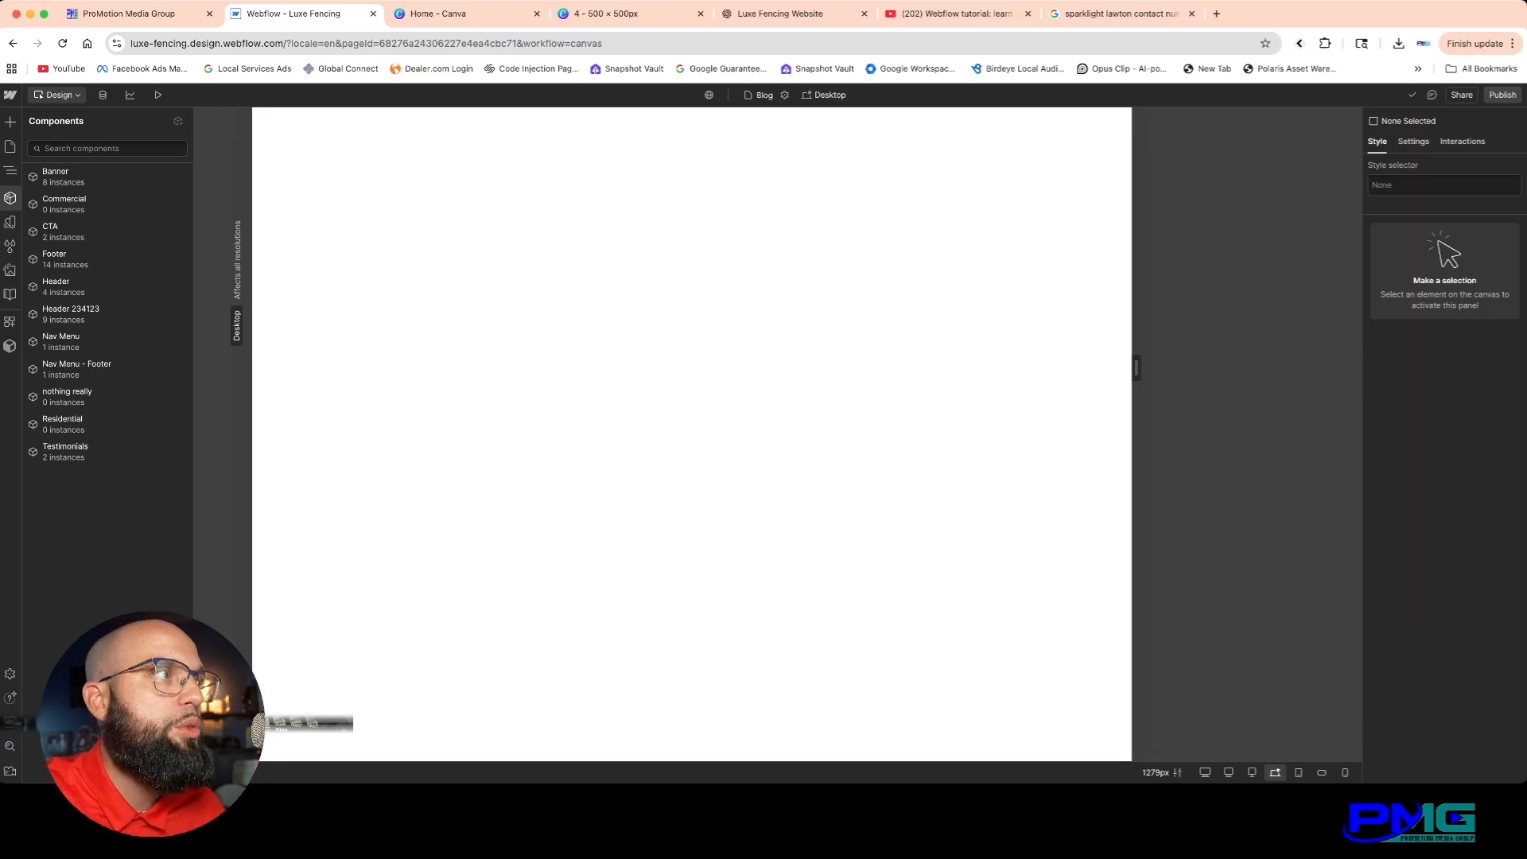
pyautogui.click(107, 287)
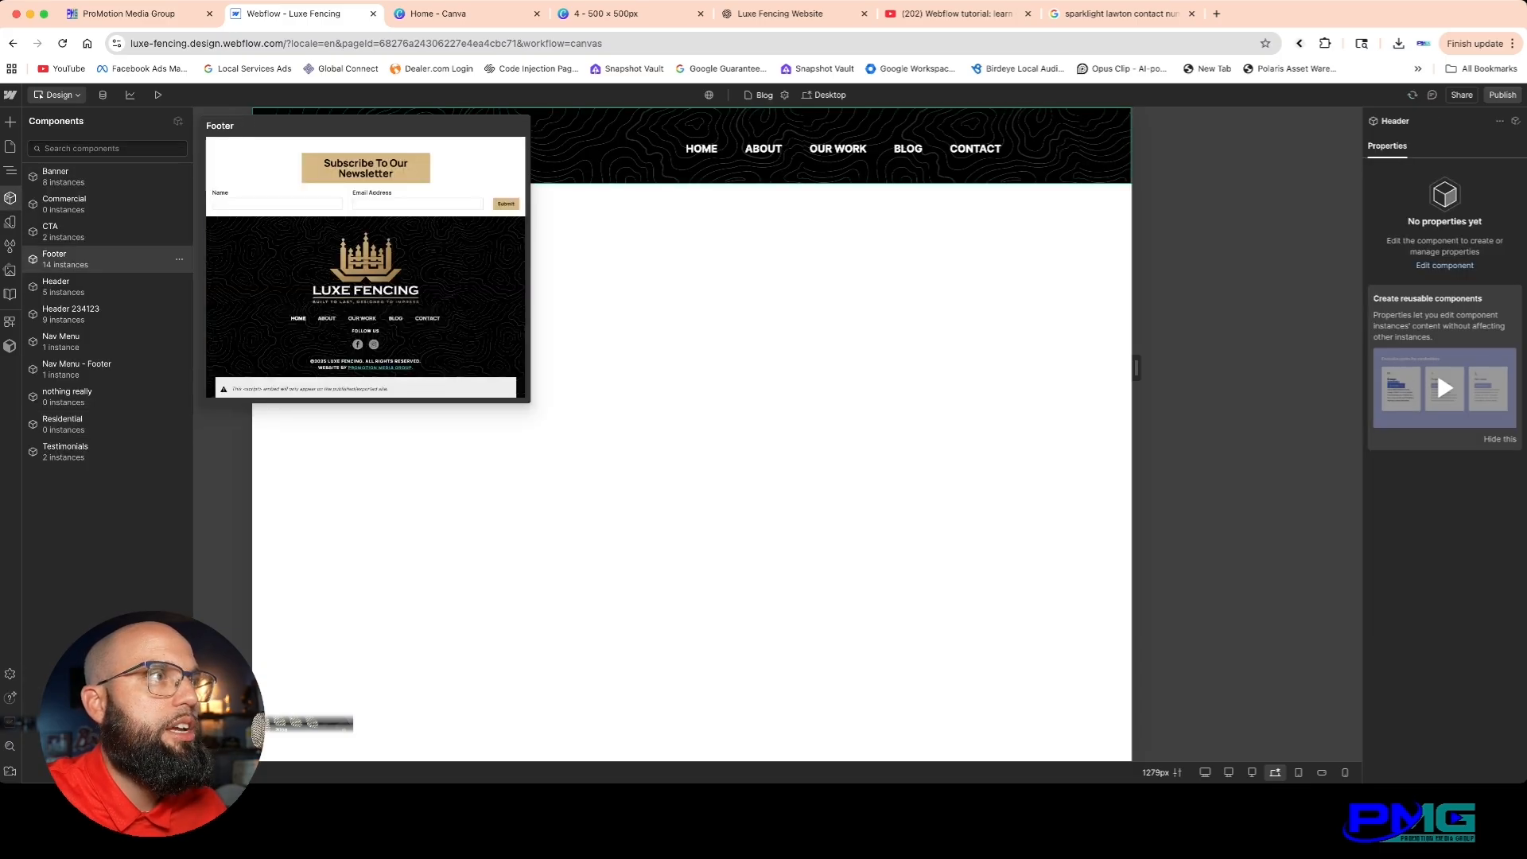
pyautogui.click(63, 259)
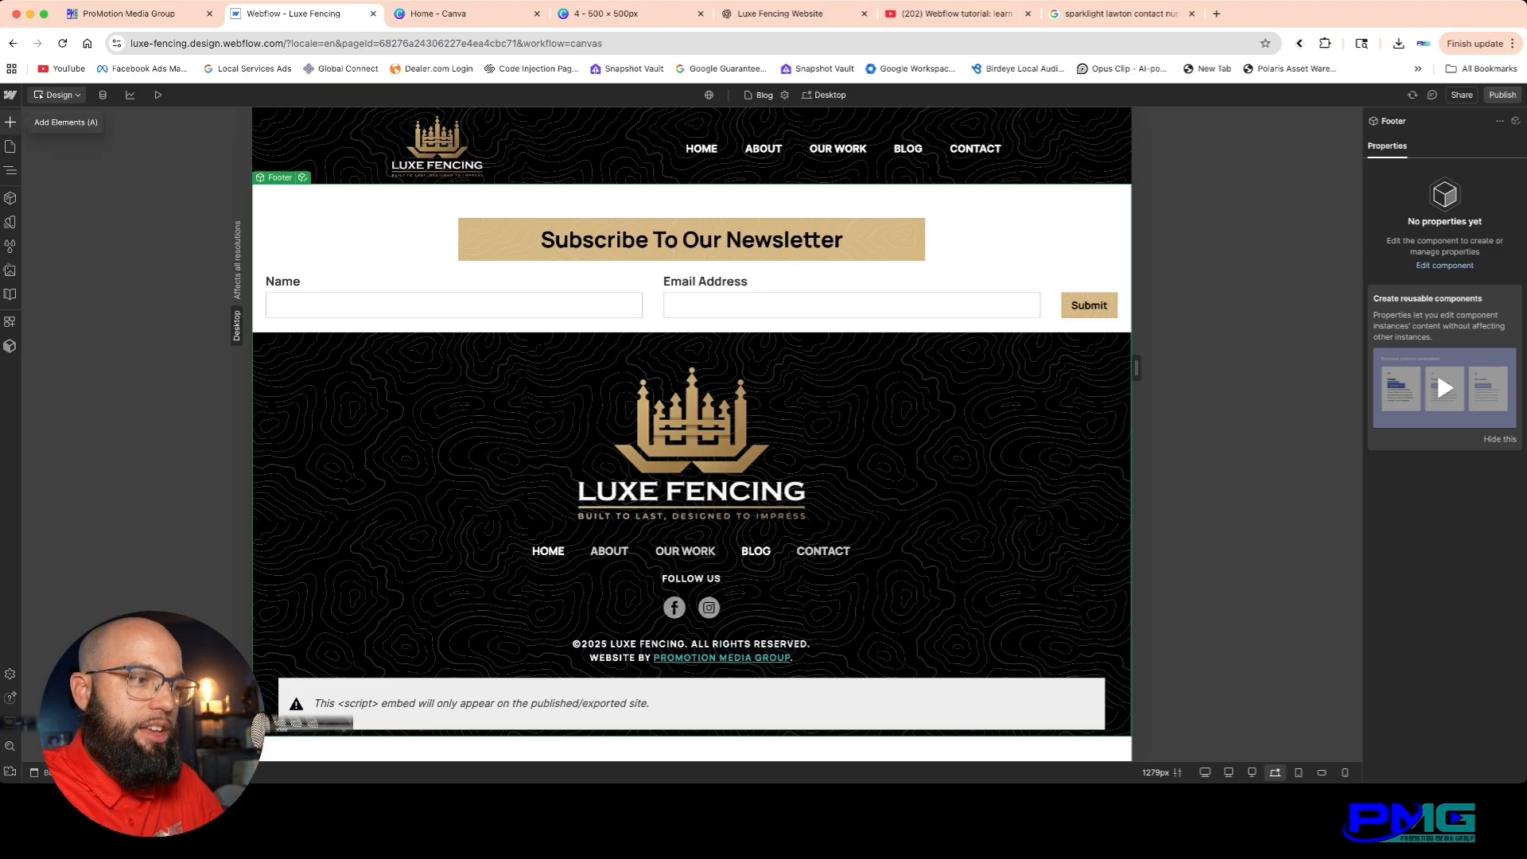
# Step: Add a Section element to the Blog page and show the page's element hierarchy
pyautogui.press('super+k')
pyautogui.write('se')
pyautogui.press('Return')
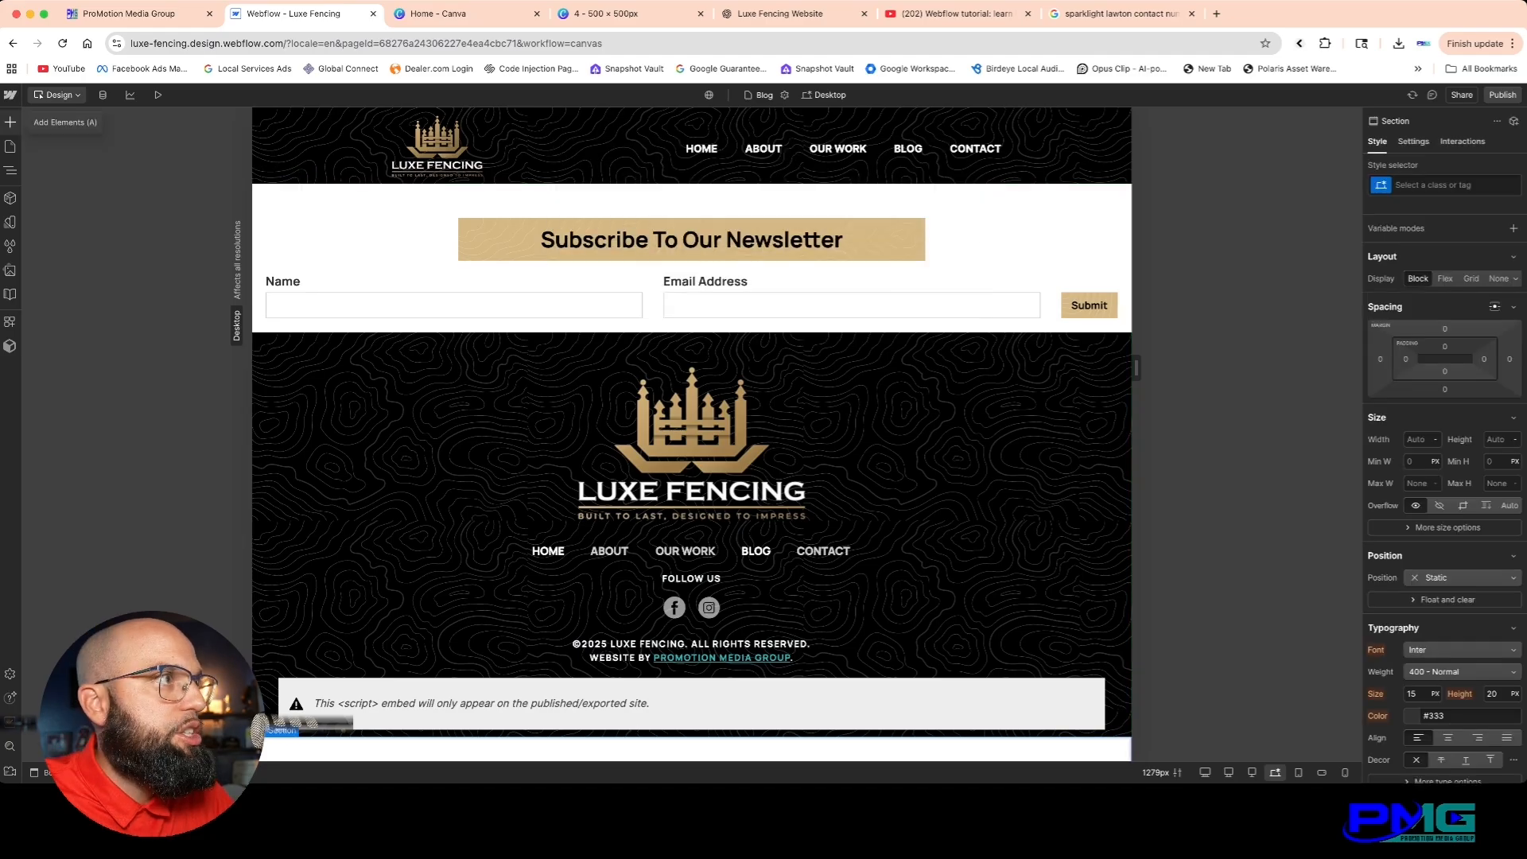
pyautogui.click(11, 170)
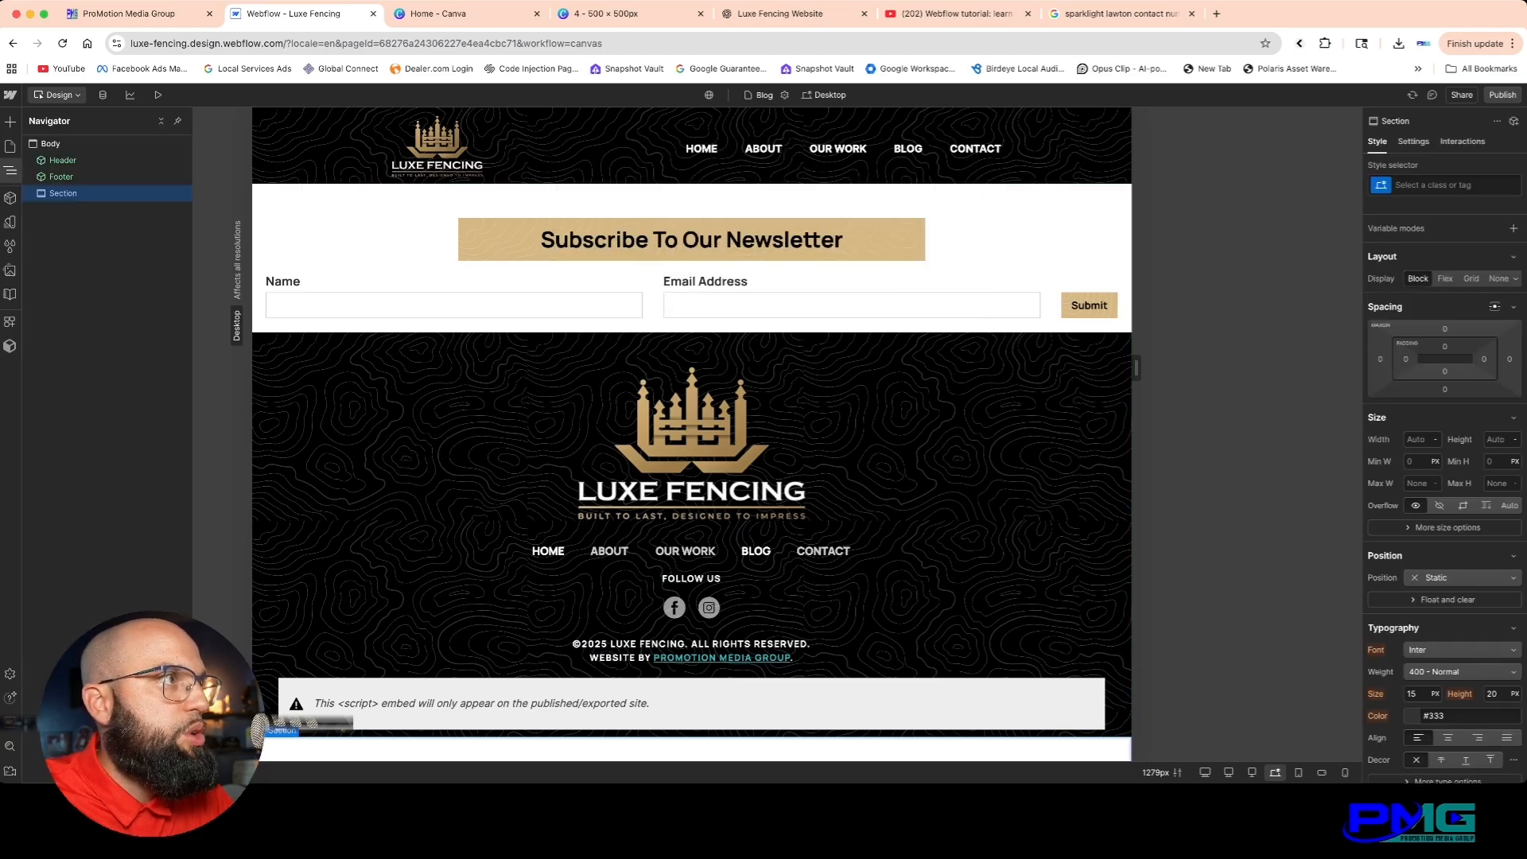
# Step: Place the Section between the Header and Footer, and add a Container with a 90% maximum width inside it
pyautogui.moveTo(63, 194); pyautogui.dragTo(63, 169)
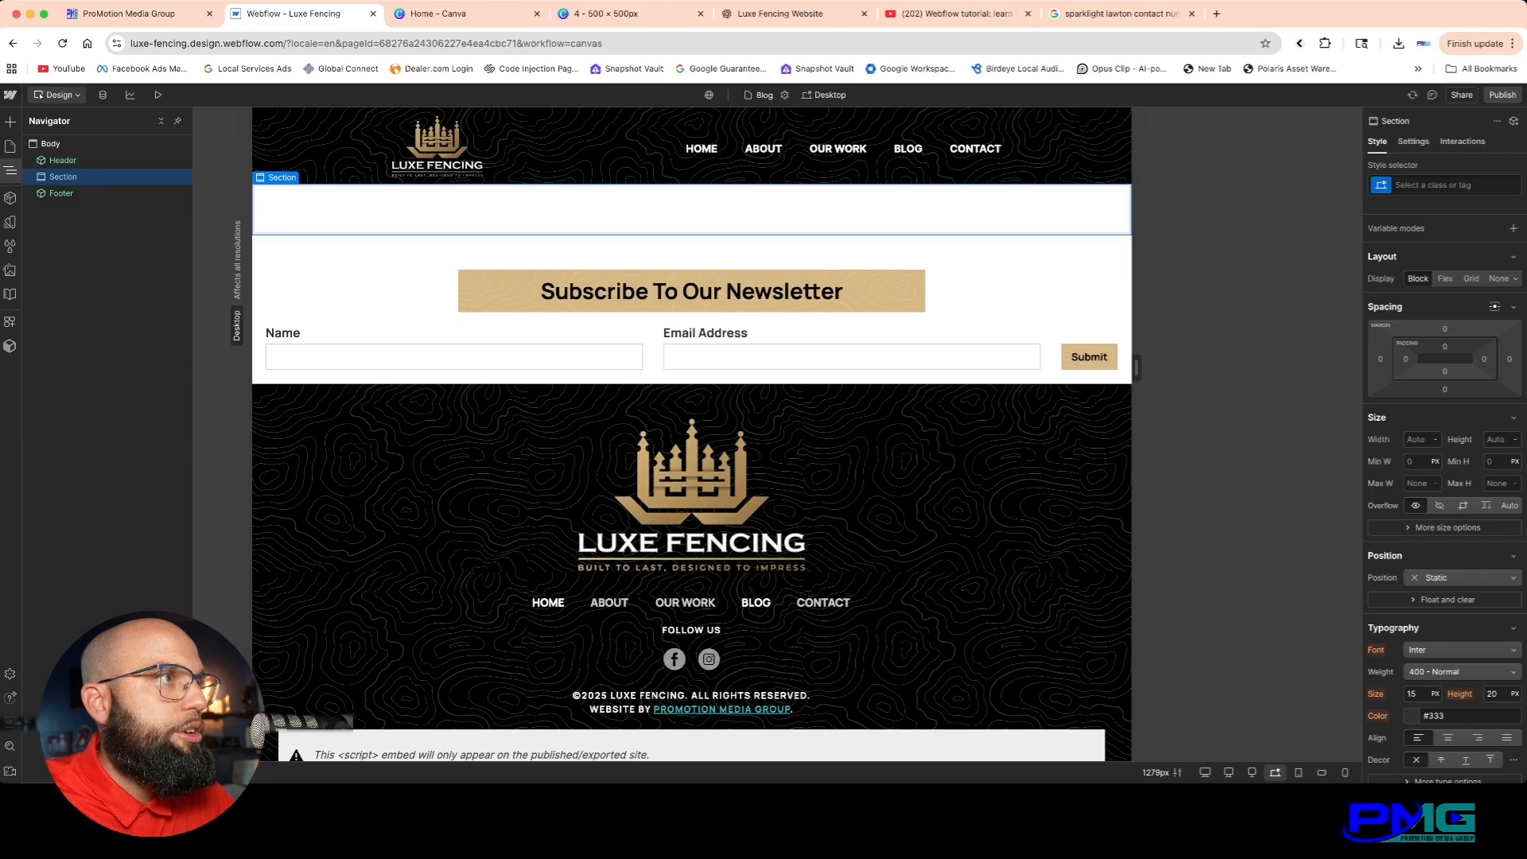
pyautogui.press('z')
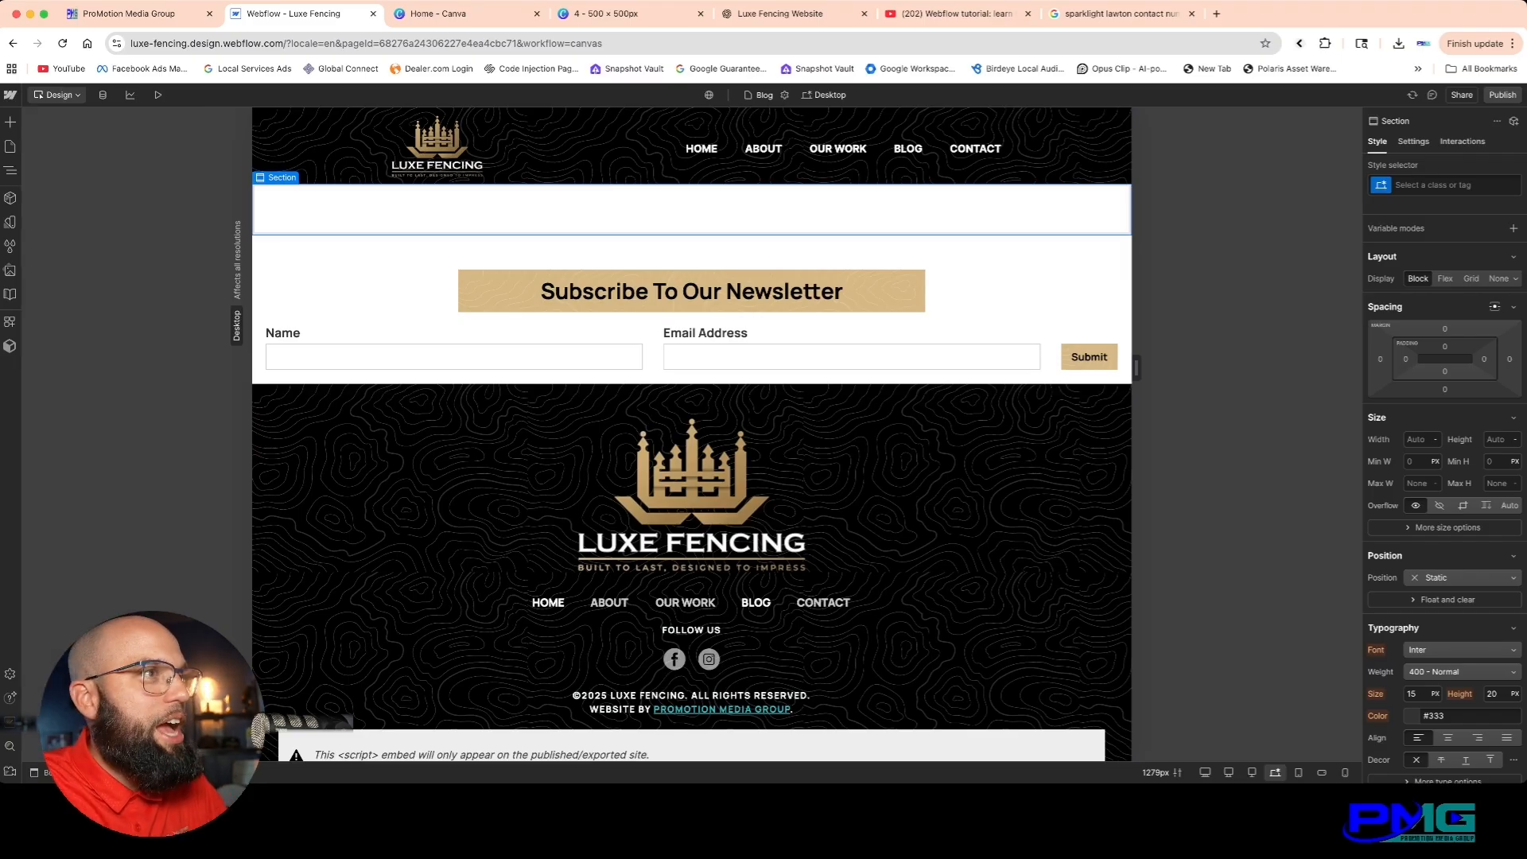
pyautogui.press('super+k')
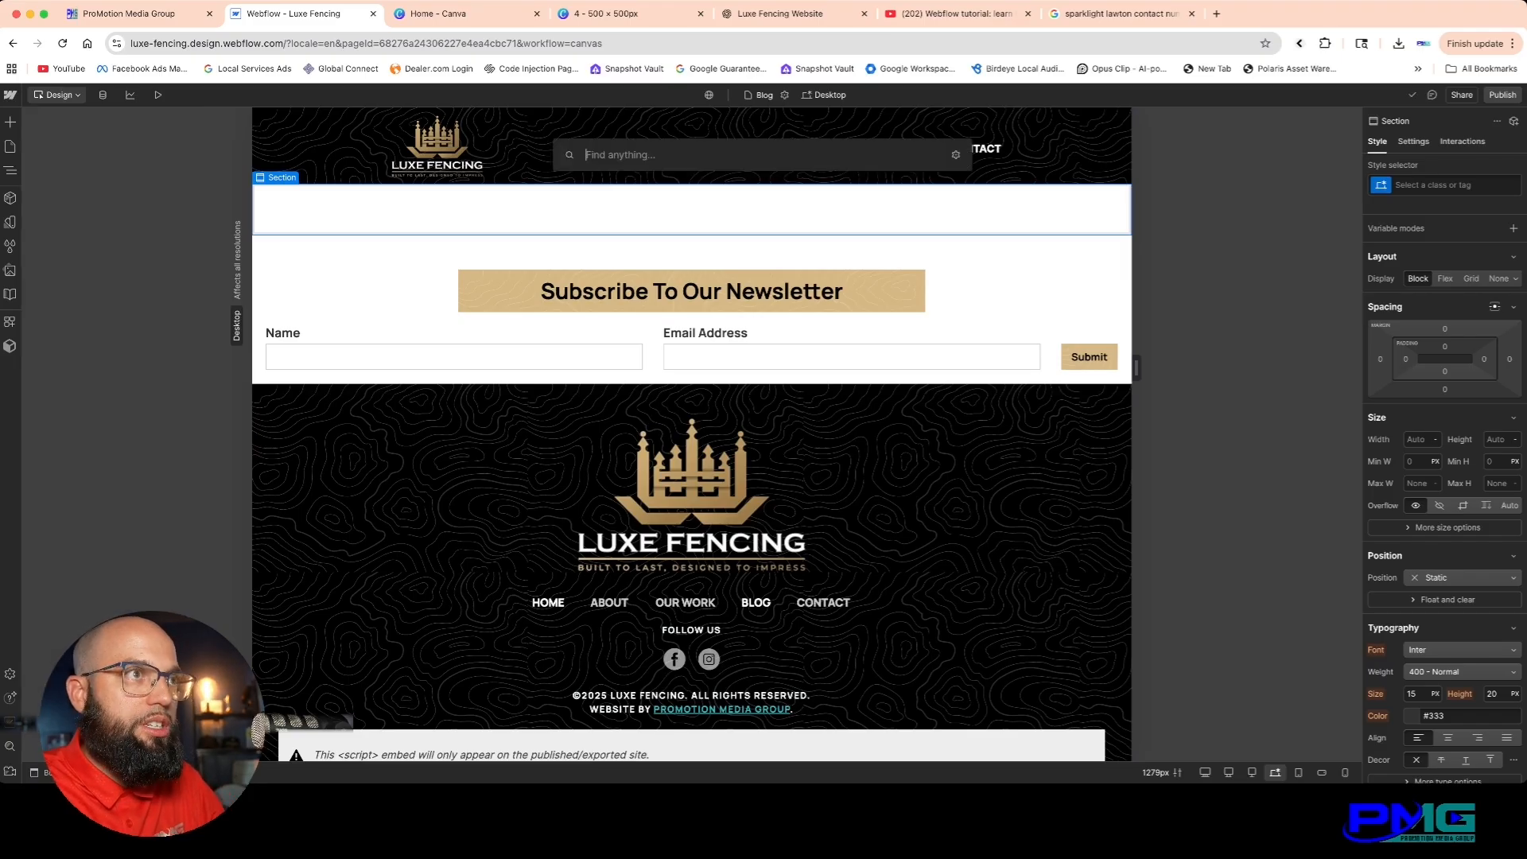
pyautogui.write('container')
pyautogui.press('Return')
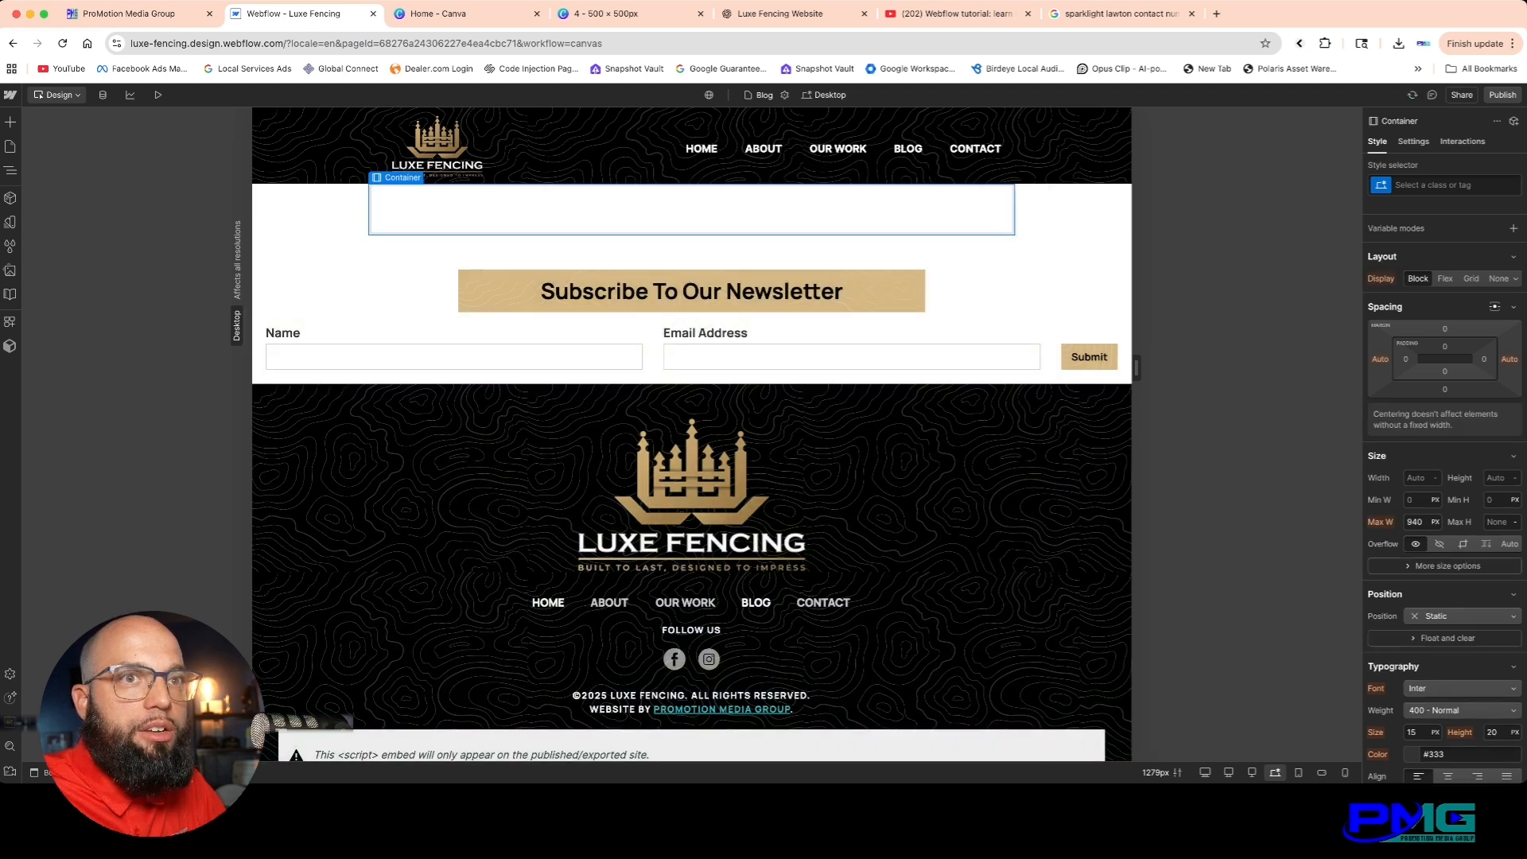
pyautogui.click(1435, 522)
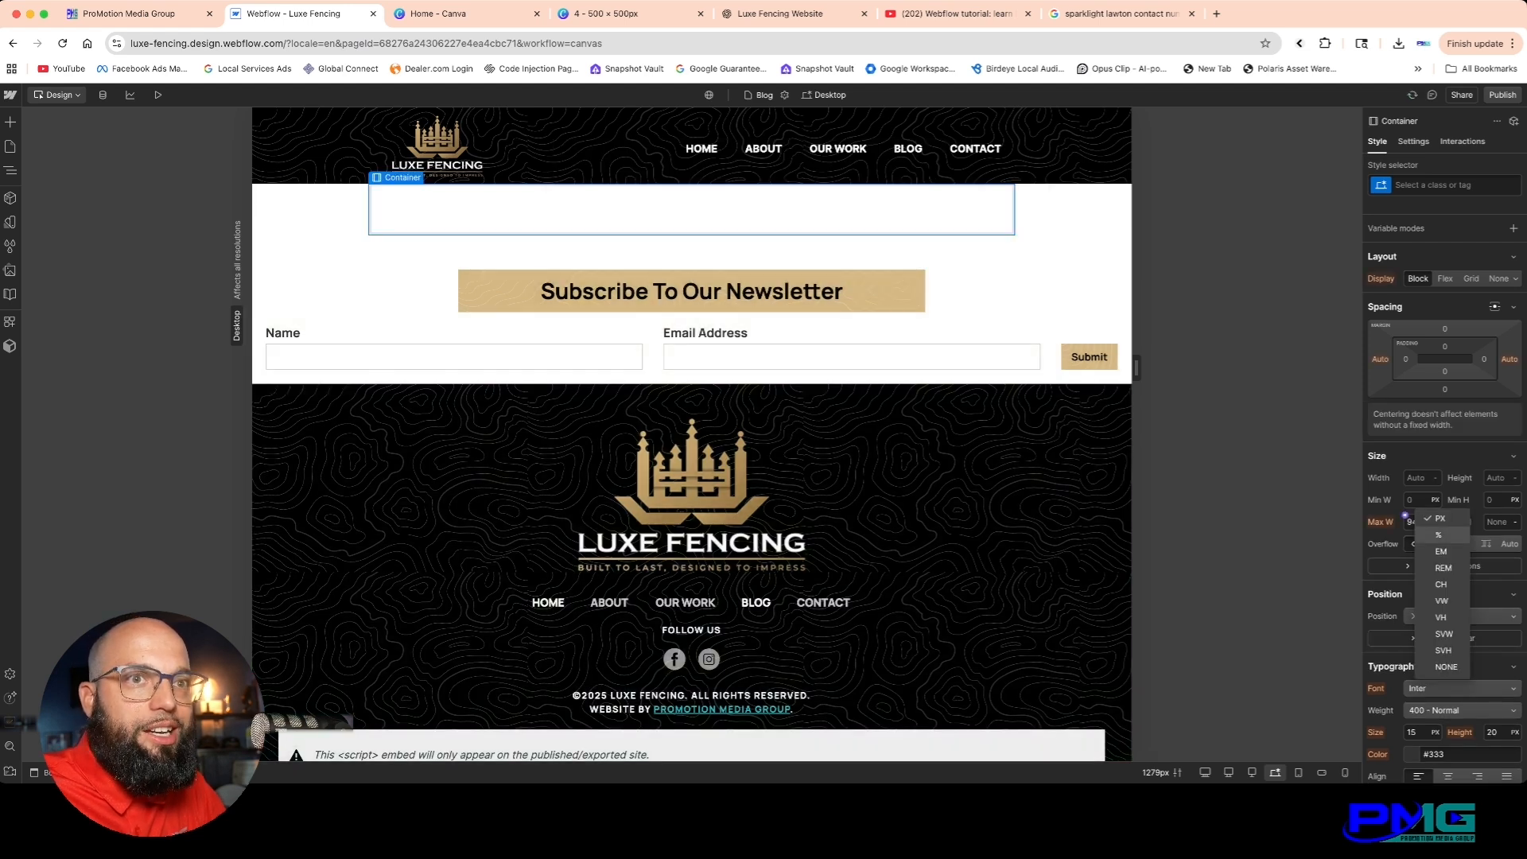
pyautogui.click(1439, 535)
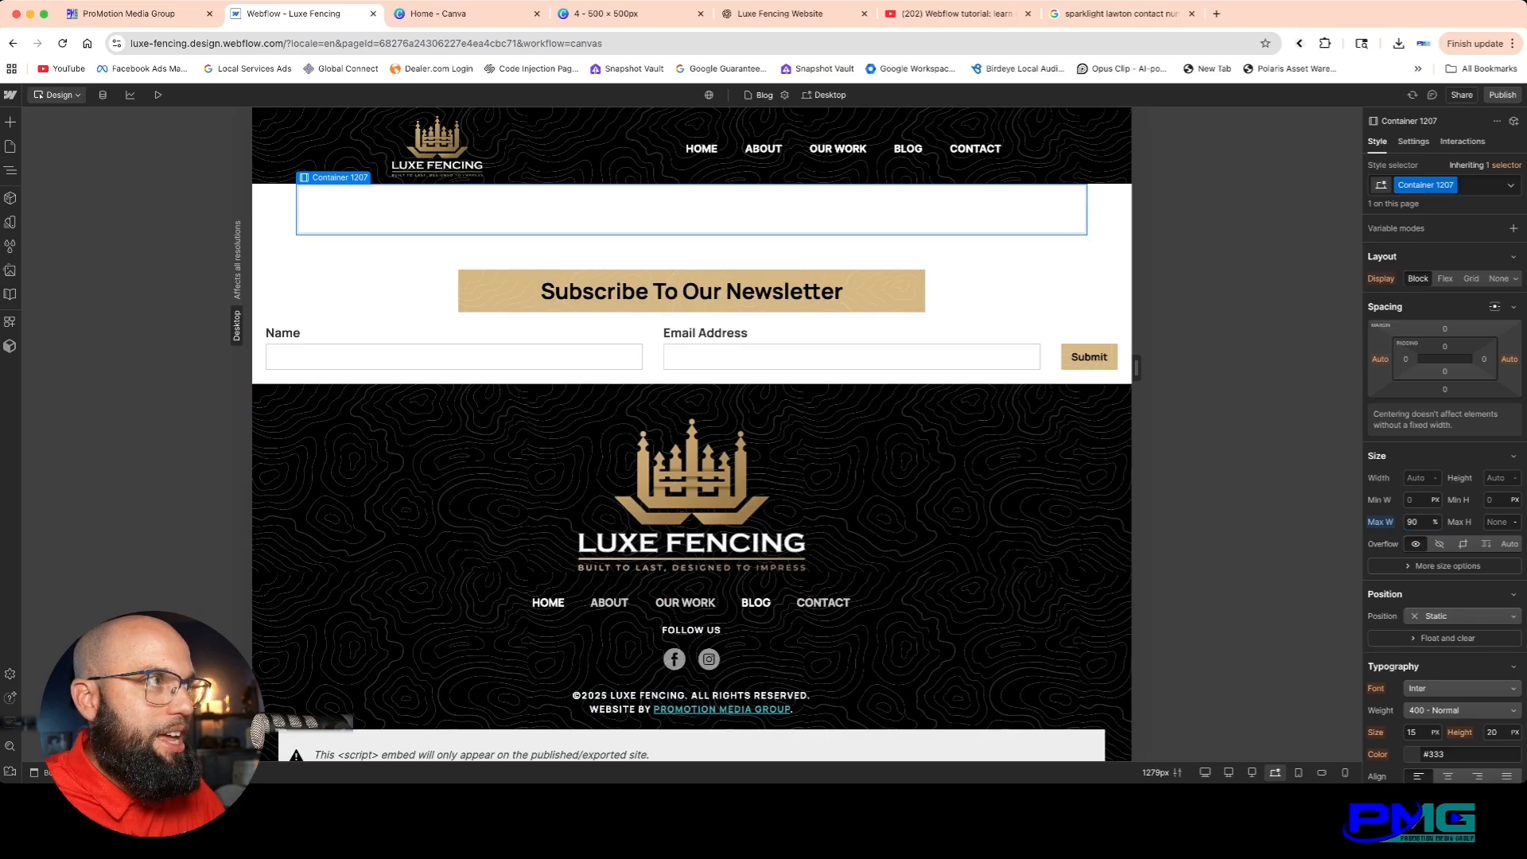
# Step: Add an H1 heading reading "Blog" inside the Container
pyautogui.press('super+k')
pyautogui.write('head')
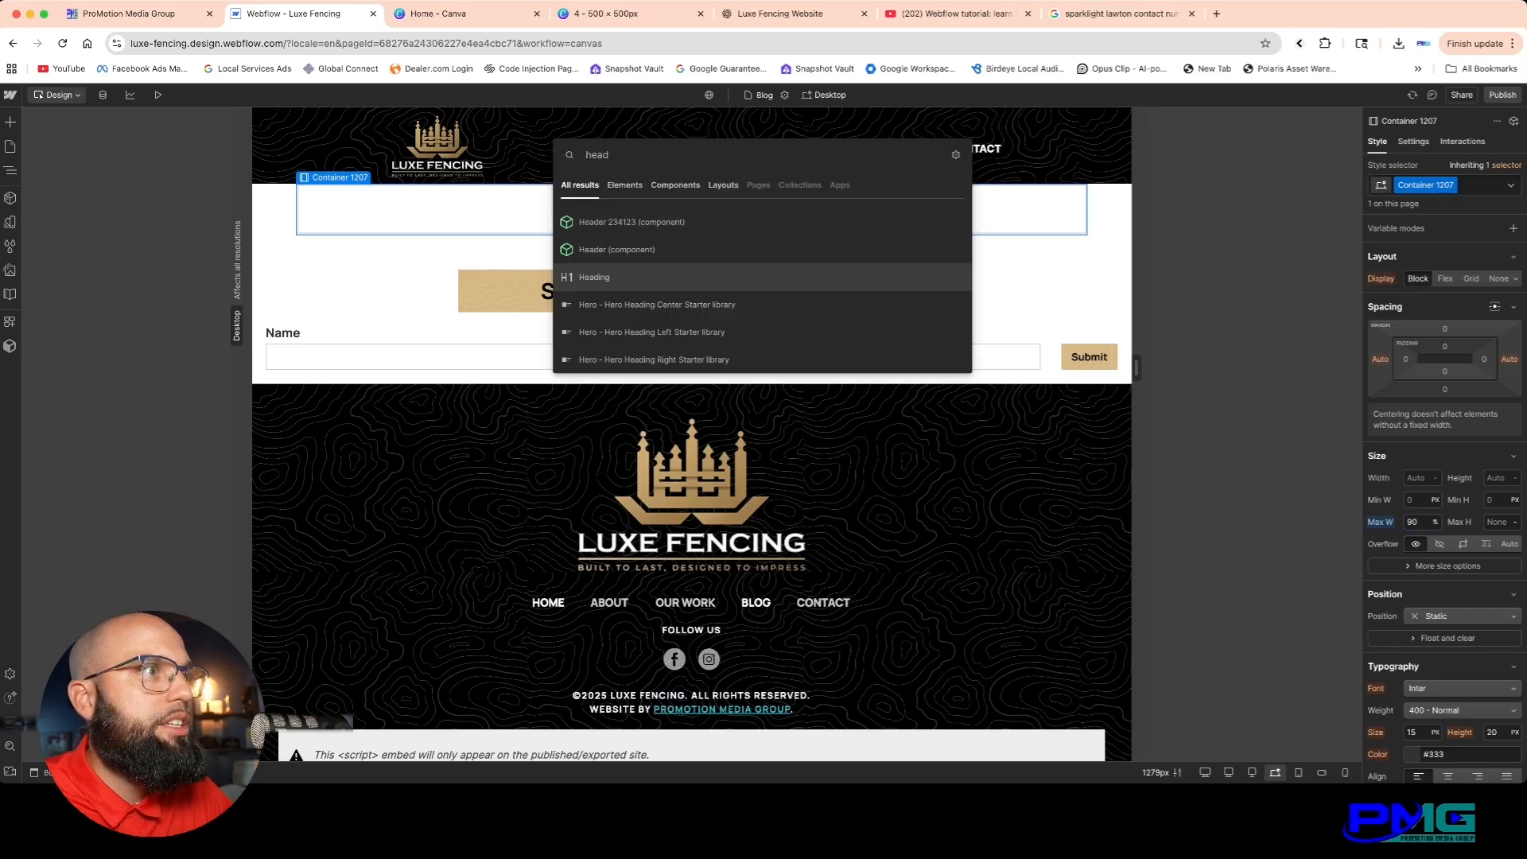
pyautogui.press('Return')
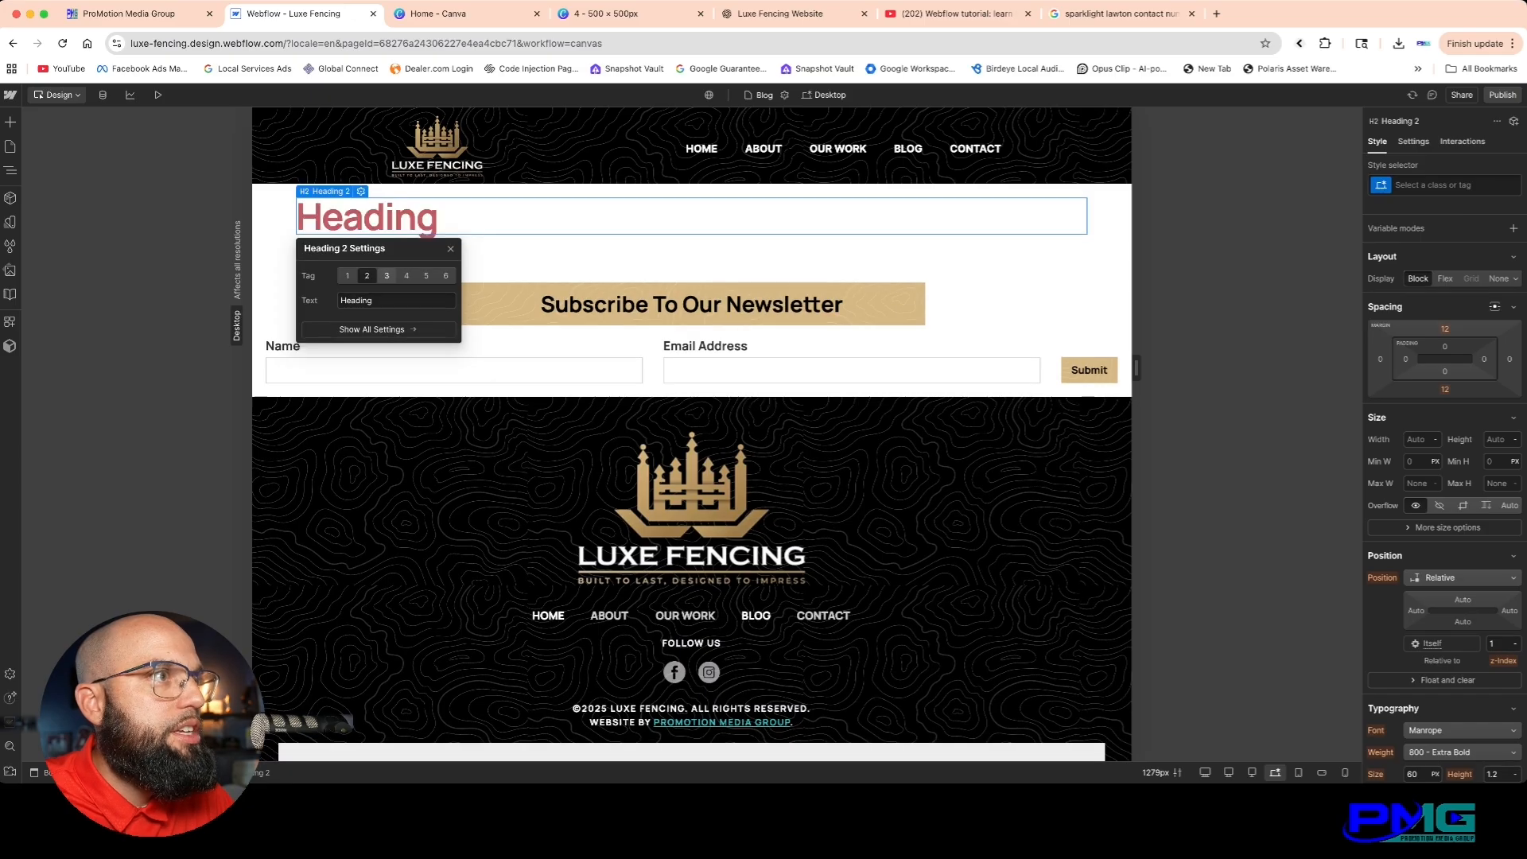
pyautogui.click(387, 275)
pyautogui.click(407, 263)
pyautogui.click(426, 246)
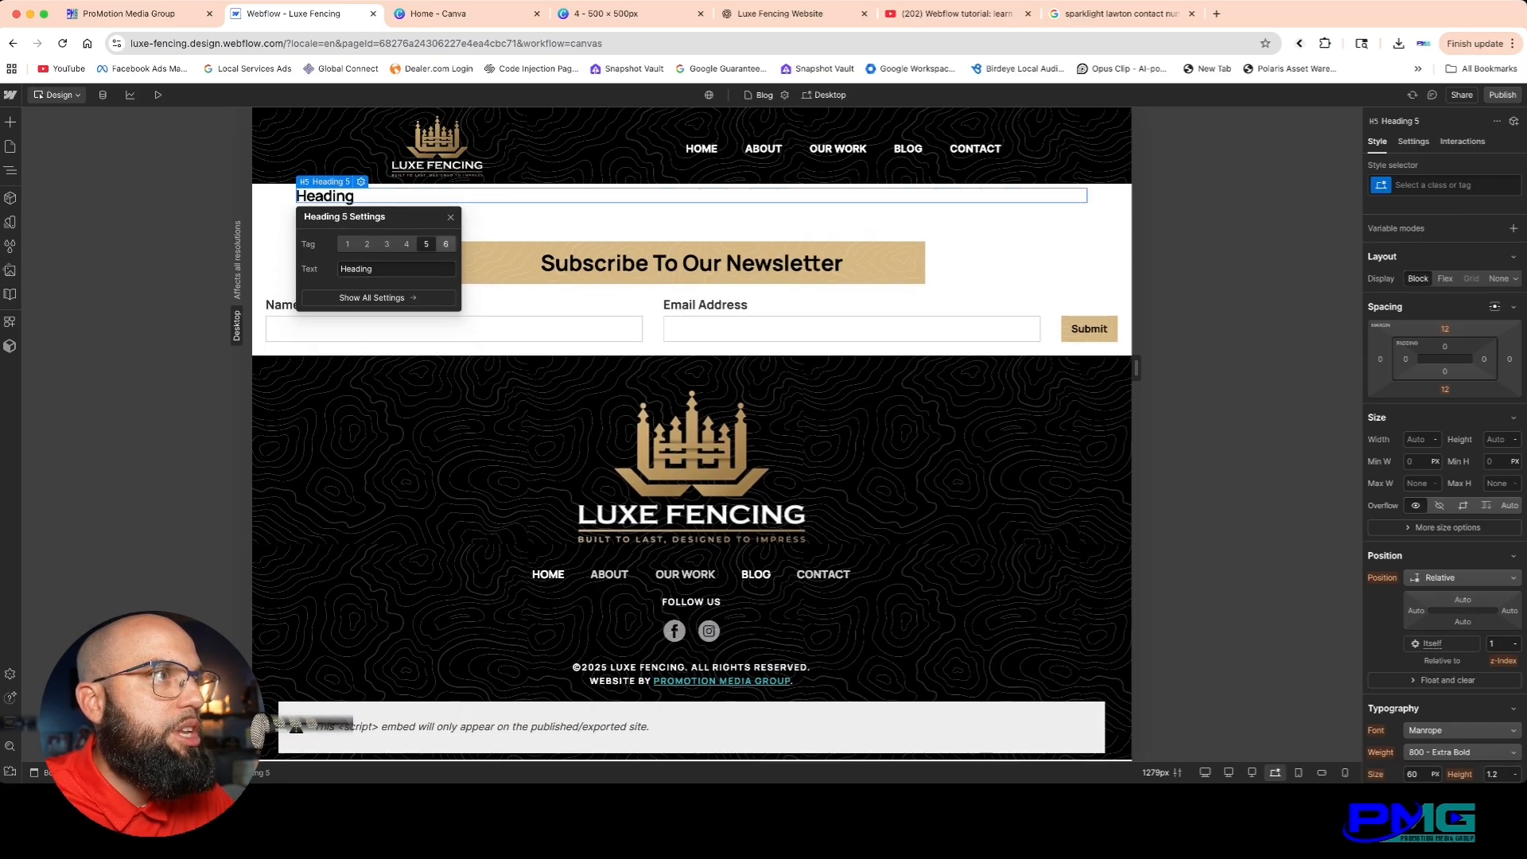
pyautogui.click(446, 244)
pyautogui.click(347, 238)
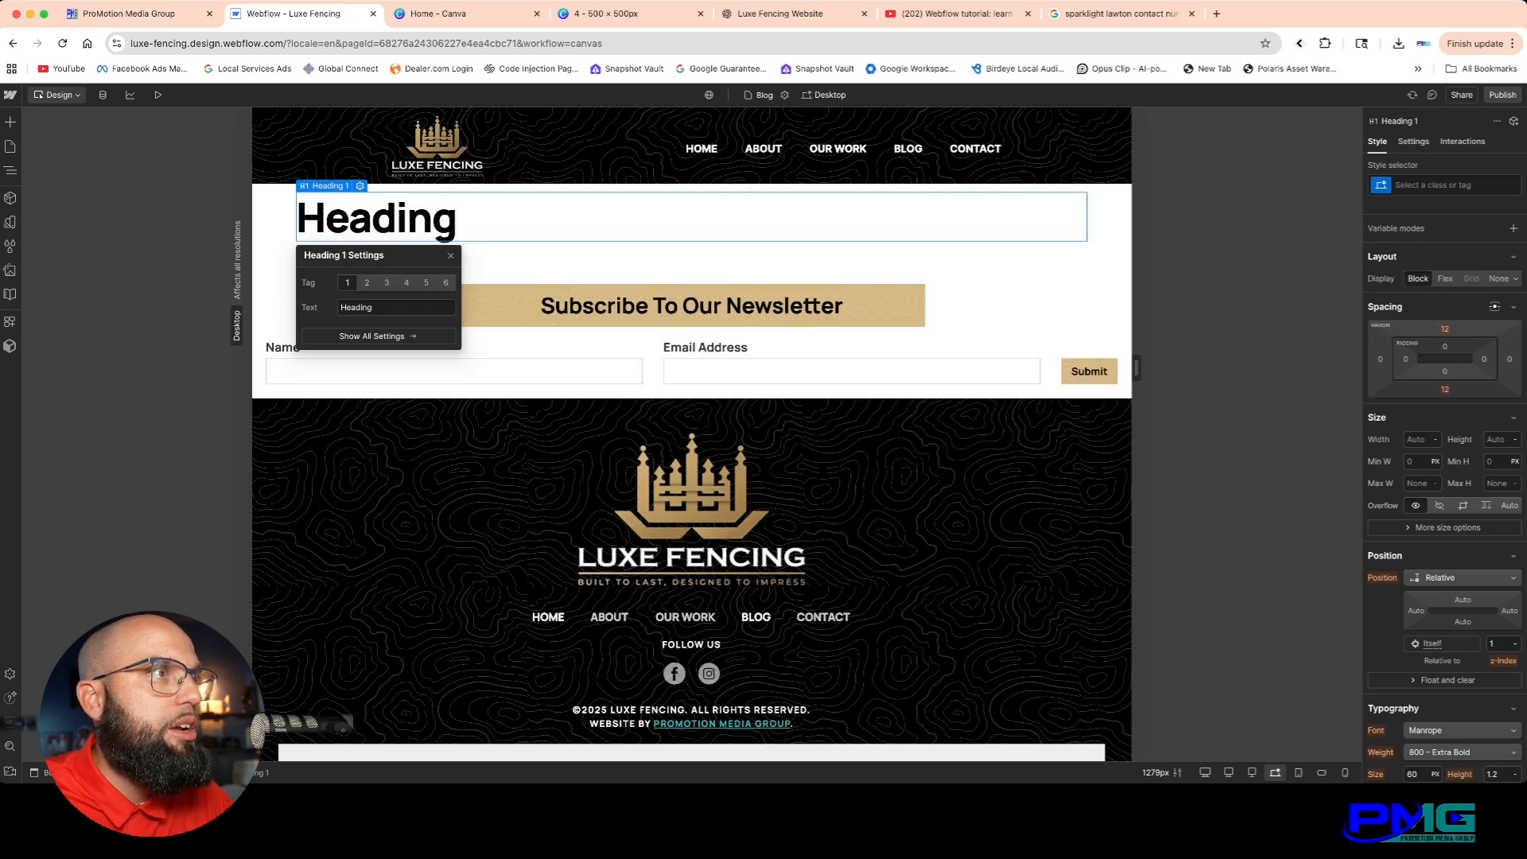
pyautogui.doubleClick(376, 218)
pyautogui.write('Blog')
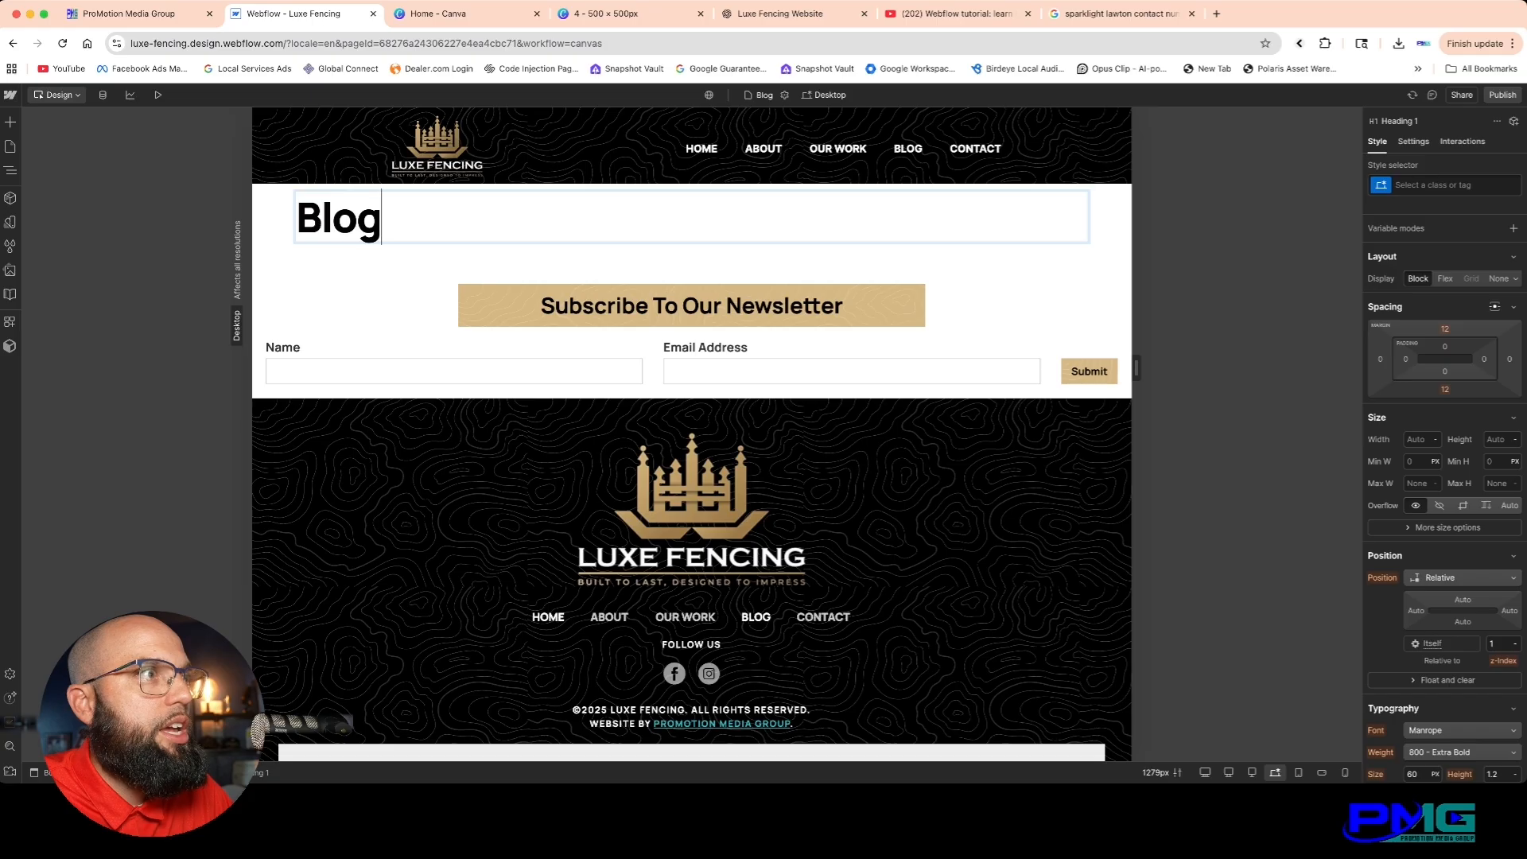
pyautogui.press('Escape')
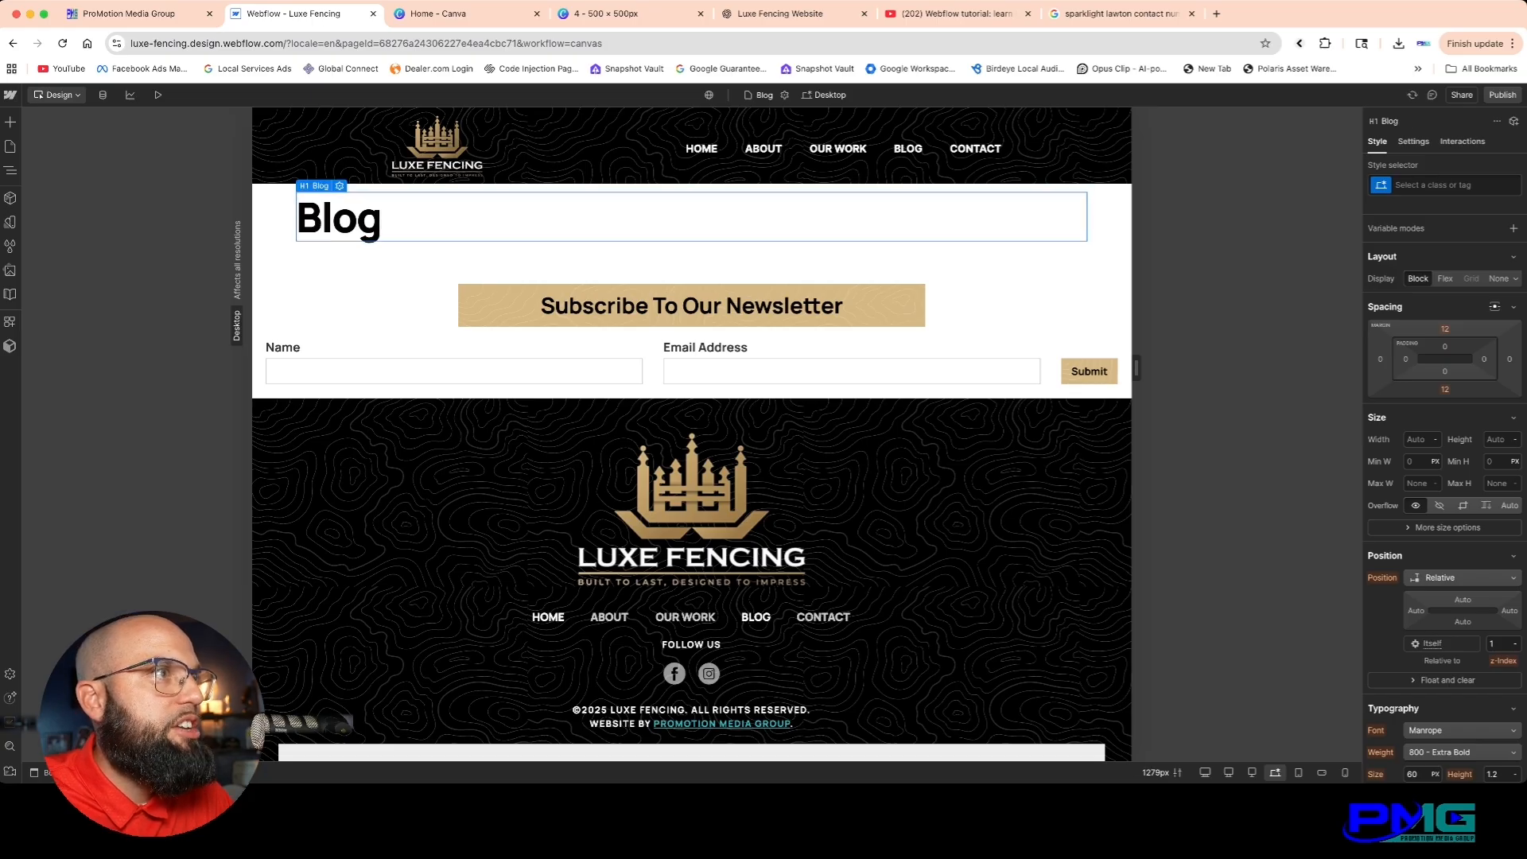
# Step: Wrap the Blog heading in a Div Block and center the block's text
pyautogui.rightClick(357, 213)
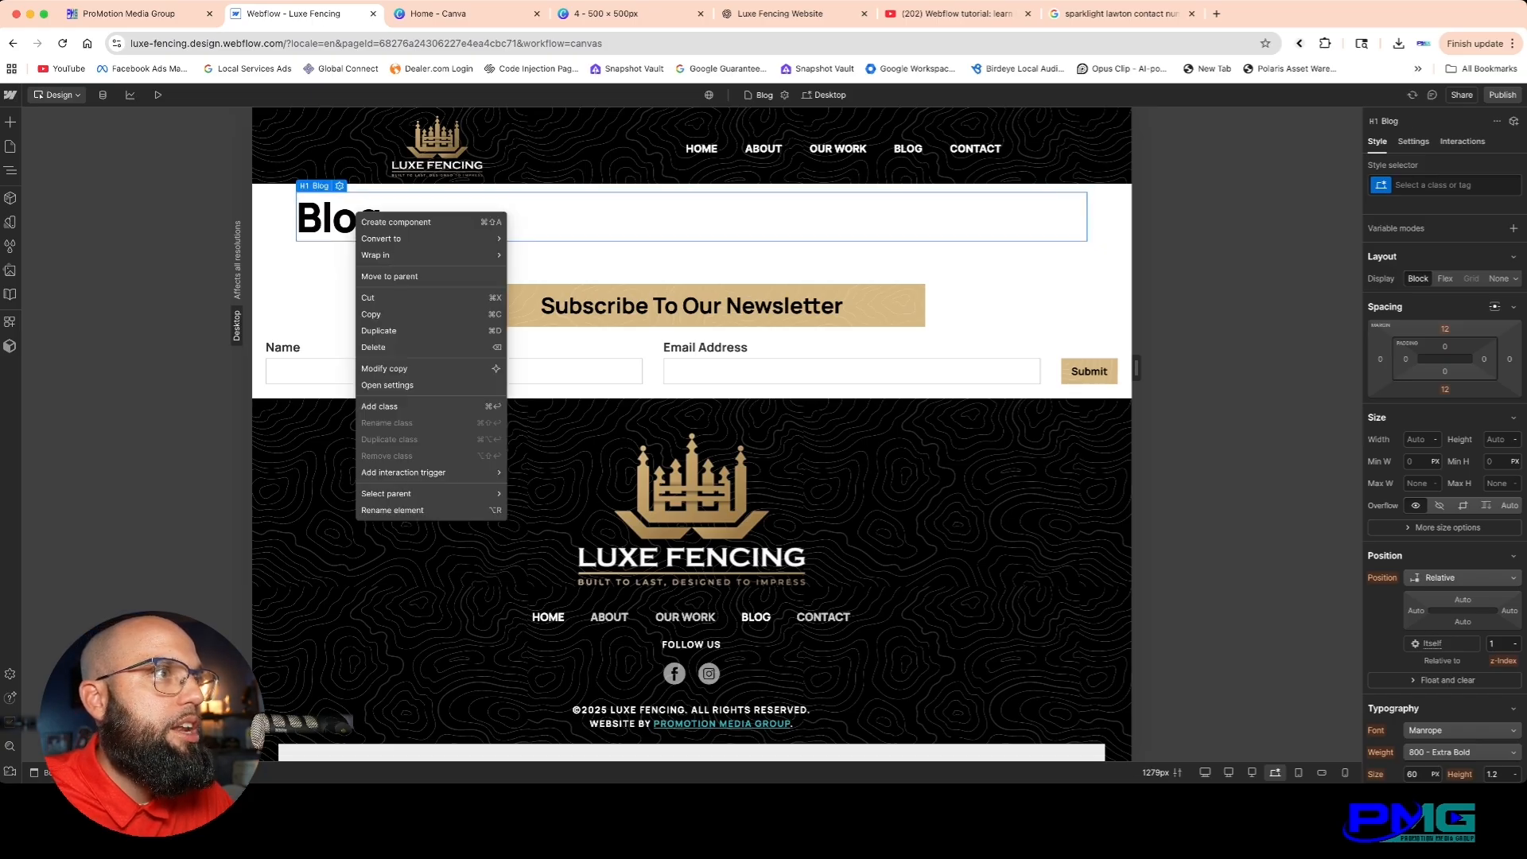
pyautogui.moveTo(414, 255)
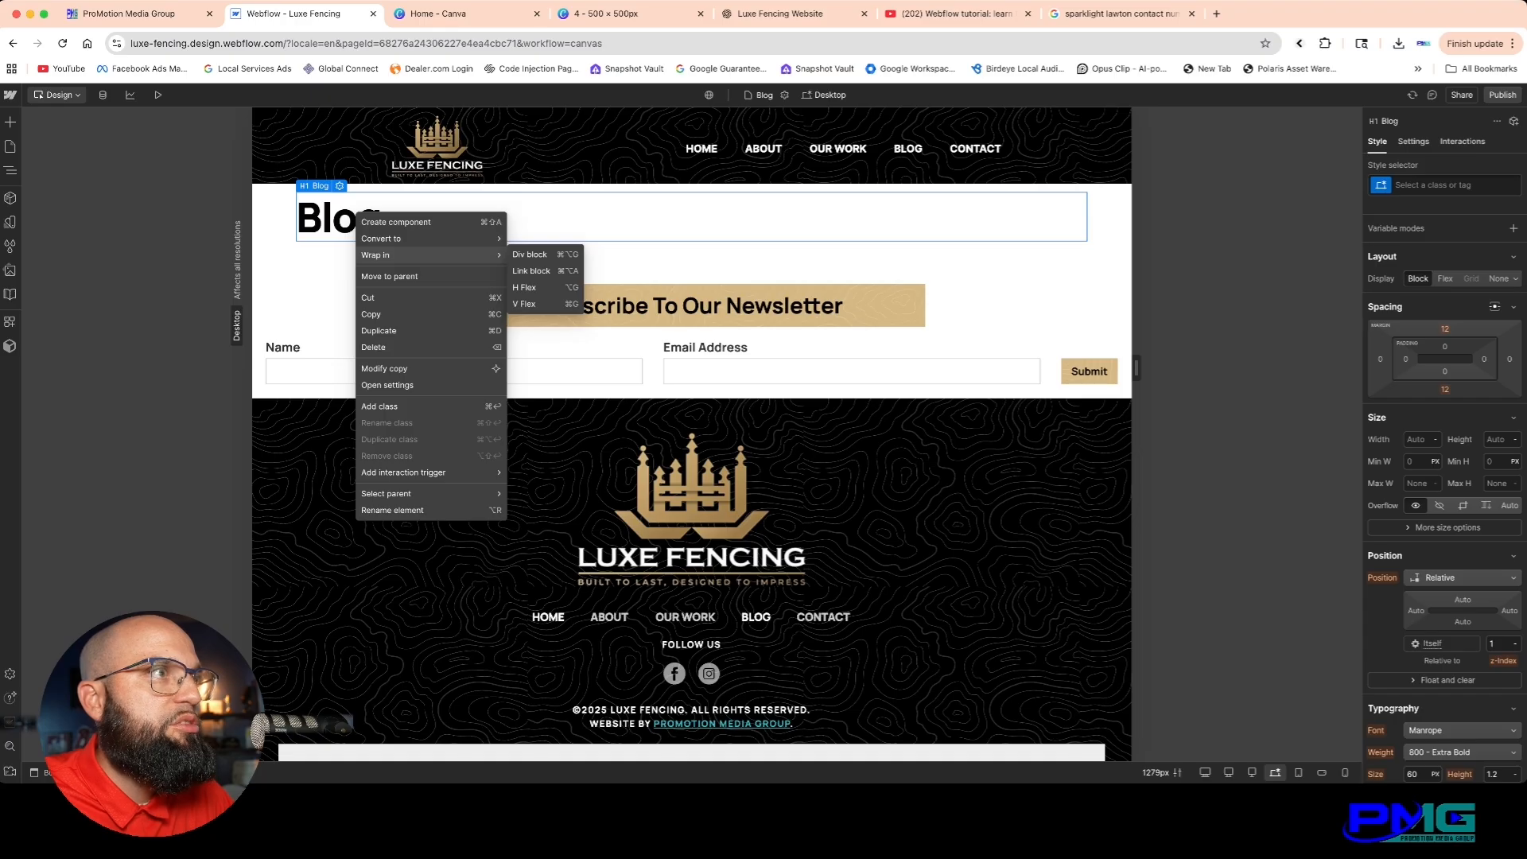
pyautogui.click(530, 254)
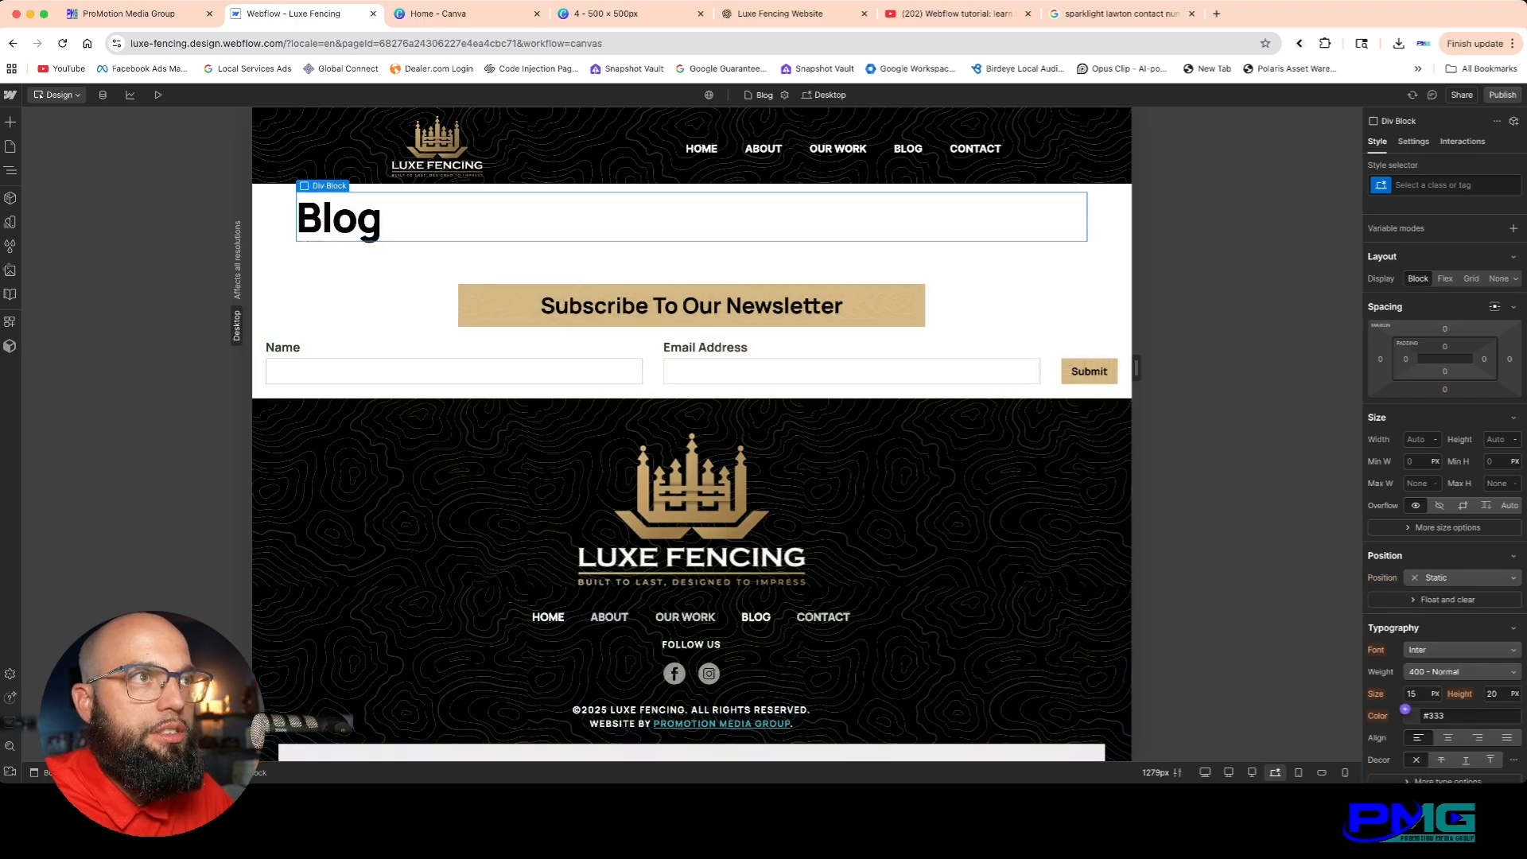
pyautogui.click(1447, 737)
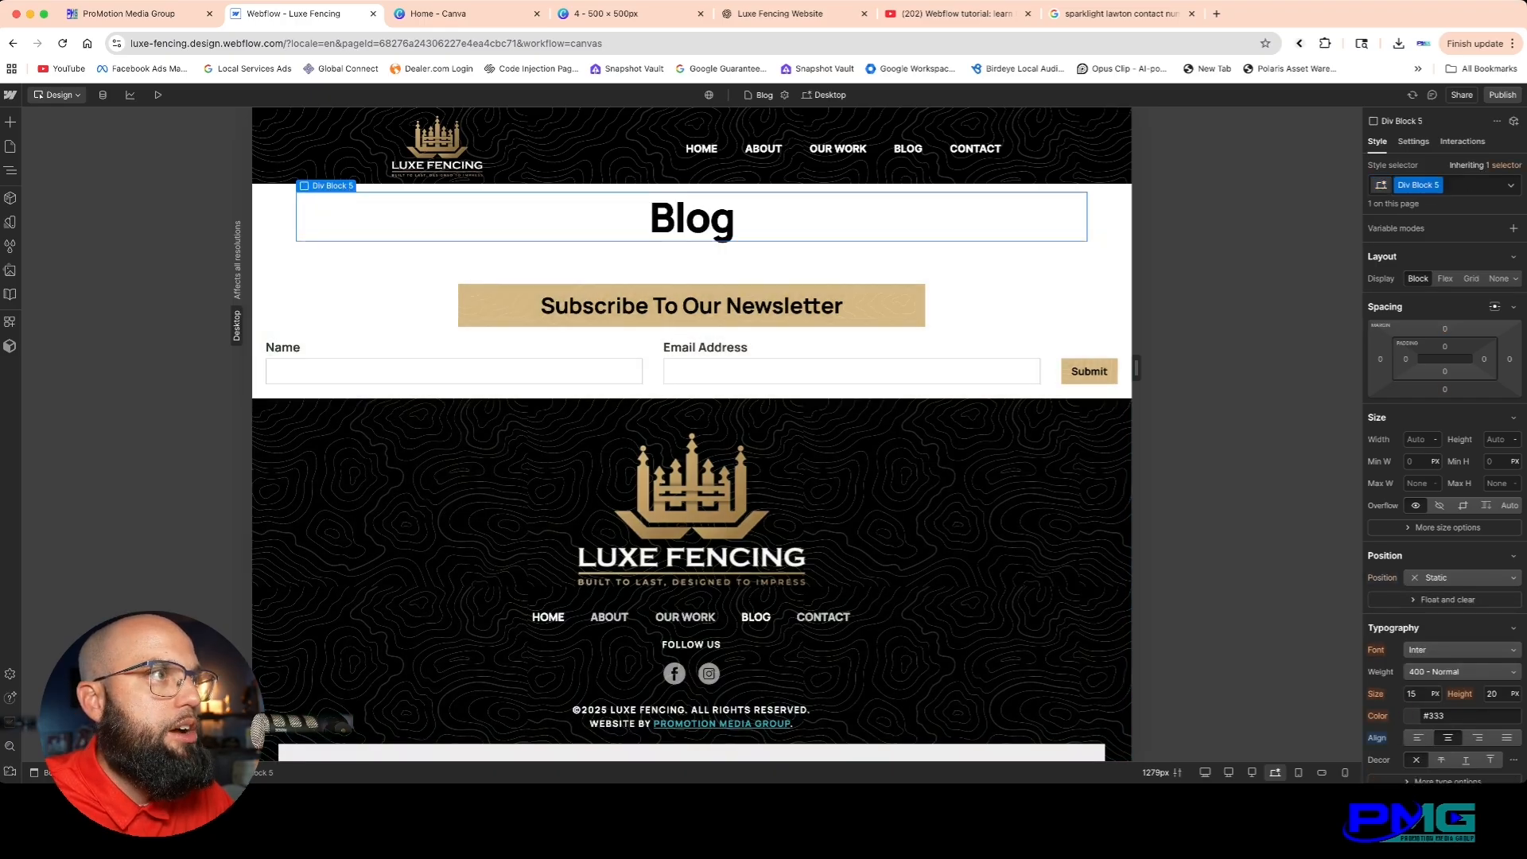
# Step: Add a Collection List to the Blog heading's Div Block and connect it to the Blog Posts collection
pyautogui.click(691, 217)
pyautogui.click(9, 171)
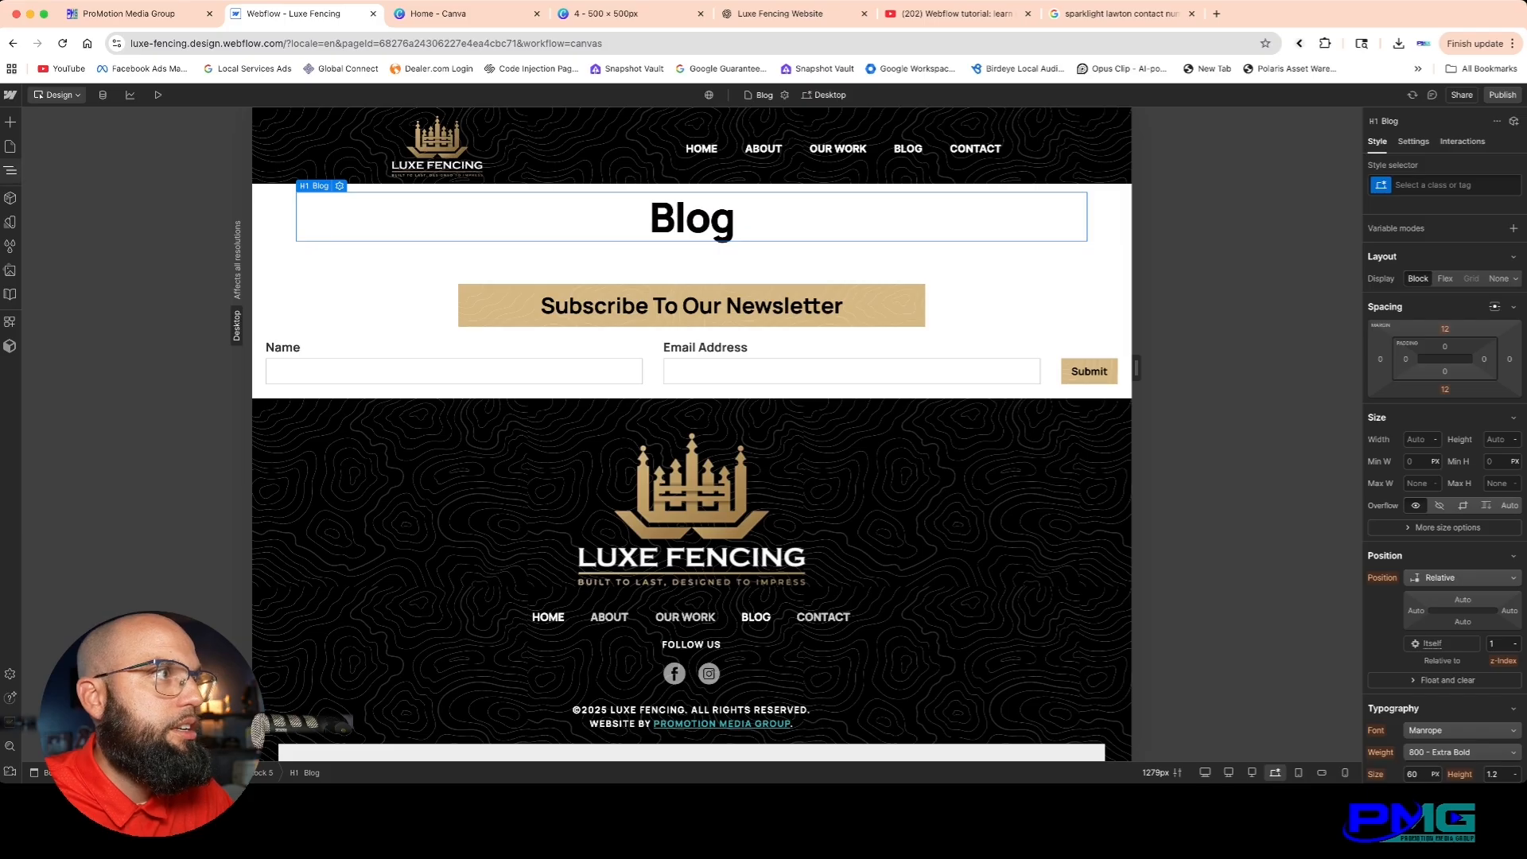
pyautogui.click(86, 210)
pyautogui.press('super+k')
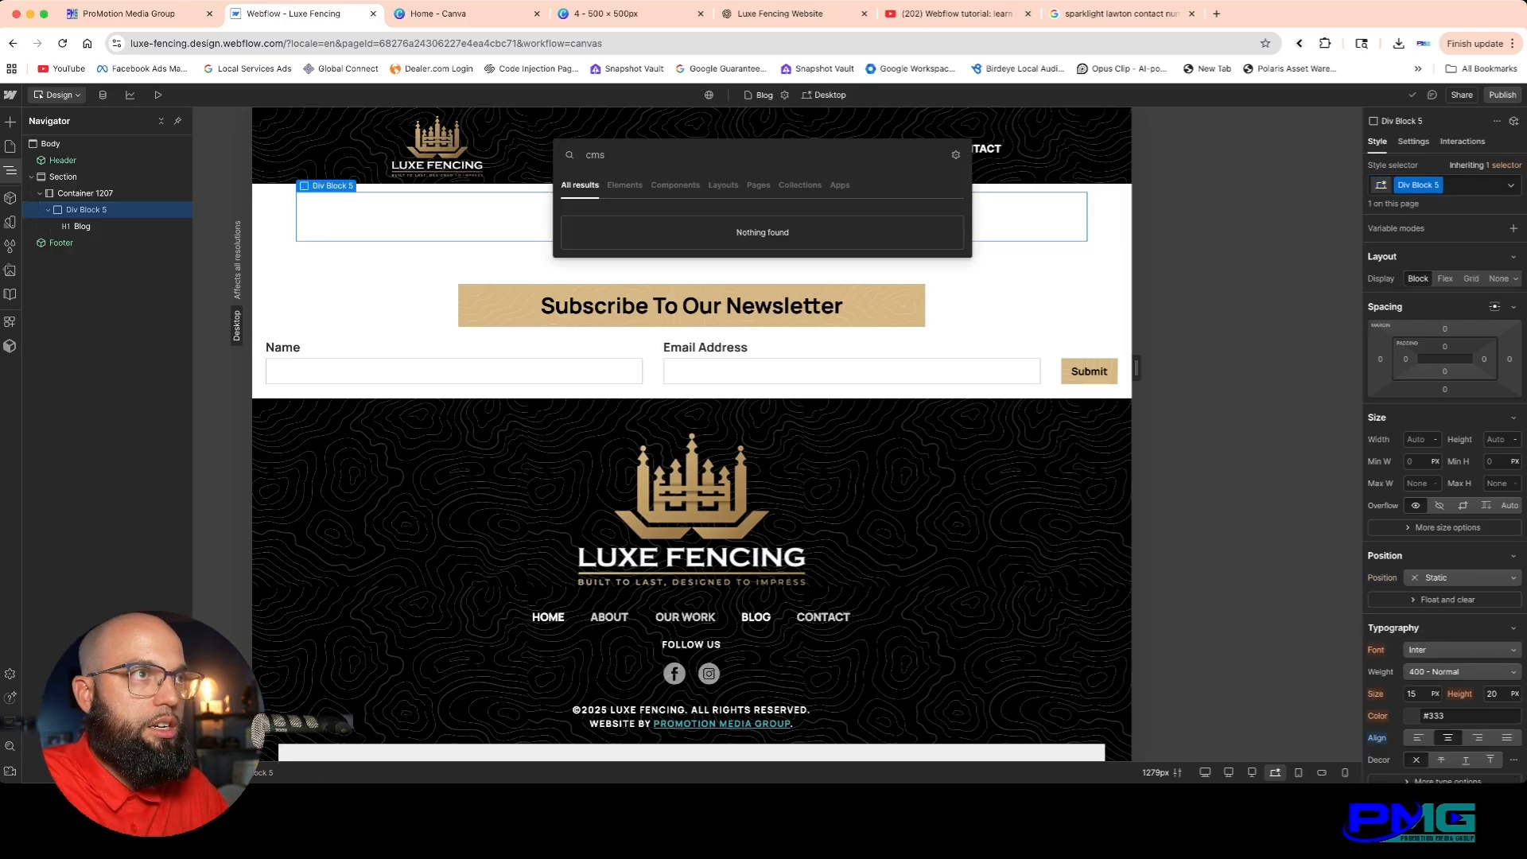
pyautogui.write('c')
pyautogui.click(604, 305)
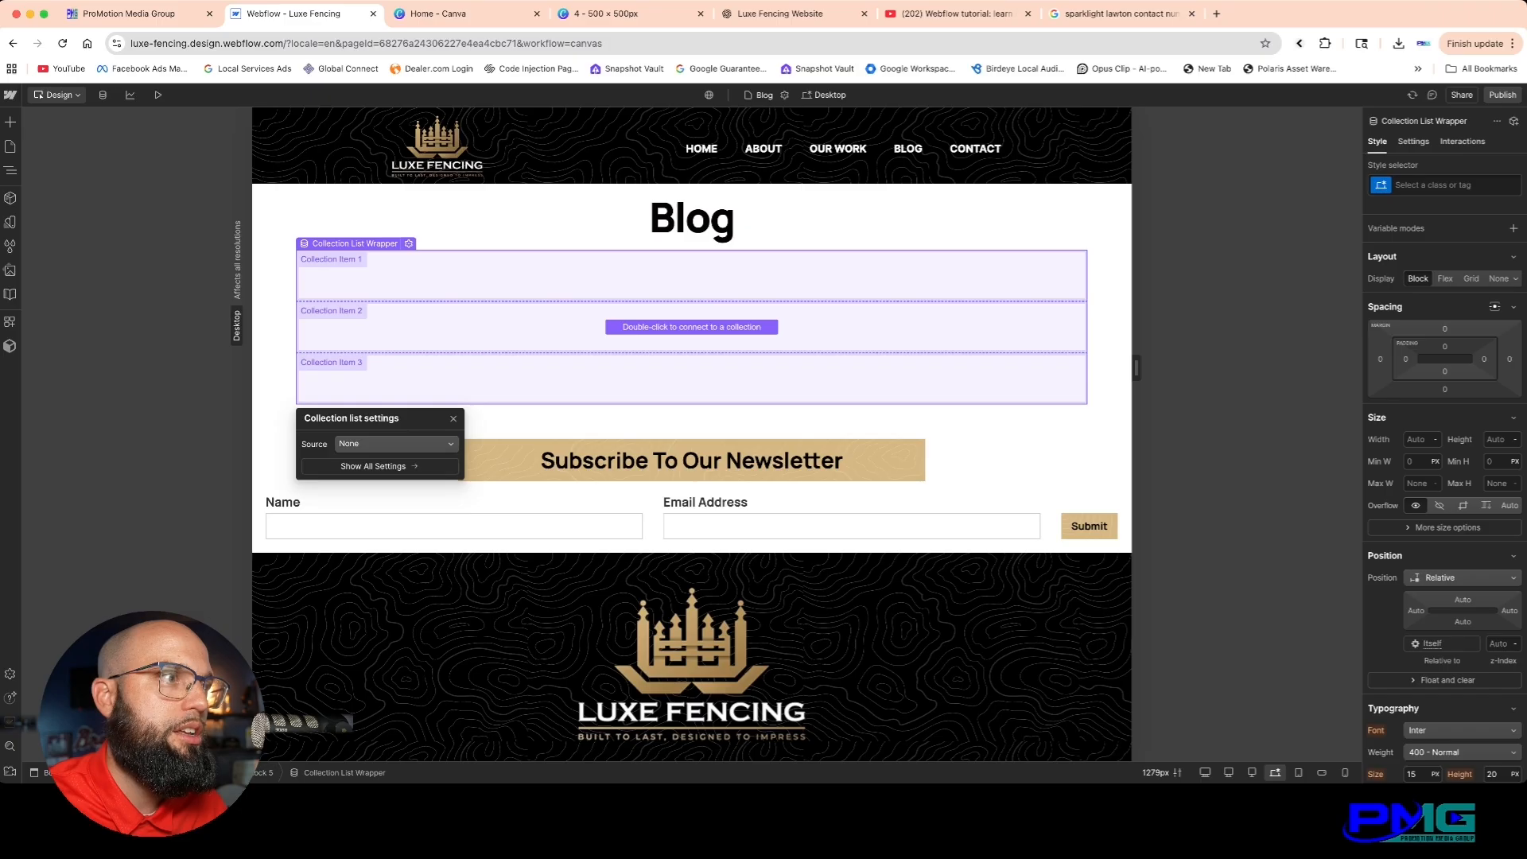
pyautogui.click(396, 443)
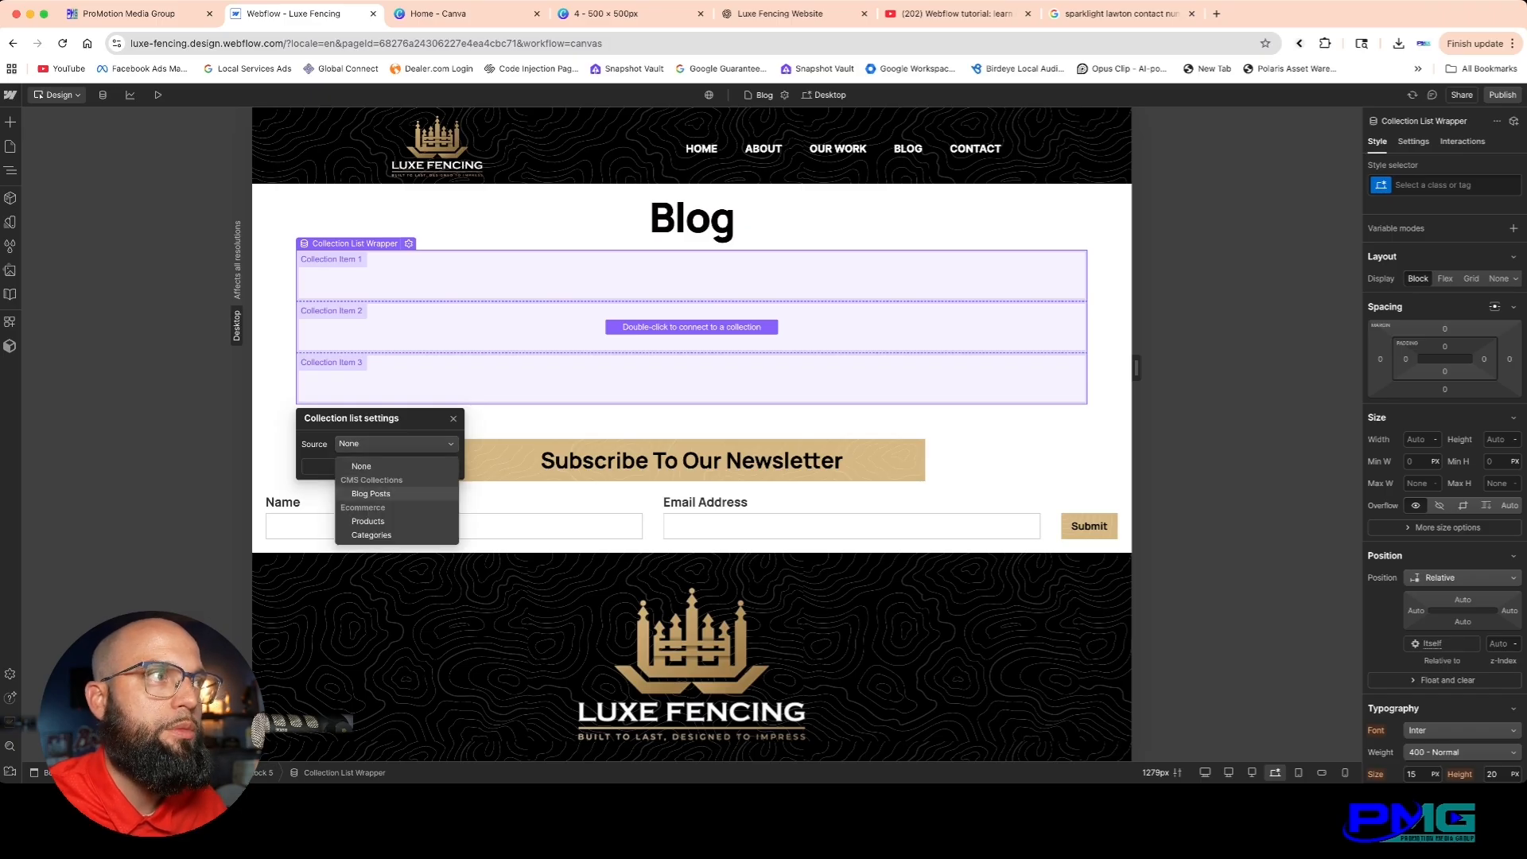
pyautogui.click(370, 494)
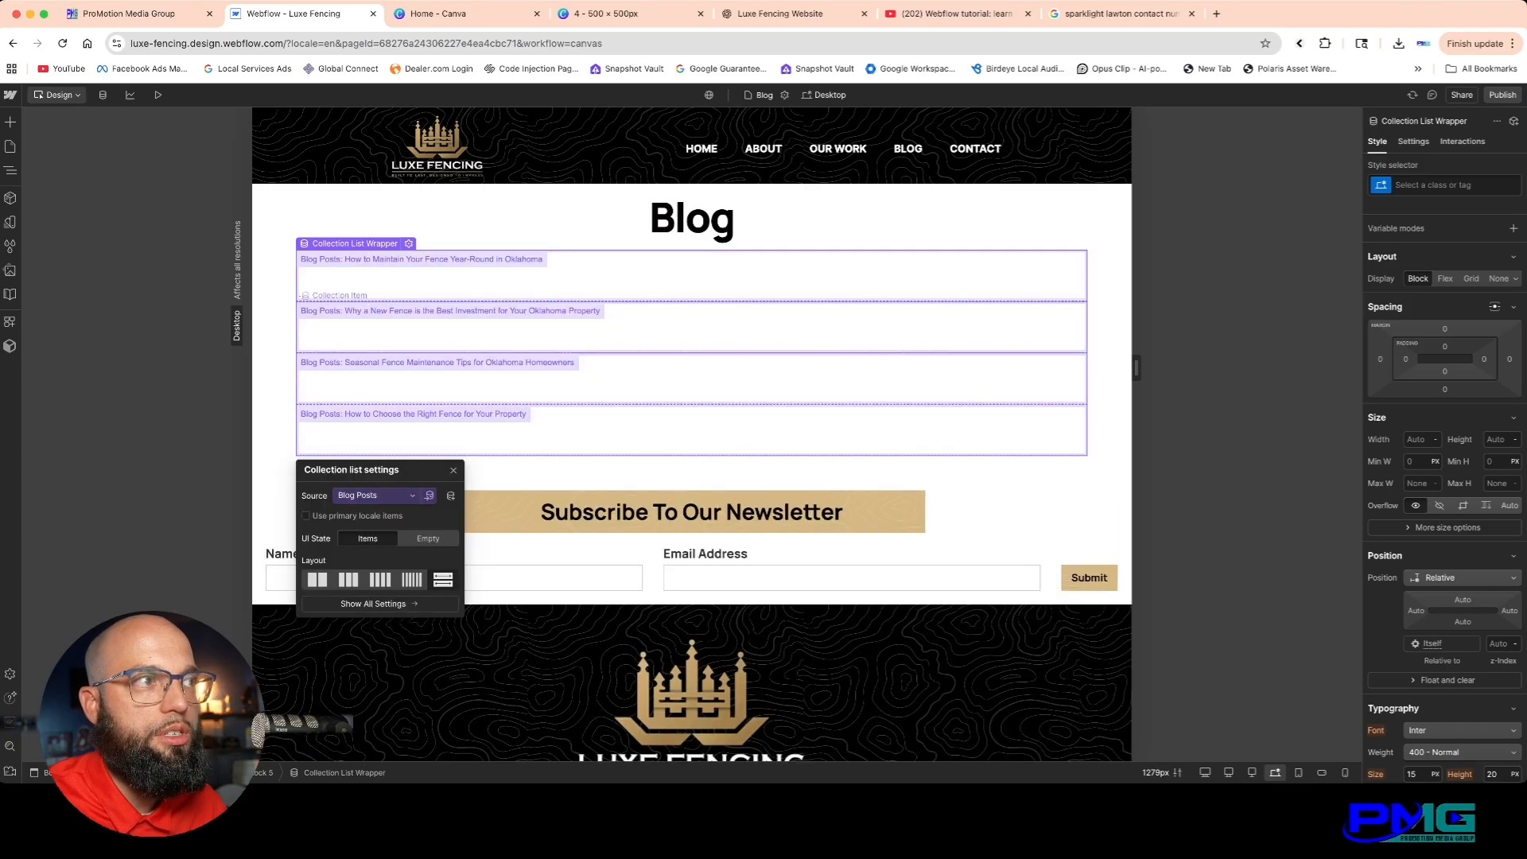
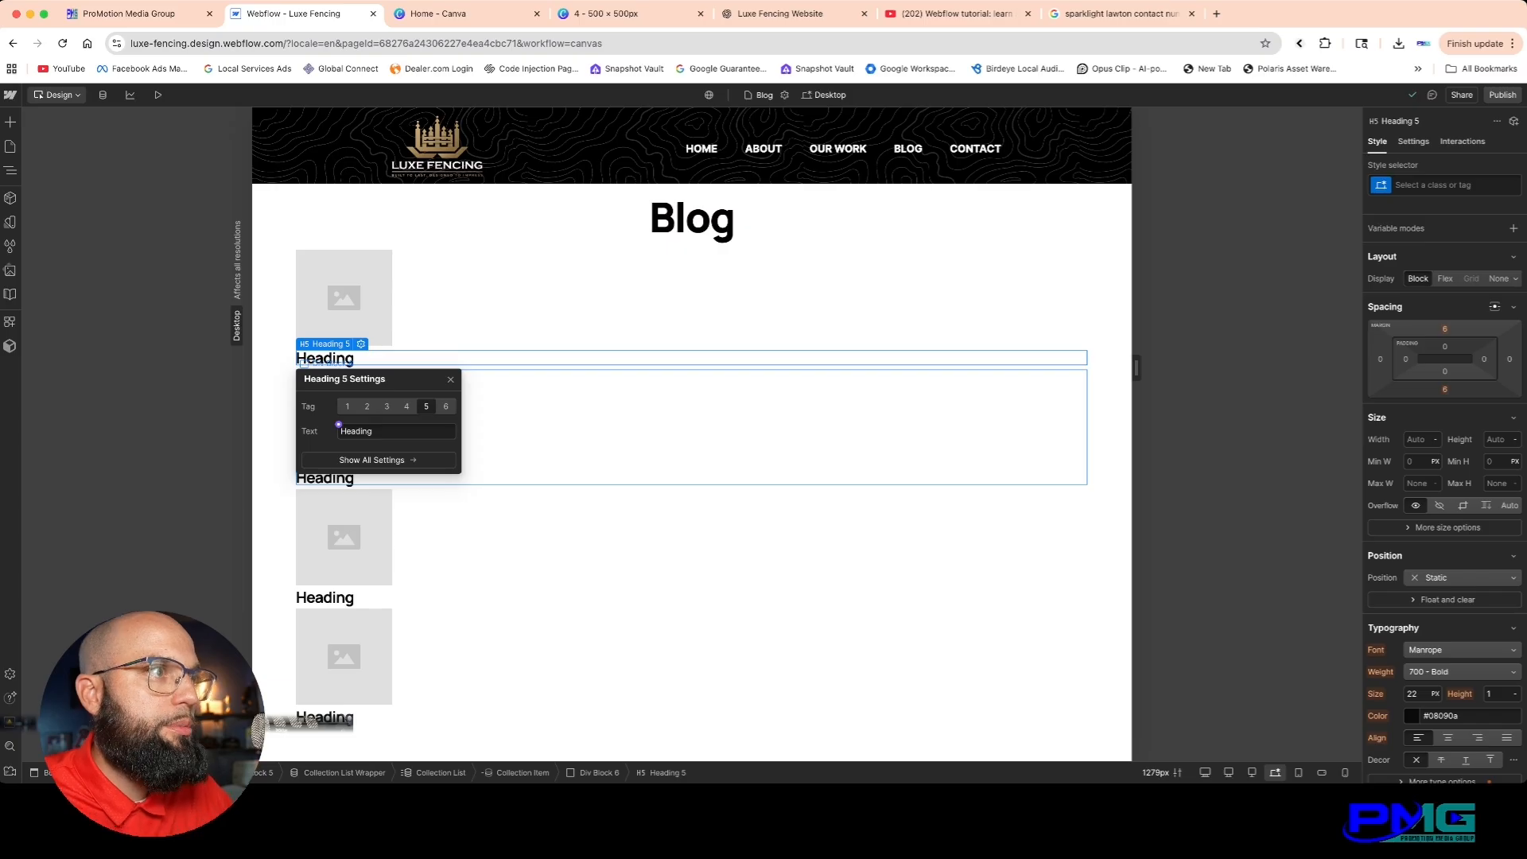
# Step: Add a Paragraph element below the H5 heading in the collection item's Div Block
pyautogui.press('Escape')
pyautogui.press('super+e')
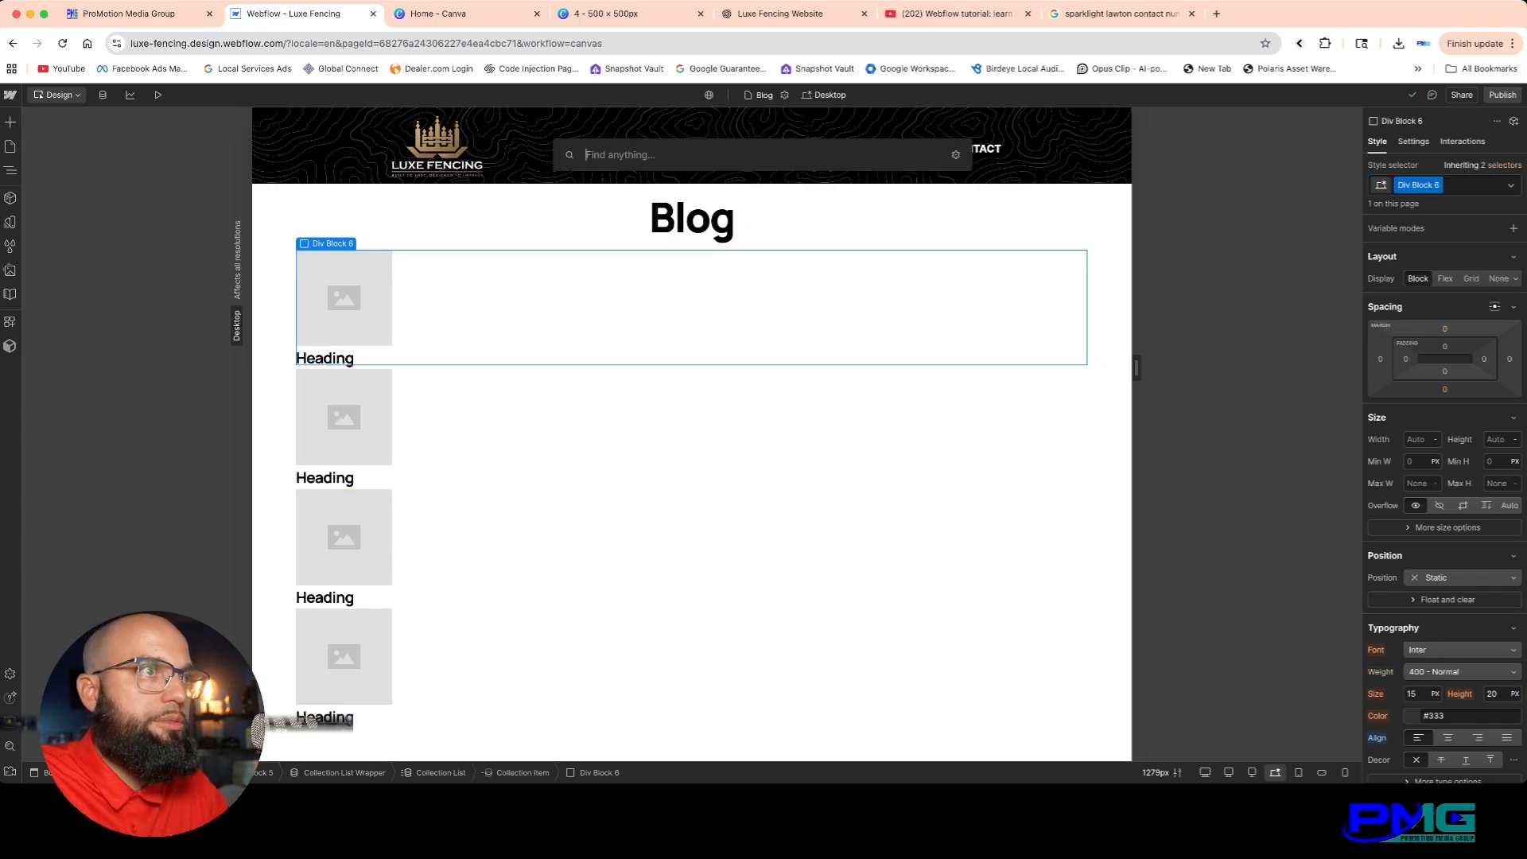
pyautogui.write('p')
pyautogui.press('Return')
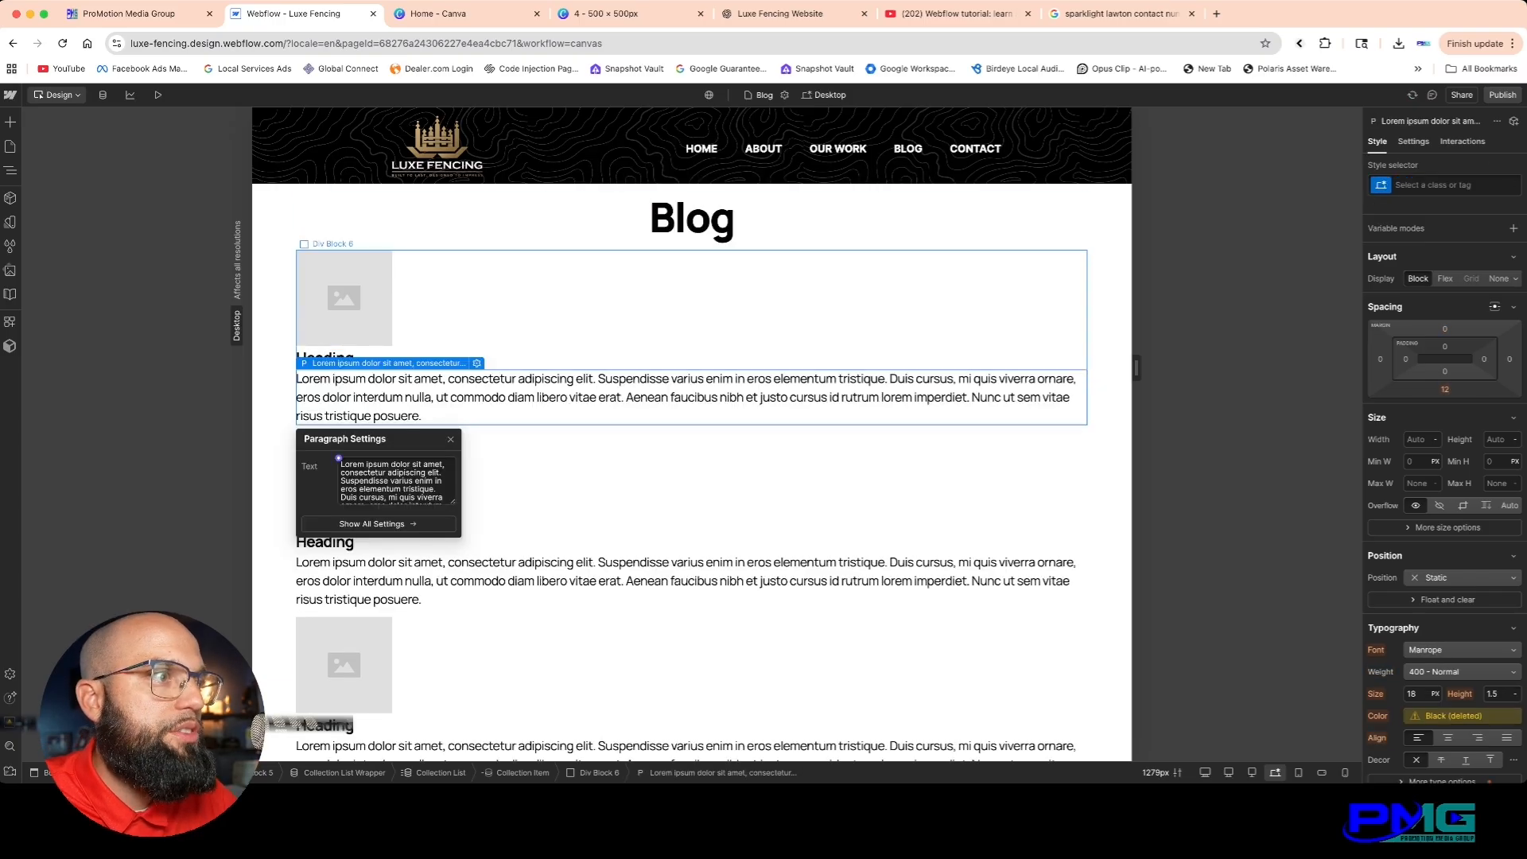
pyautogui.press('Escape')
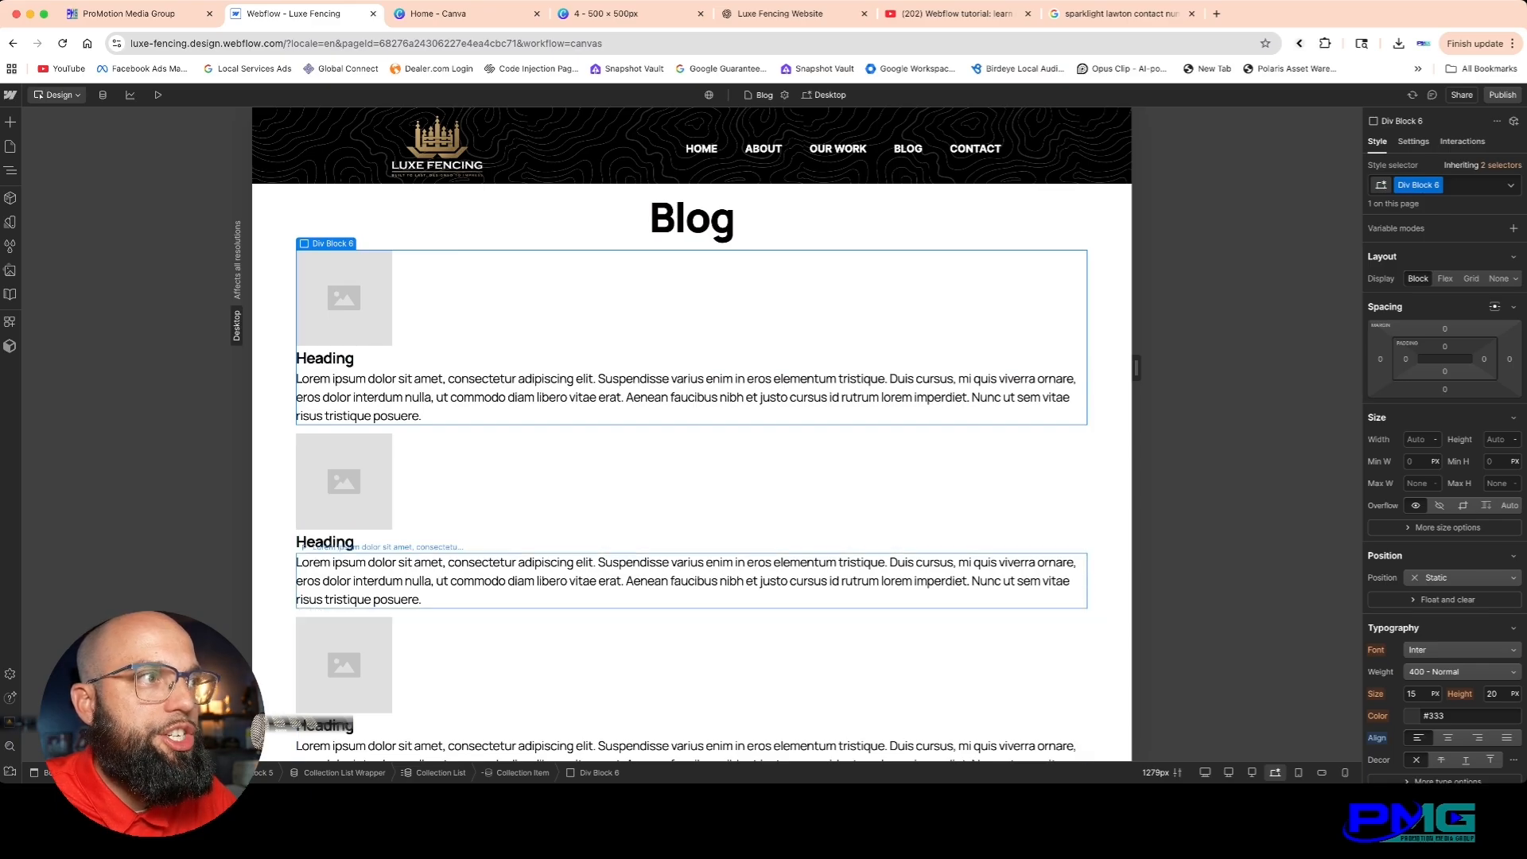
# Step: Connect the collection item's placeholder image to the Post Image field of Blog Posts
pyautogui.scroll(-10, 692, 429)
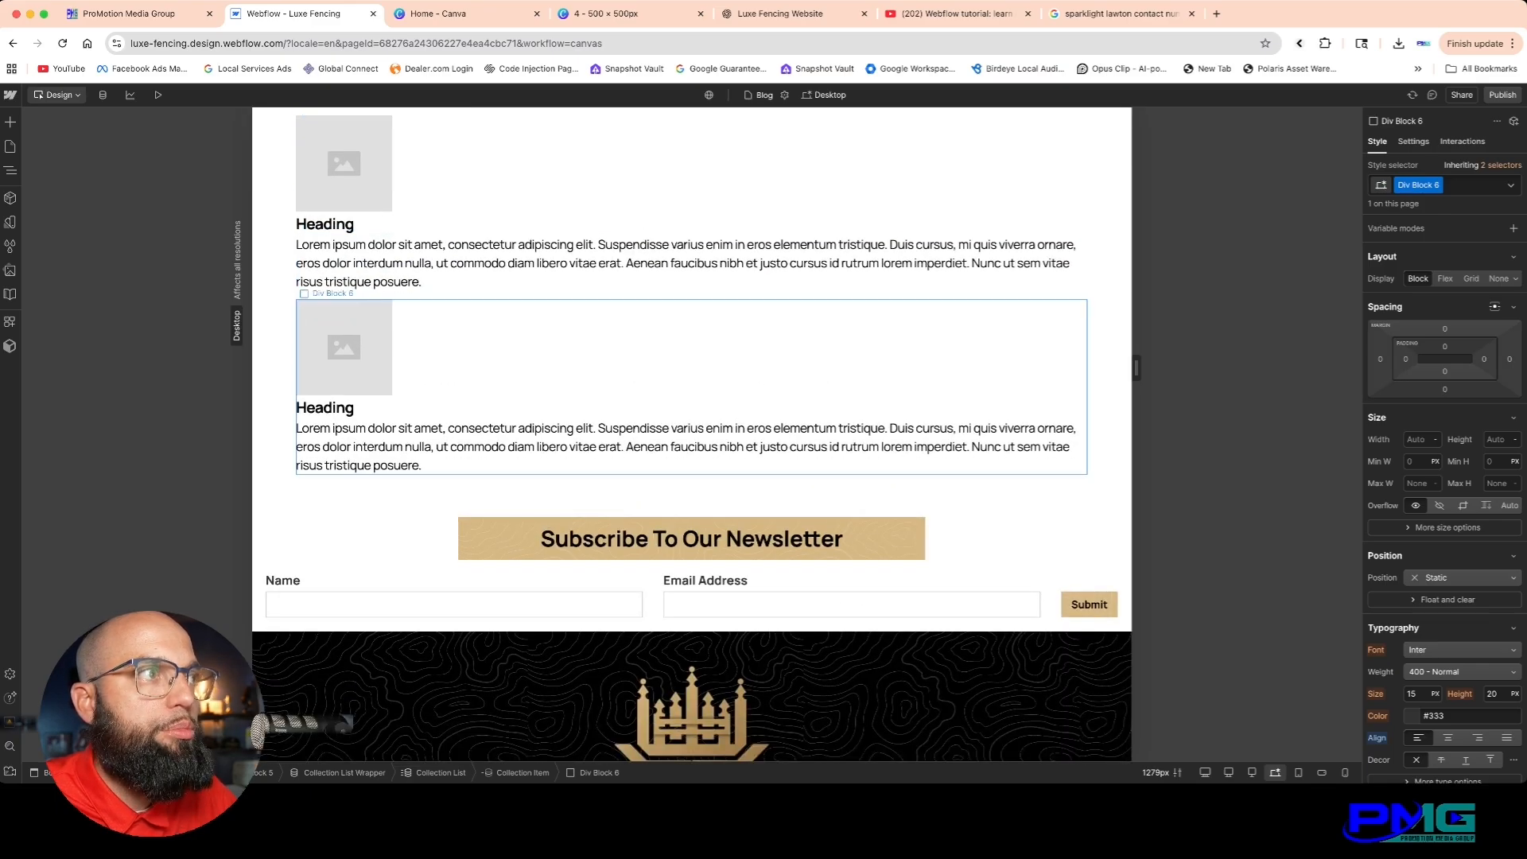
pyautogui.scroll(10, 692, 430)
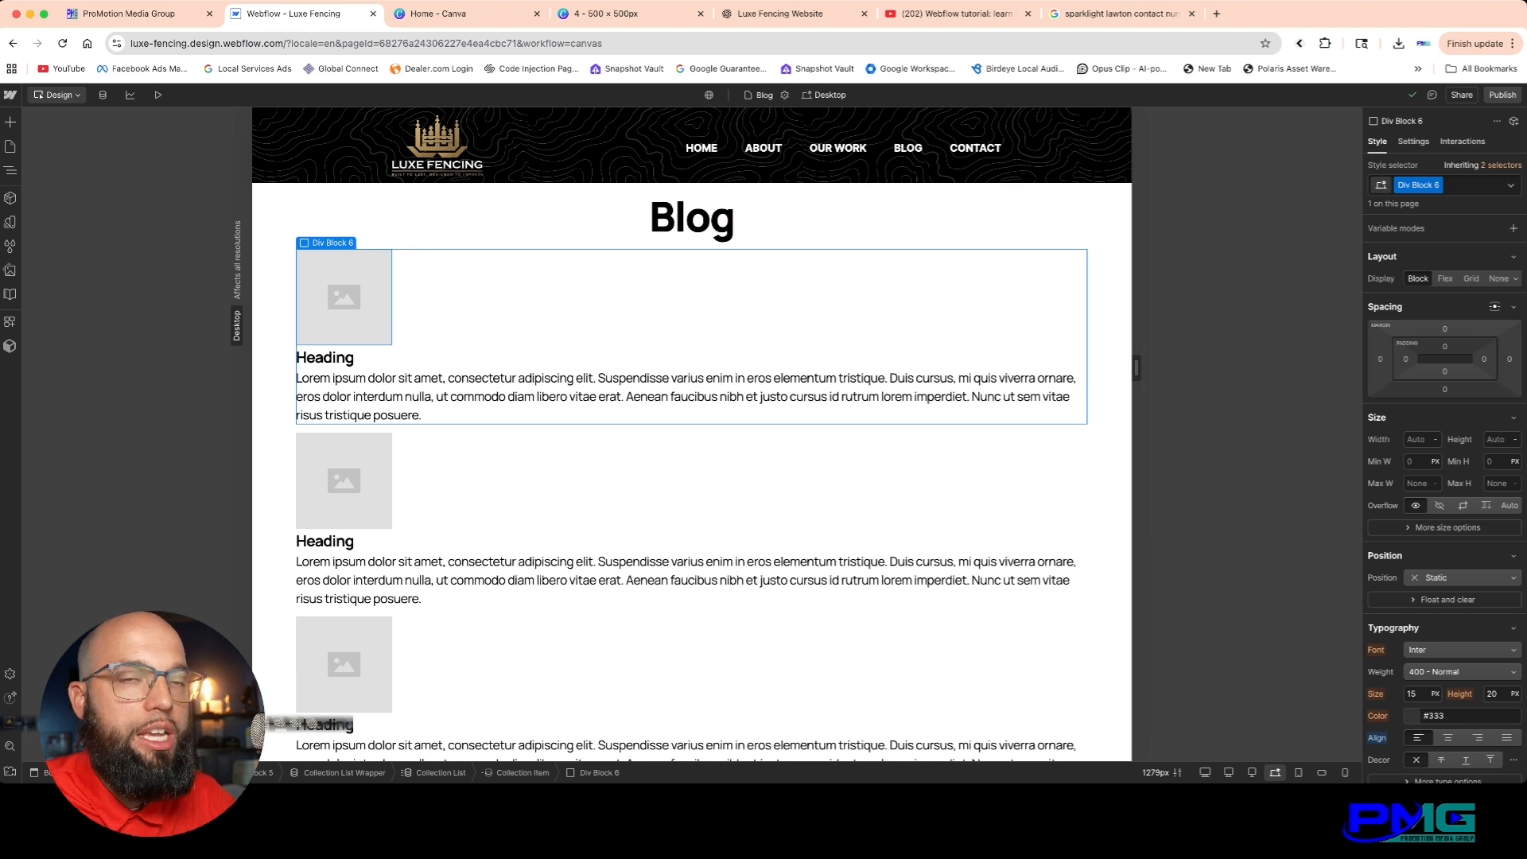
pyautogui.click(343, 297)
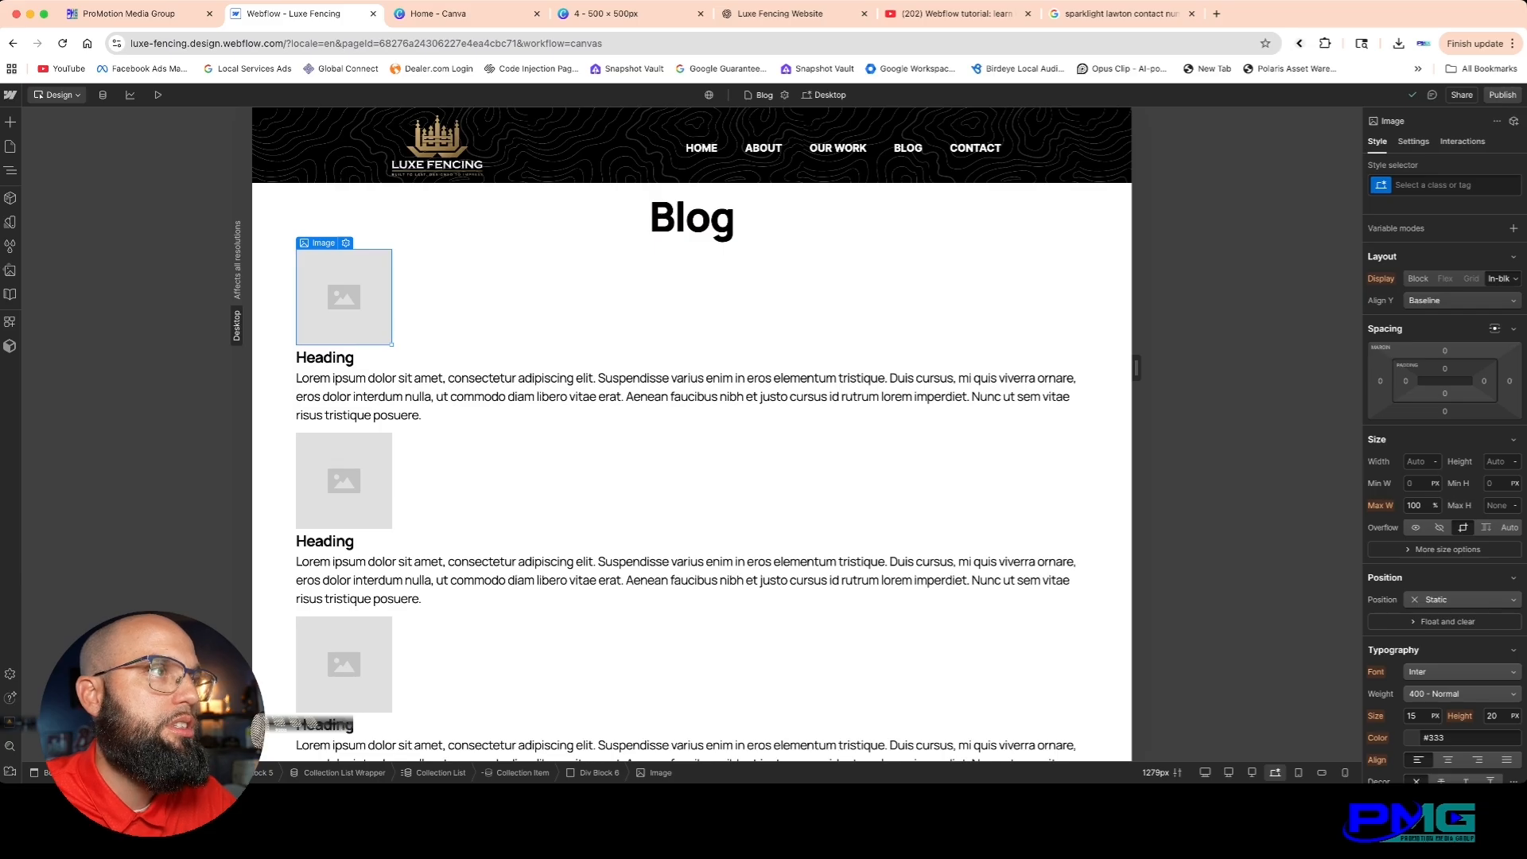
pyautogui.click(346, 243)
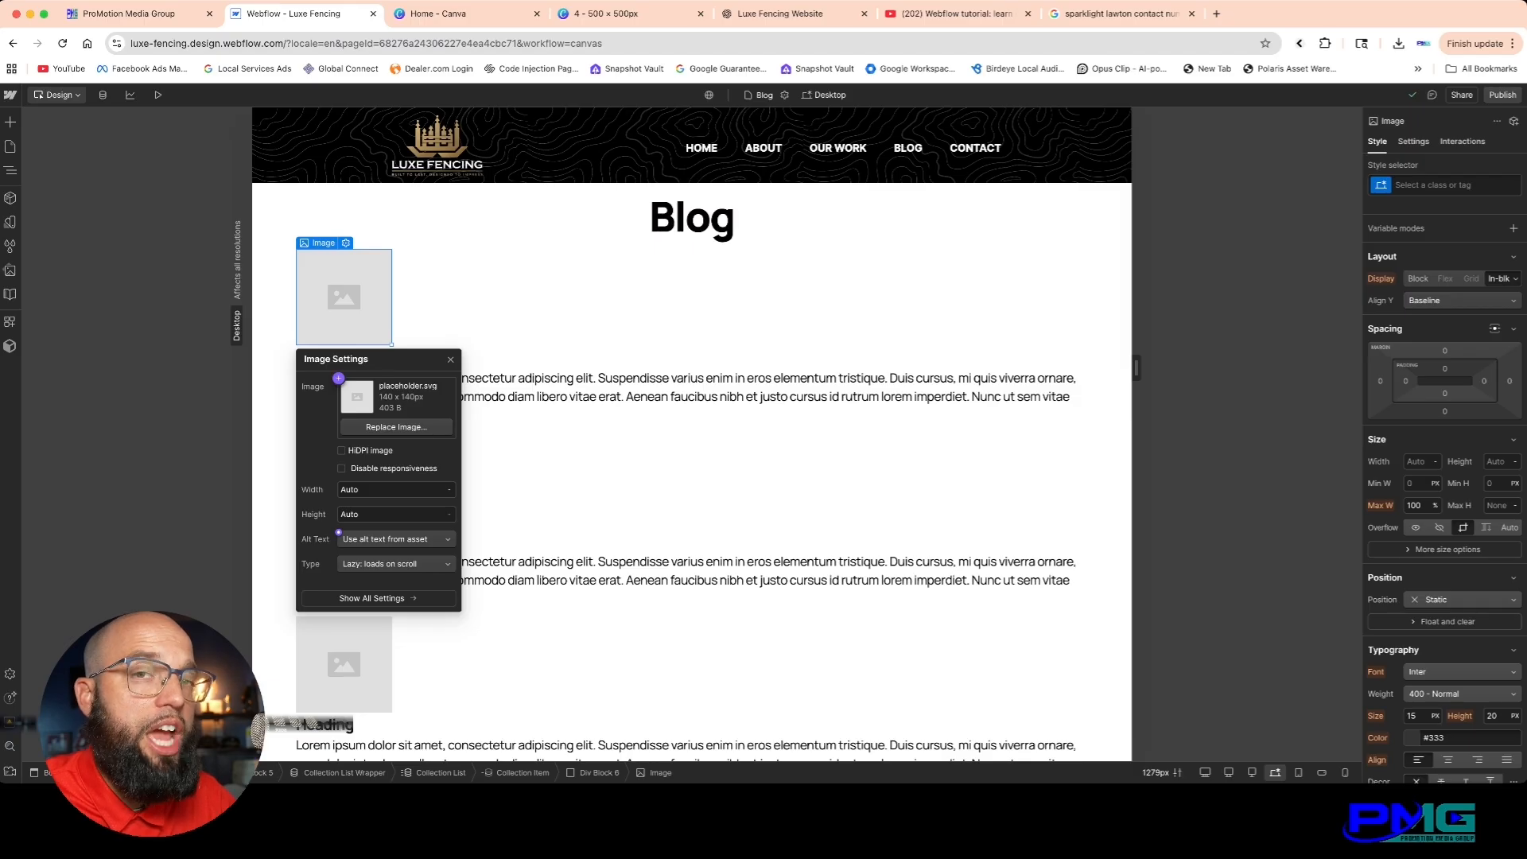
pyautogui.click(338, 378)
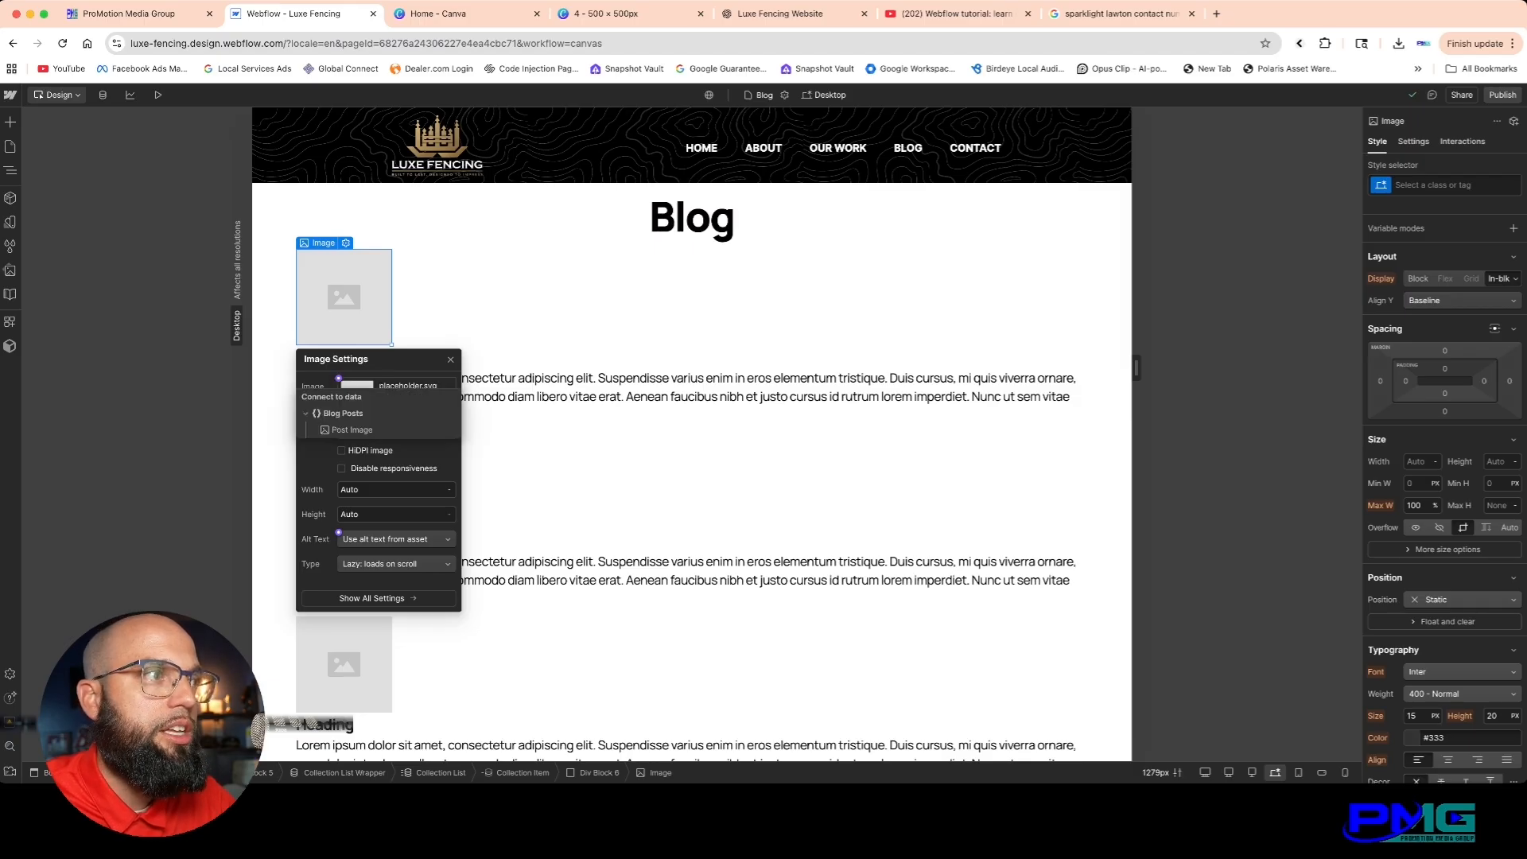
pyautogui.click(350, 430)
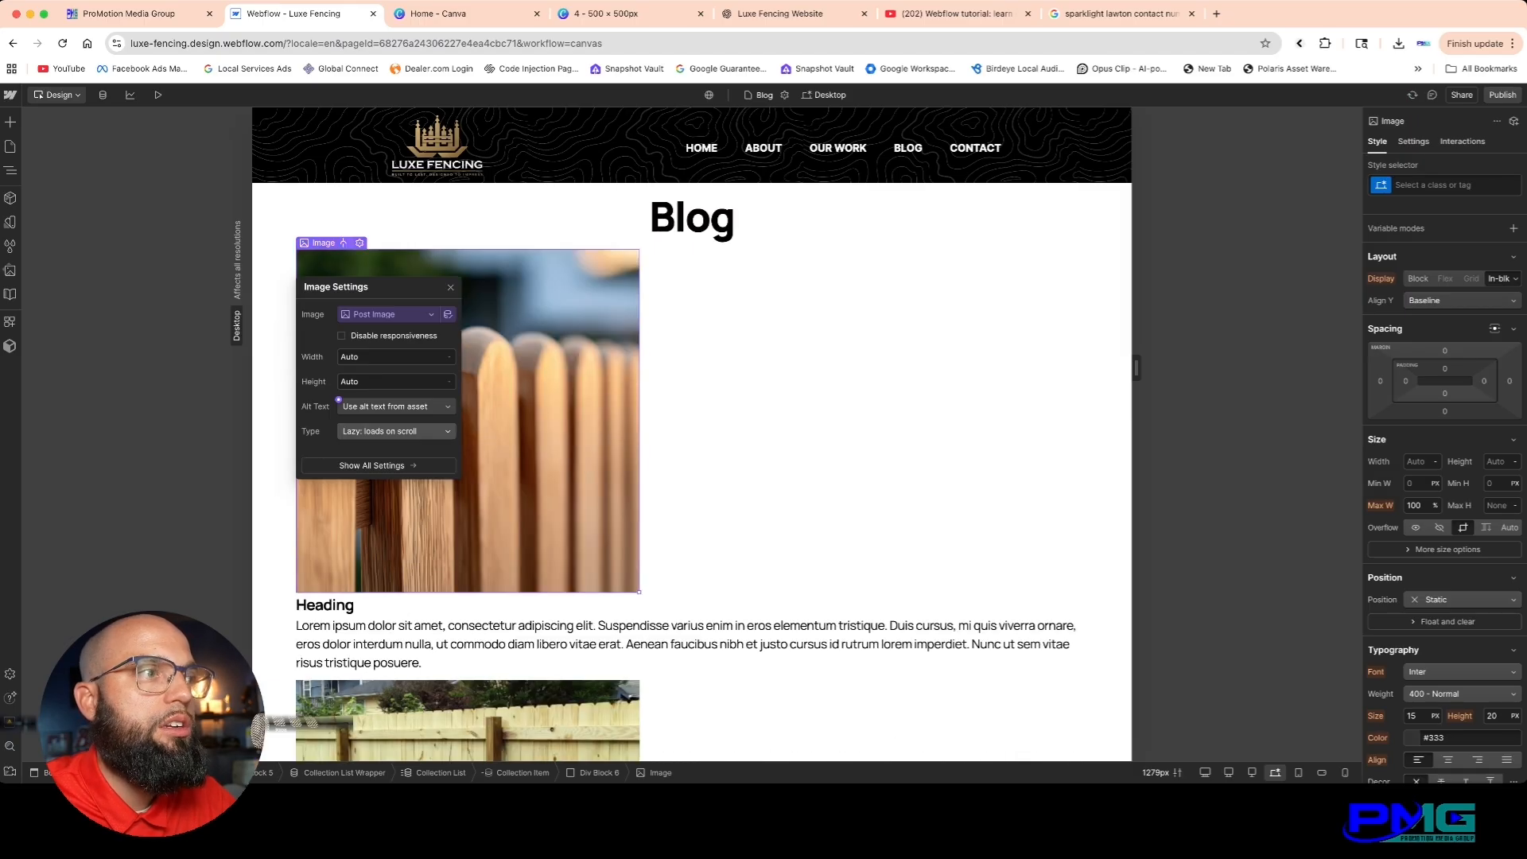
# Step: Examine the images and layout of all blog items in the Collection List
pyautogui.scroll(-15, 692, 435)
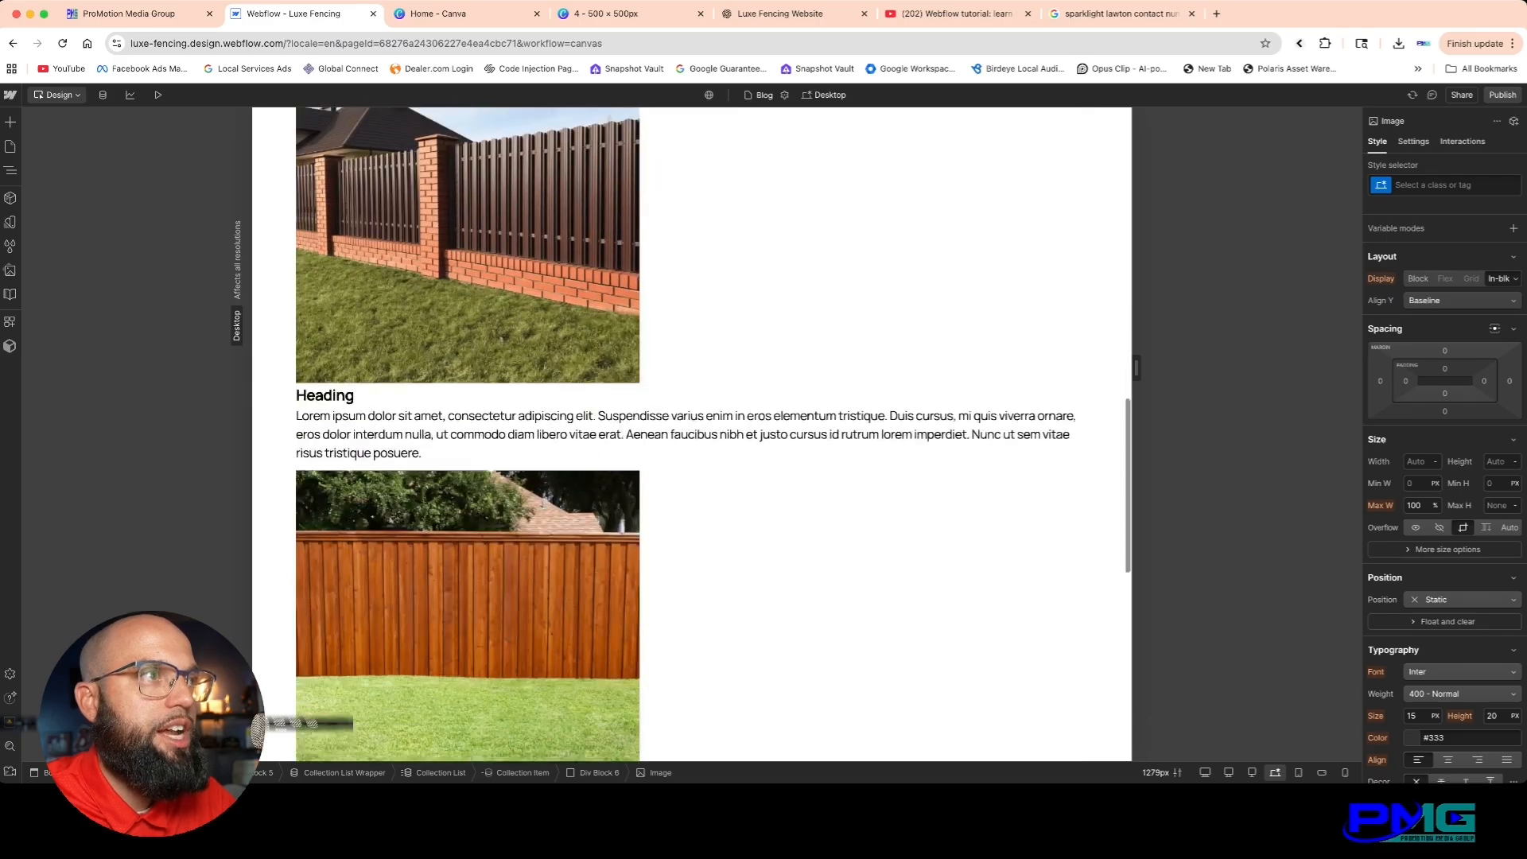
pyautogui.scroll(-5, 692, 435)
pyautogui.scroll(18, 692, 434)
pyautogui.scroll(-1, 692, 434)
pyautogui.scroll(-1, 692, 434)
pyautogui.click(863, 335)
pyautogui.scroll(2, 692, 434)
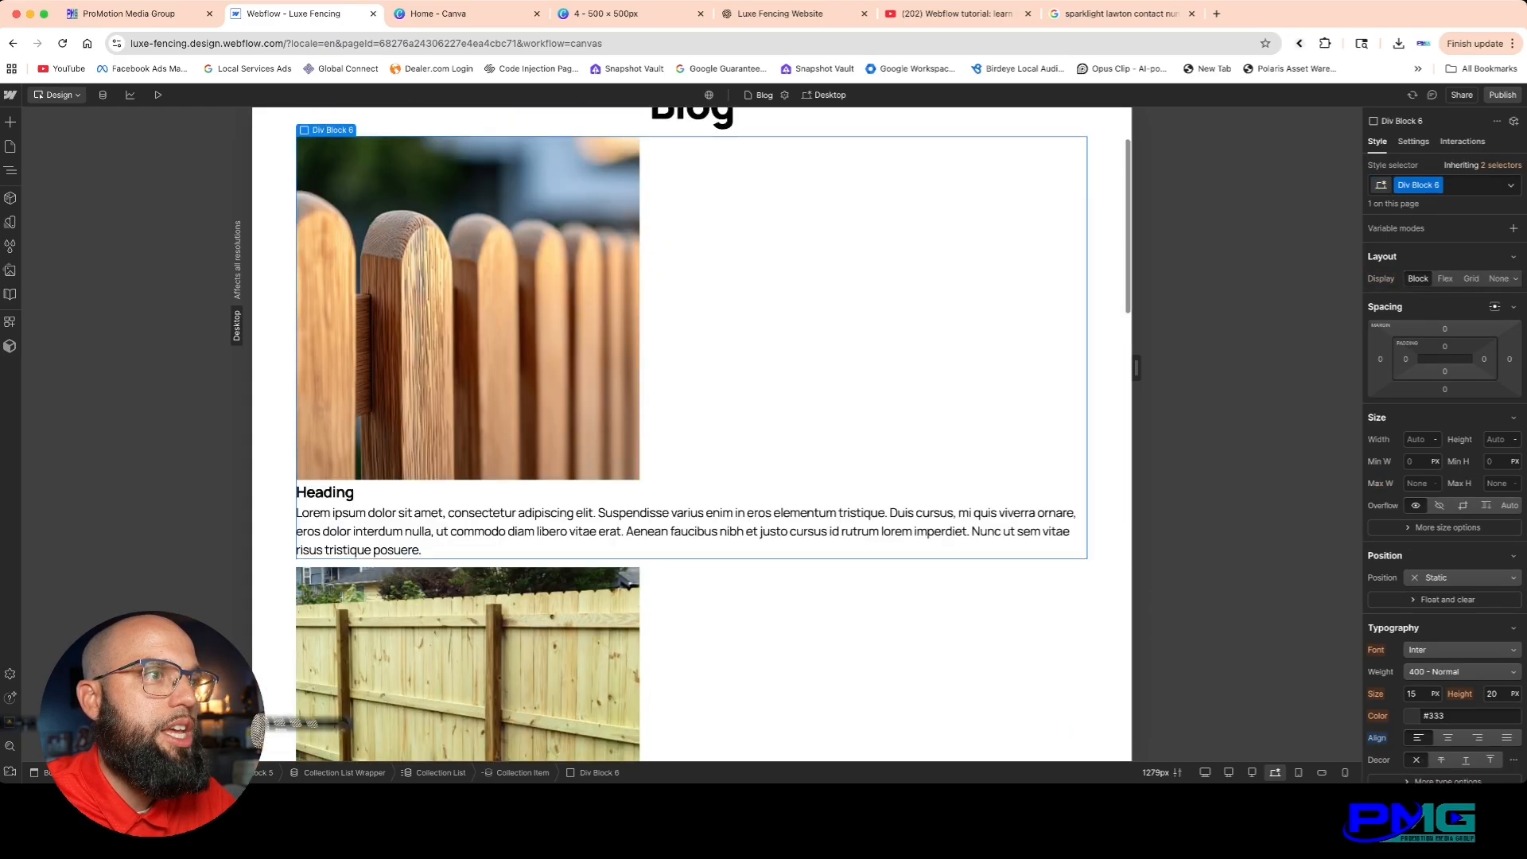
pyautogui.scroll(-5, 692, 435)
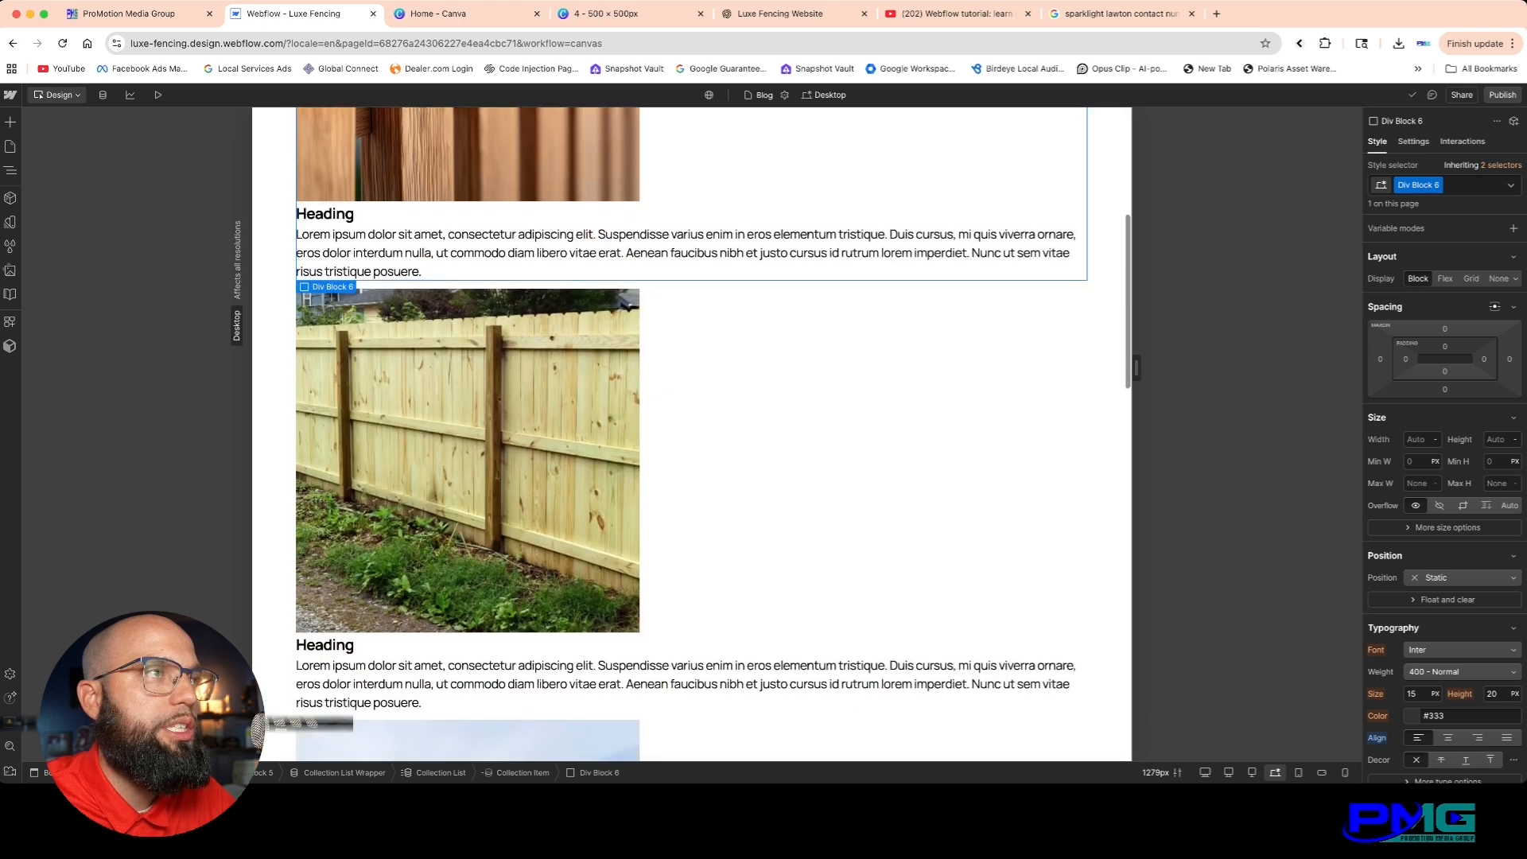
pyautogui.scroll(5, 692, 434)
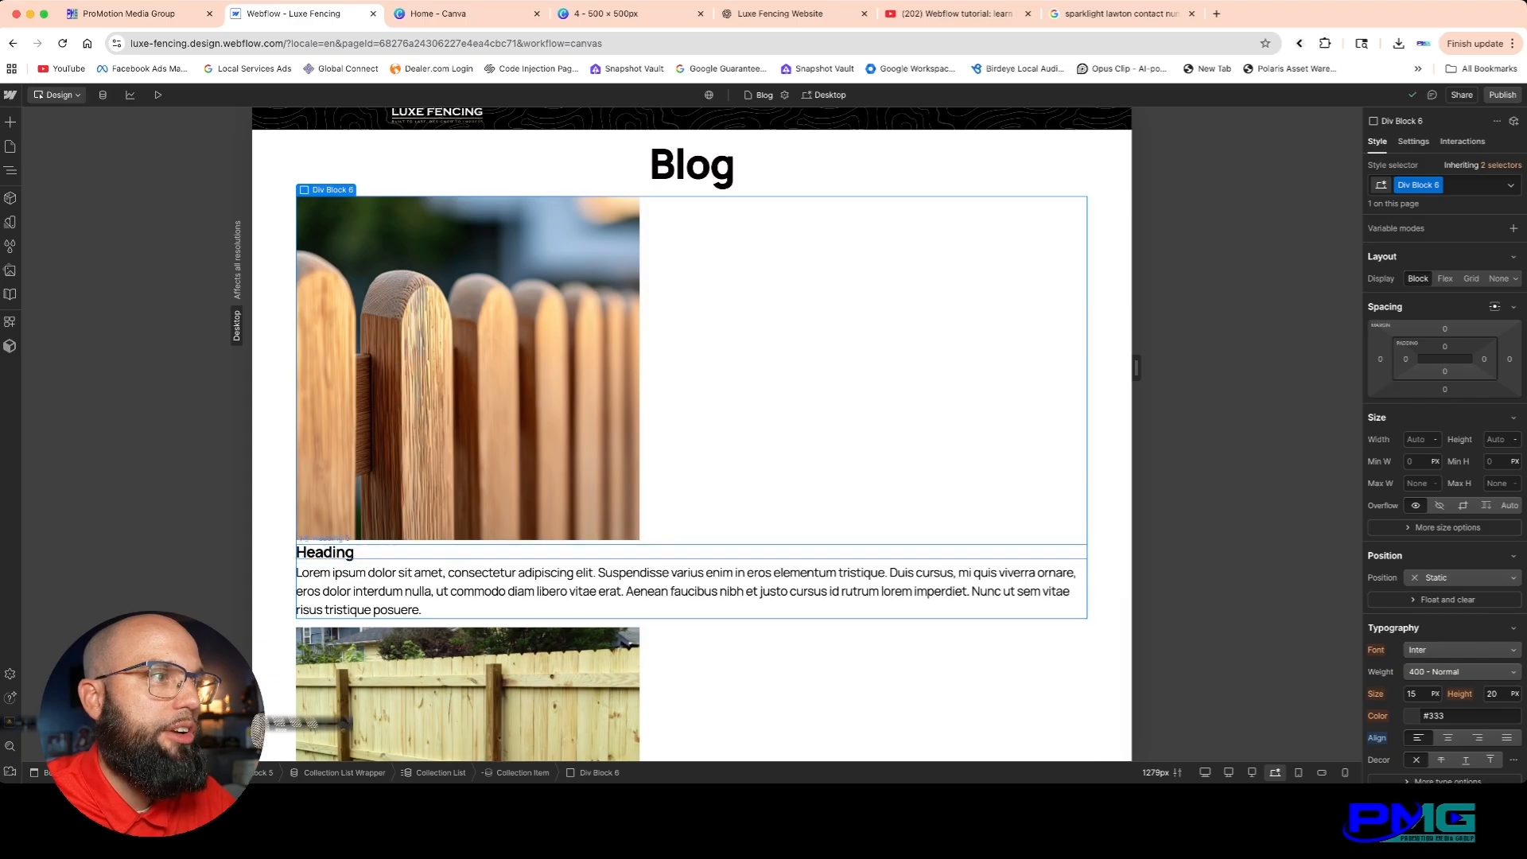
# Step: Connect the H5 heading's text in the collection item to the Name field of Blog Posts
pyautogui.click(325, 551)
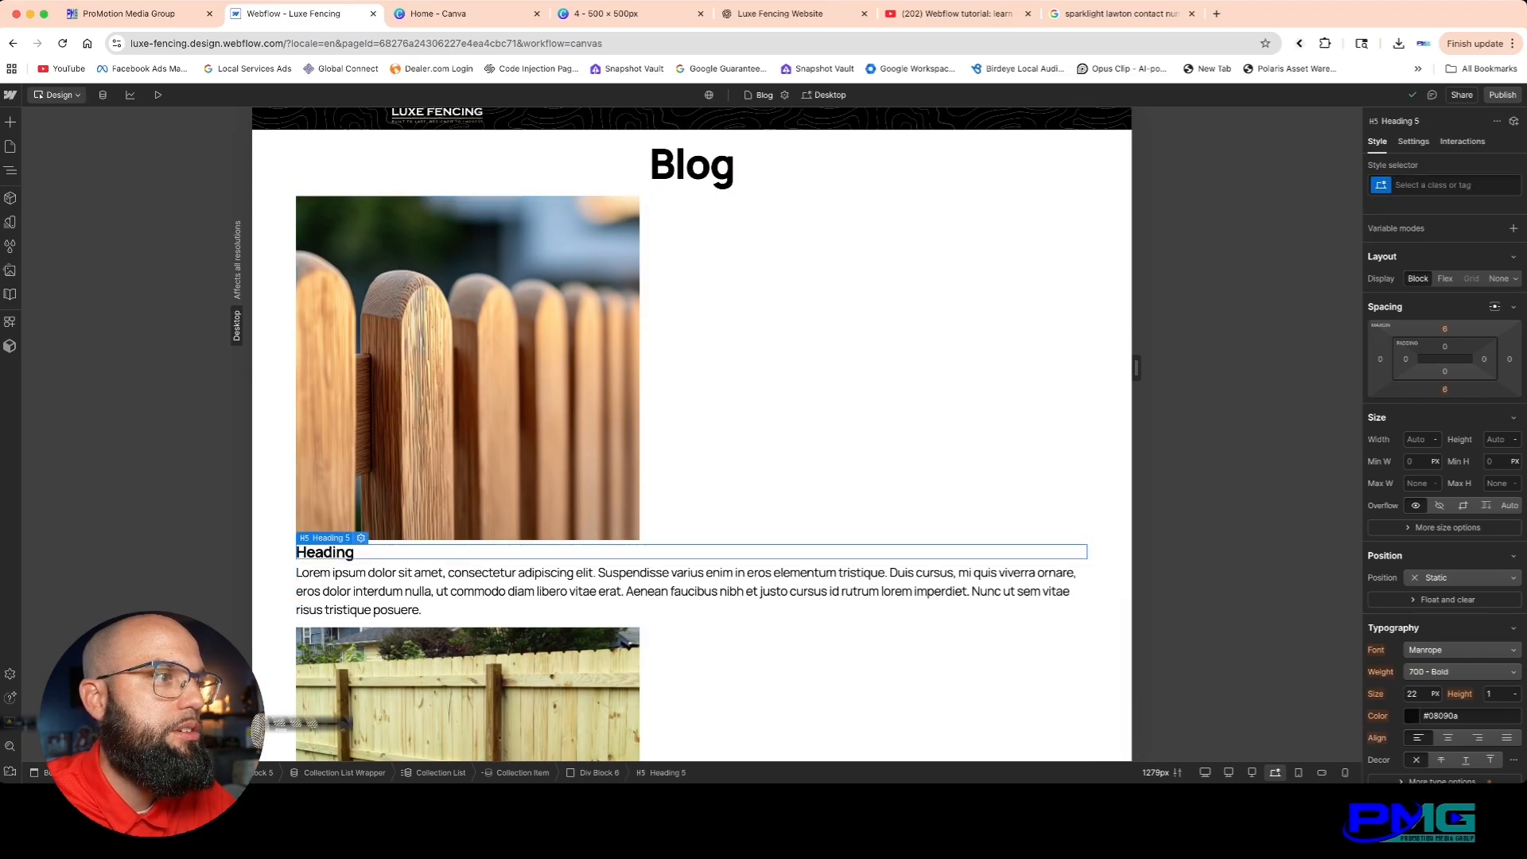
pyautogui.click(361, 537)
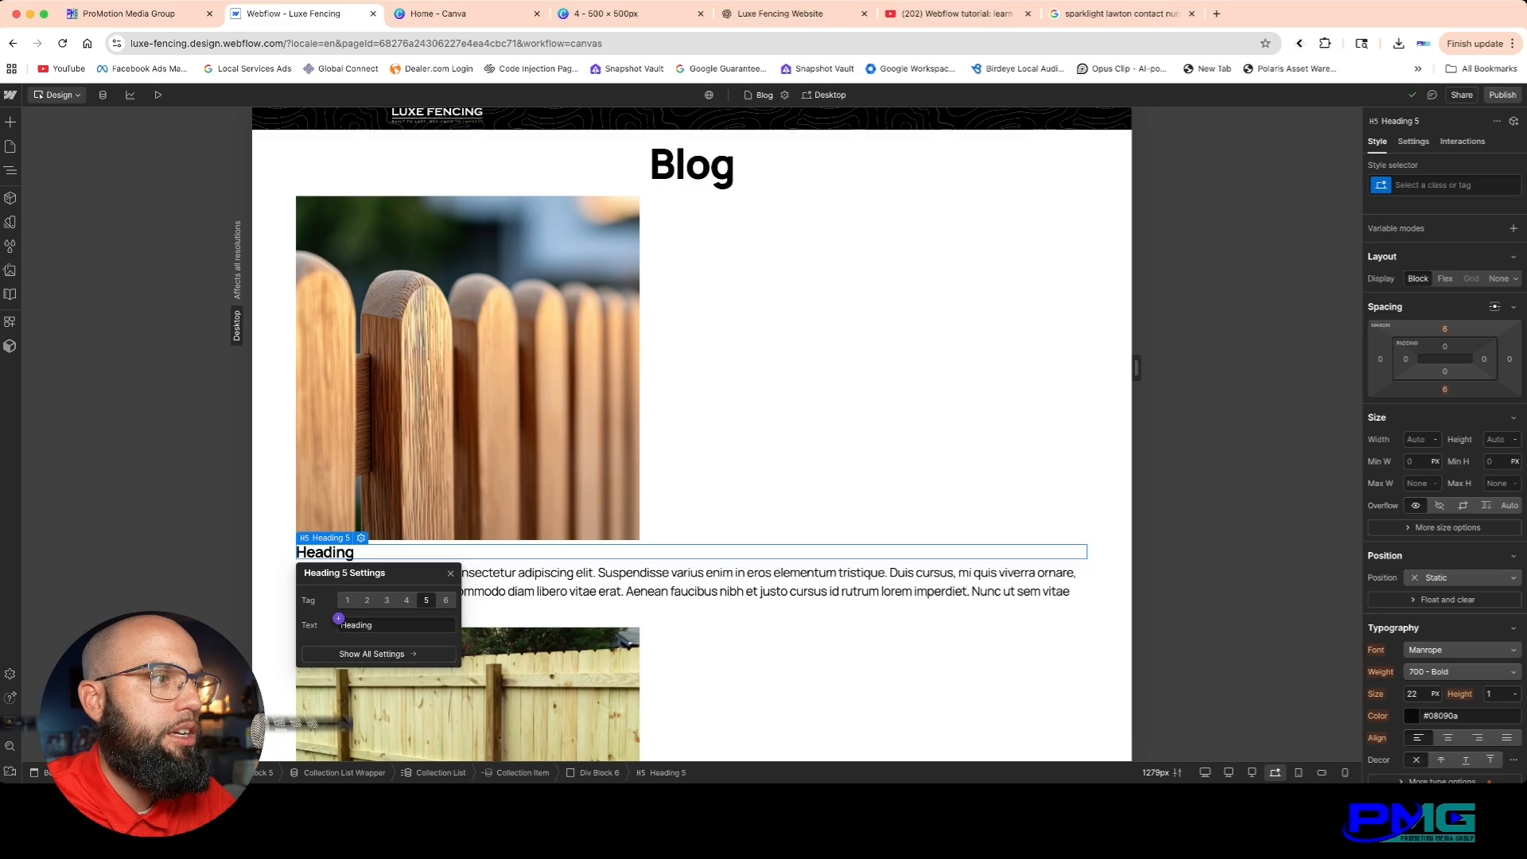
pyautogui.click(339, 619)
pyautogui.click(358, 671)
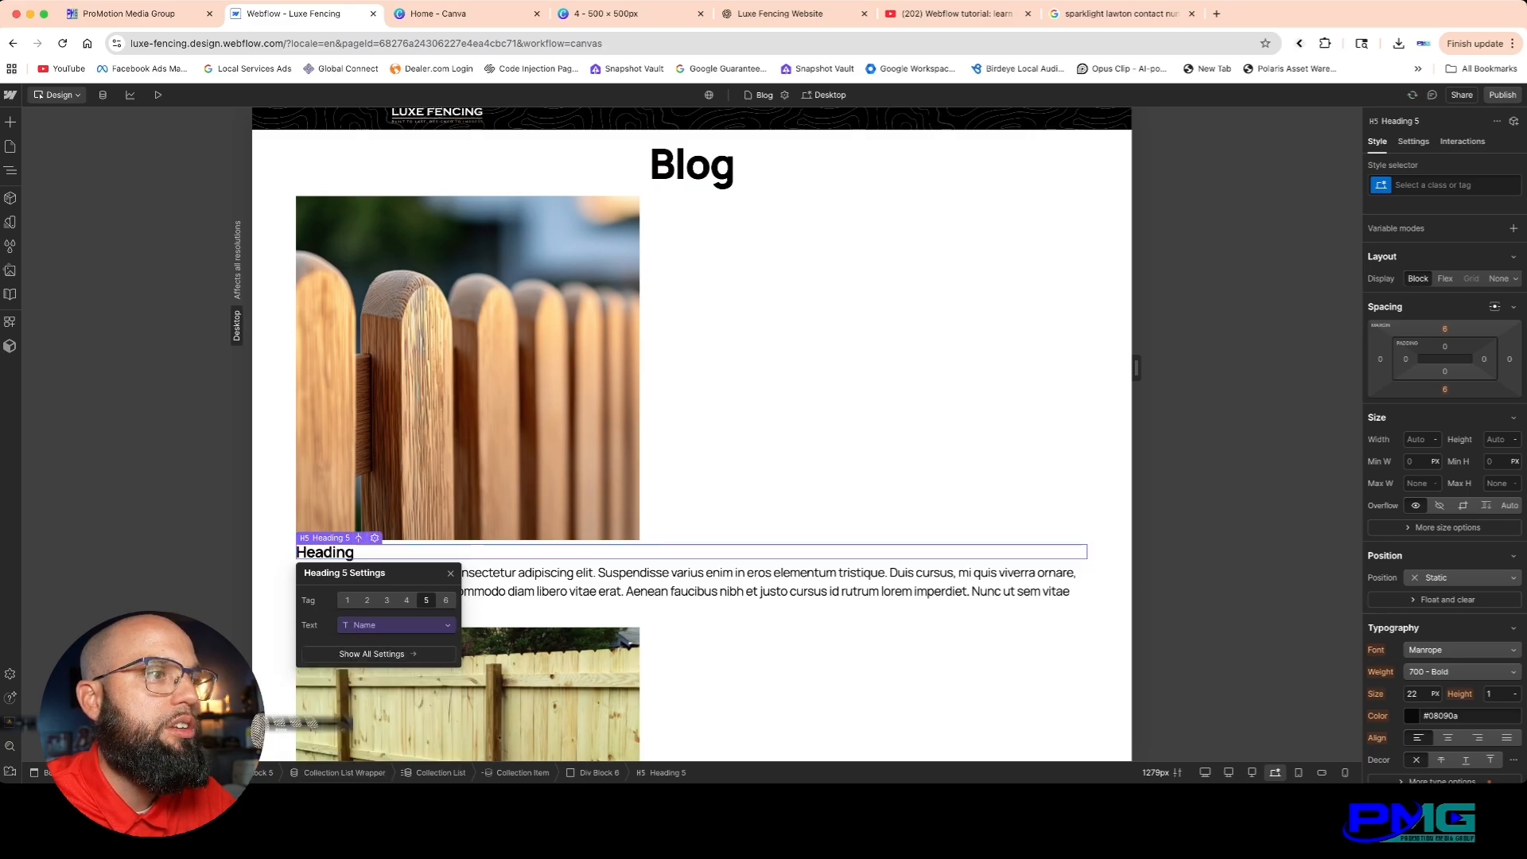
# Step: Connect the paragraph's text below the heading to the Post Summary field of Blog Posts
pyautogui.scroll(-3, 692, 434)
pyautogui.scroll(1, 692, 433)
pyautogui.click(692, 435)
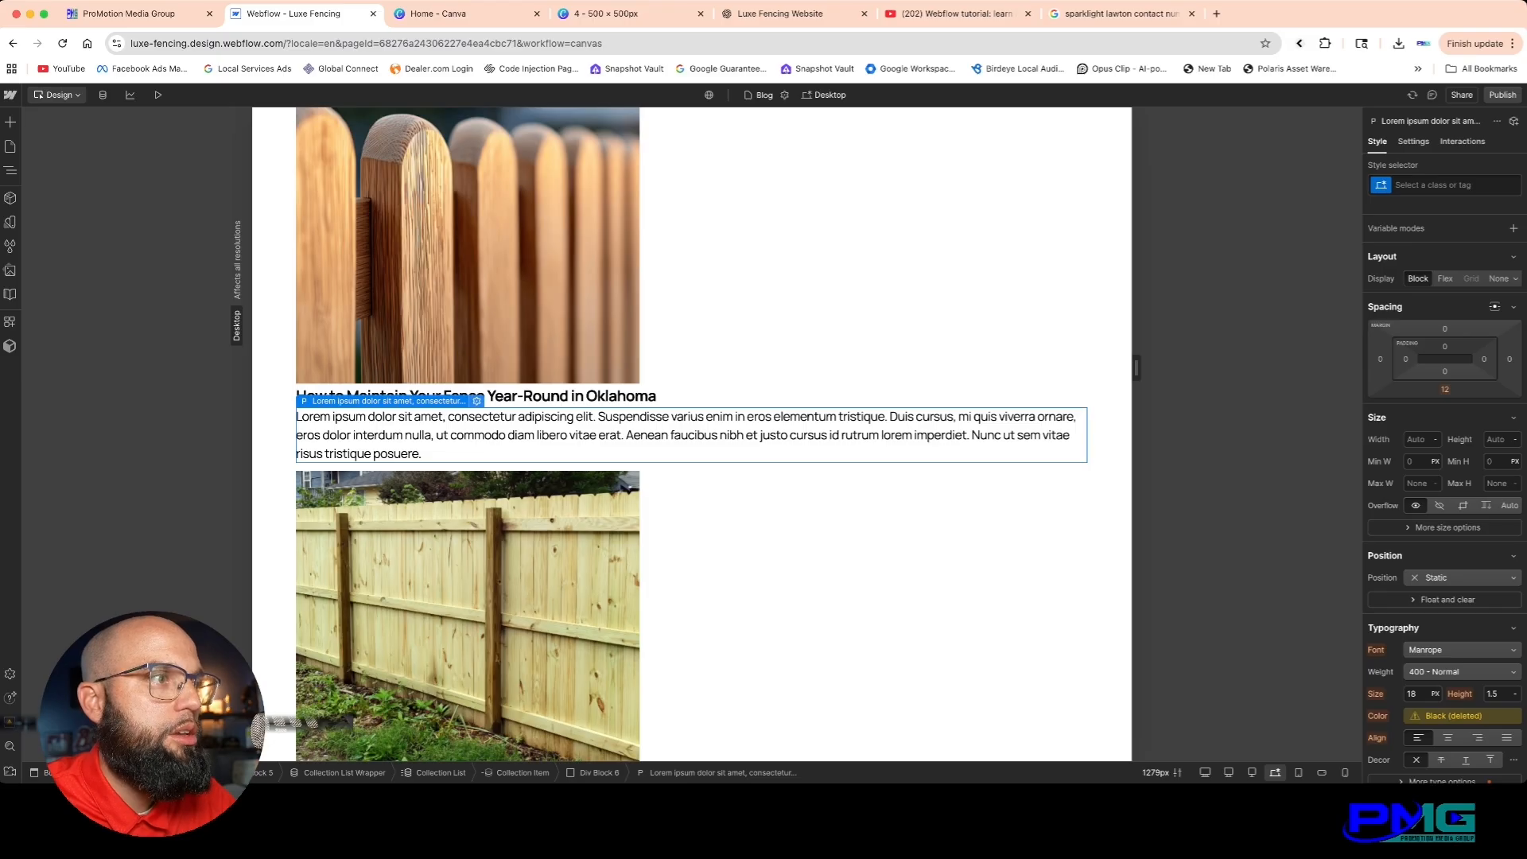
pyautogui.click(477, 401)
pyautogui.click(339, 497)
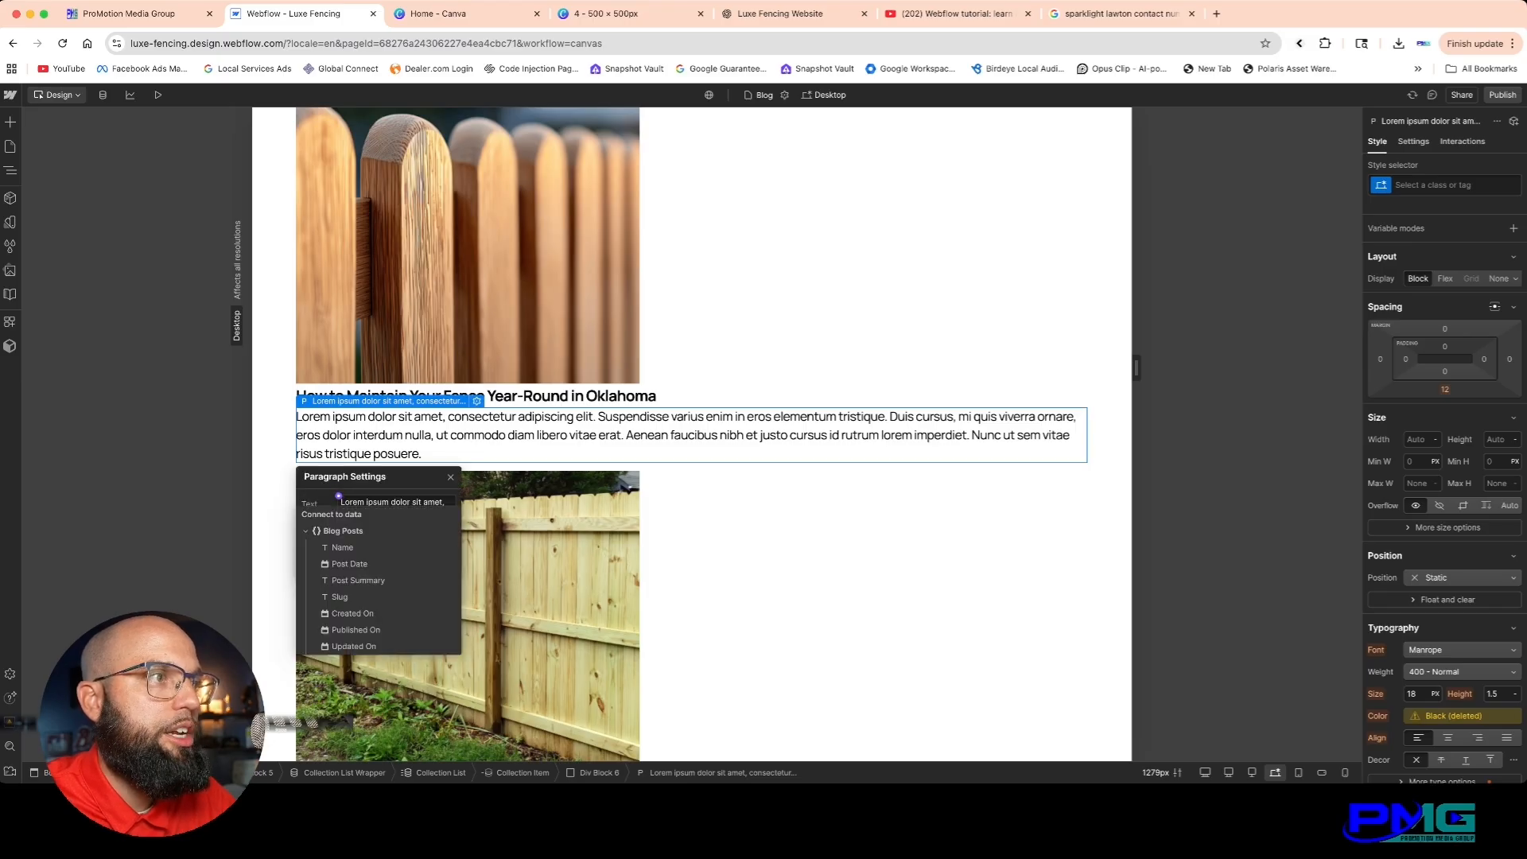
pyautogui.click(358, 580)
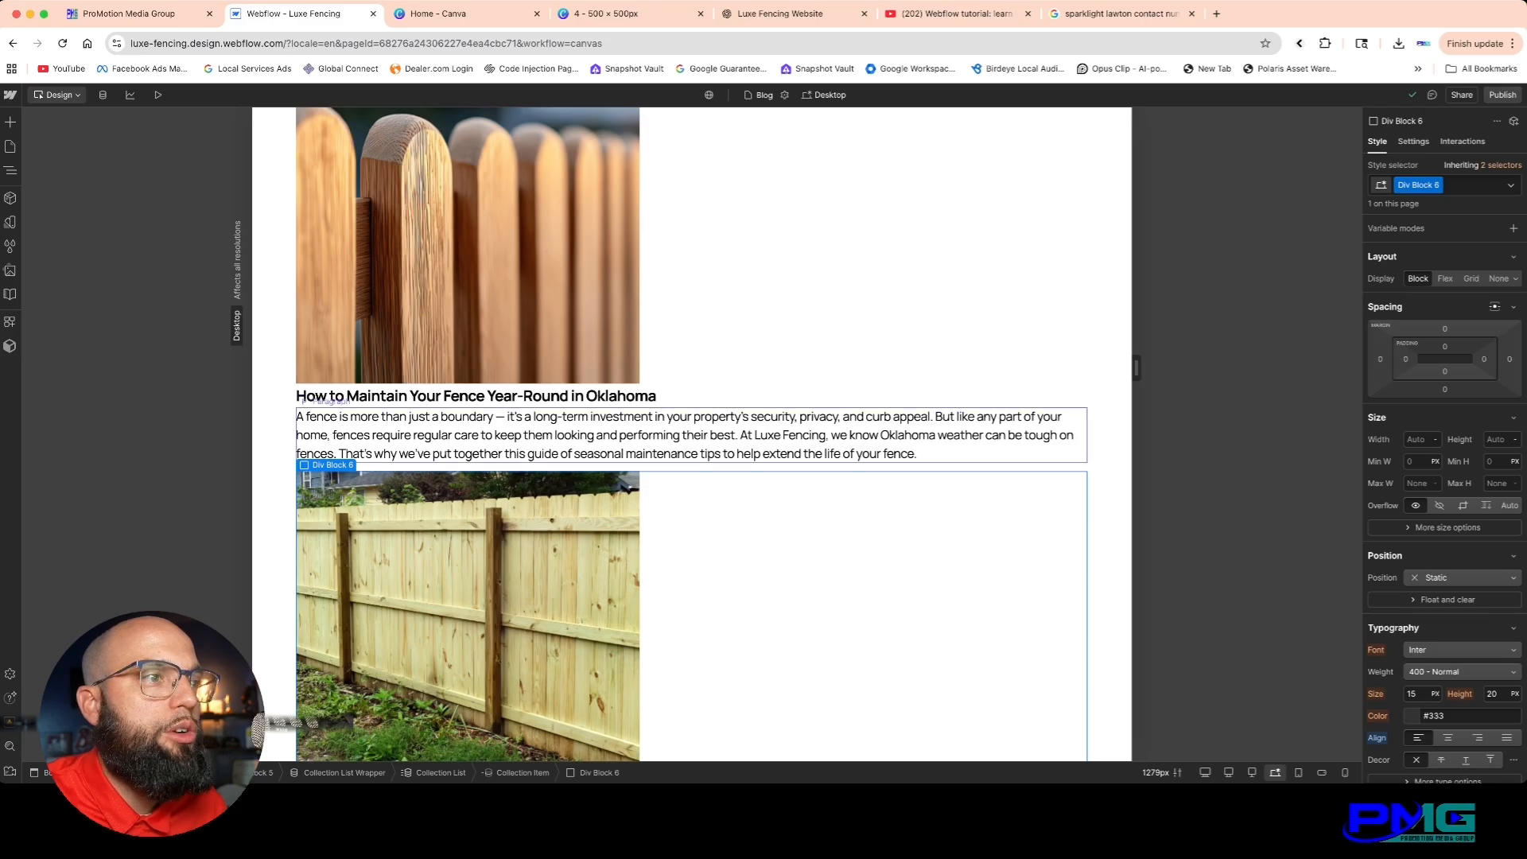
# Step: Examine the images, titles and summaries of all posts in the Blog page's Collection List
pyautogui.scroll(-9, 692, 433)
pyautogui.scroll(-6, 692, 434)
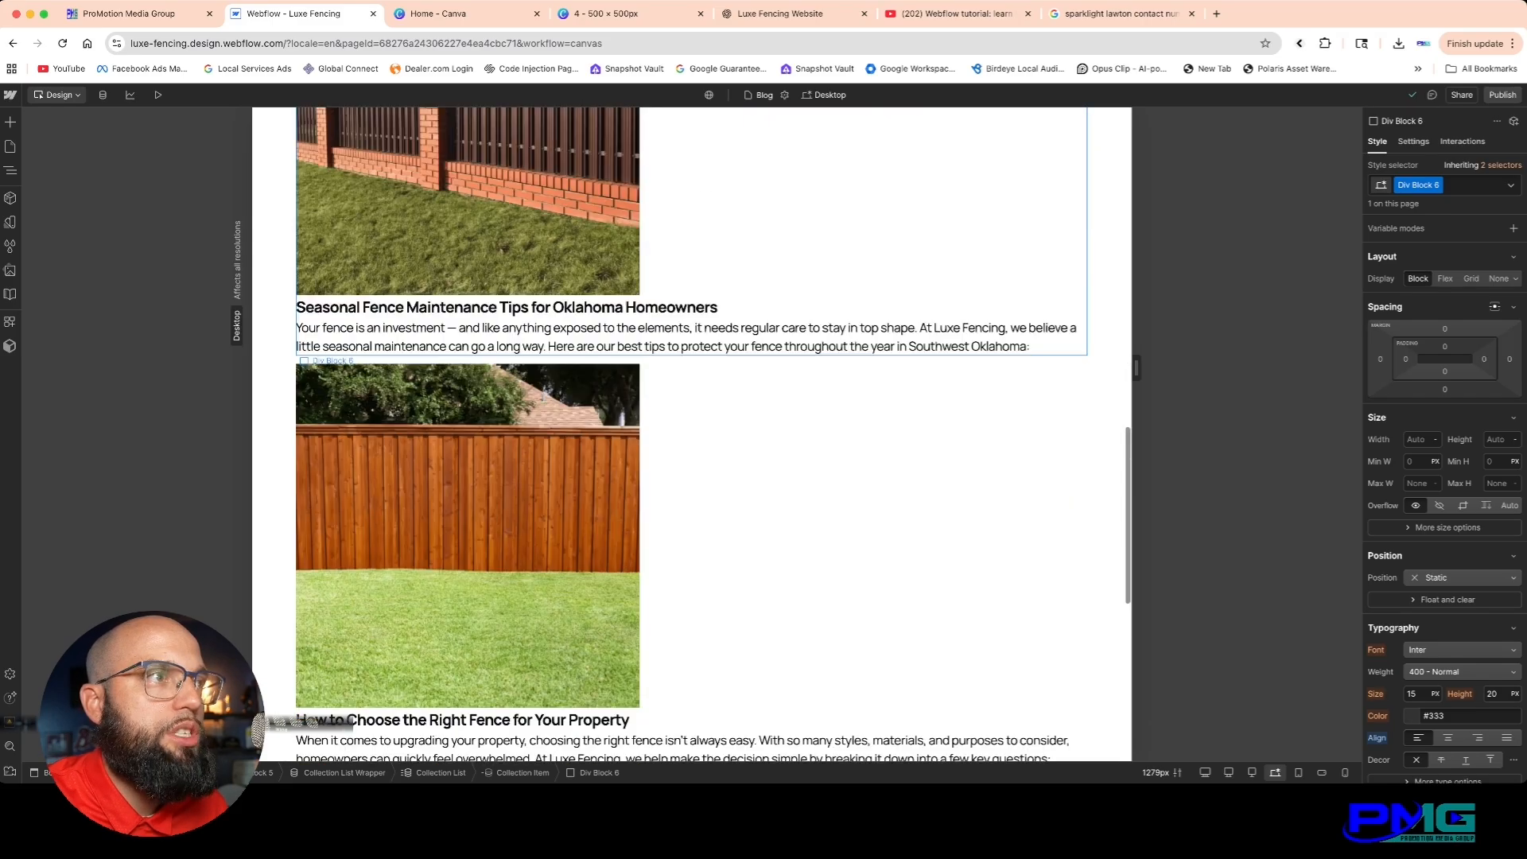
pyautogui.scroll(15, 692, 433)
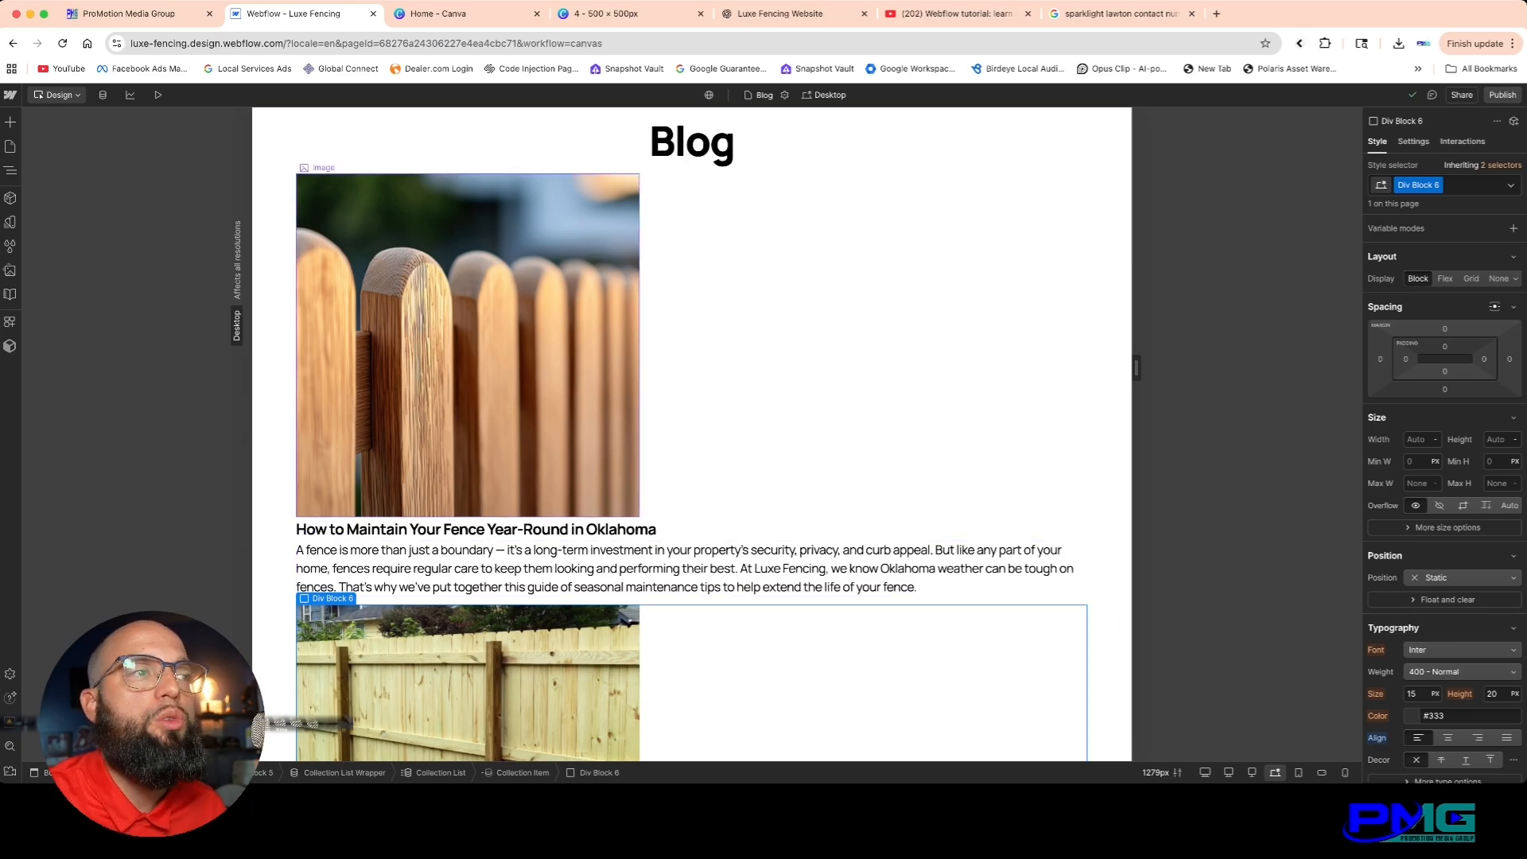
pyautogui.click(467, 344)
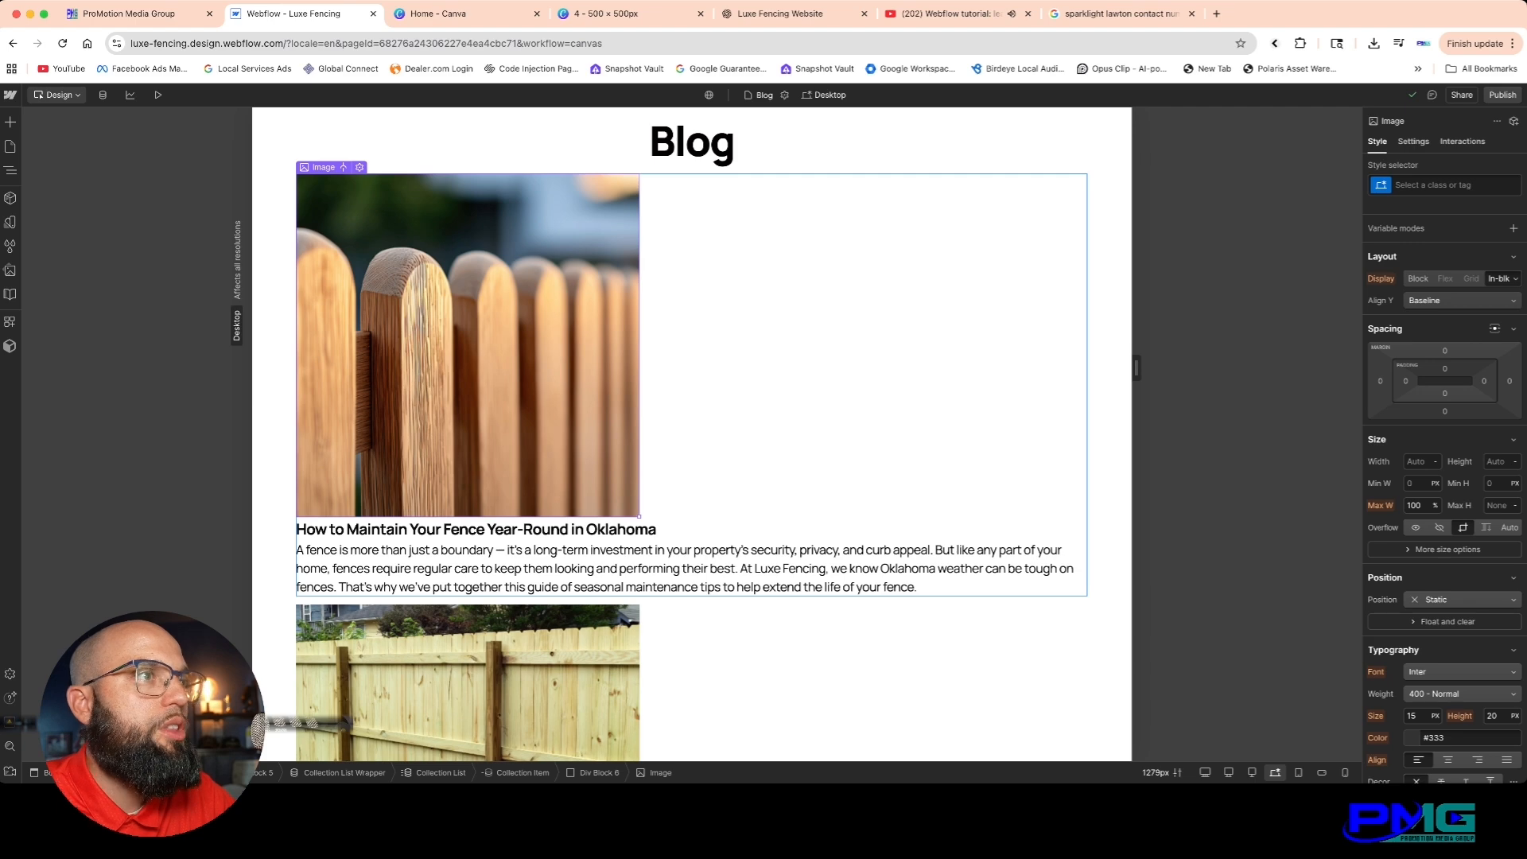
pyautogui.scroll(-13, 692, 434)
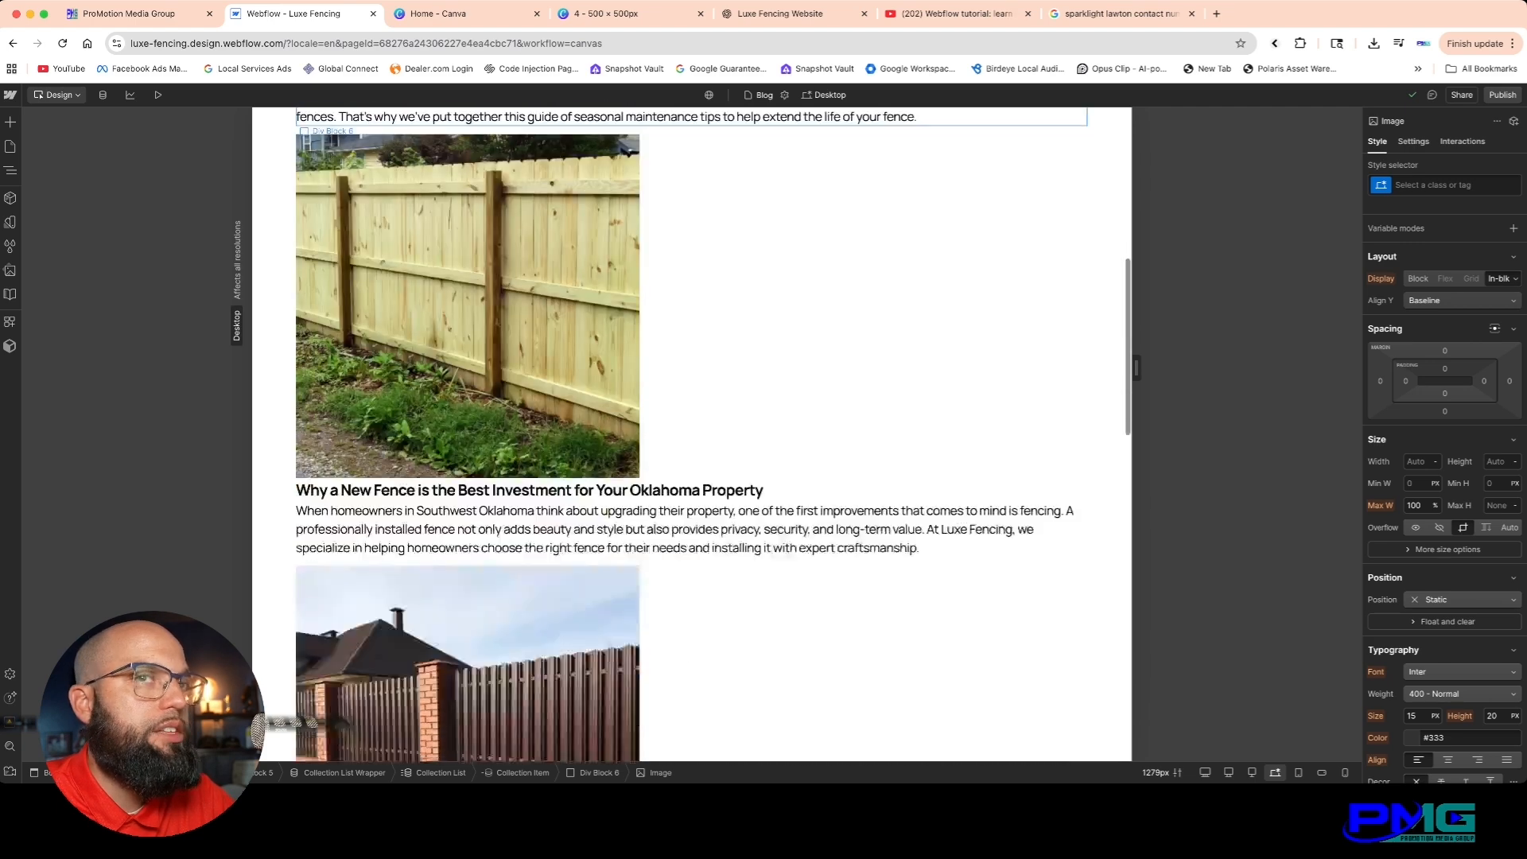
pyautogui.scroll(-5, 692, 433)
pyautogui.scroll(15, 692, 434)
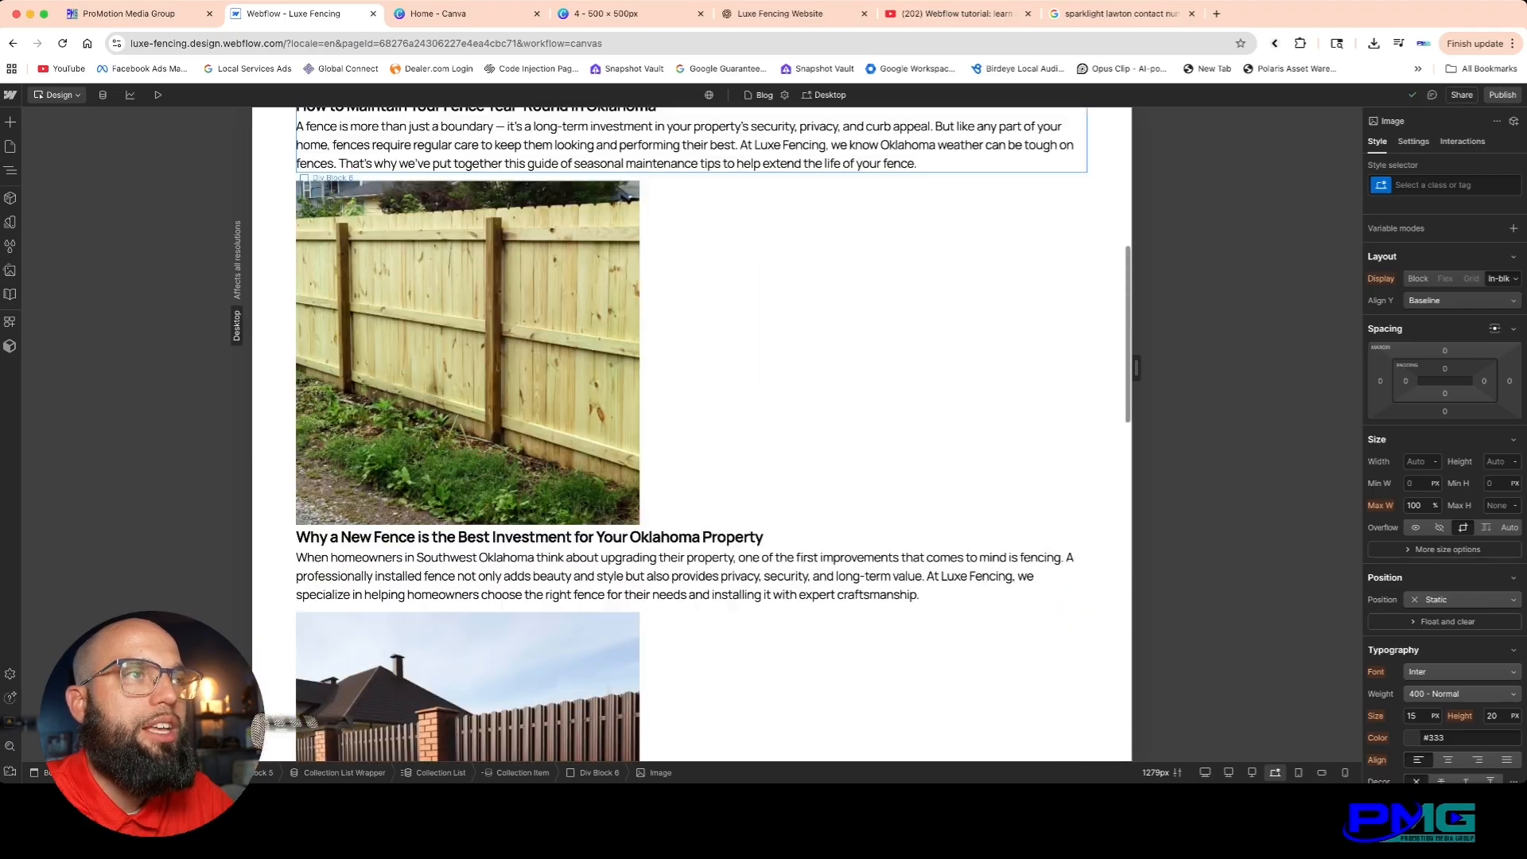
pyautogui.scroll(5, 692, 433)
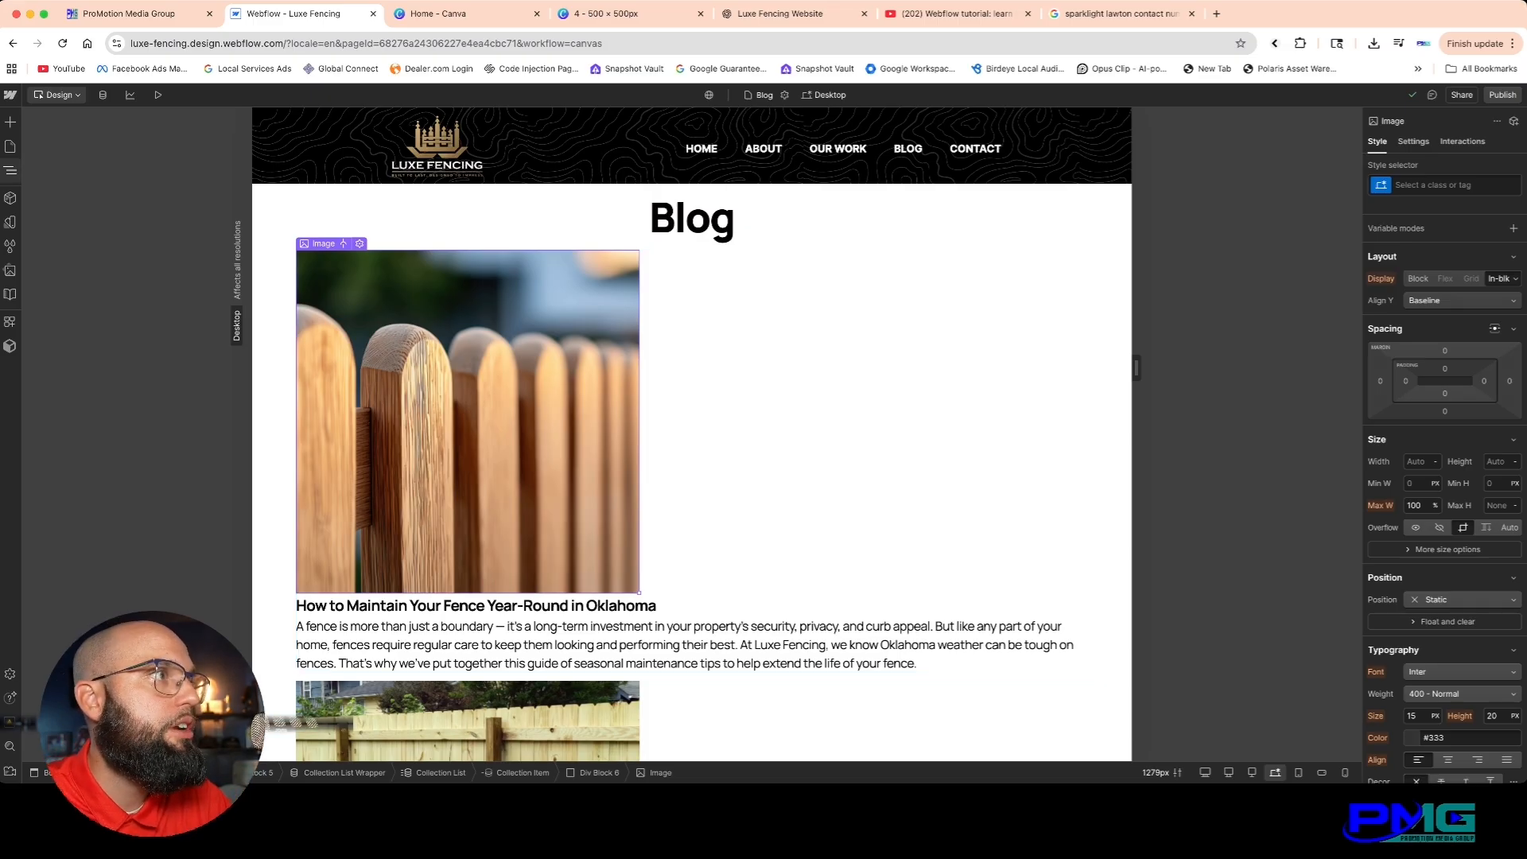
# Step: Give the Collection List element the new class blog-list-grid
pyautogui.click(11, 171)
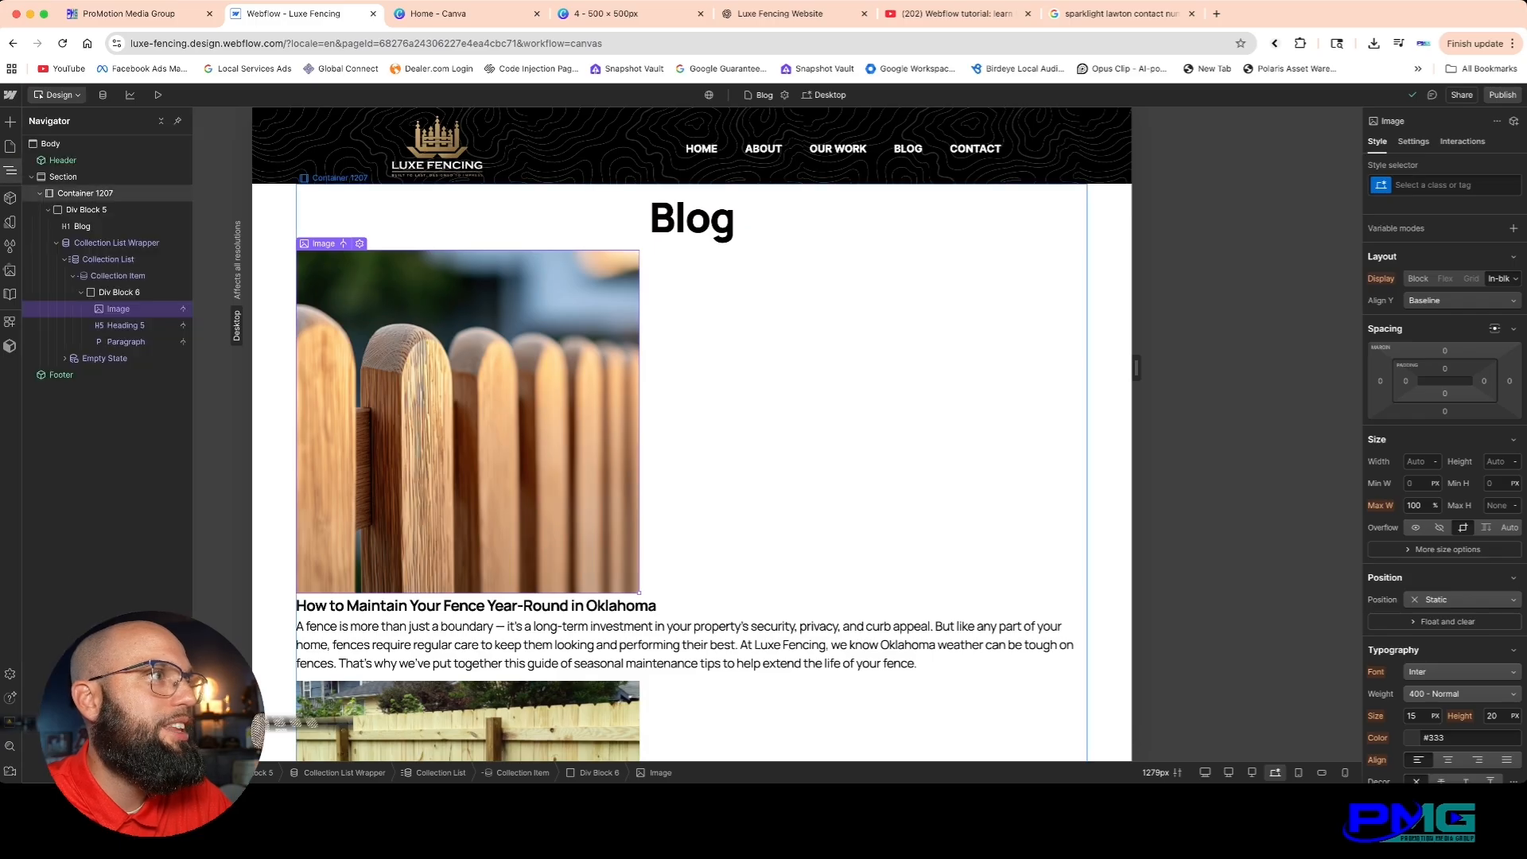
pyautogui.click(107, 259)
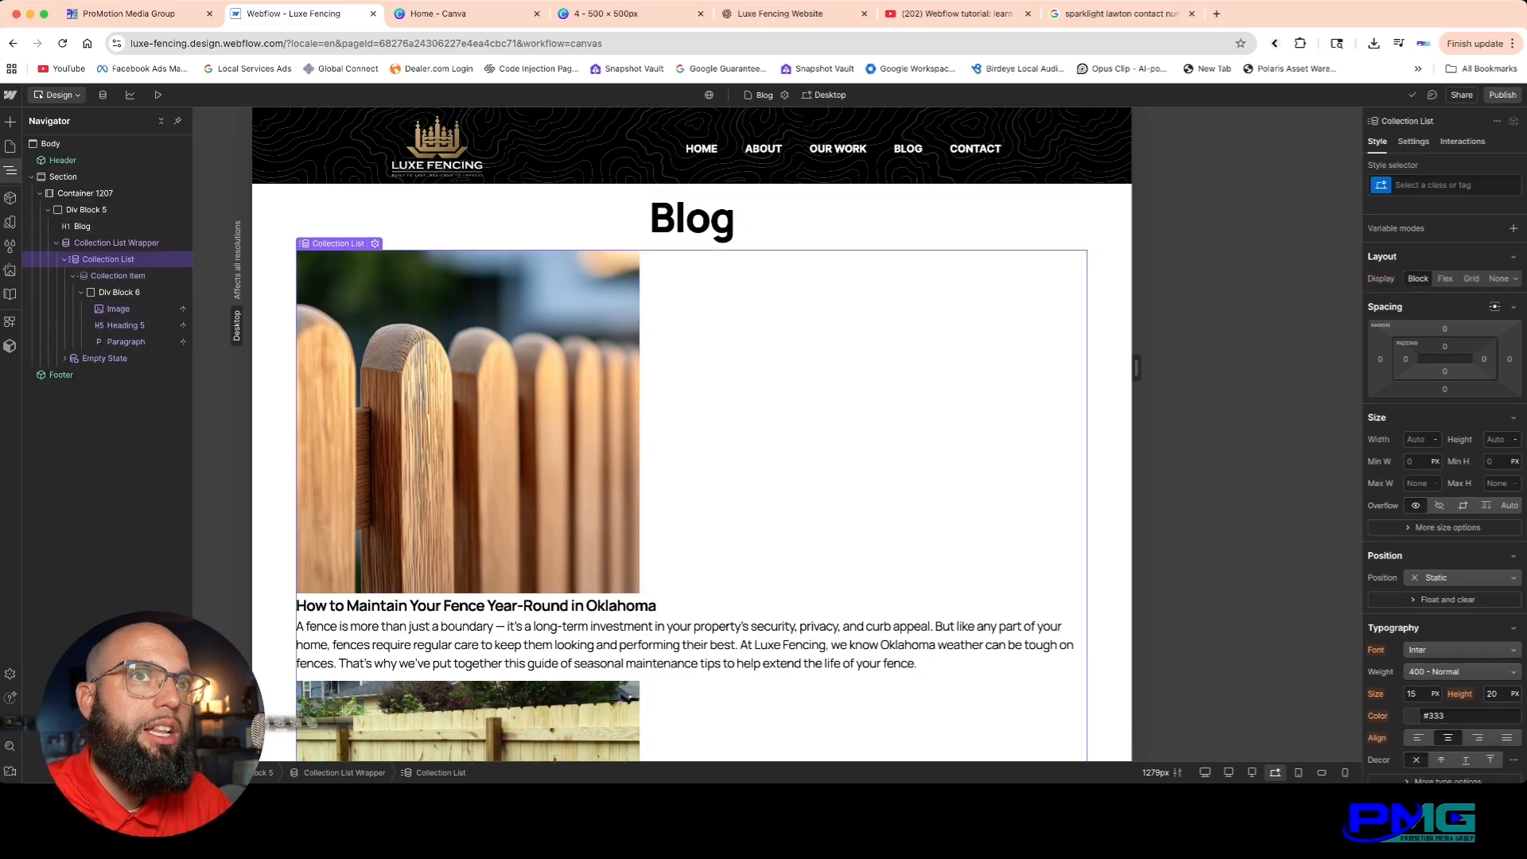
pyautogui.click(1432, 184)
pyautogui.write('blog-list-grid')
pyautogui.press('Return')
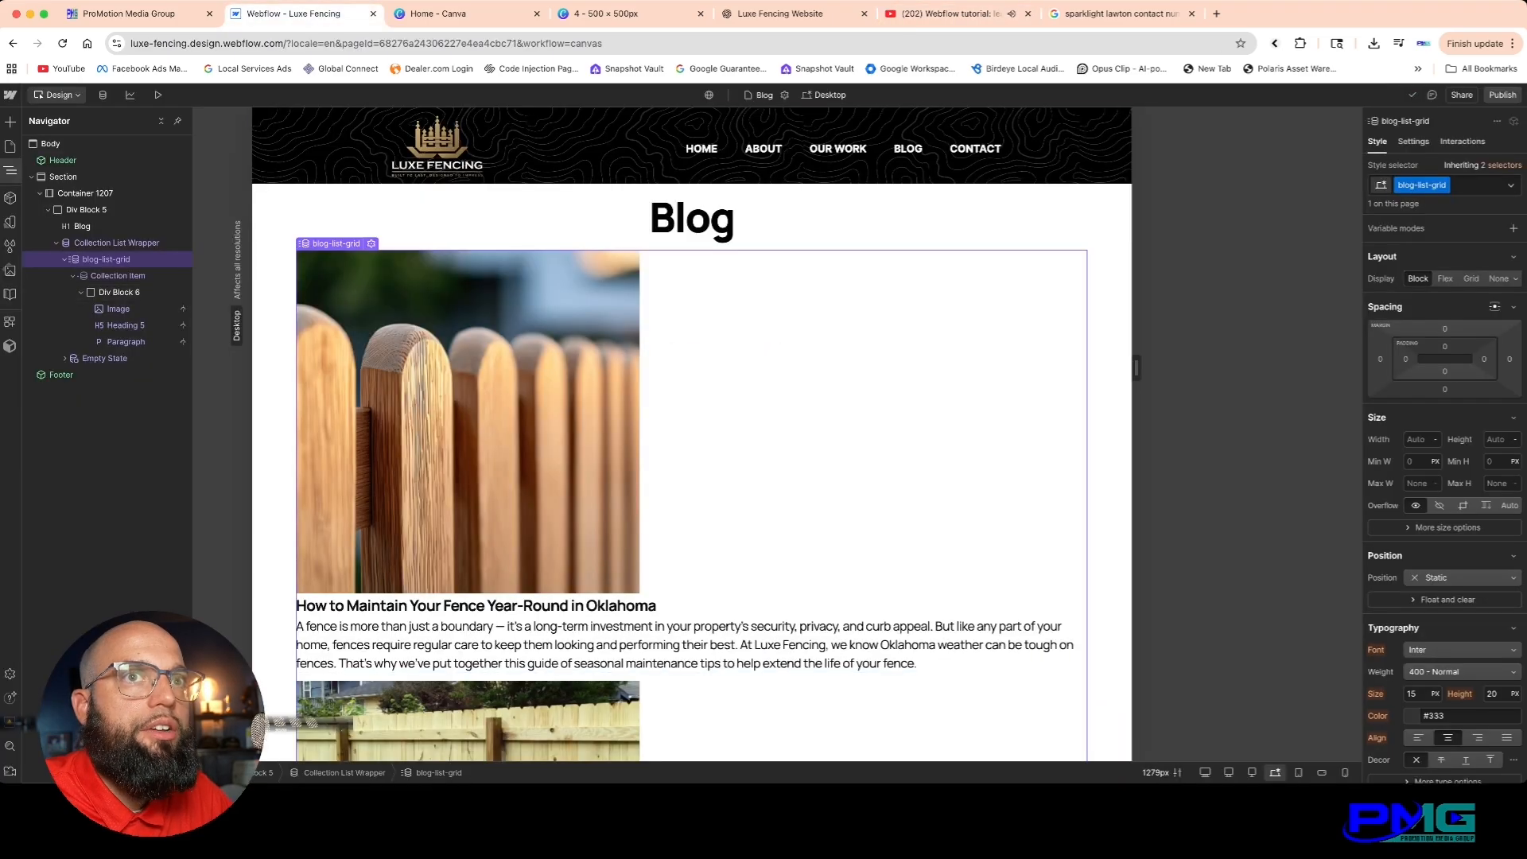
# Step: Display the blog-list-grid class as a grid with 2 columns and 2 rows, trying 3 columns along the way
pyautogui.click(1472, 278)
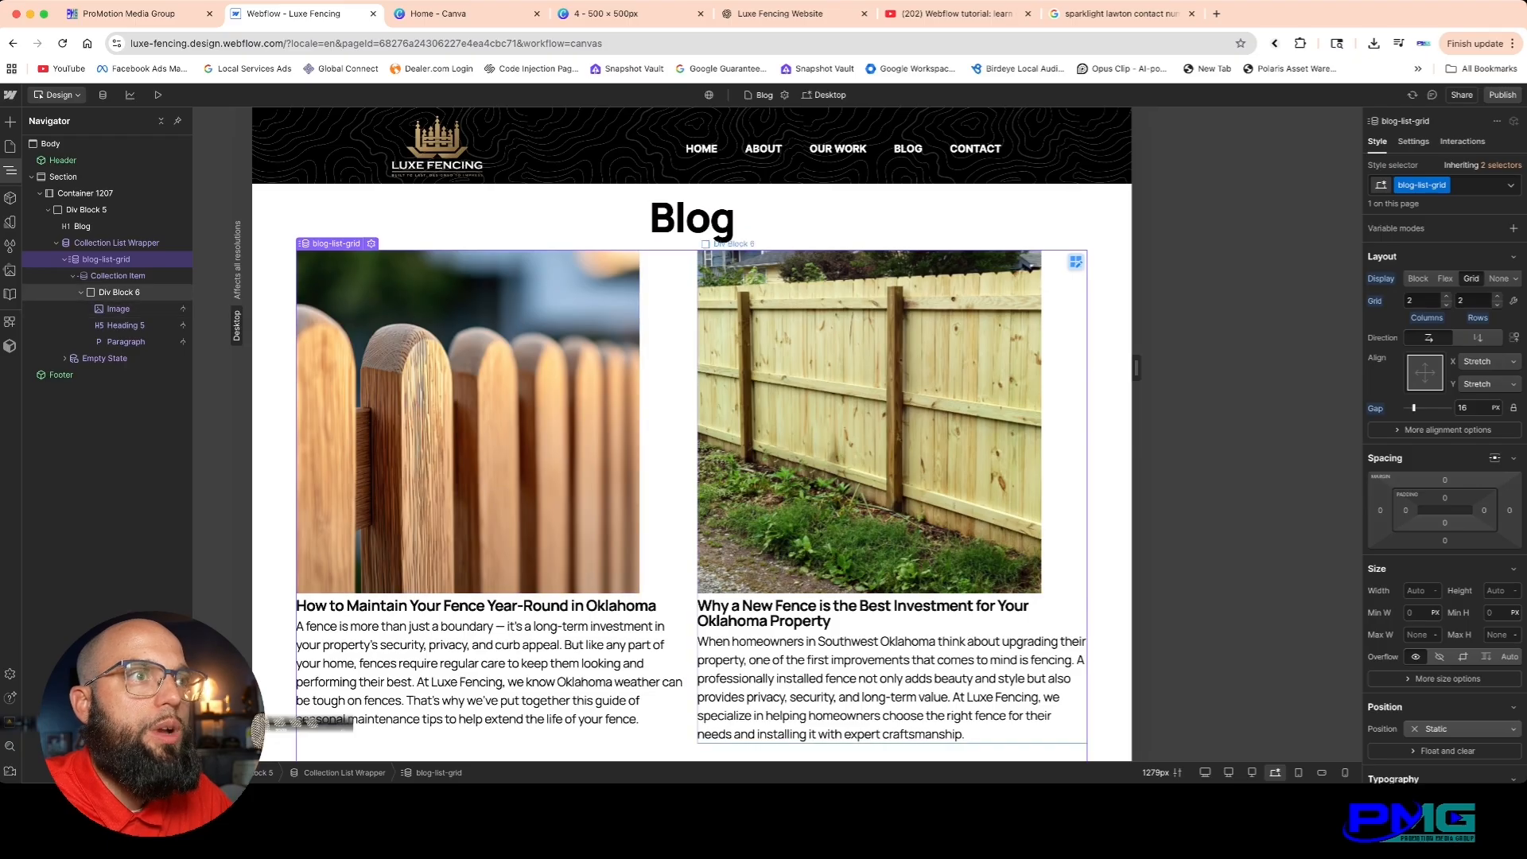
pyautogui.scroll(-6, 1029, 265)
pyautogui.scroll(-5, 1031, 184)
pyautogui.scroll(12, 1030, 184)
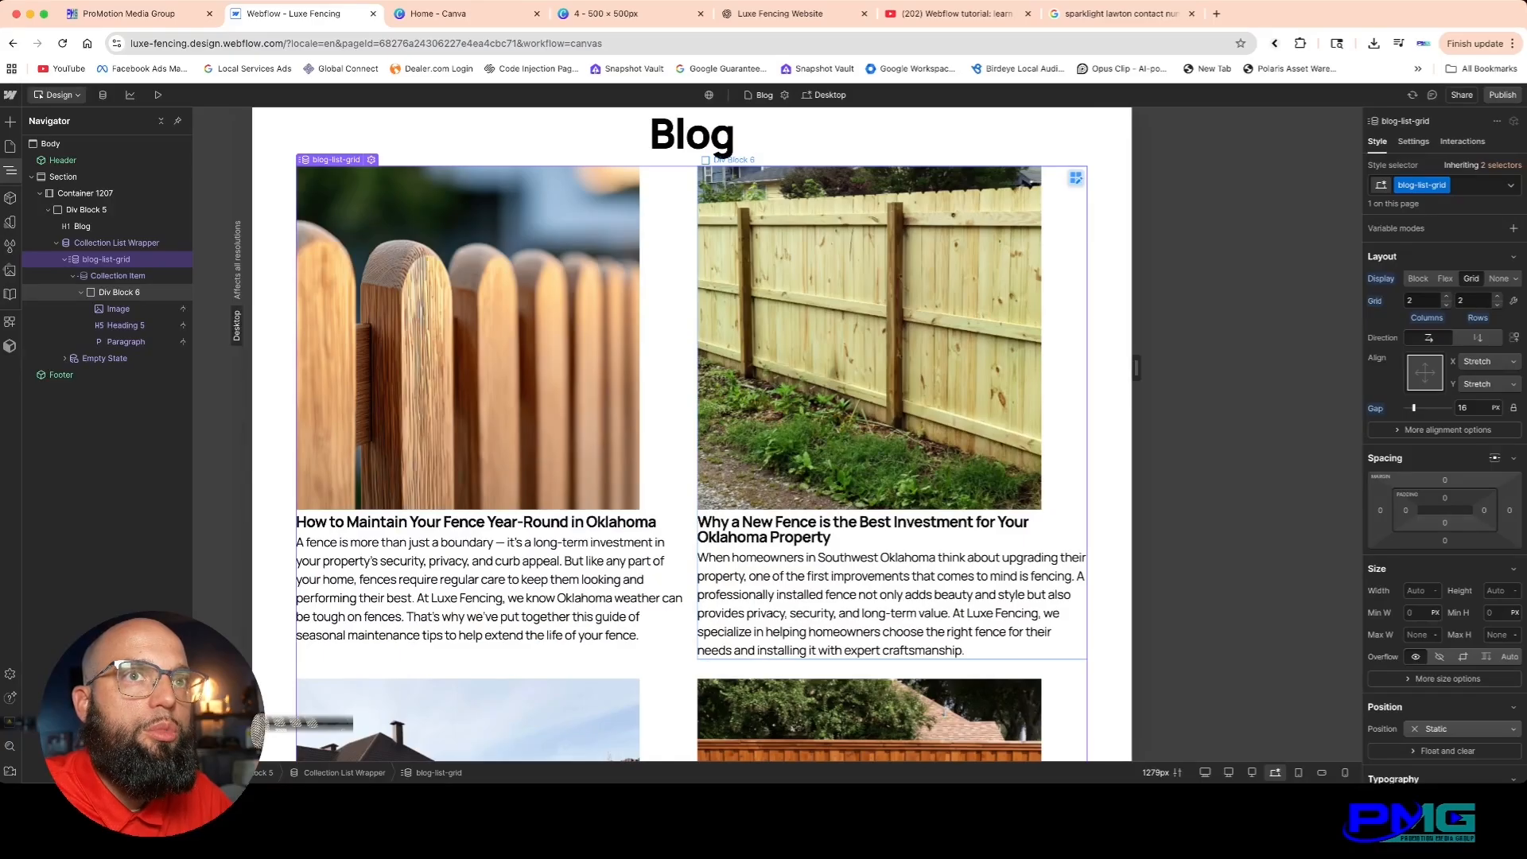
pyautogui.click(1446, 296)
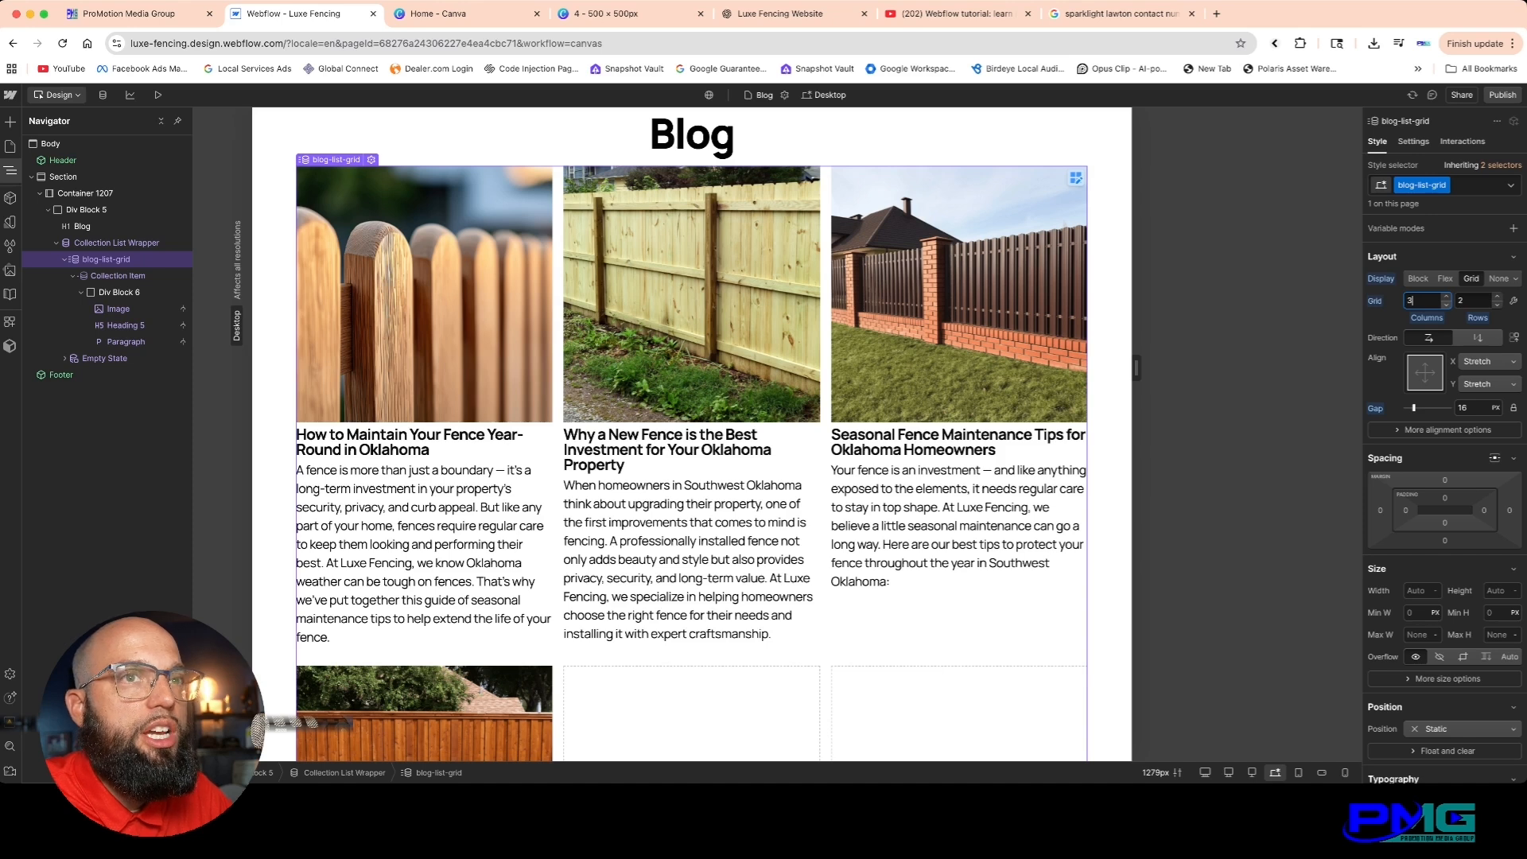
pyautogui.press('Down')
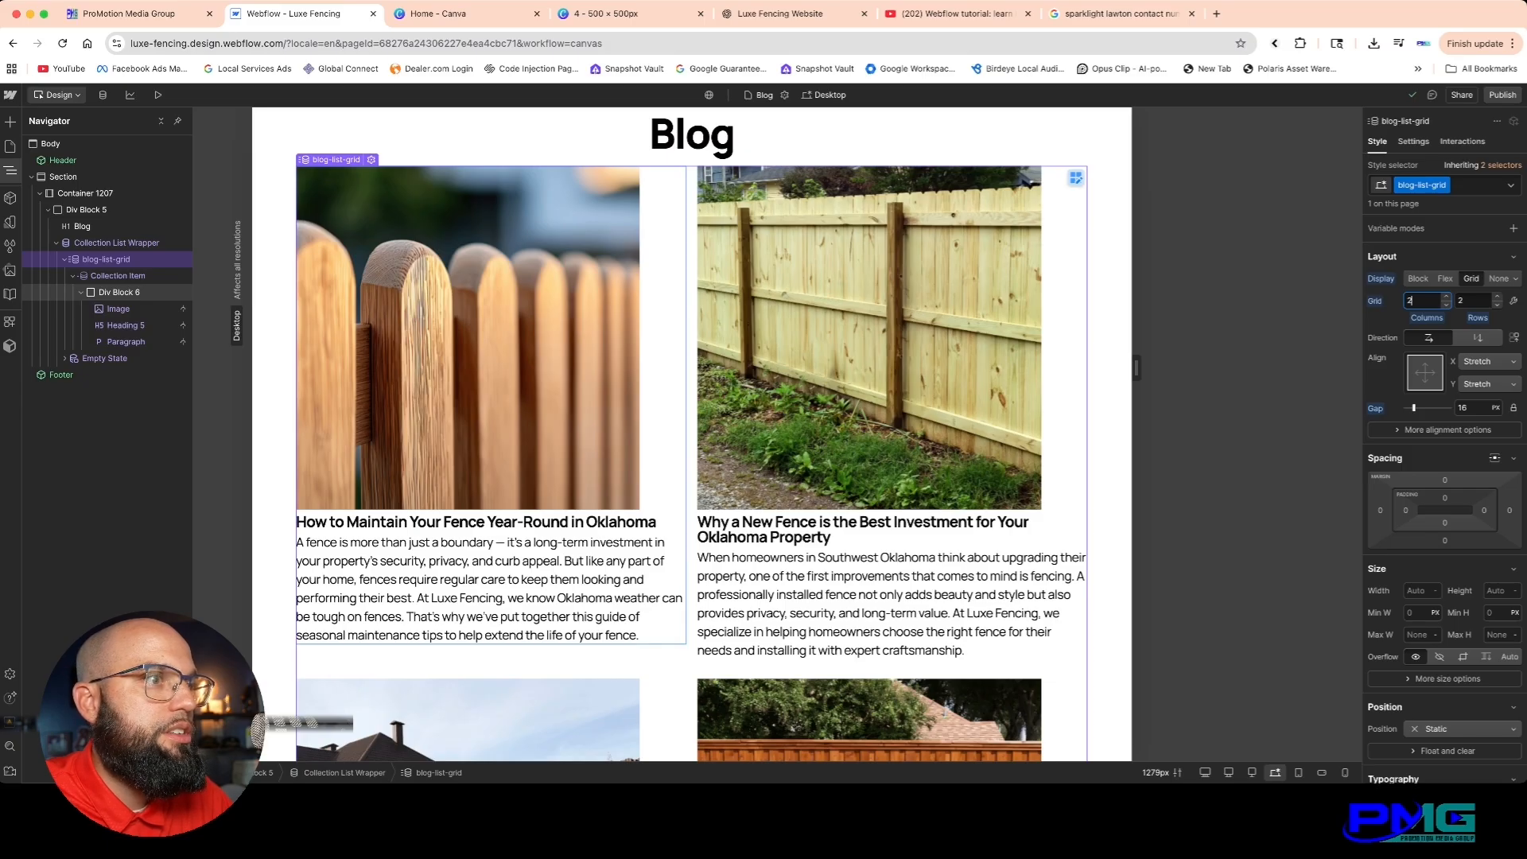
# Step: Set the top and bottom margins of the collection item's image to 15 px each
pyautogui.click(118, 292)
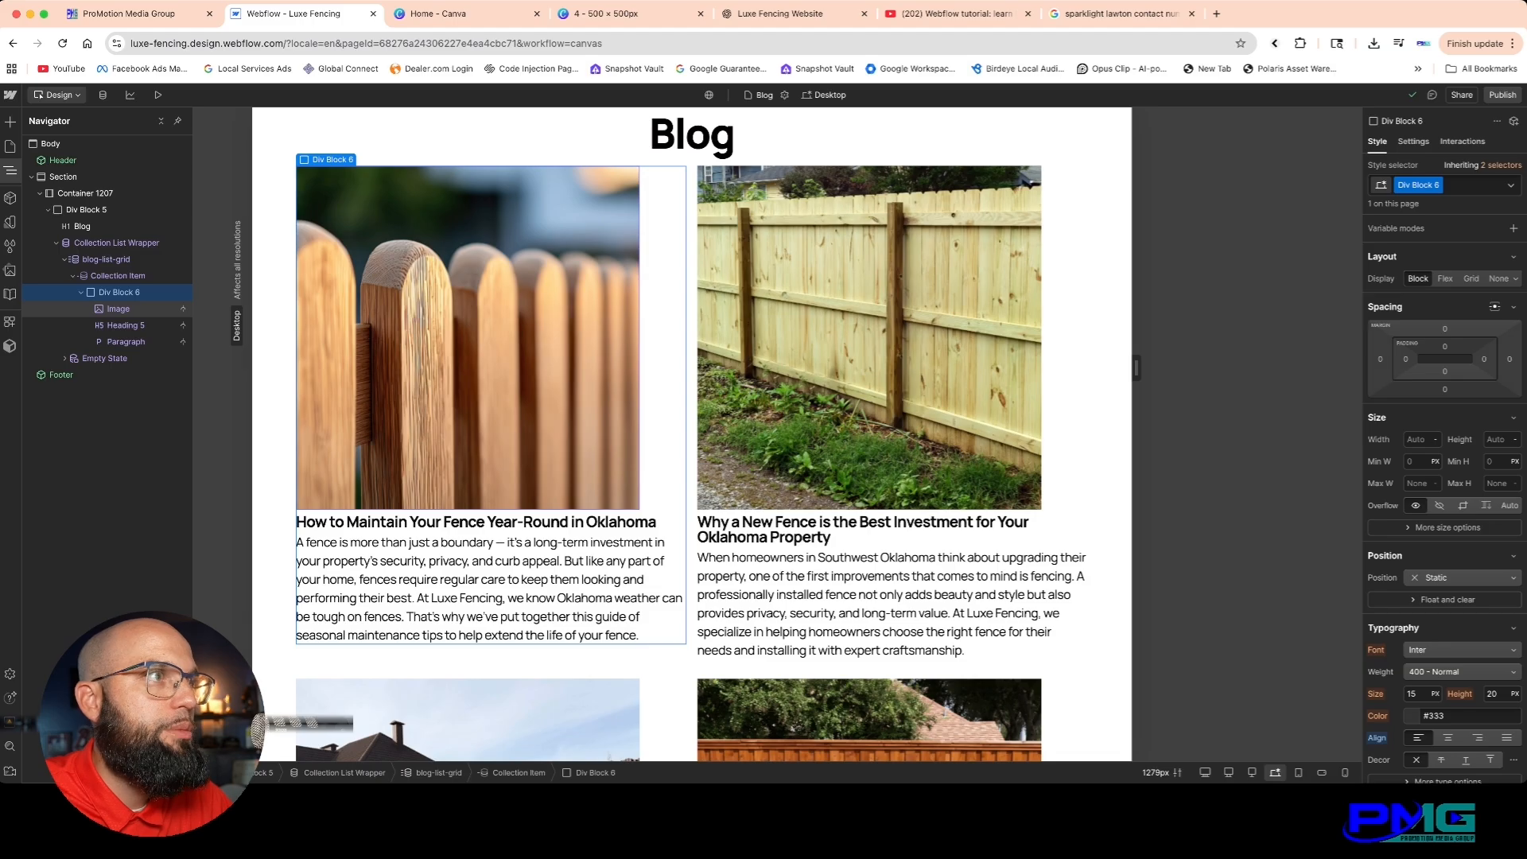
pyautogui.click(118, 308)
pyautogui.click(1444, 350)
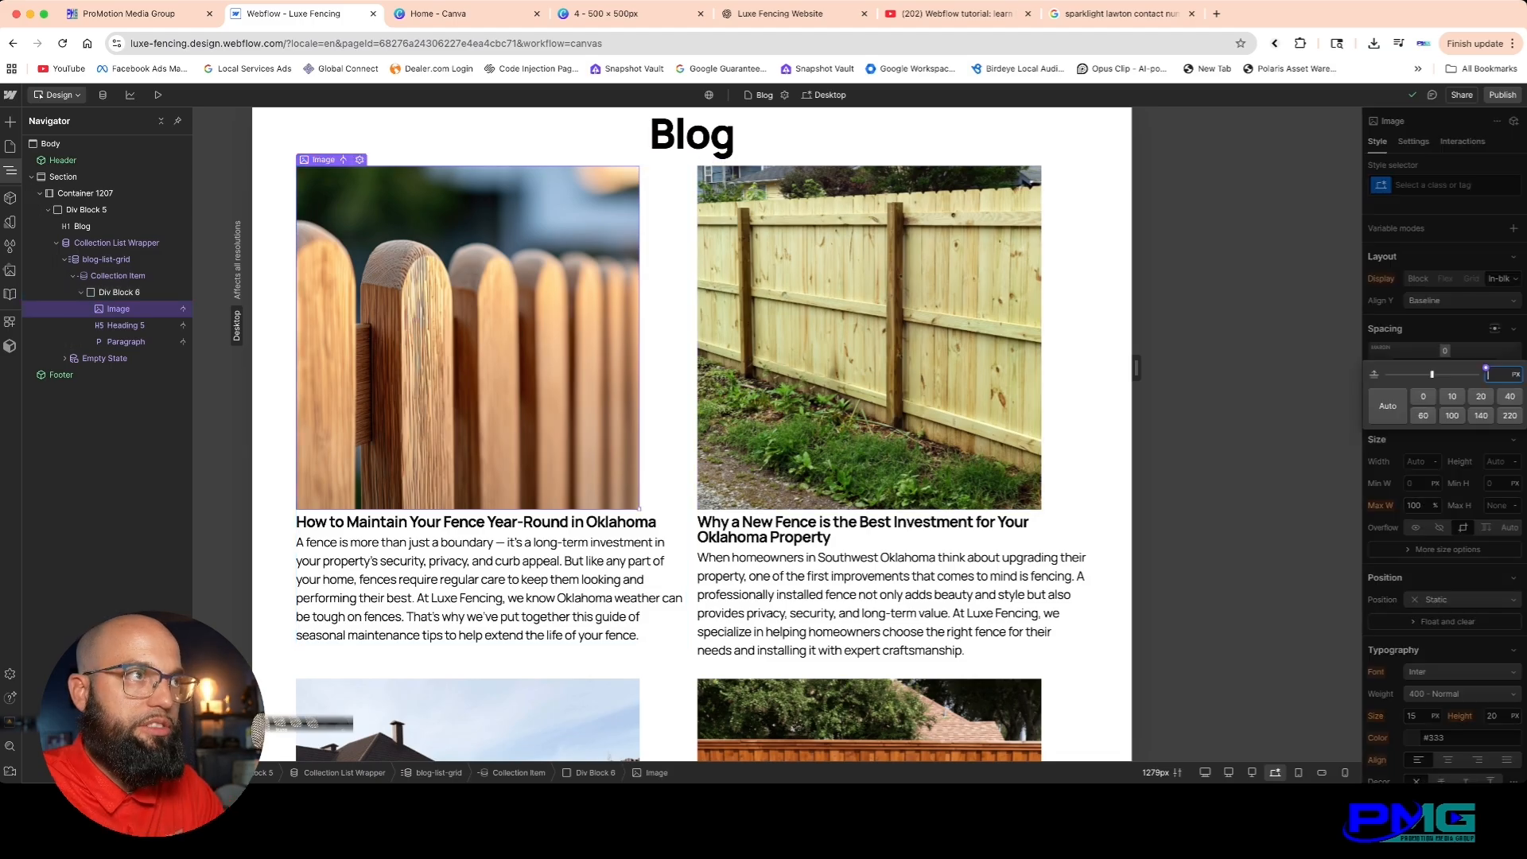
pyautogui.write('15')
pyautogui.press('Return')
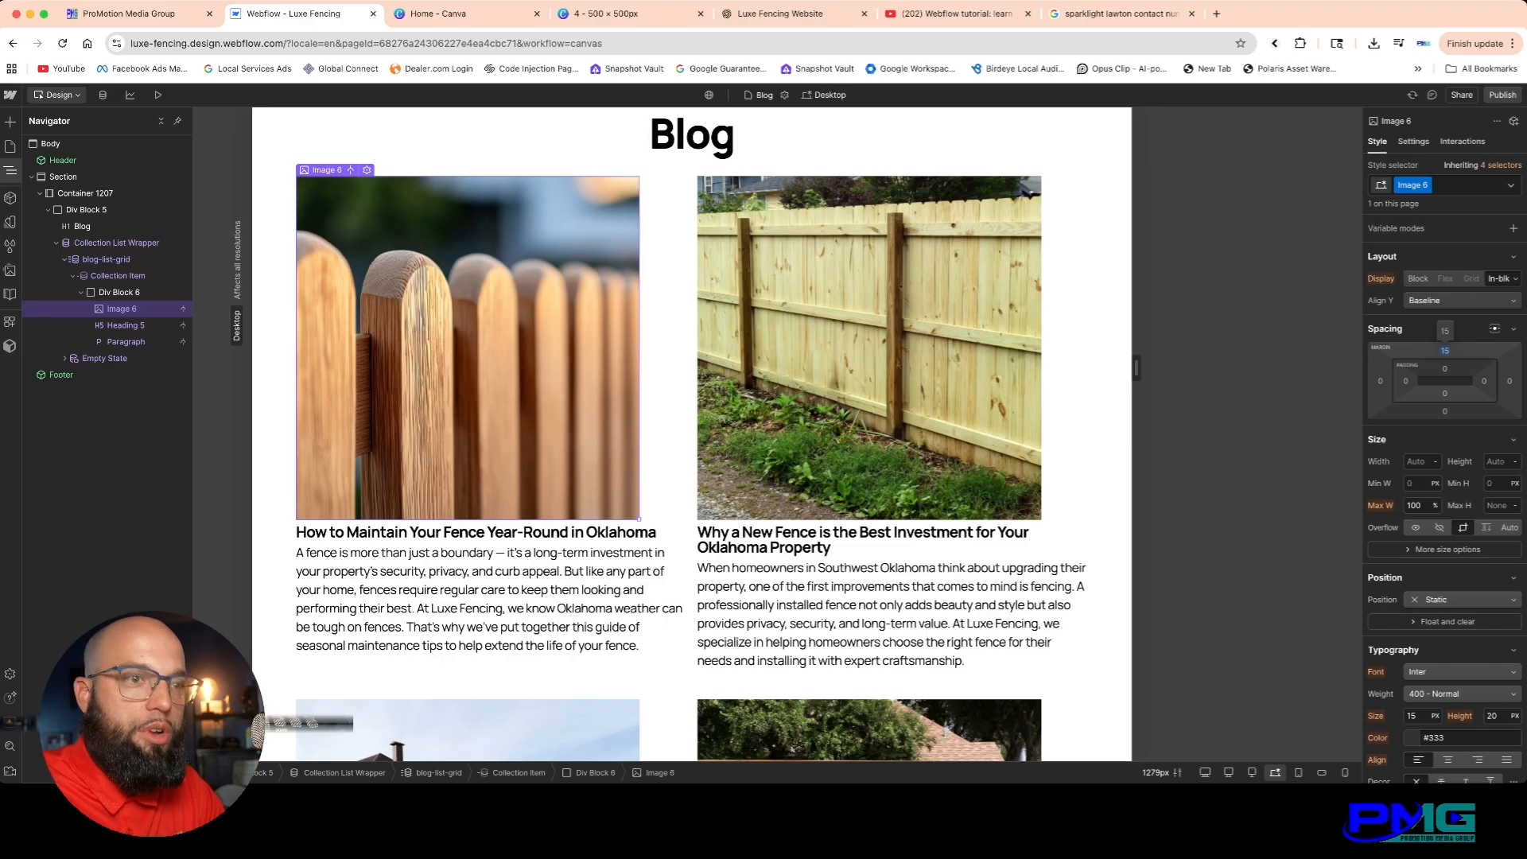
pyautogui.click(1445, 411)
pyautogui.write('15')
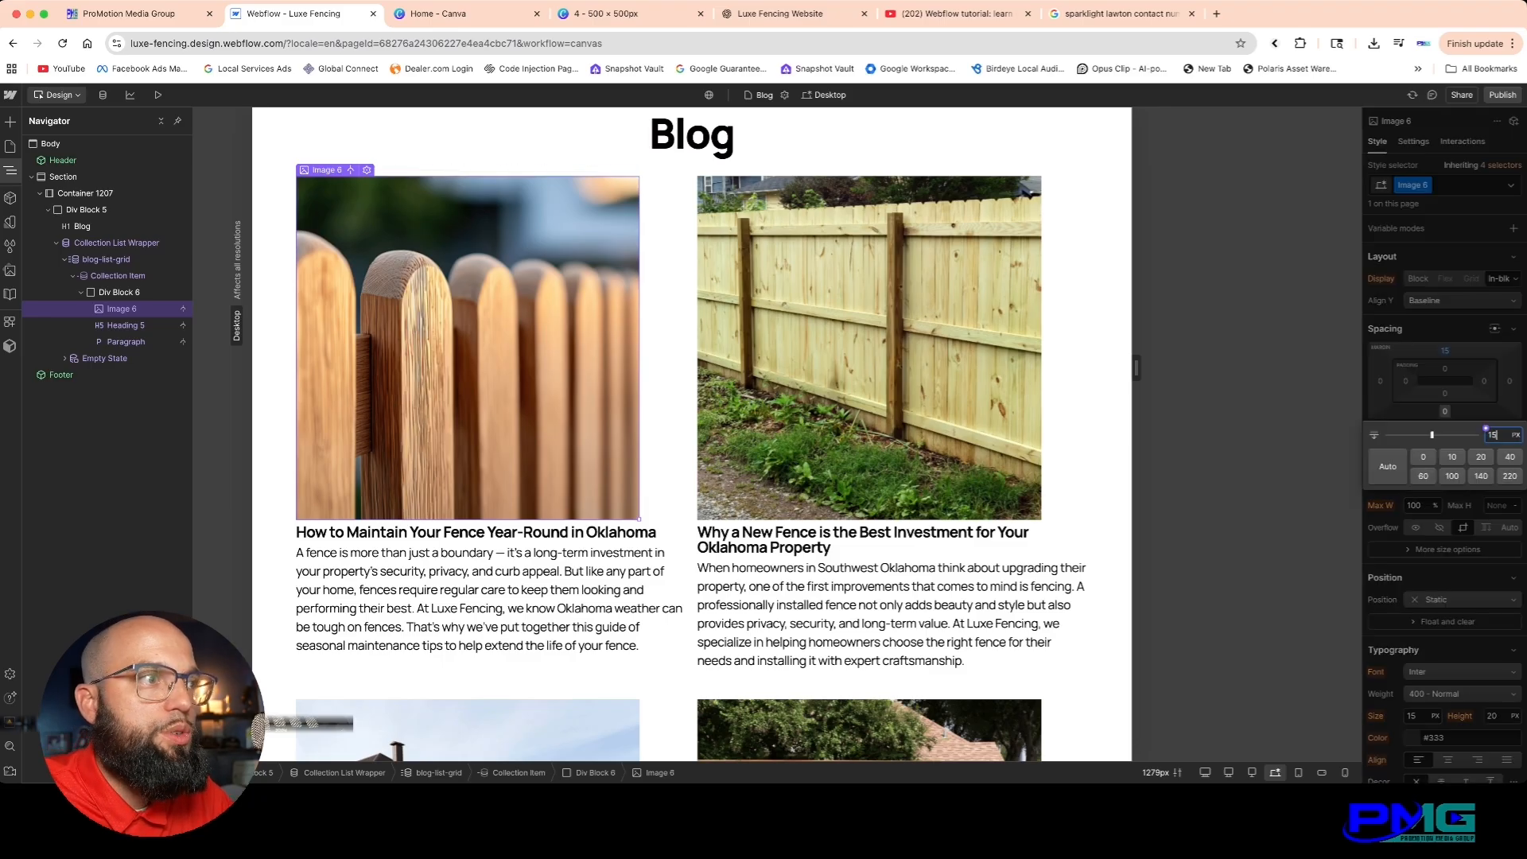
pyautogui.press('Return')
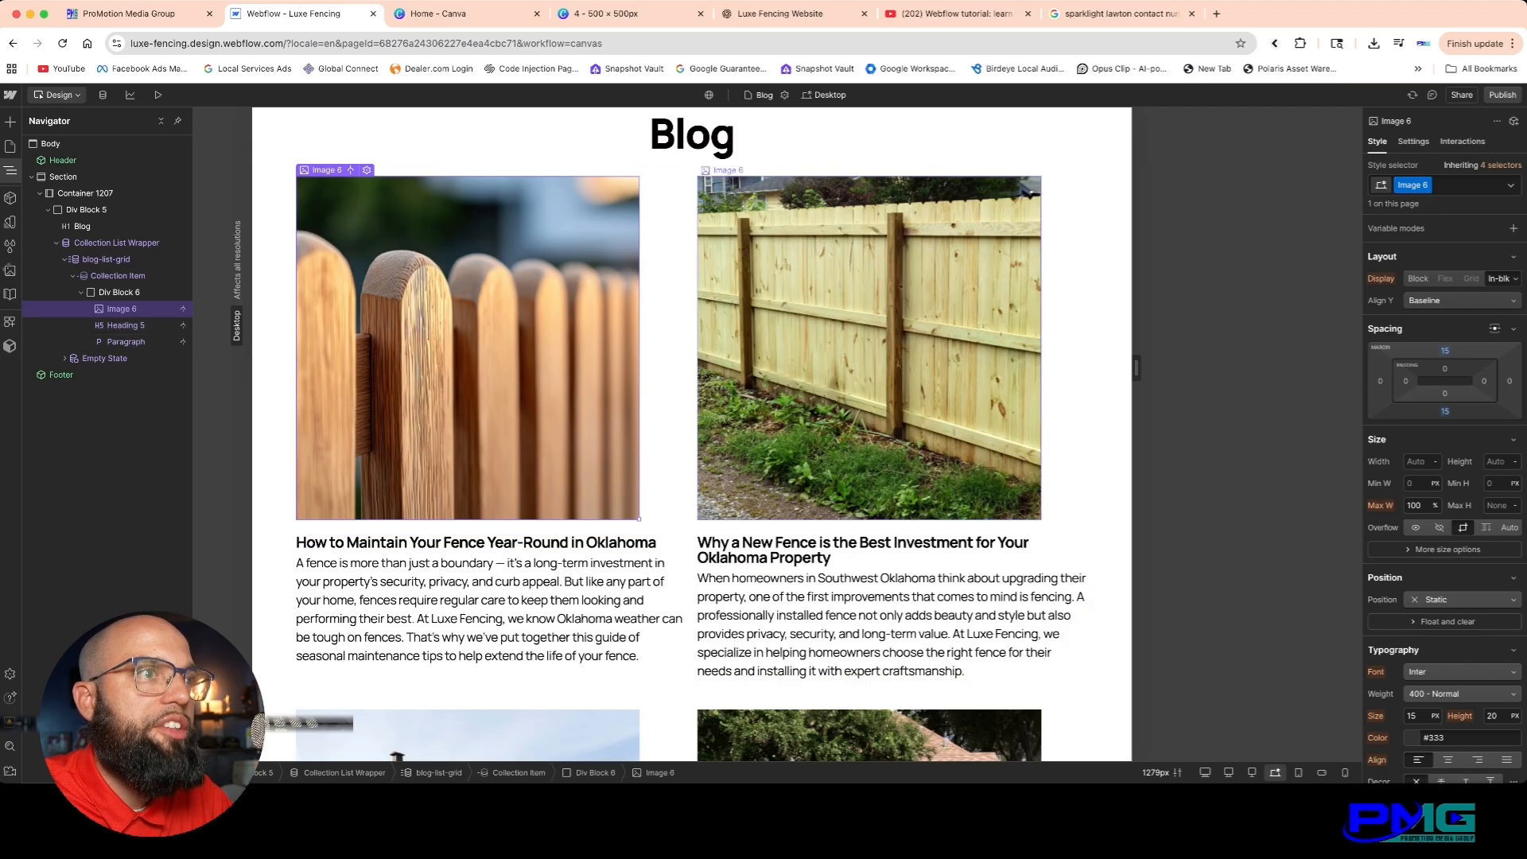
# Step: Try adding a Button element below the summary paragraph in the blog collection item
pyautogui.scroll(-5, 713, 434)
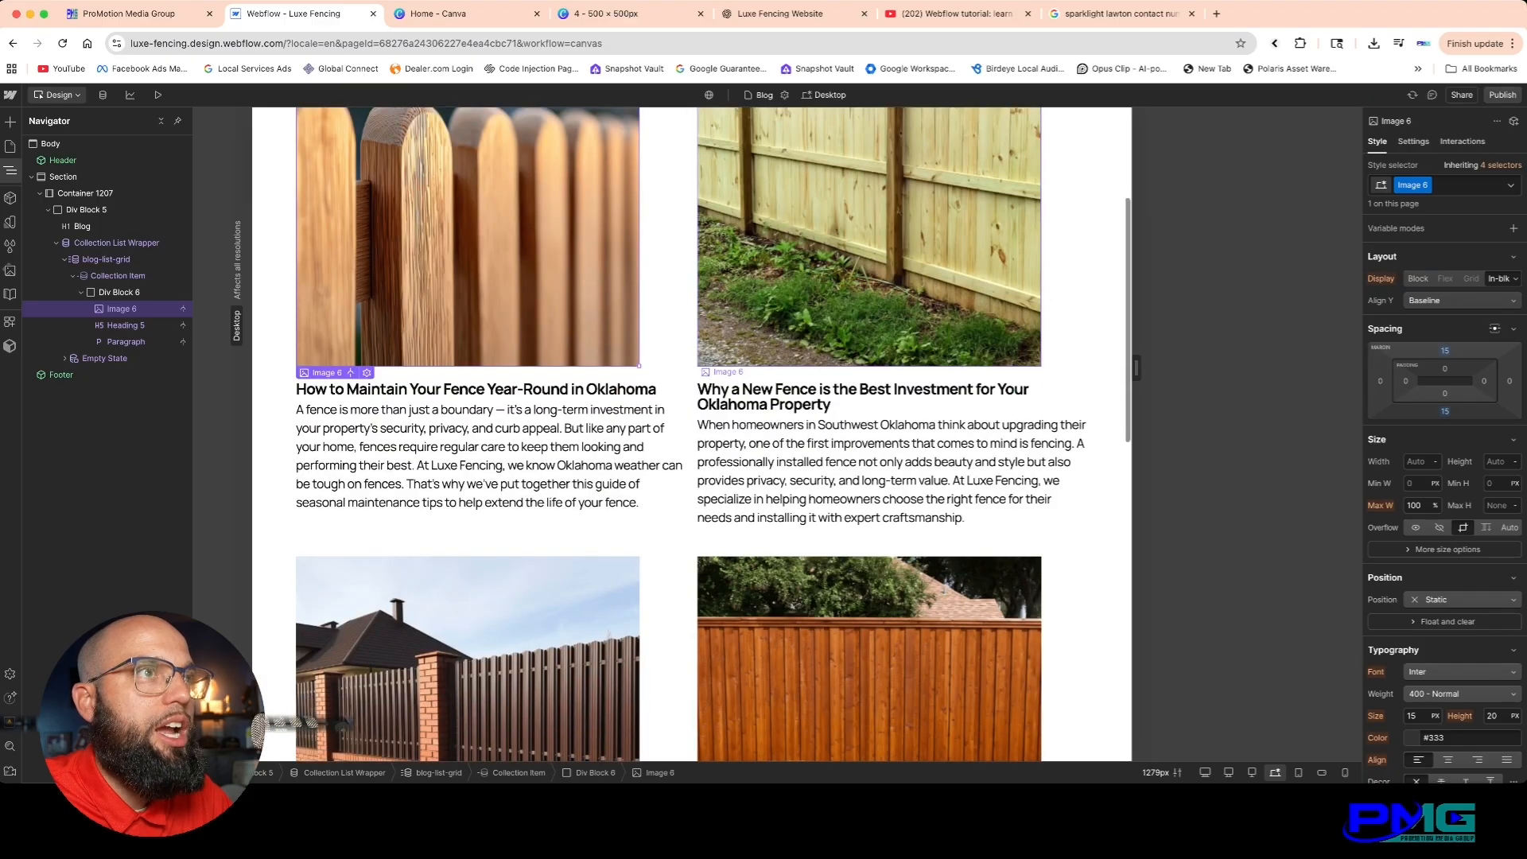
pyautogui.scroll(-5, 692, 434)
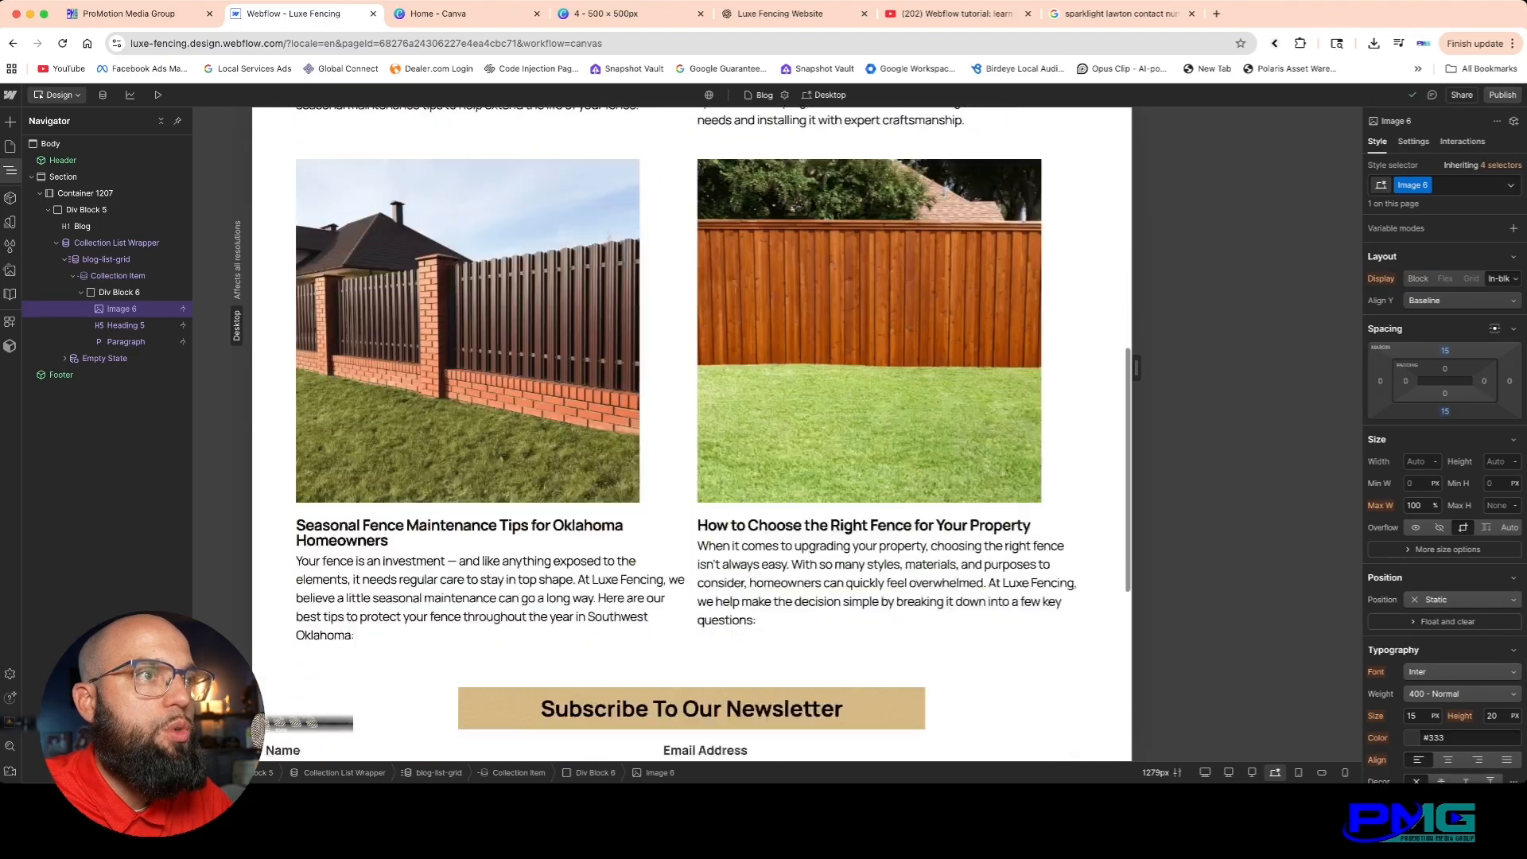
pyautogui.scroll(6, 692, 435)
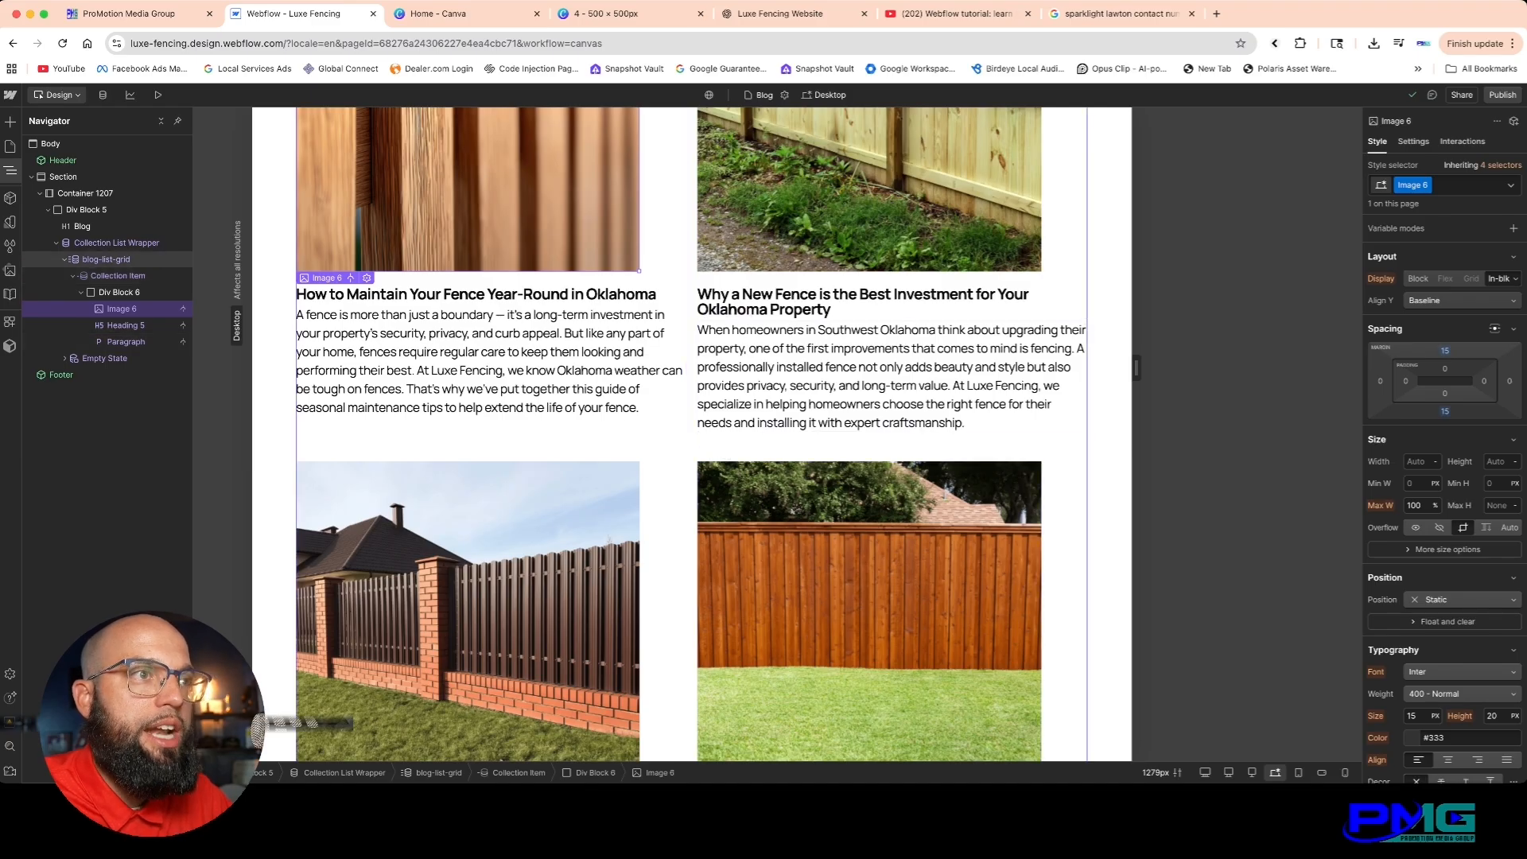
pyautogui.scroll(-4, 869, 334)
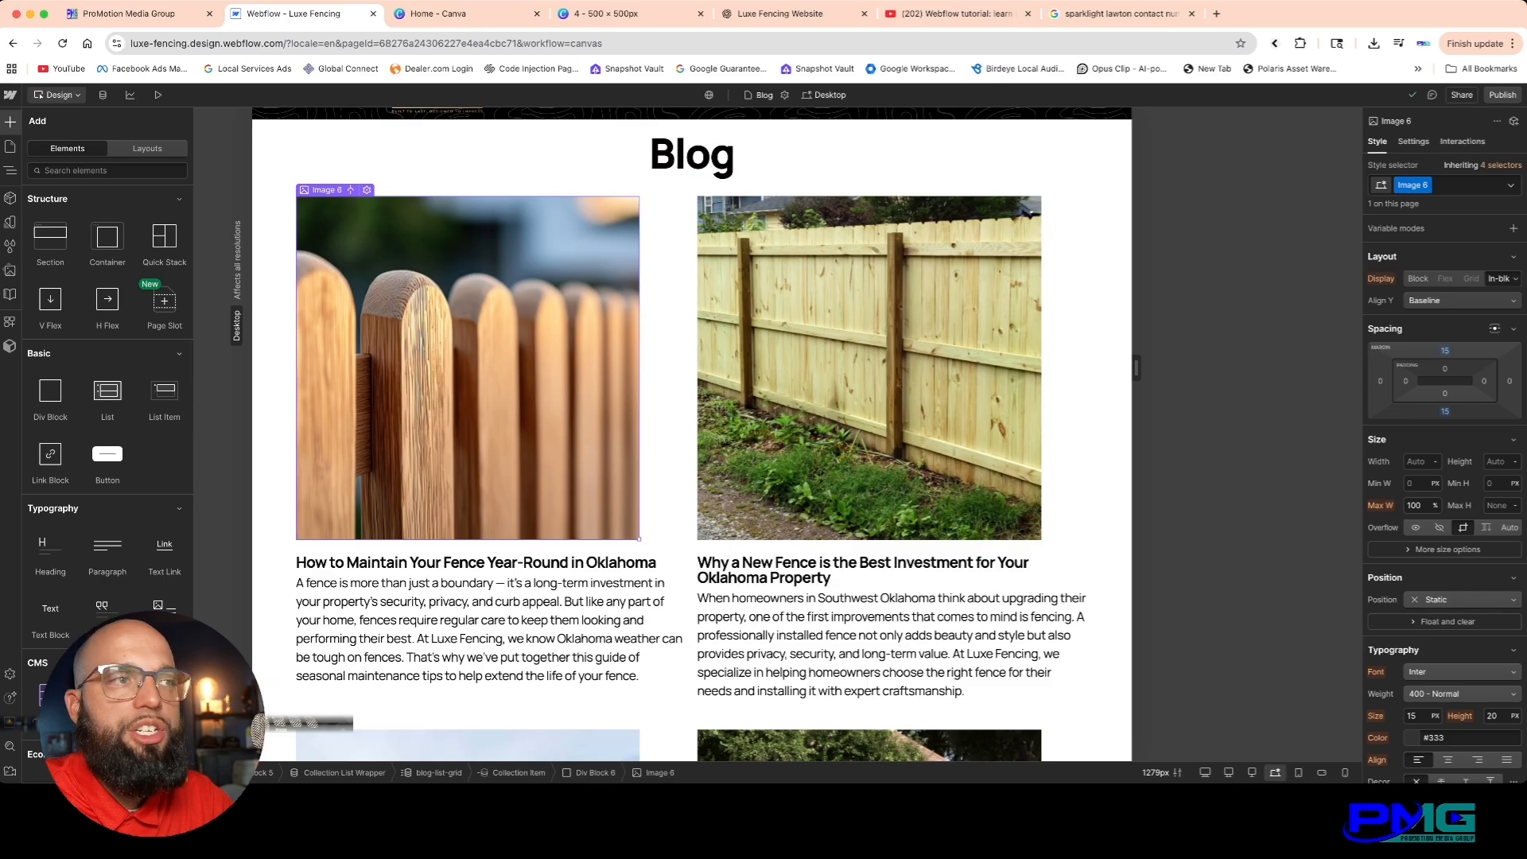
pyautogui.press('a')
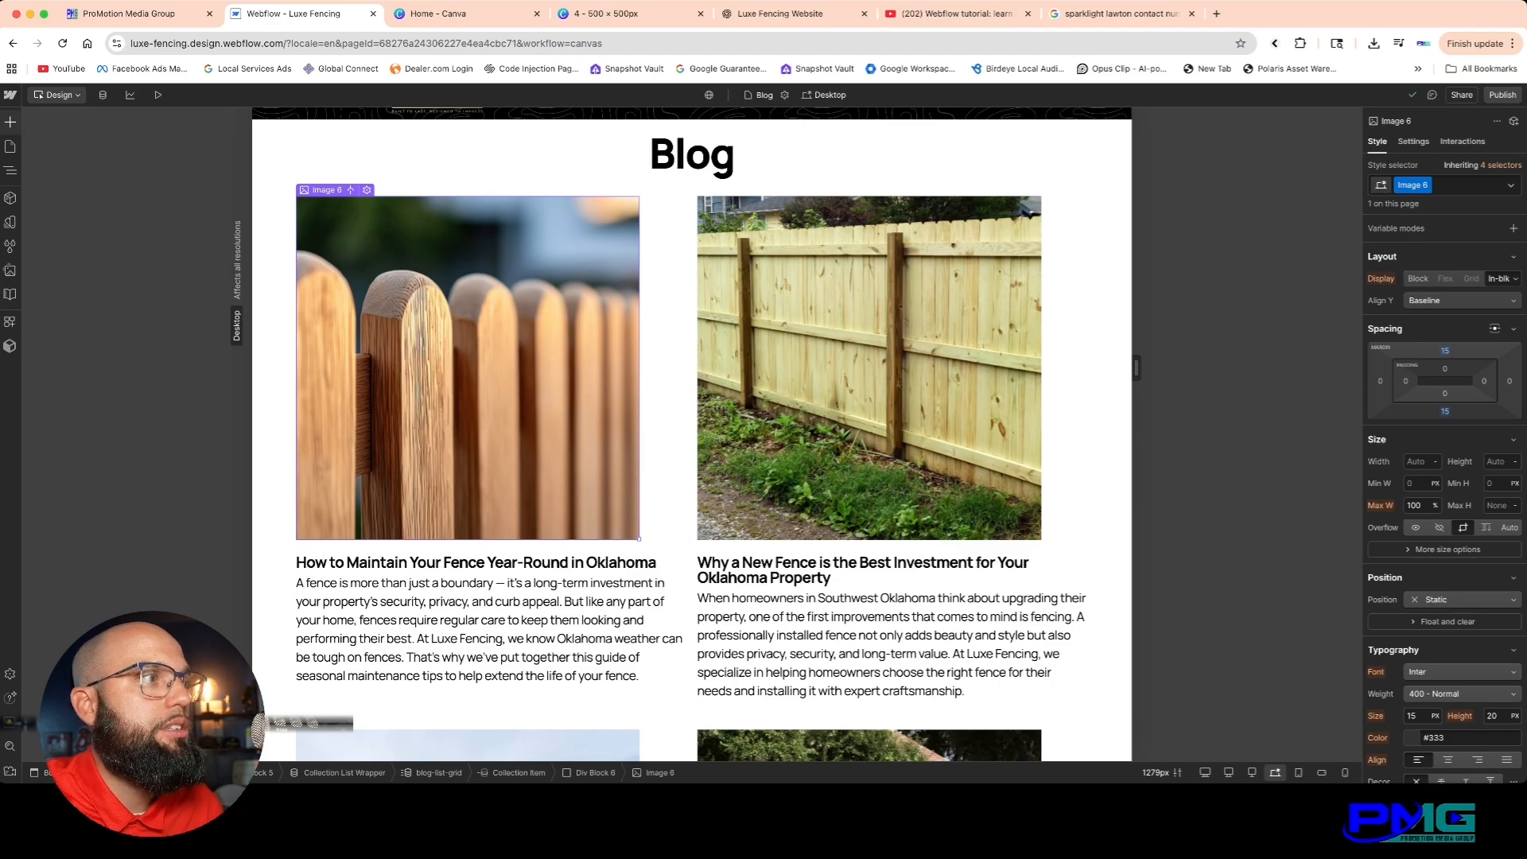
pyautogui.click(10, 122)
pyautogui.click(107, 459)
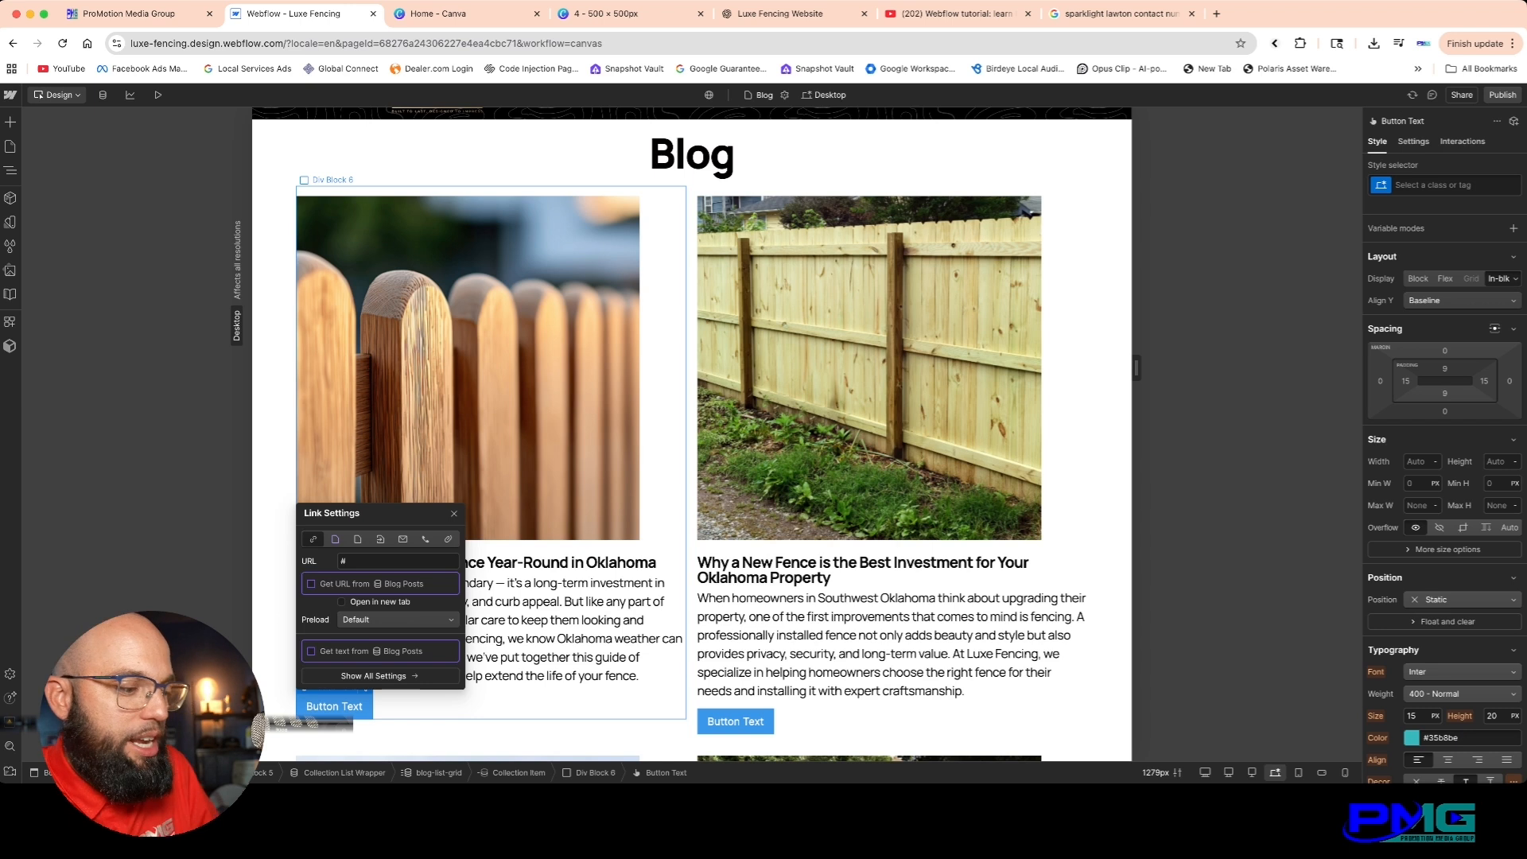
pyautogui.press('super+z')
pyautogui.press('super+z')
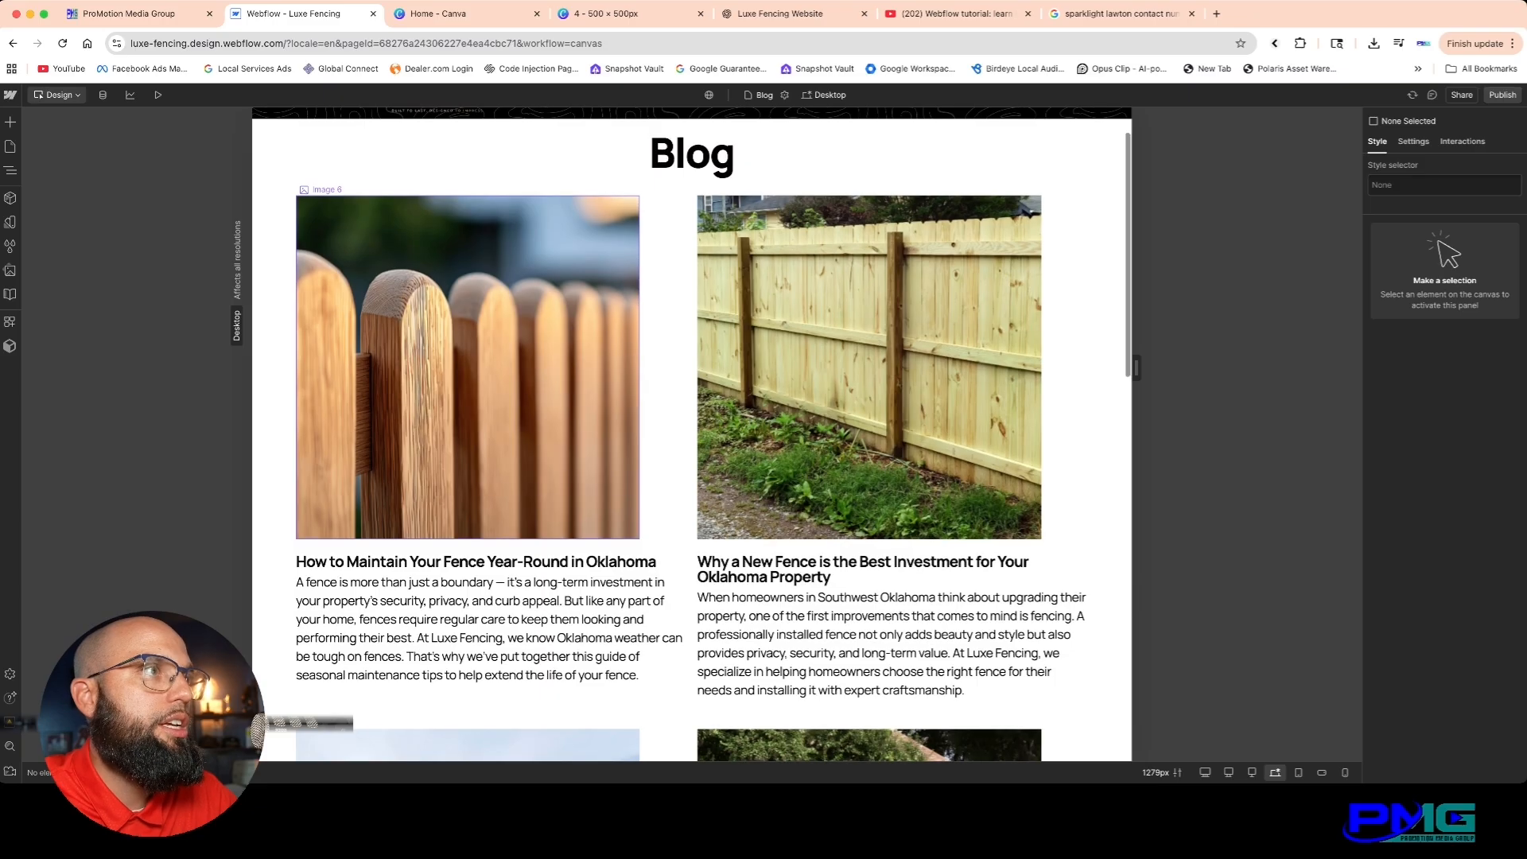
# Step: Wrap the collection item's image in a Link Block and give that block the class blog-img-link
pyautogui.click(467, 368)
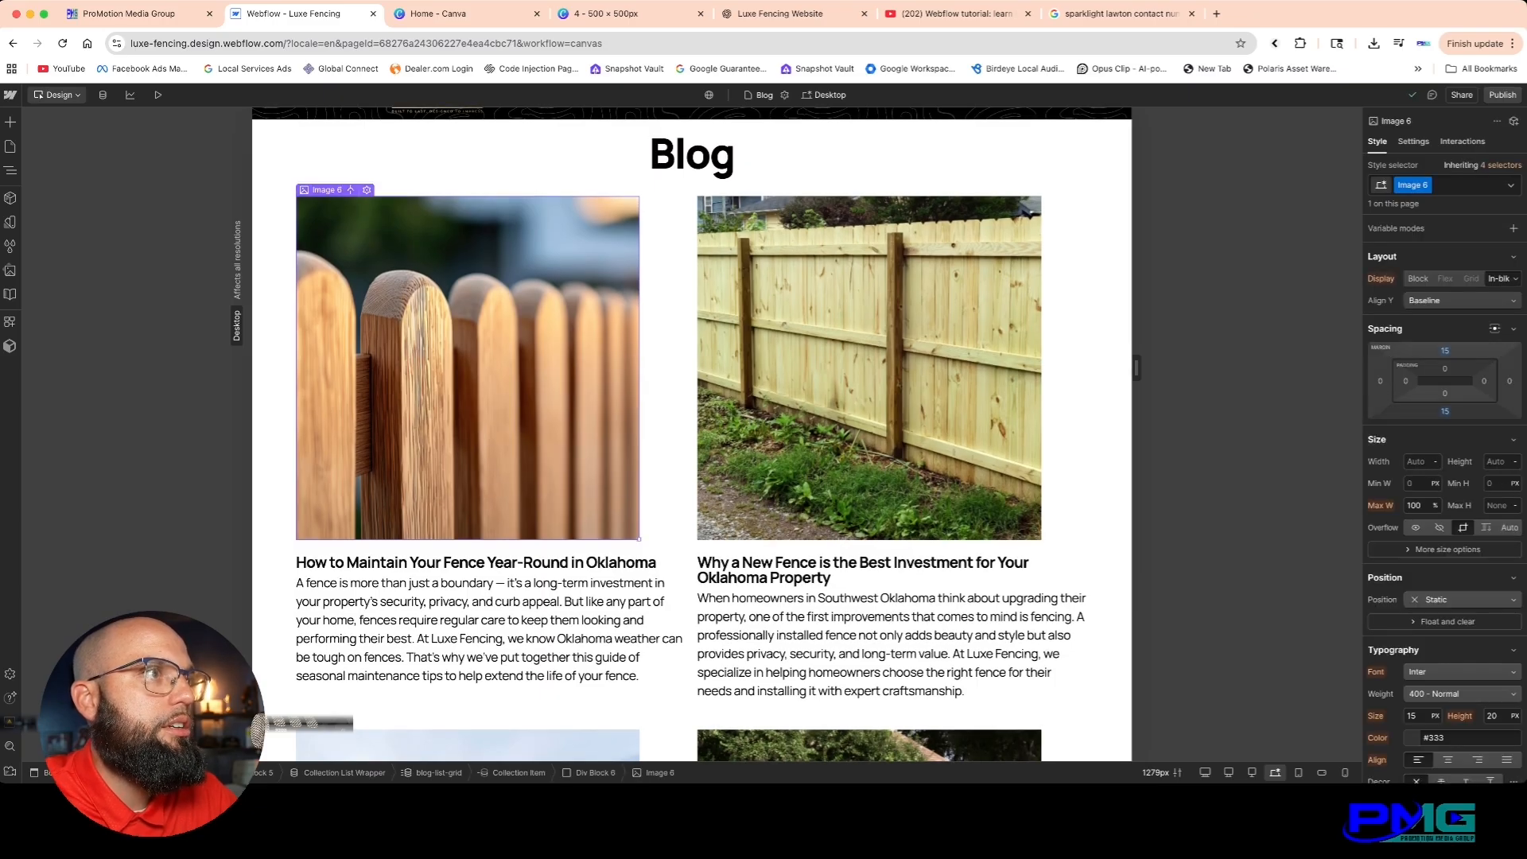
pyautogui.rightClick(354, 233)
pyautogui.moveTo(426, 259)
pyautogui.click(529, 277)
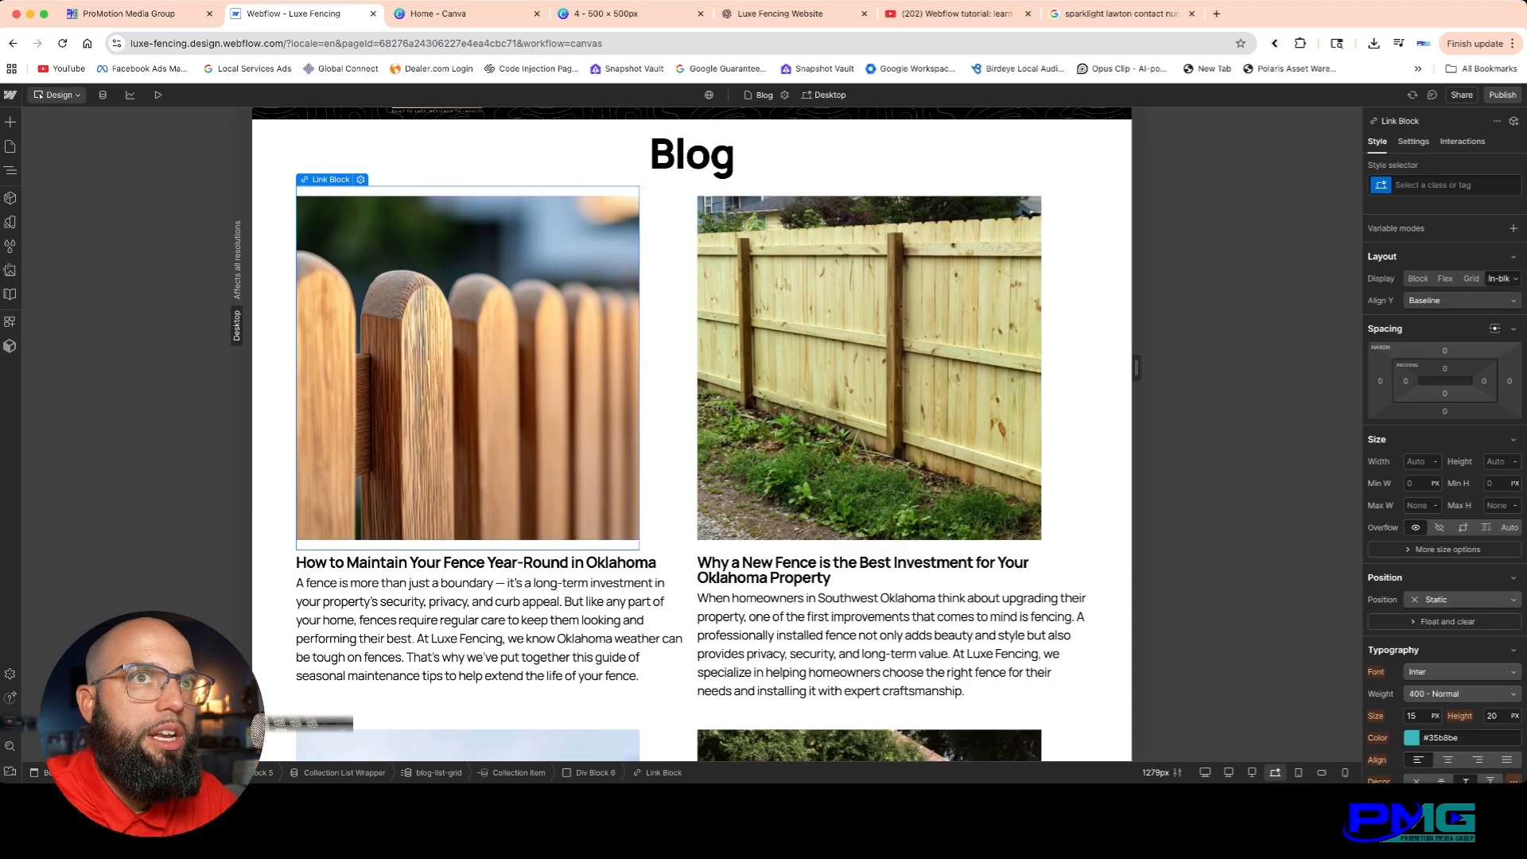
pyautogui.click(1443, 184)
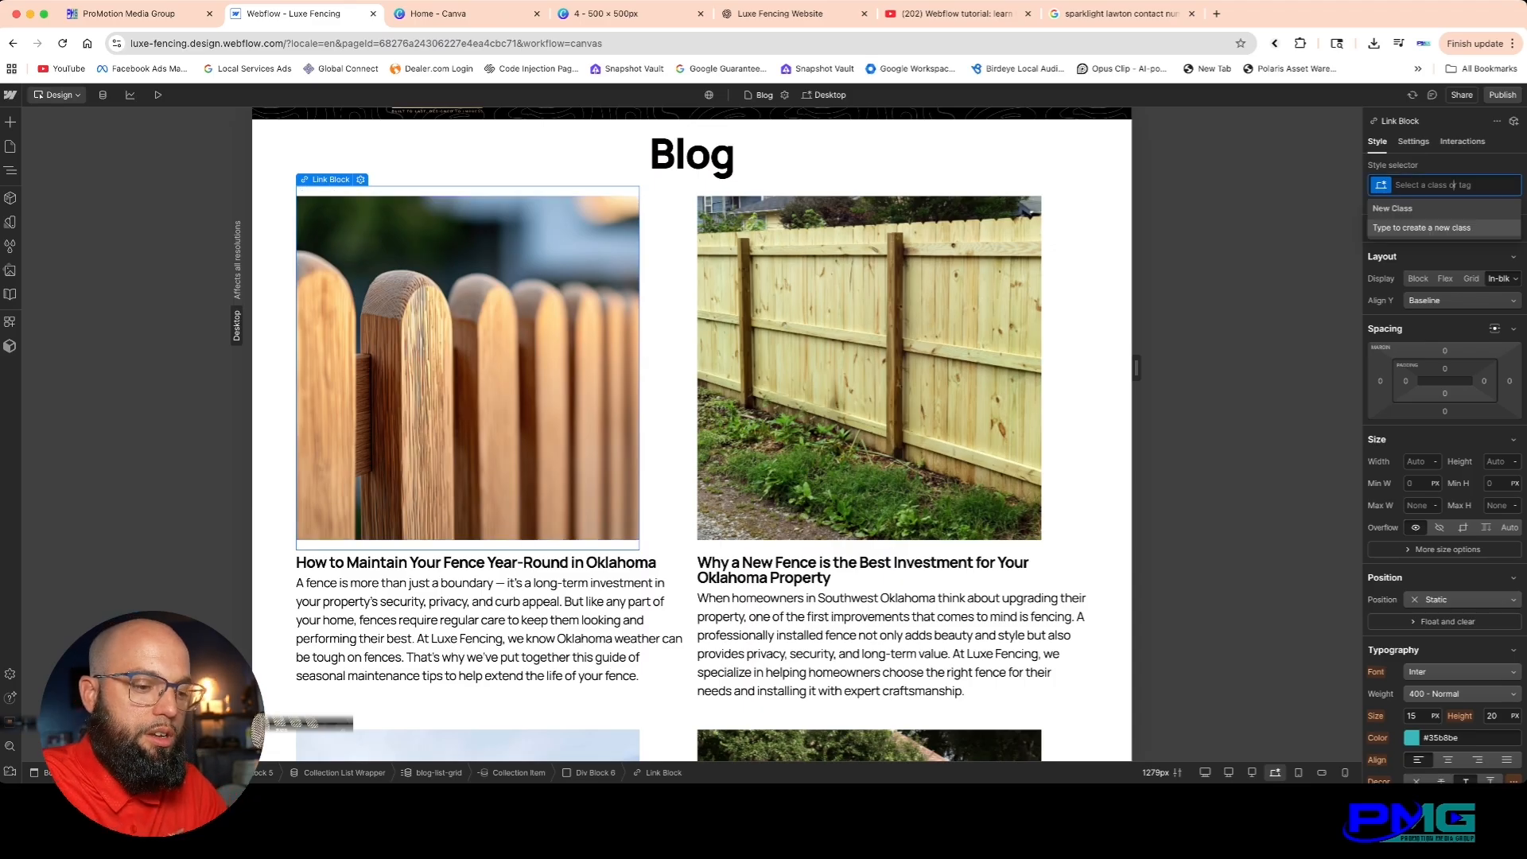
pyautogui.write('blog-img-link')
pyautogui.press('Return')
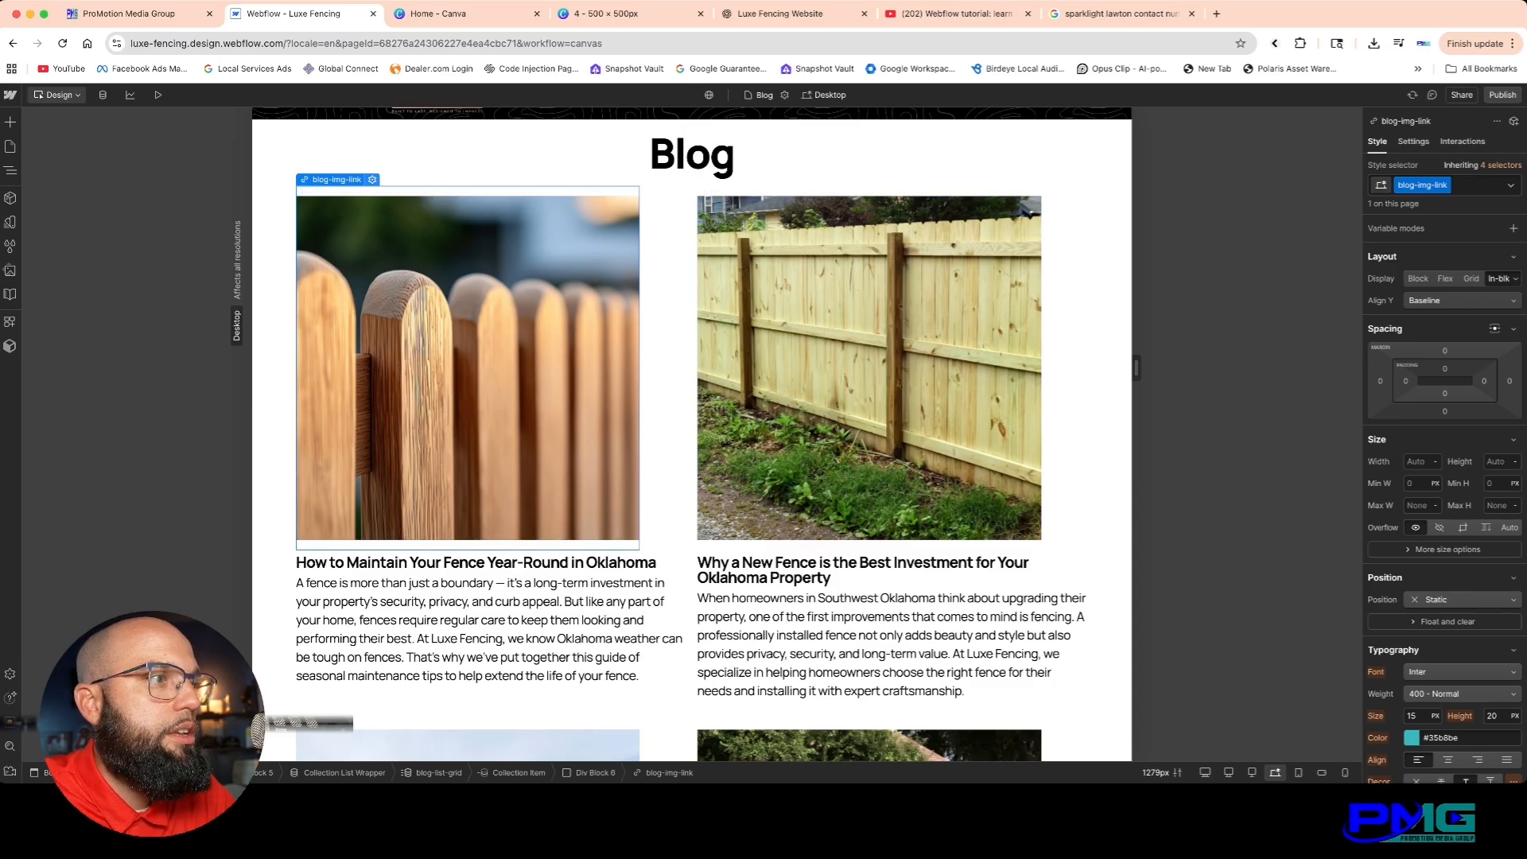
# Step: Link the blog-img-link block around the collection item's image to the Current Blog Post page
pyautogui.press('Return')
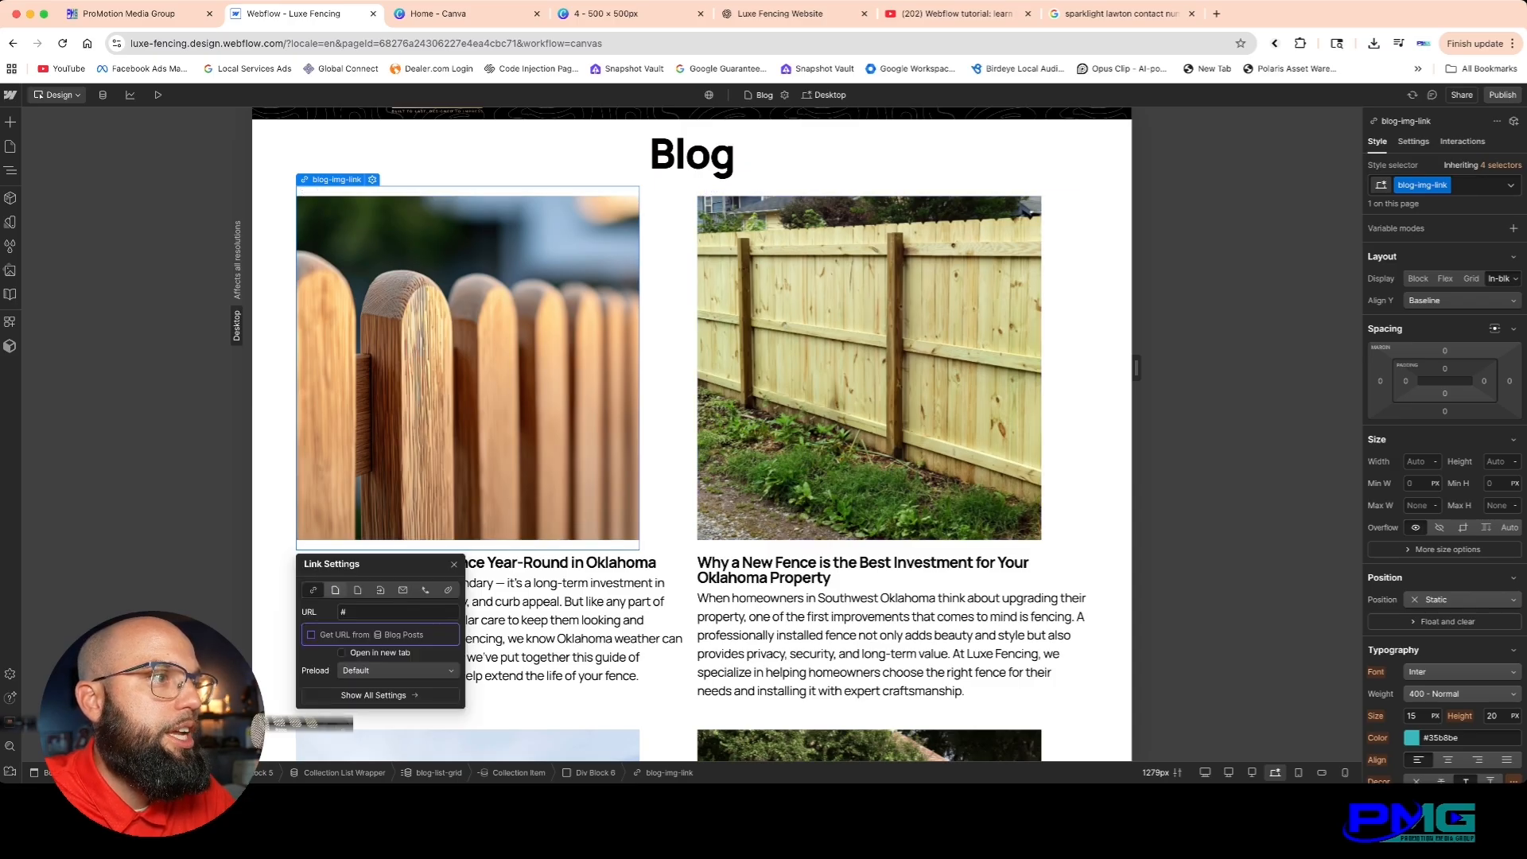
pyautogui.click(335, 589)
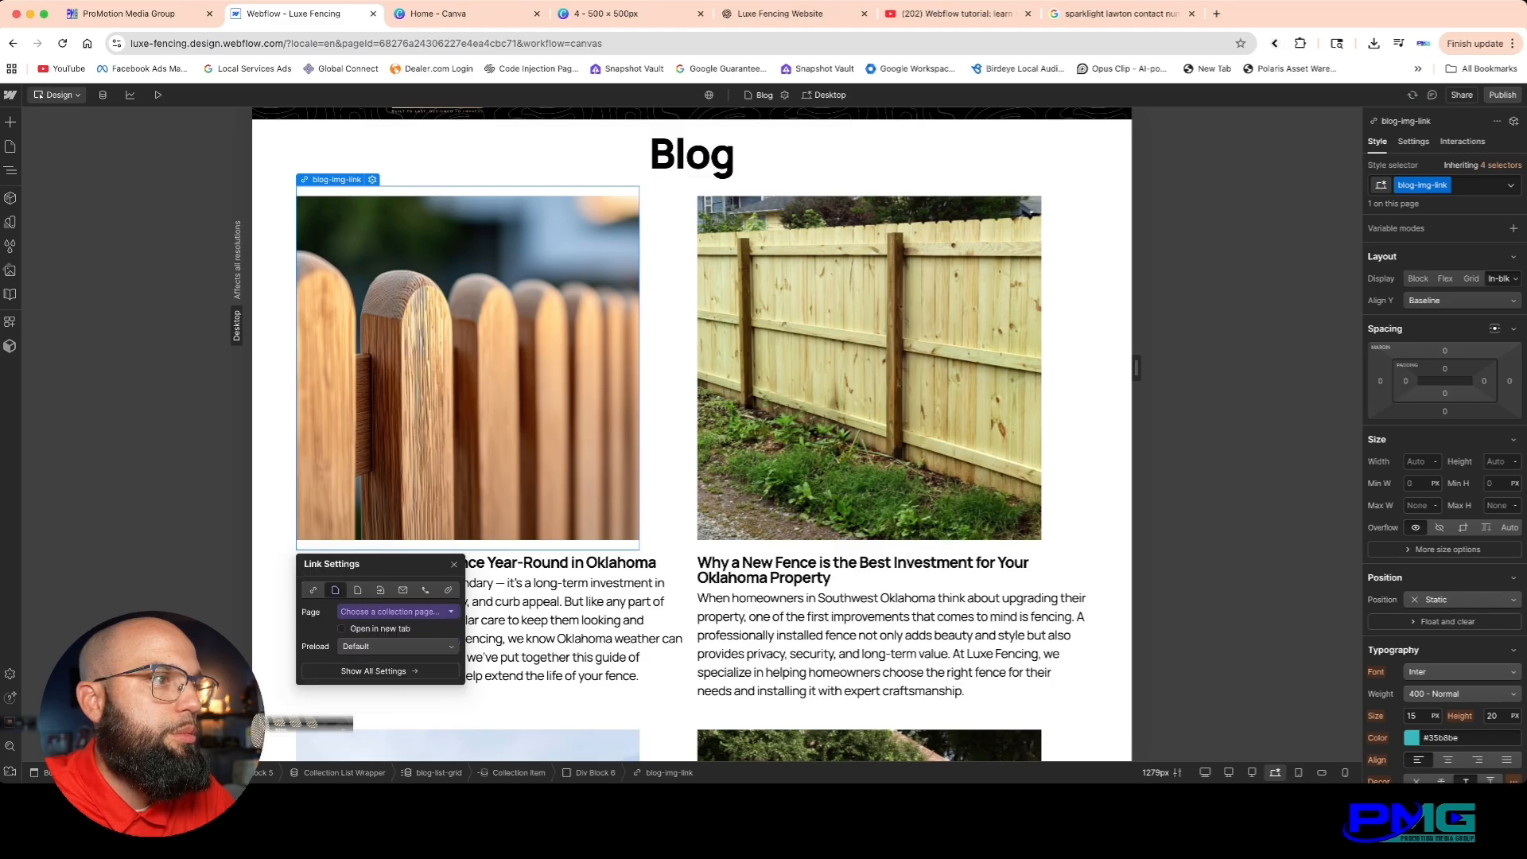
pyautogui.click(396, 611)
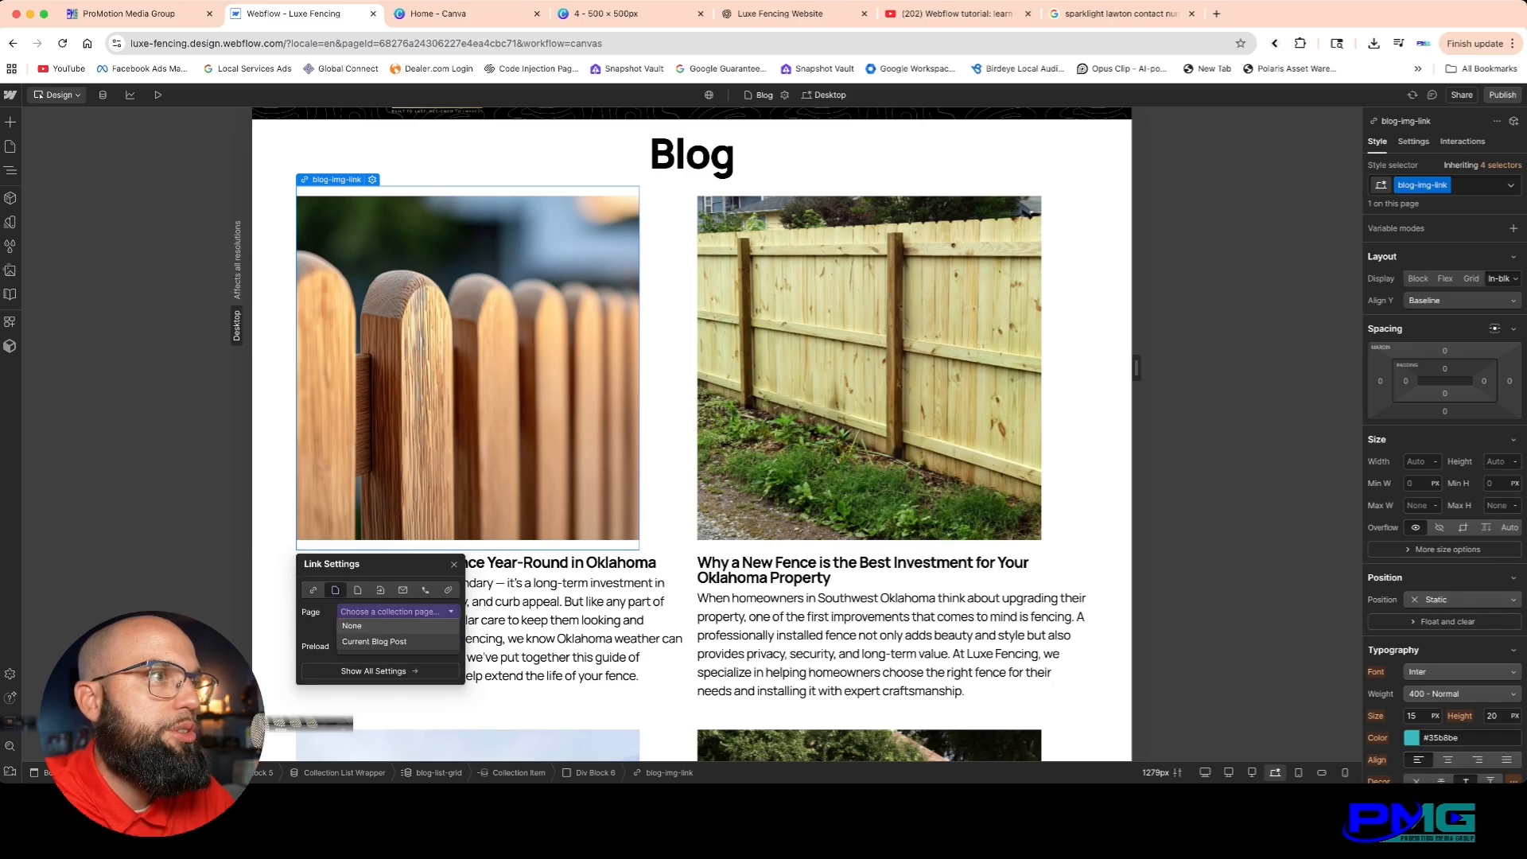
pyautogui.click(374, 641)
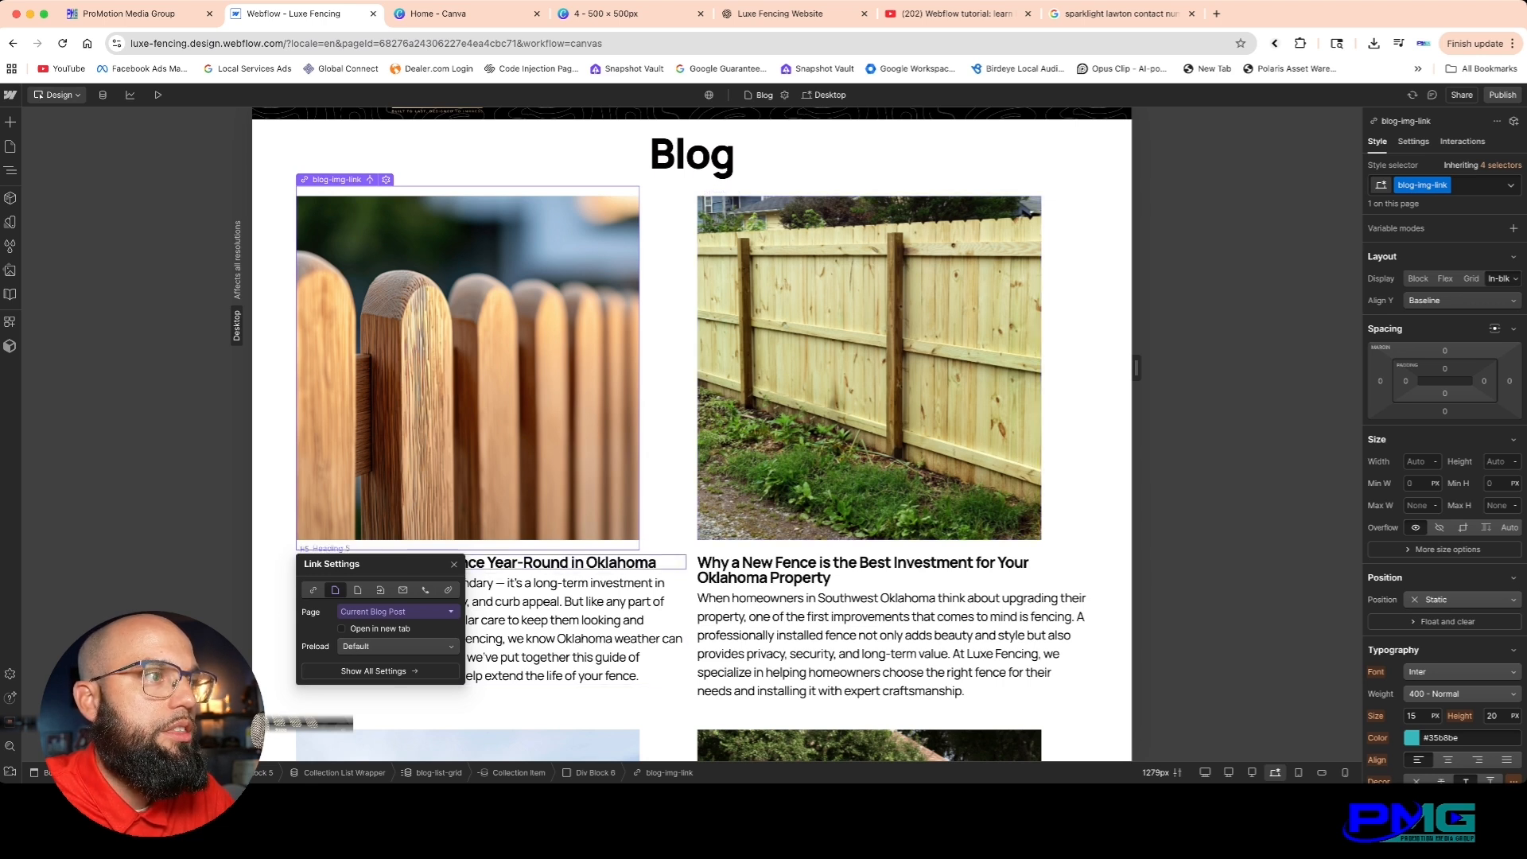
# Step: Wrap the collection item's title heading in a Link Block and give that block the class blog-heading-text
pyautogui.click(560, 562)
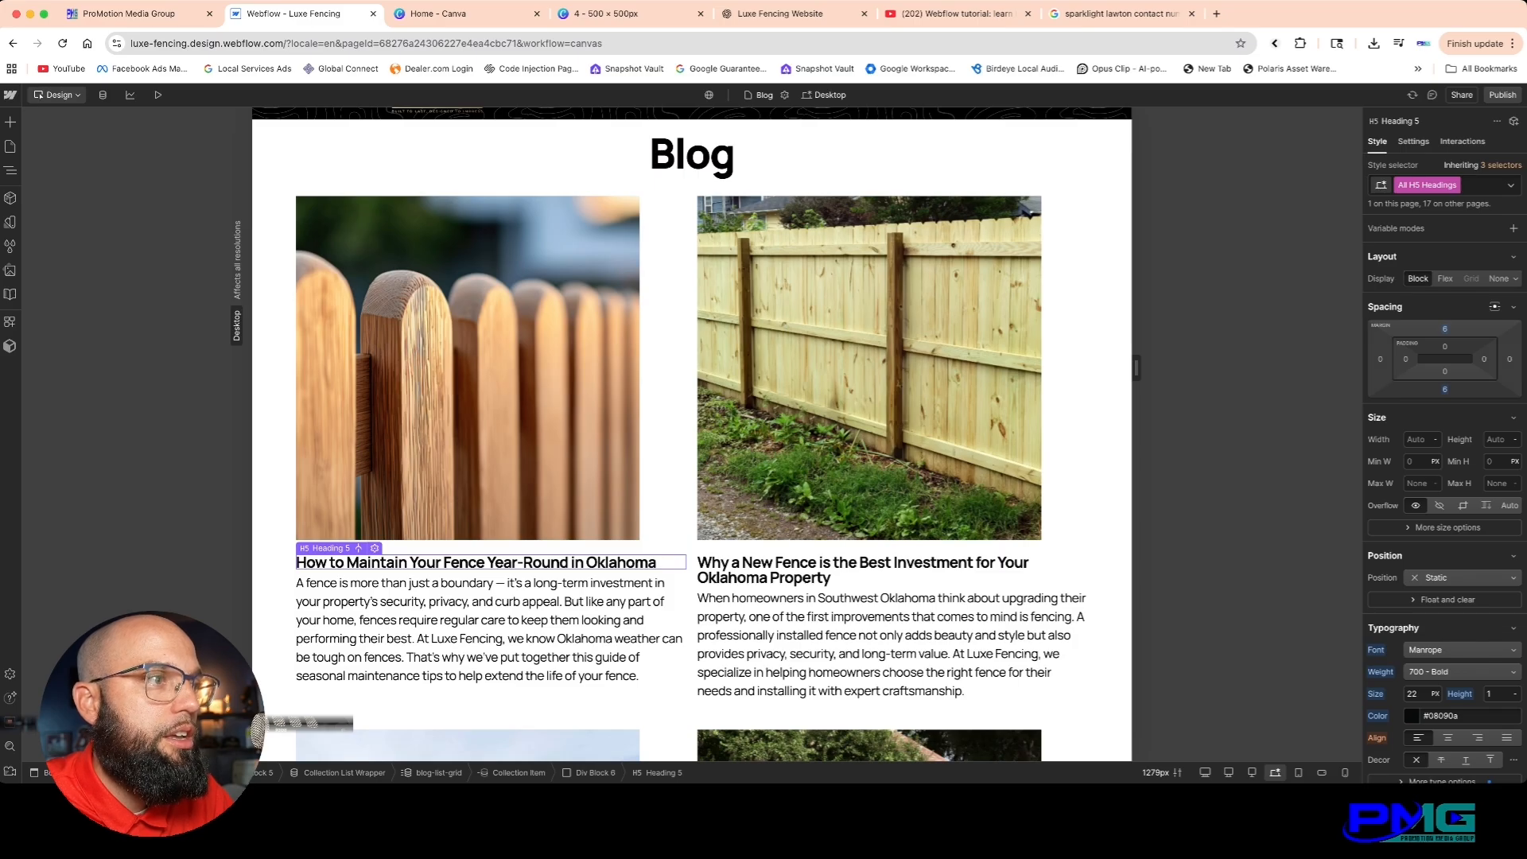
pyautogui.rightClick(411, 562)
pyautogui.moveTo(489, 532)
pyautogui.click(596, 547)
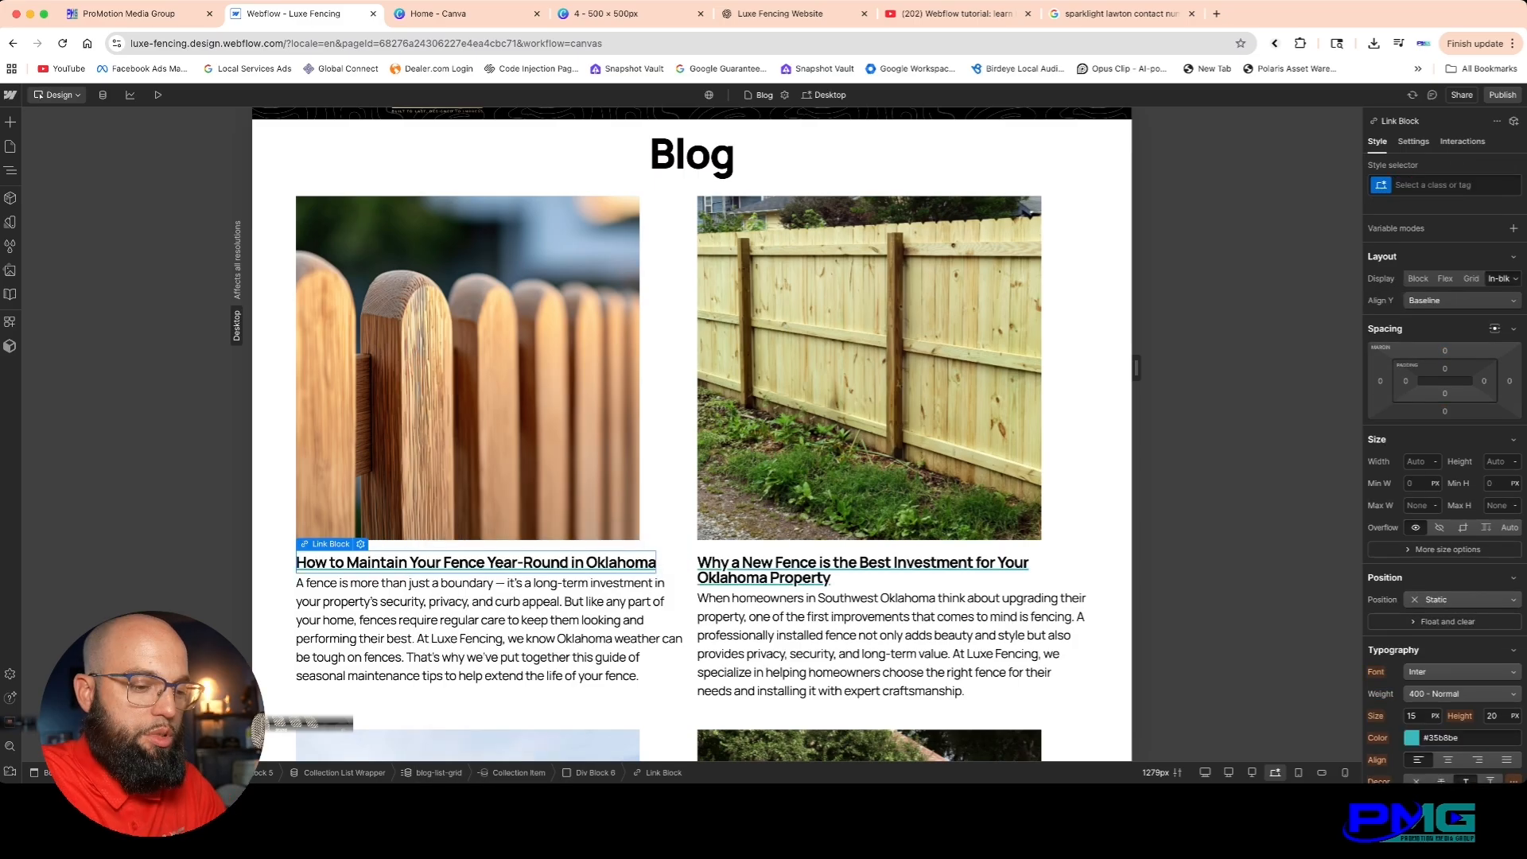
pyautogui.press('super+Return')
pyautogui.write('blog-heading-text')
pyautogui.press('Return')
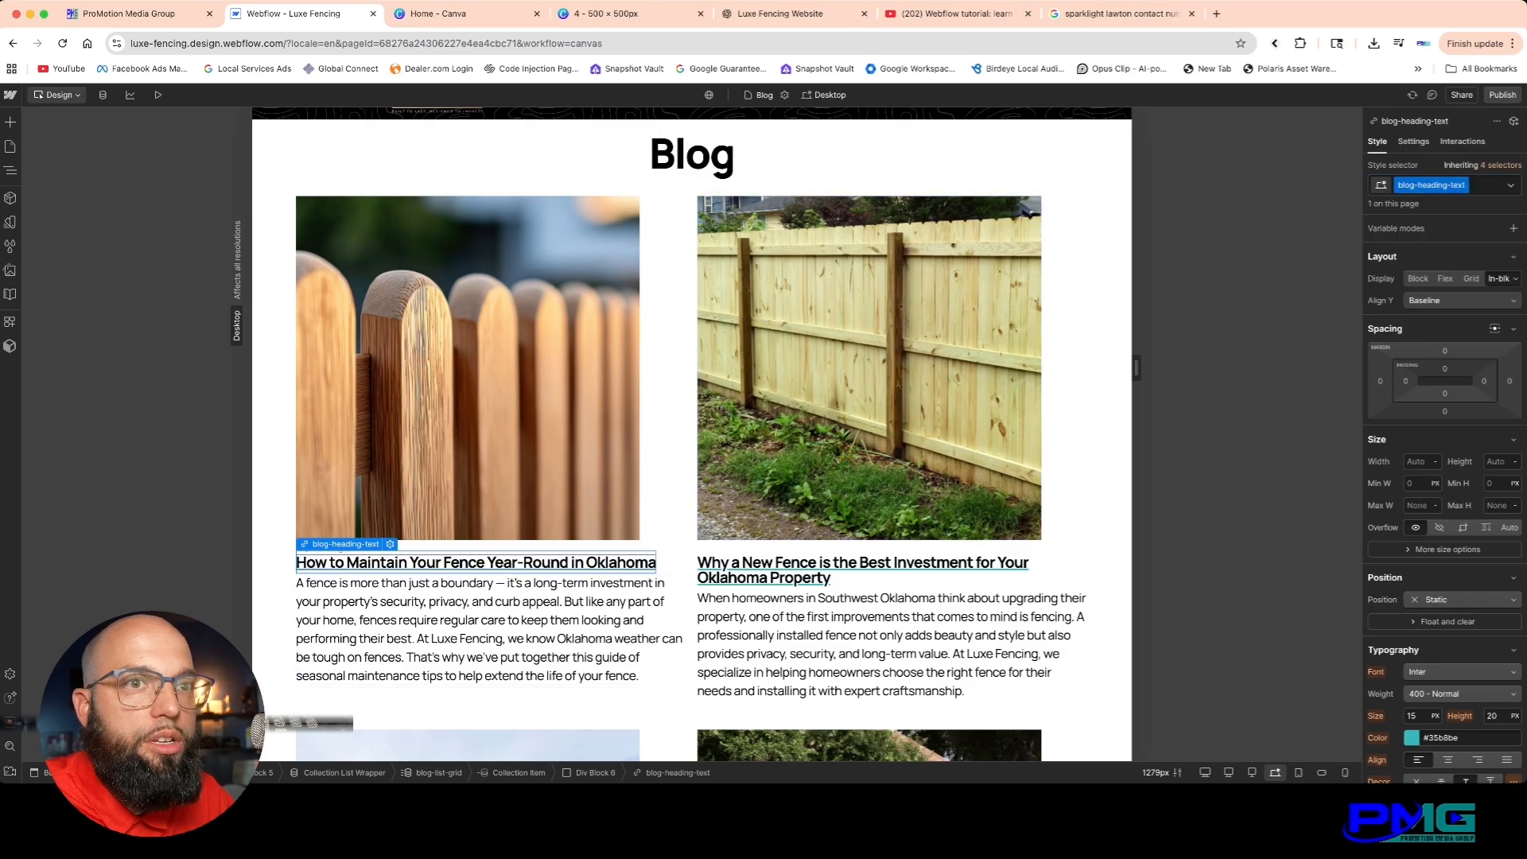
# Step: Remove the text decoration from the blog-heading-text link block and link it to the Current Blog Post page
pyautogui.scroll(-5, 1444, 513)
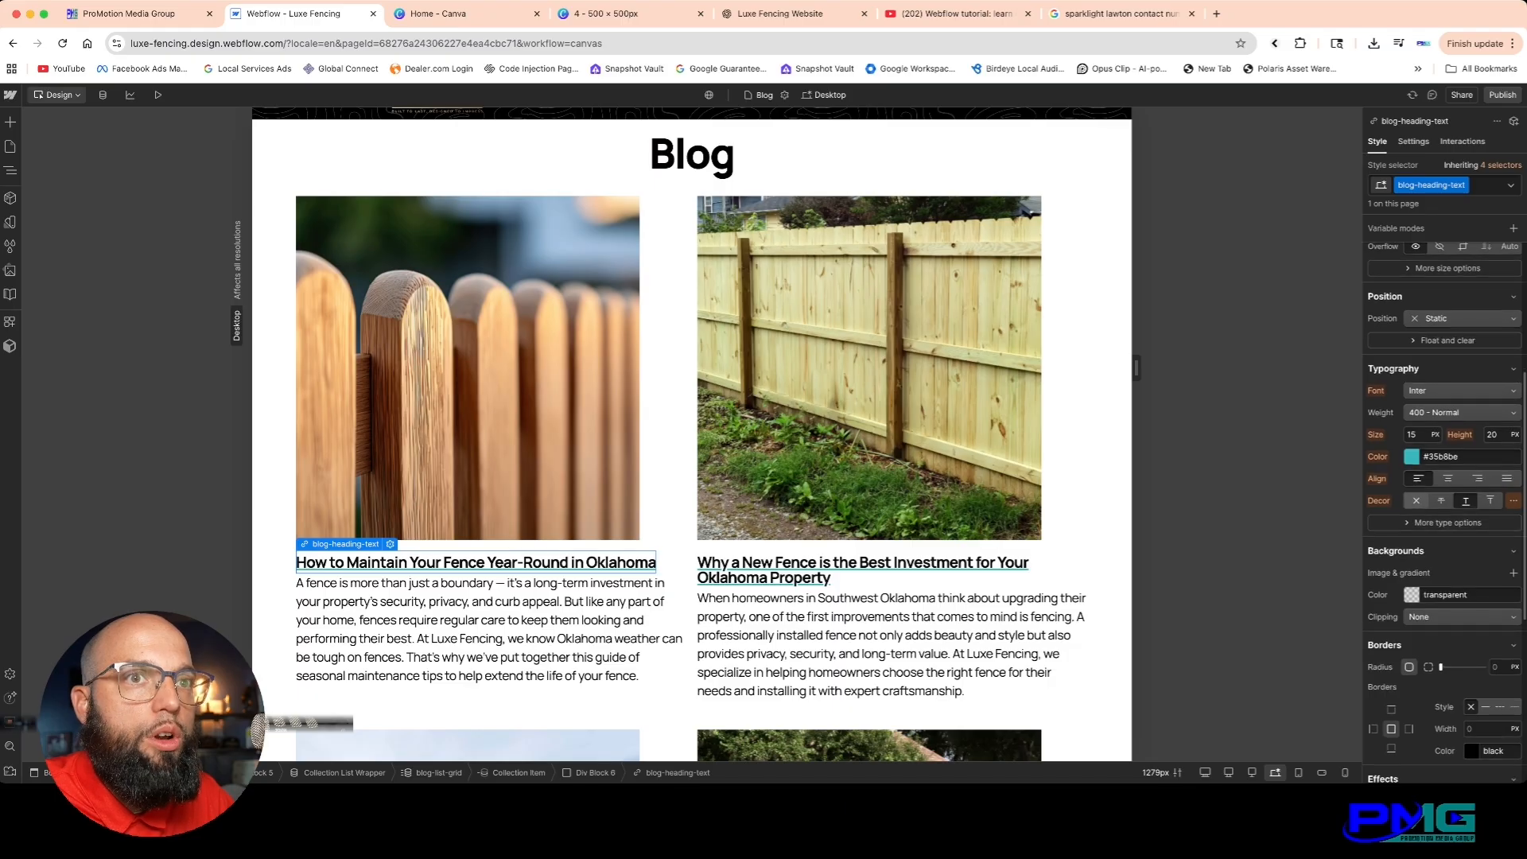
pyautogui.click(1416, 500)
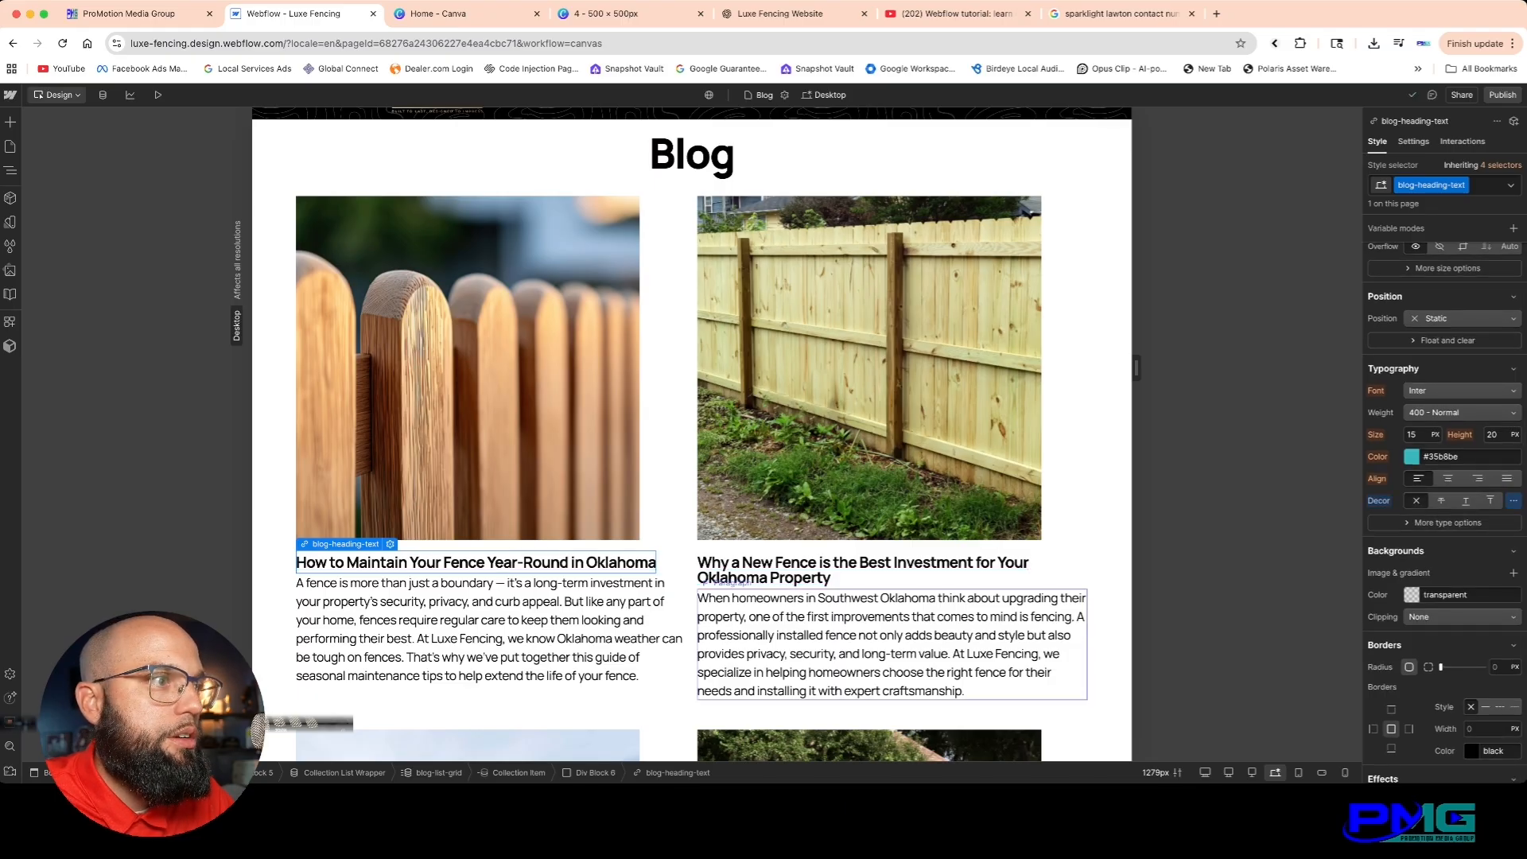
pyautogui.click(390, 544)
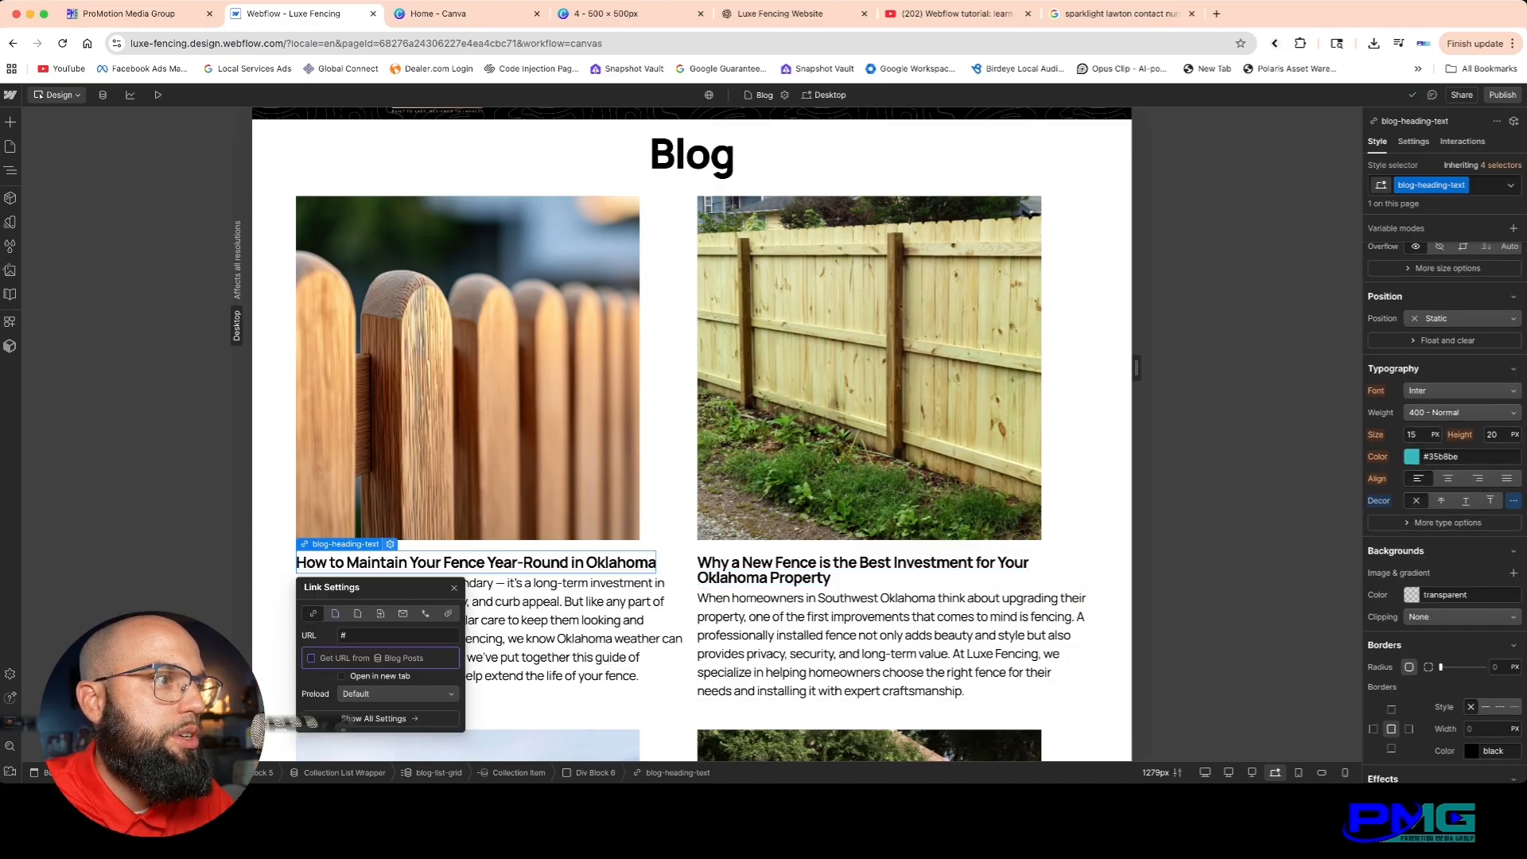
pyautogui.click(335, 613)
pyautogui.click(395, 635)
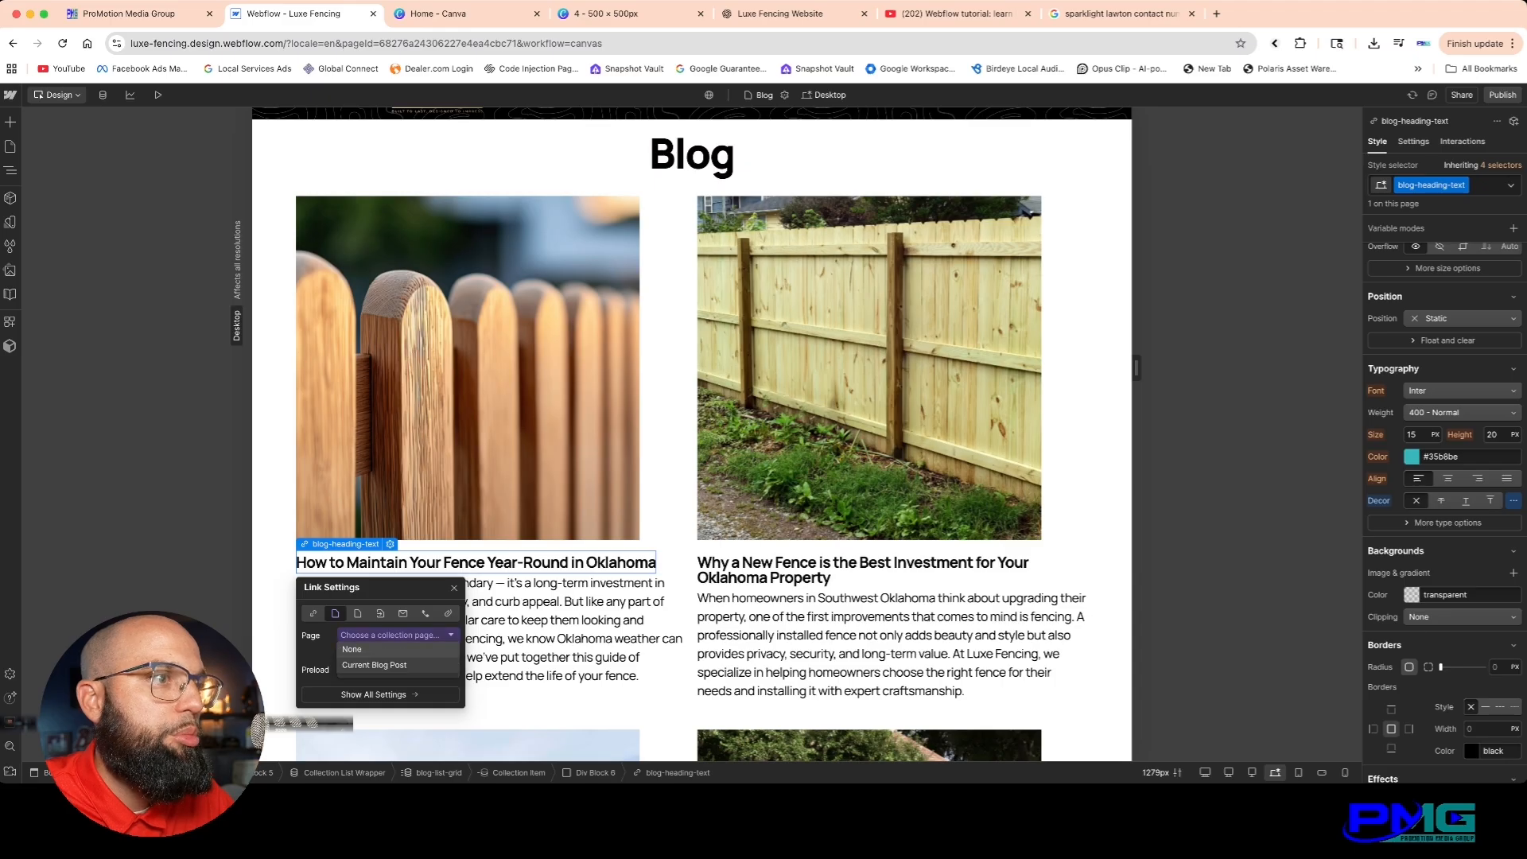
pyautogui.click(374, 665)
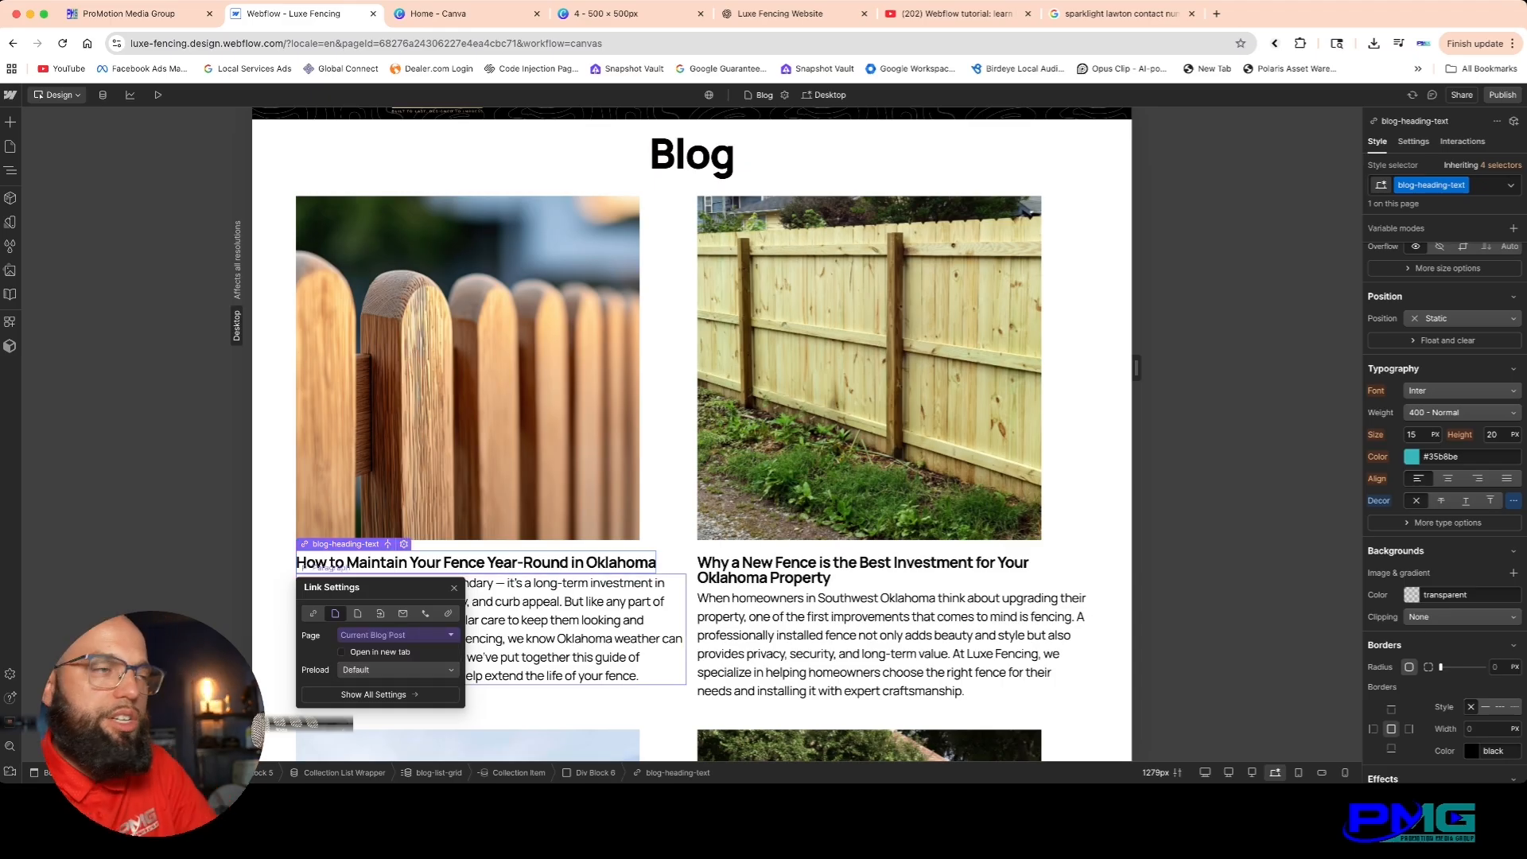
# Step: Round the corners of the collection item's image with a 13 px border radius
pyautogui.click(570, 629)
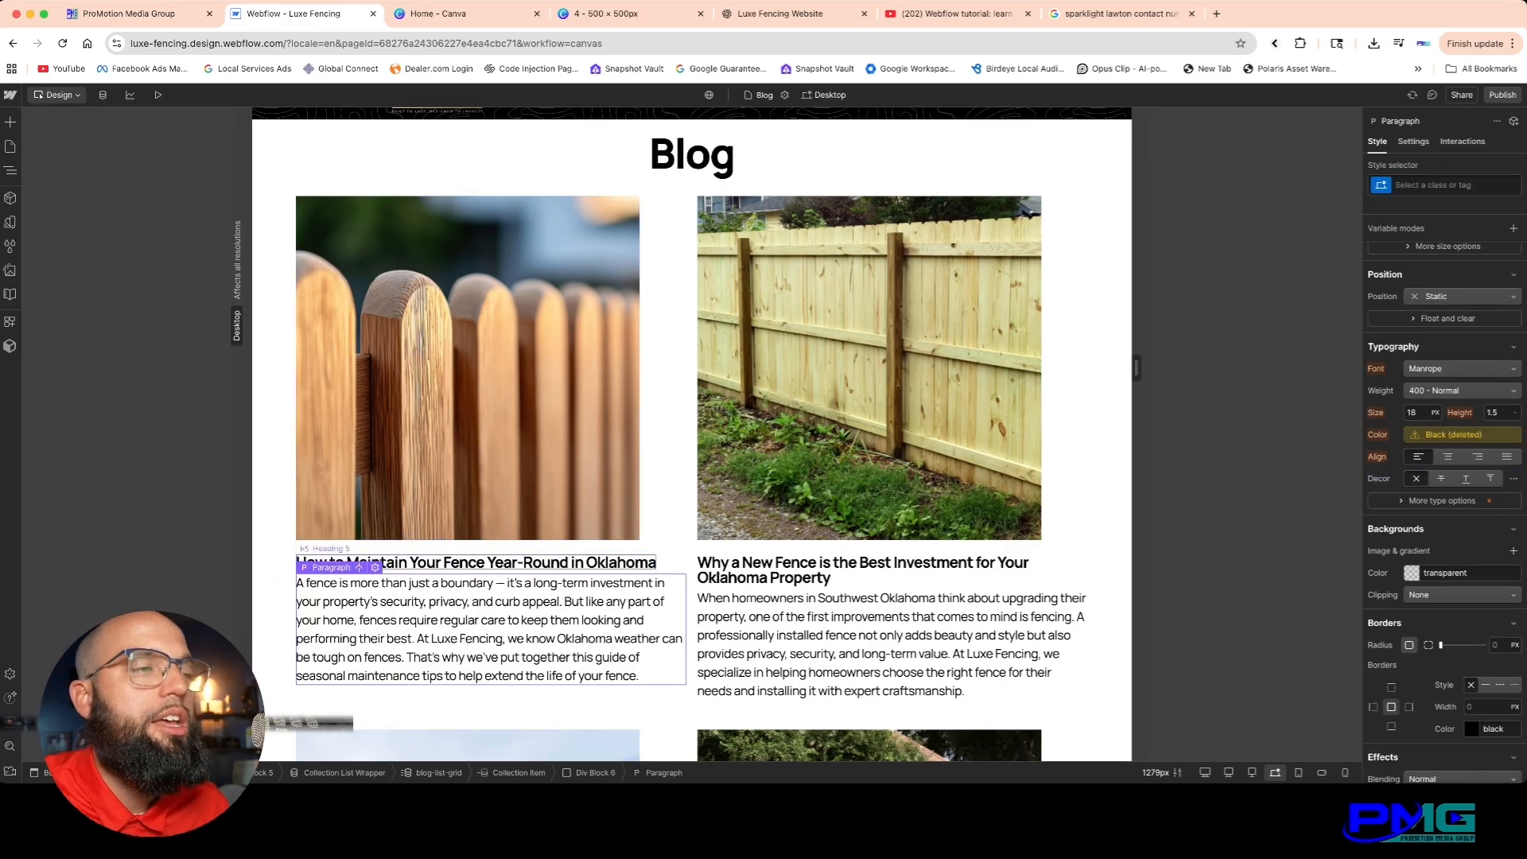
pyautogui.click(570, 548)
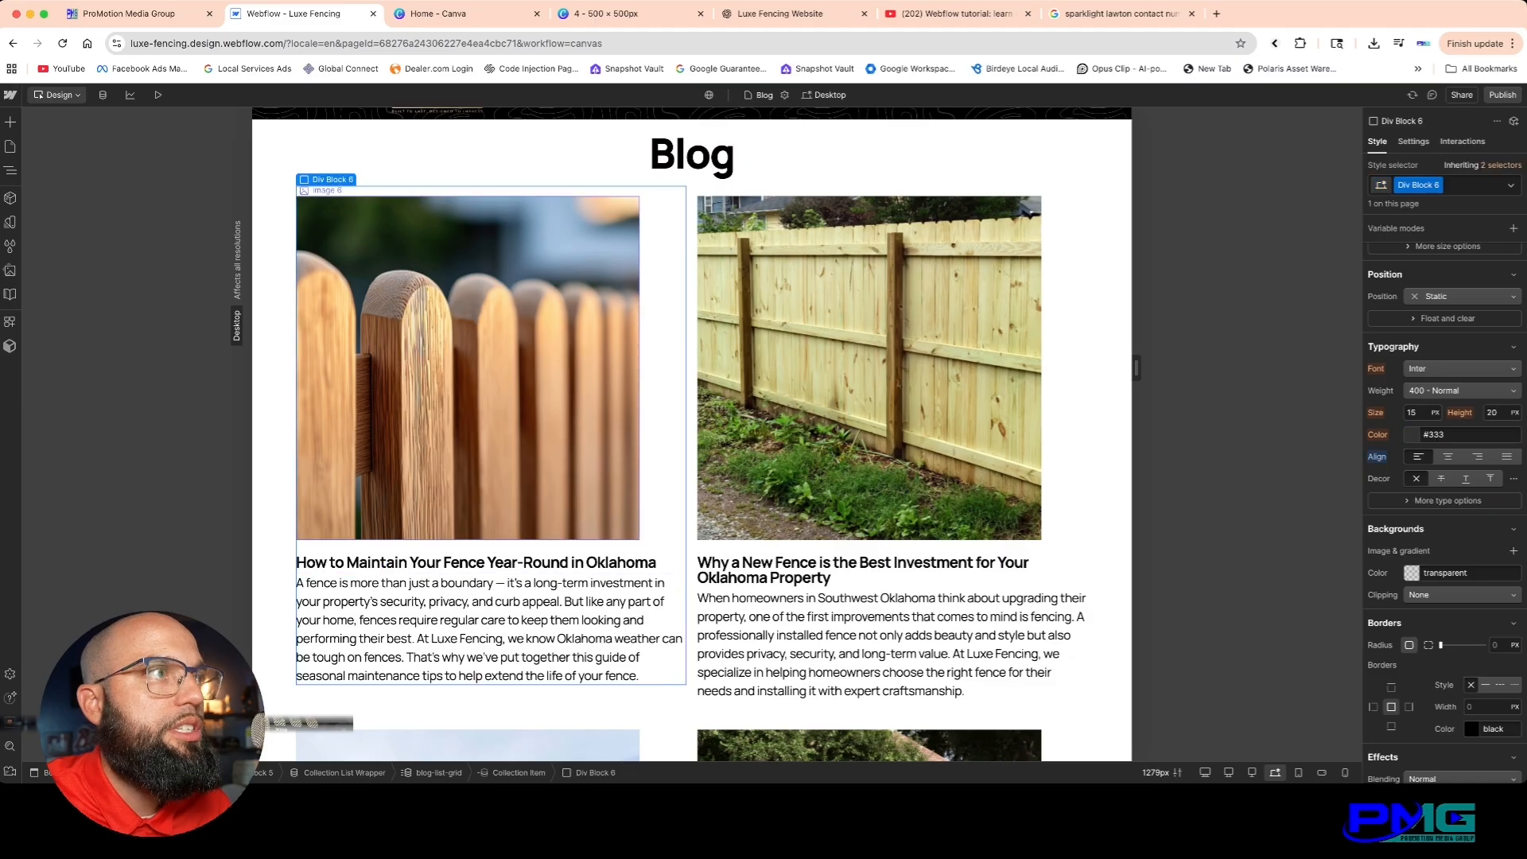
pyautogui.click(467, 368)
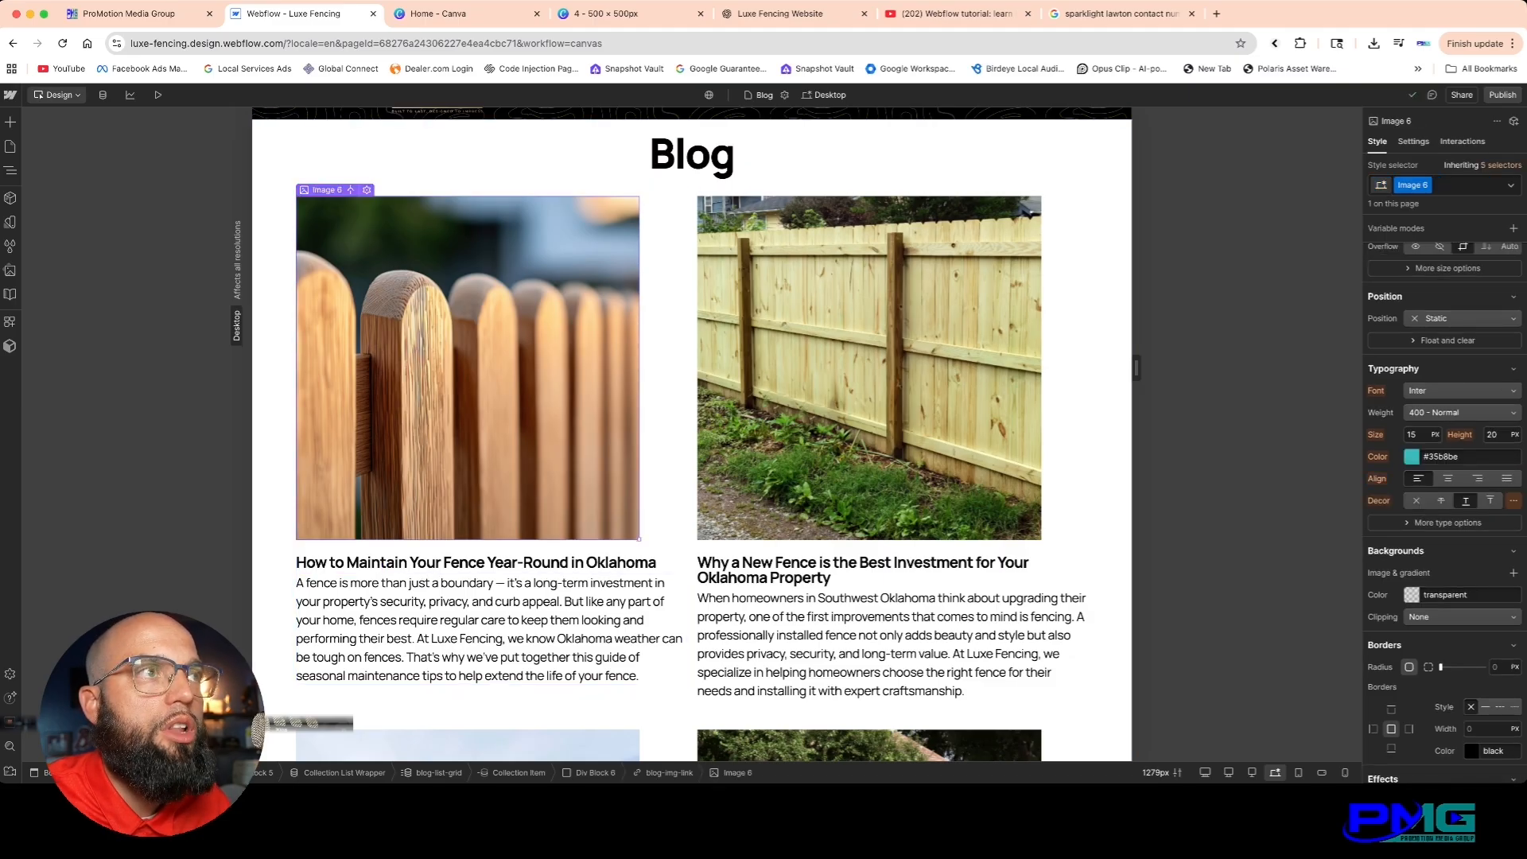
pyautogui.scroll(-5, 491, 478)
pyautogui.scroll(6, 490, 478)
pyautogui.scroll(-1, 693, 434)
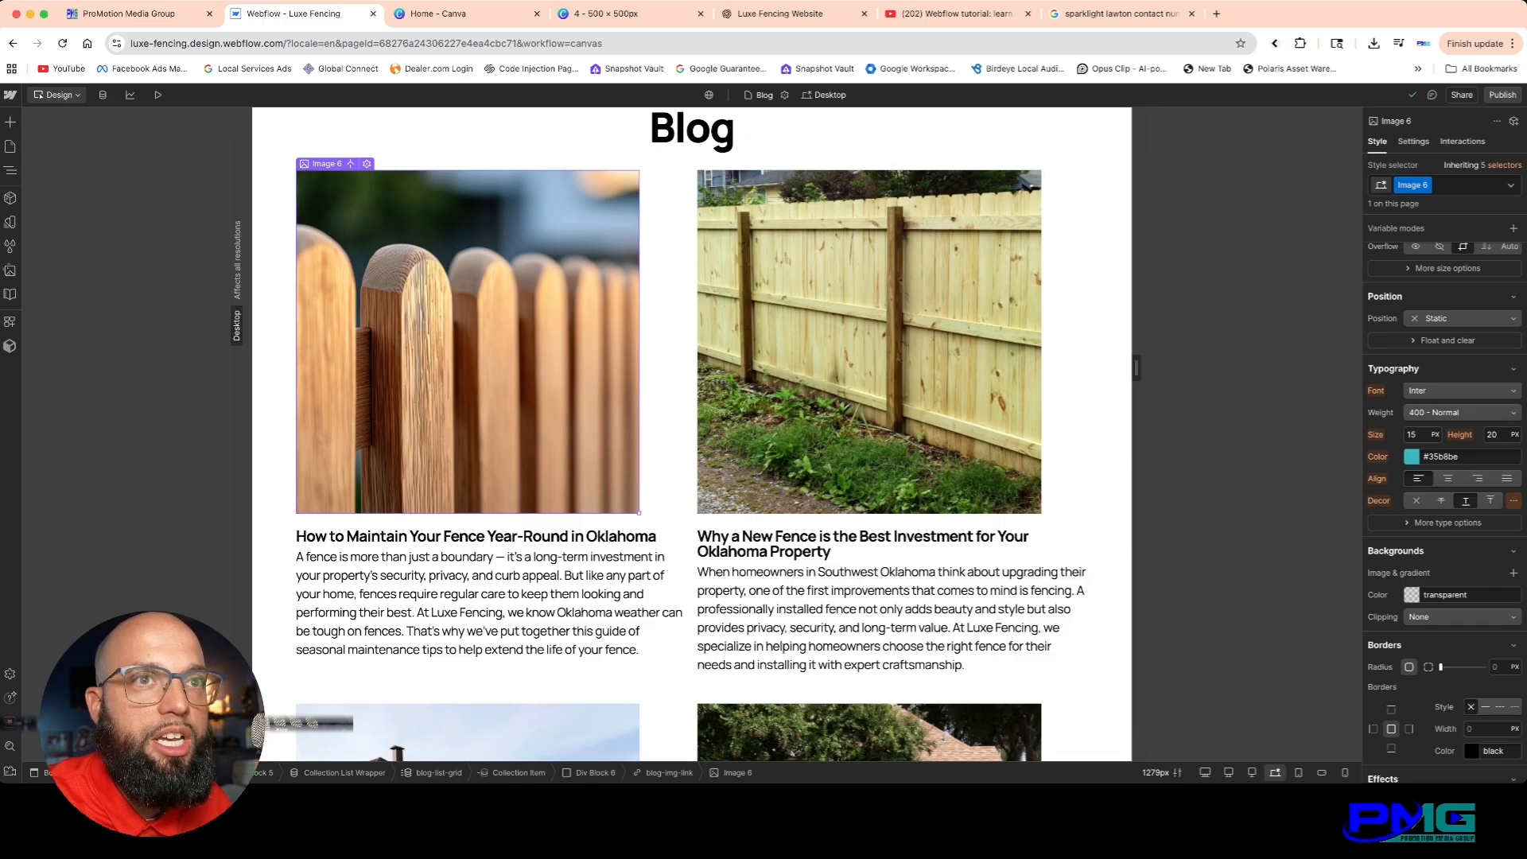
pyautogui.scroll(-5, 1444, 509)
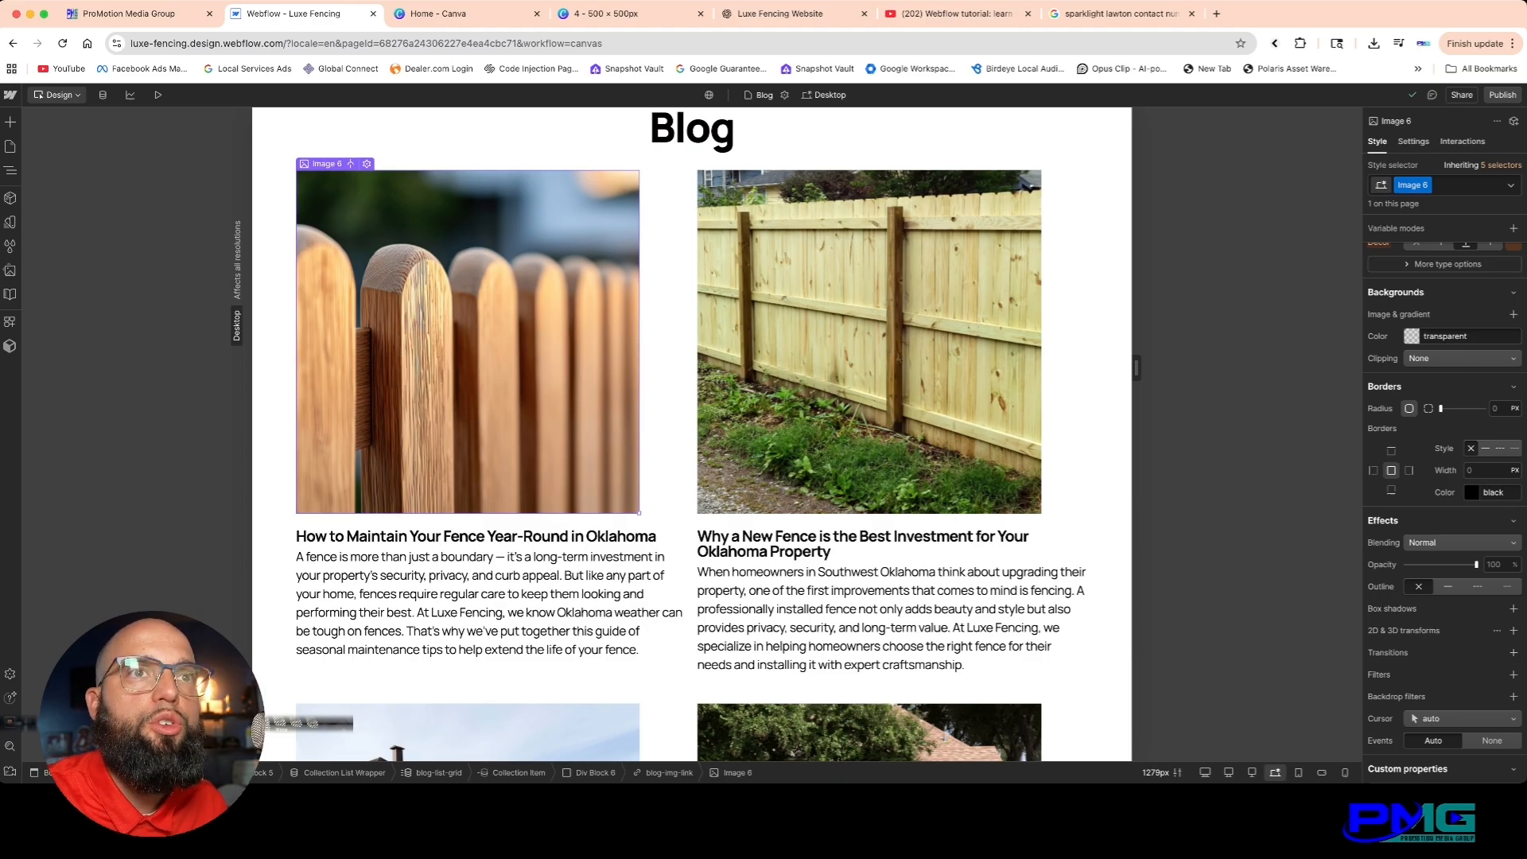
pyautogui.scroll(-2, 1444, 509)
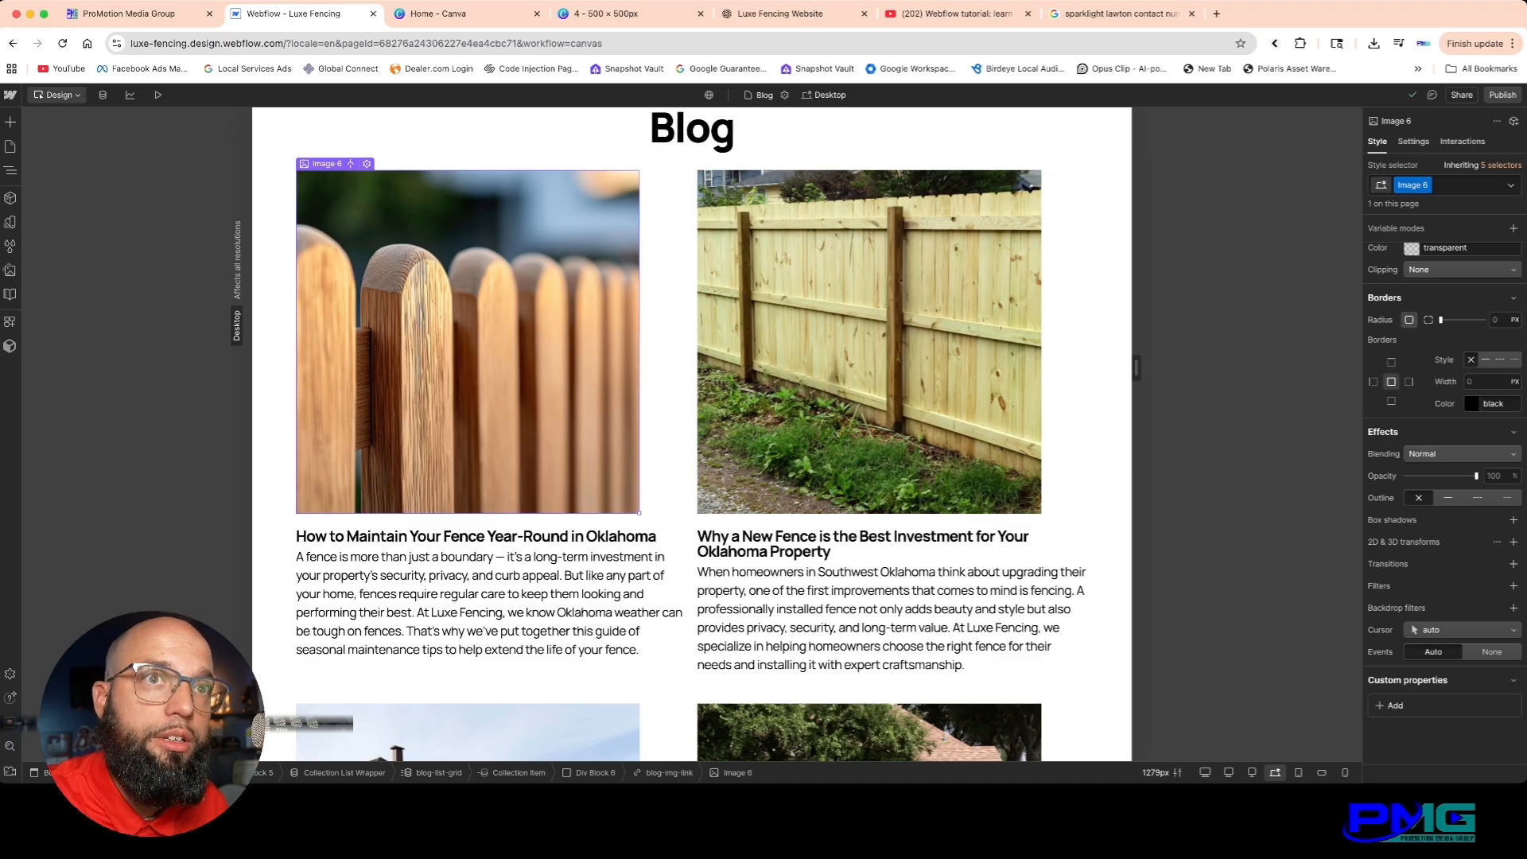
pyautogui.moveTo(1441, 319); pyautogui.dragTo(1445, 317)
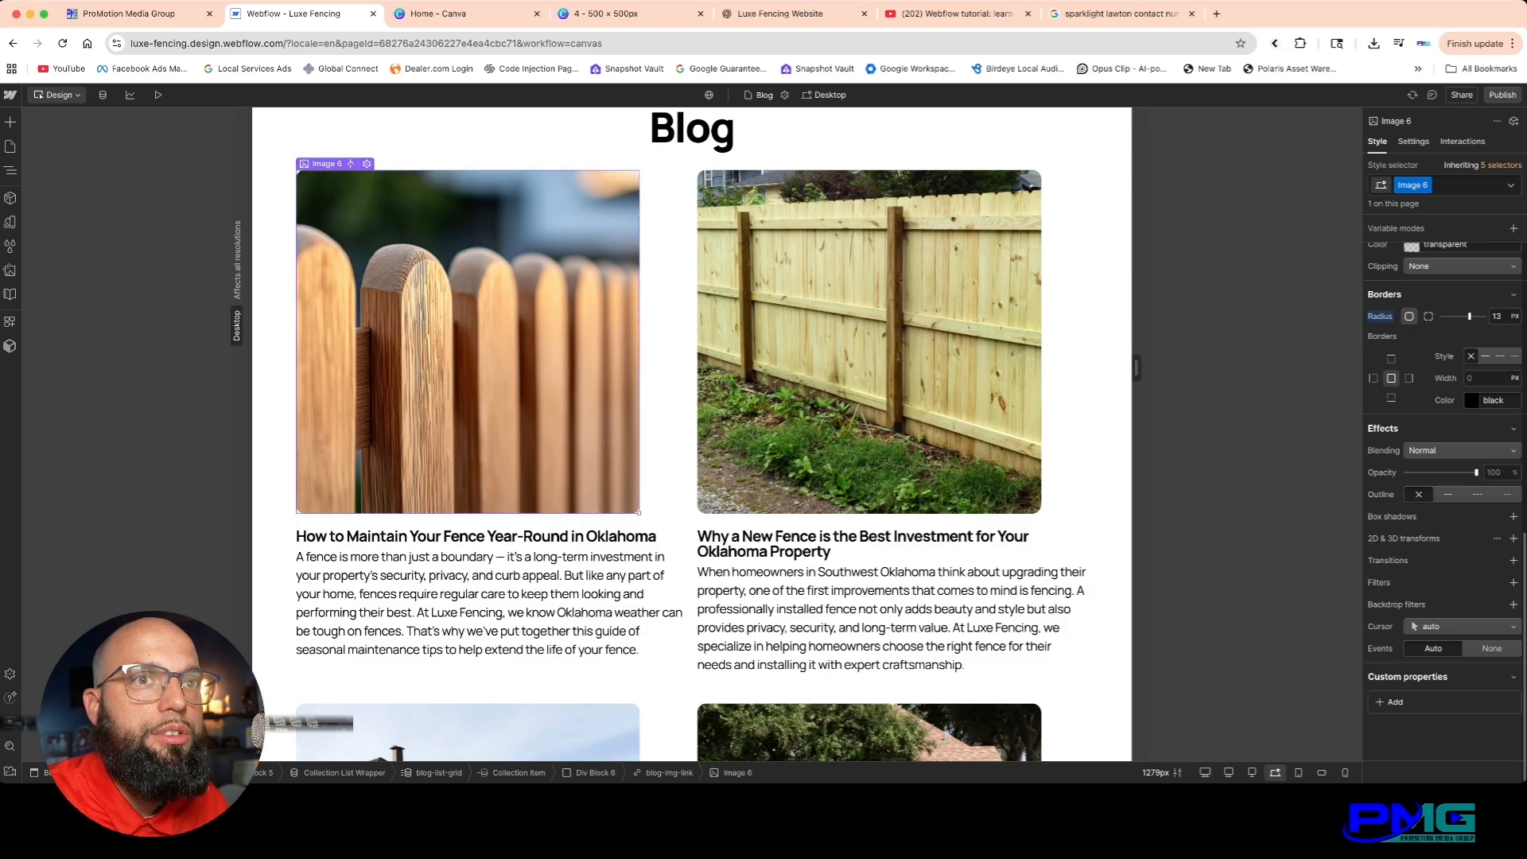
# Step: Add an outside box shadow to the collection item's image with X 2 px, Y 4 px, blur 5 px and black at 54% opacity
pyautogui.click(1514, 516)
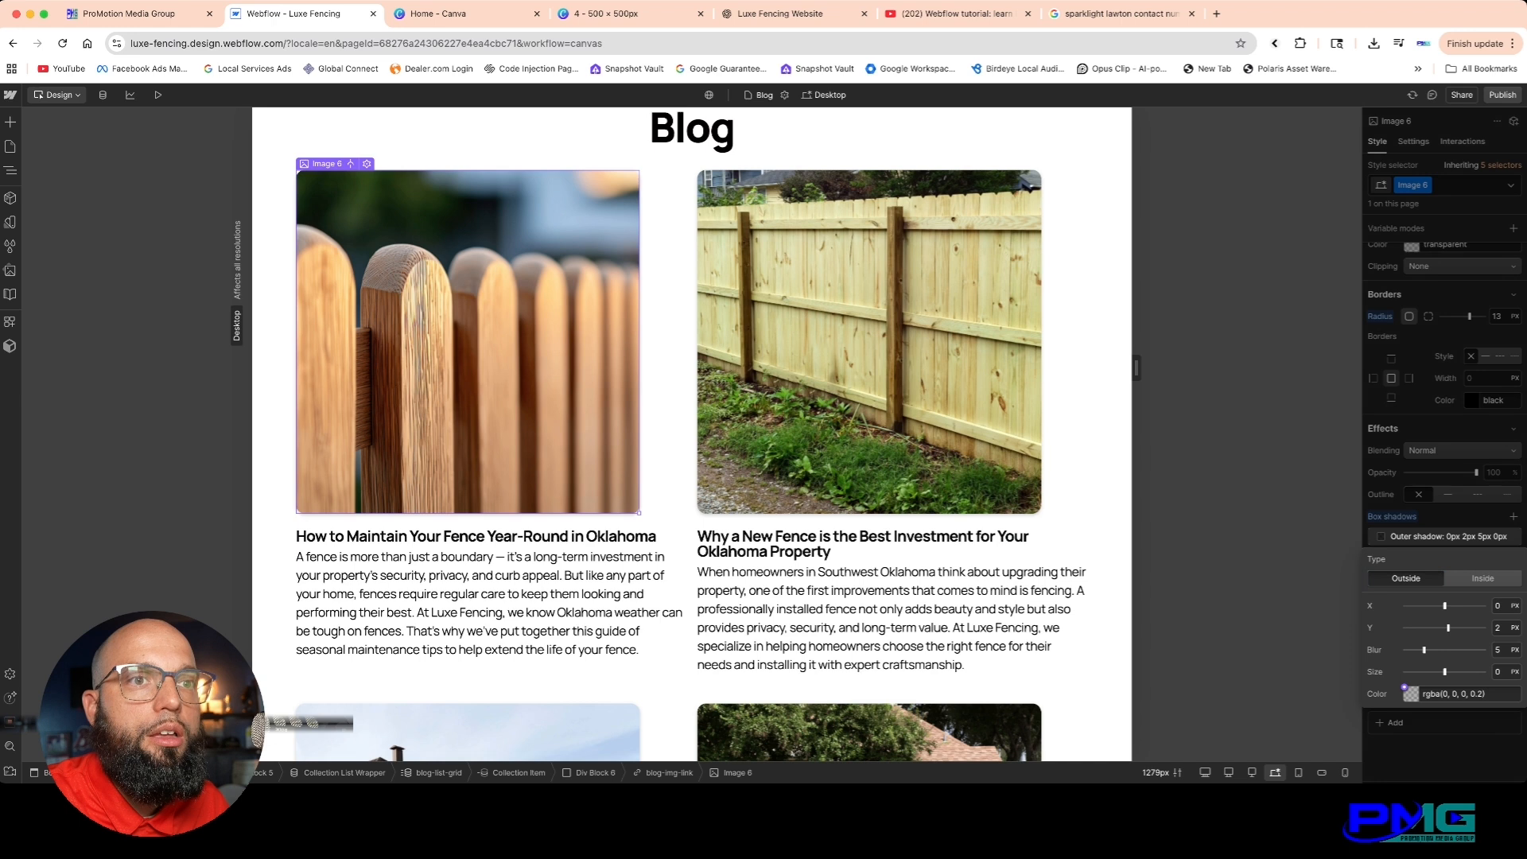
pyautogui.click(1410, 693)
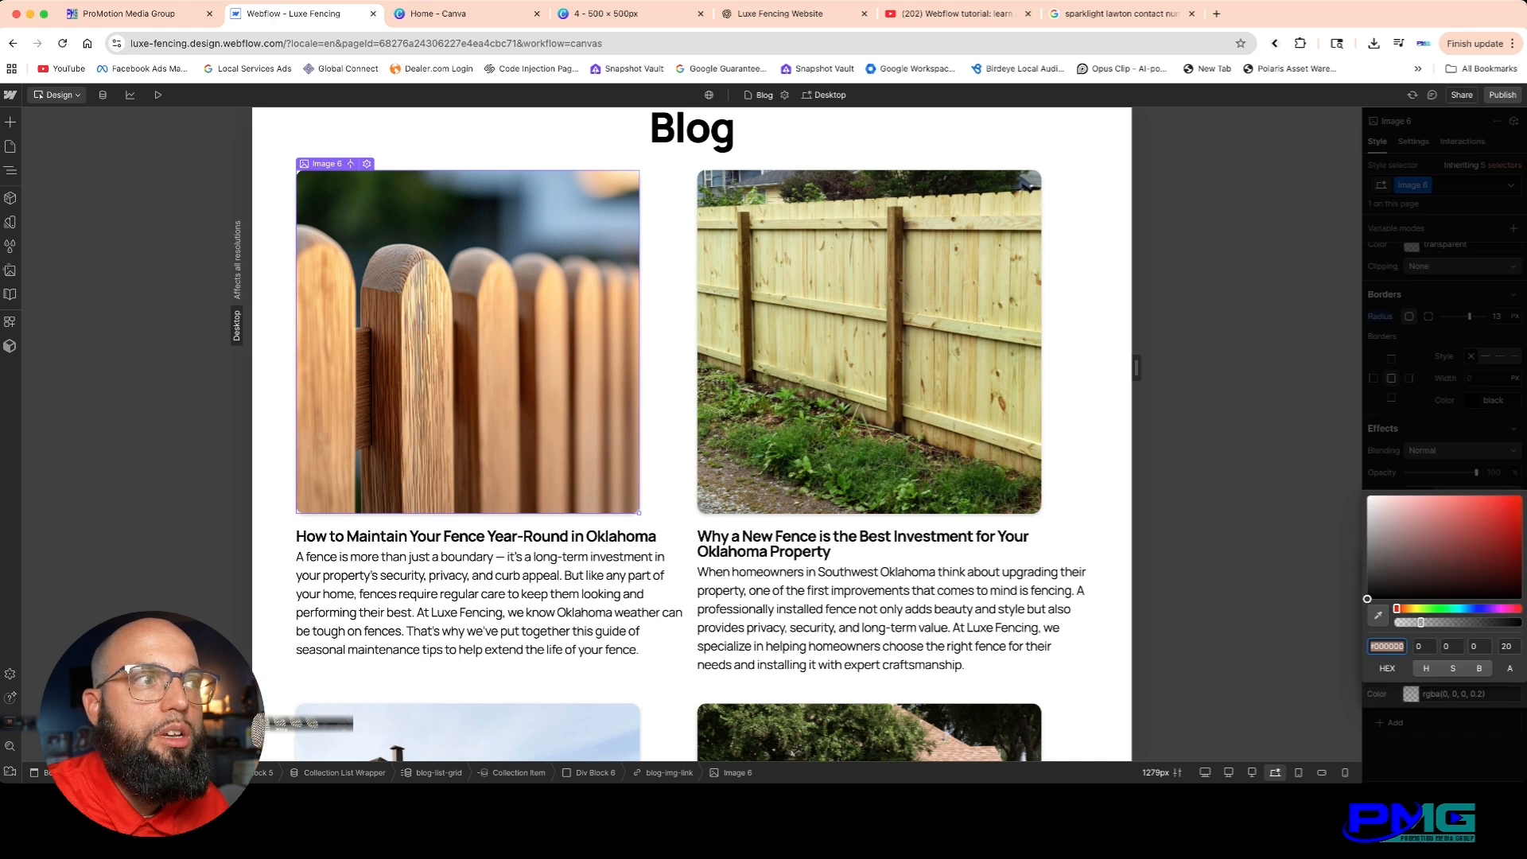
pyautogui.moveTo(1421, 622); pyautogui.dragTo(1463, 622)
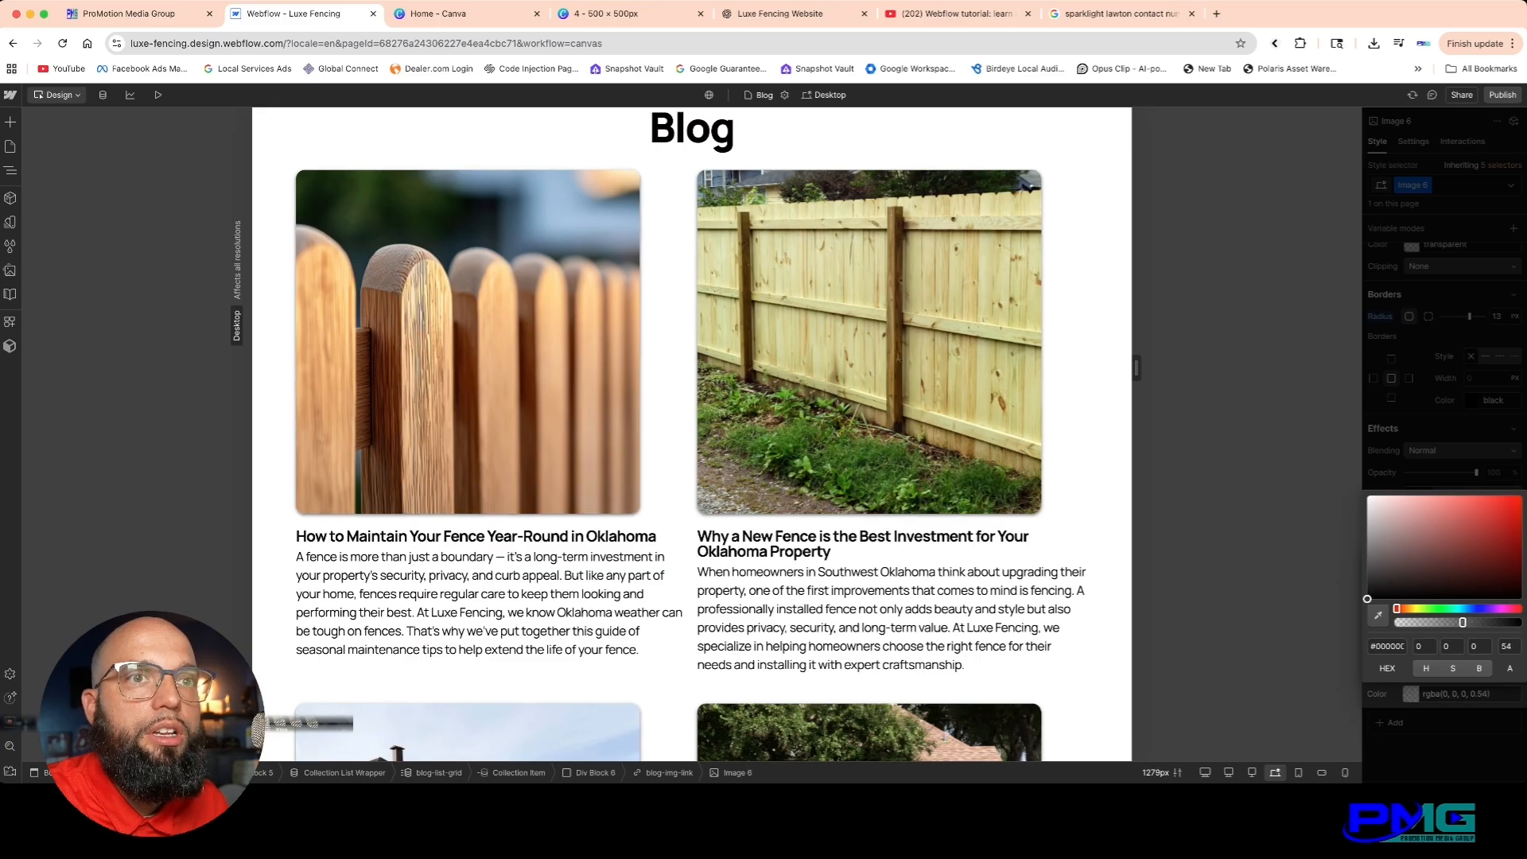
pyautogui.press('Escape')
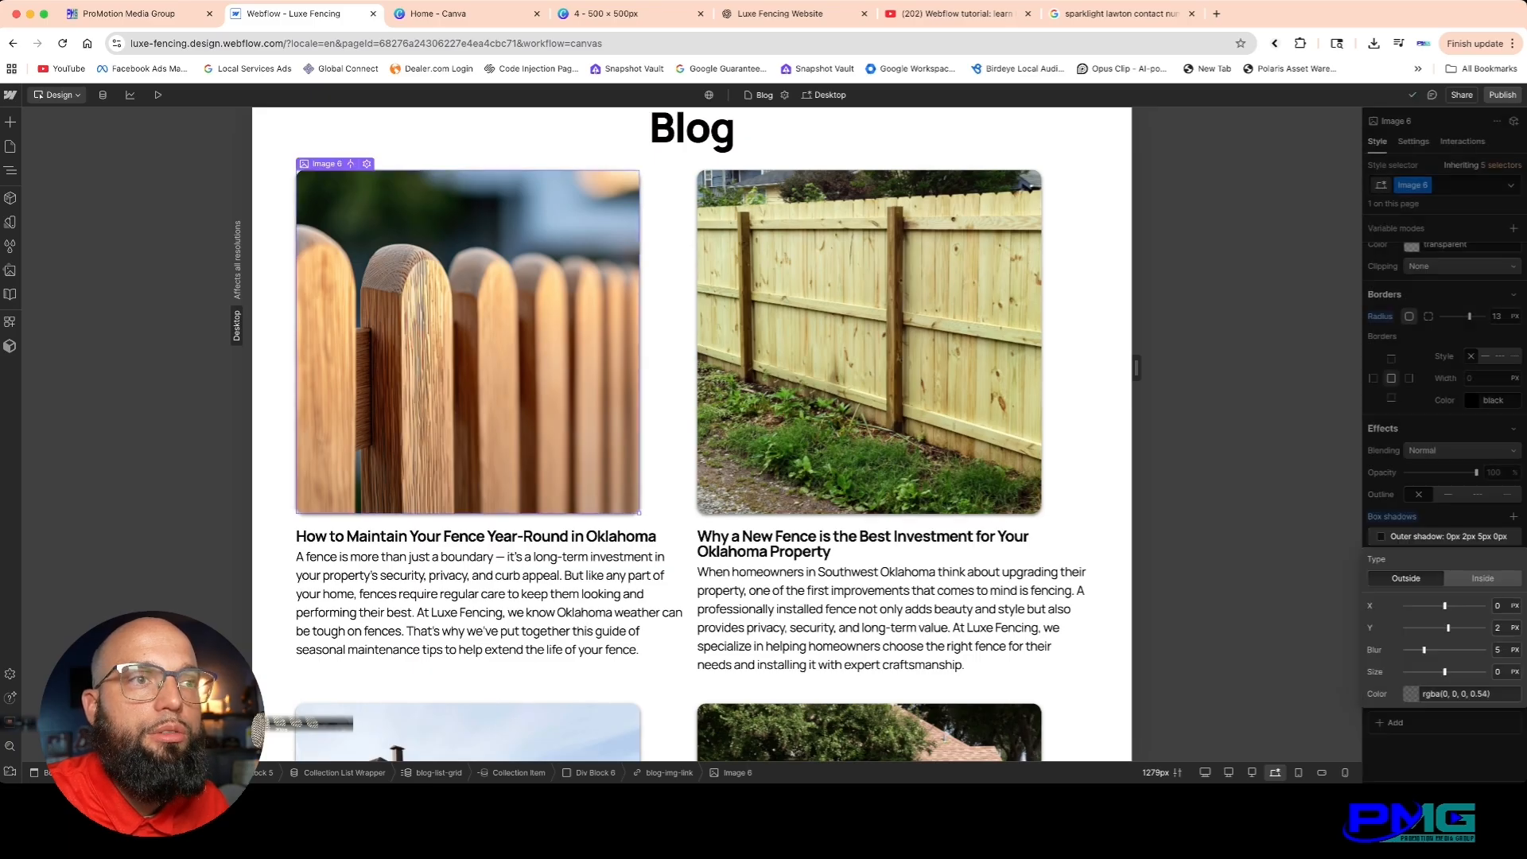
pyautogui.moveTo(1448, 628); pyautogui.dragTo(1453, 628)
pyautogui.moveTo(1445, 605); pyautogui.dragTo(1449, 605)
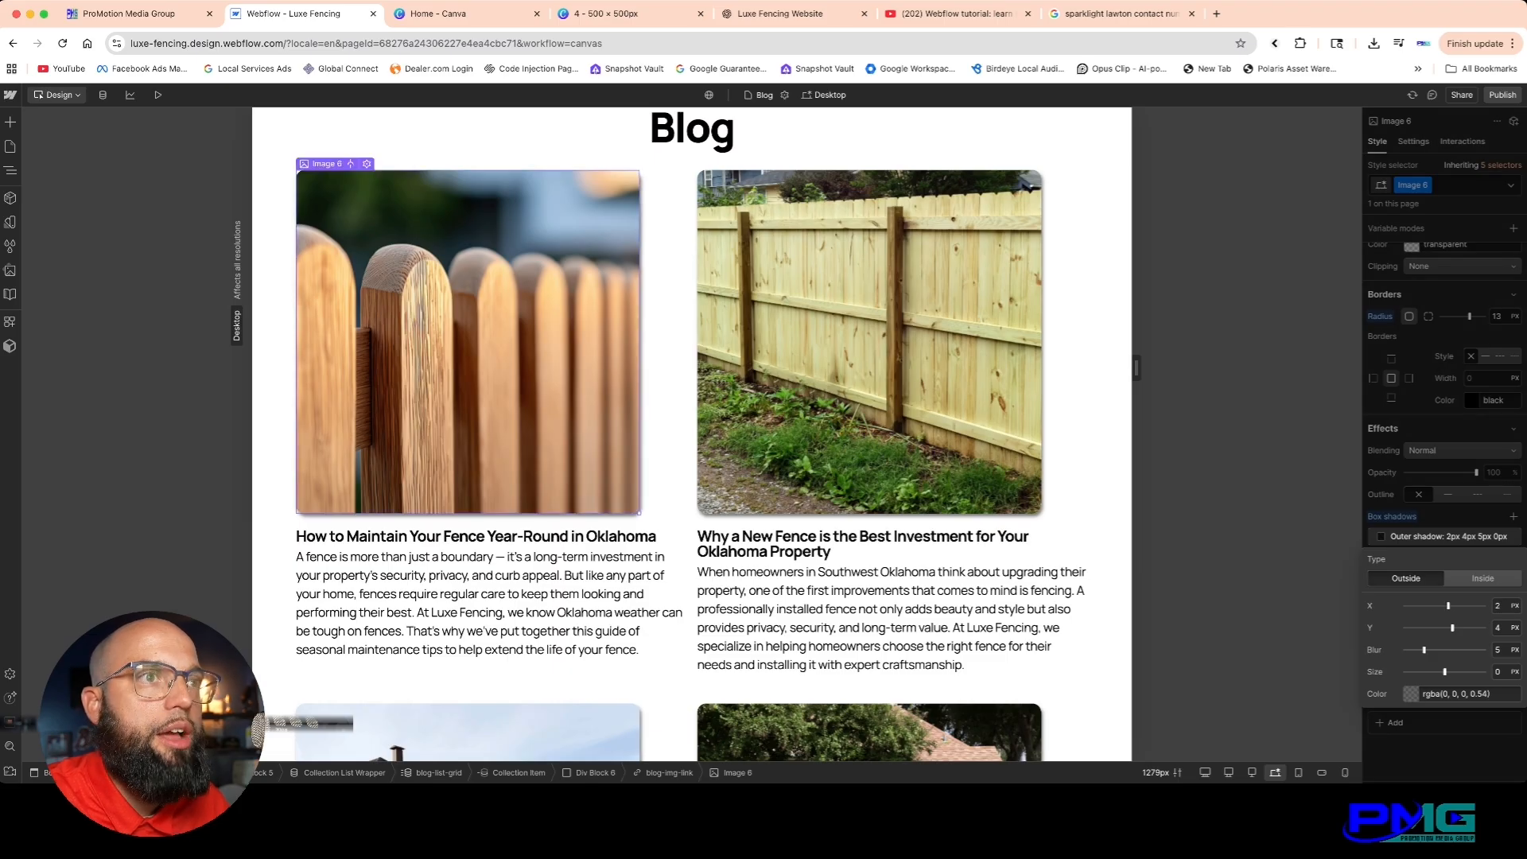
pyautogui.press('Escape')
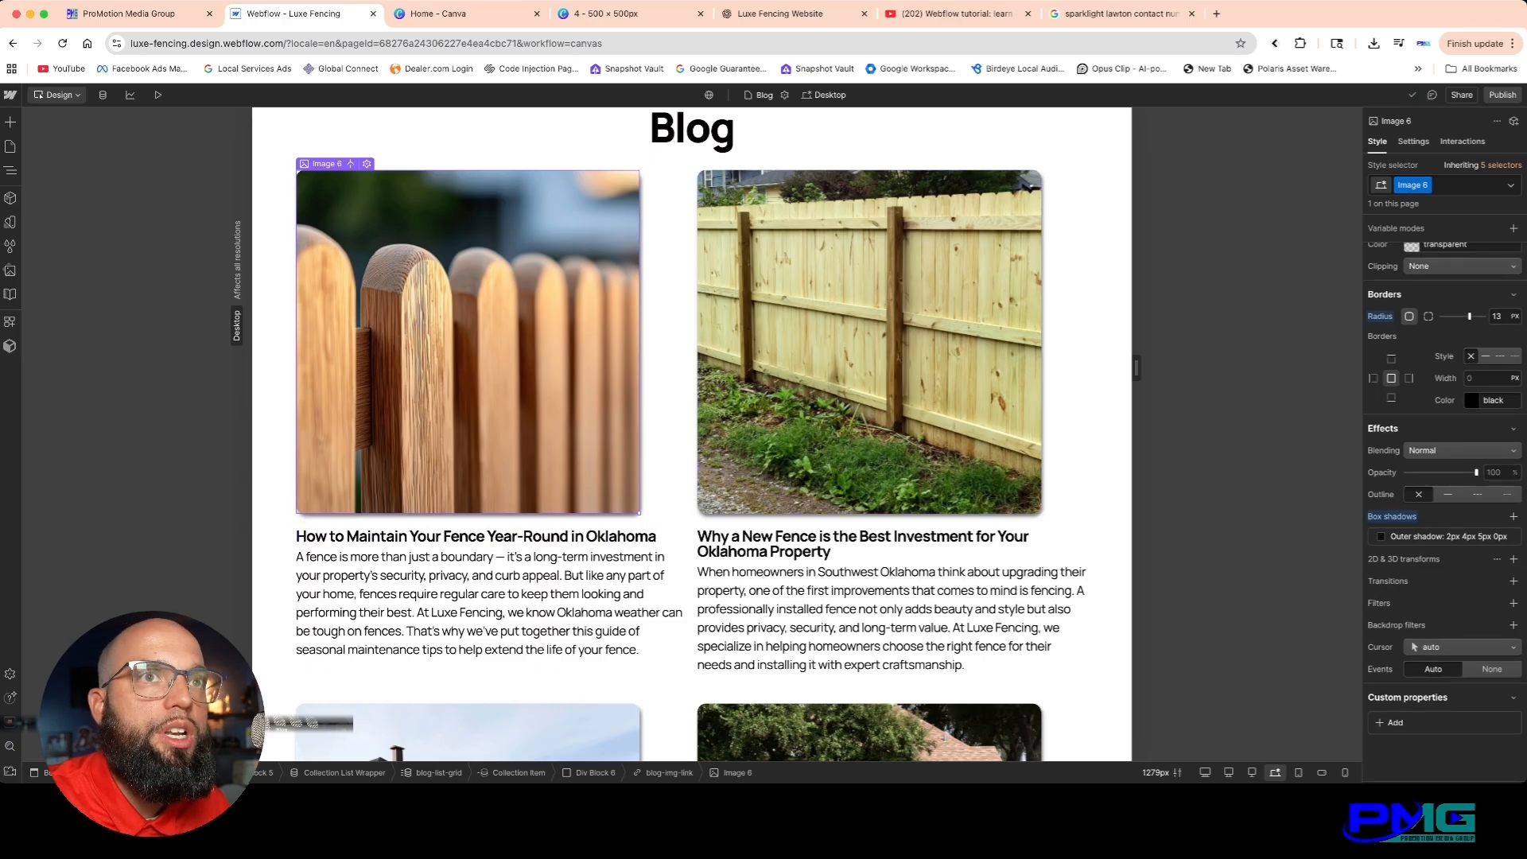
# Step: Set the opacity of the collection item's image to 75% in its Hover state
pyautogui.scroll(10, 1444, 509)
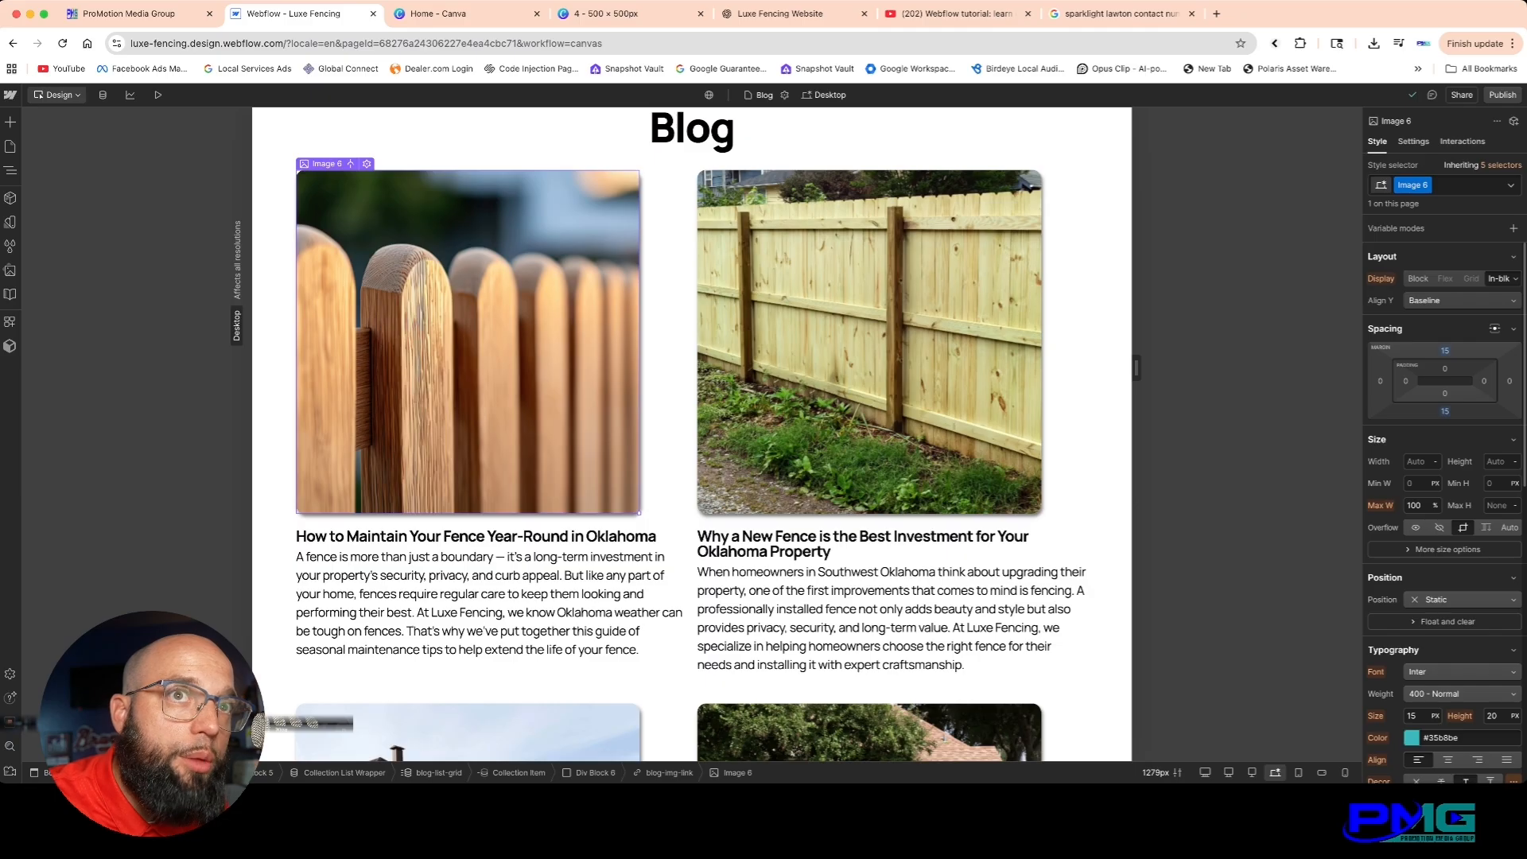
pyautogui.click(1510, 184)
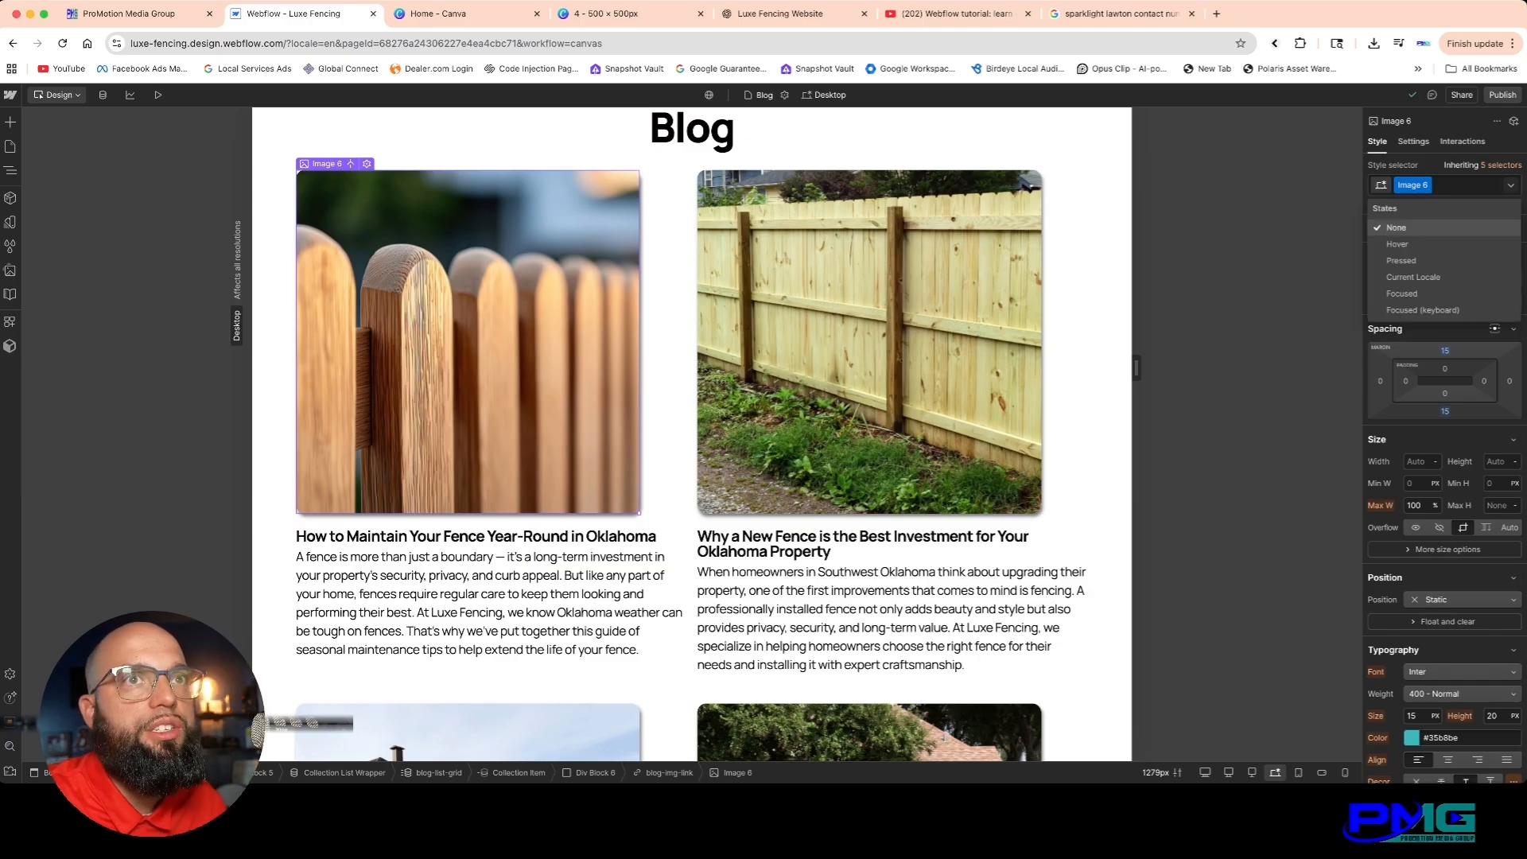
pyautogui.click(1392, 245)
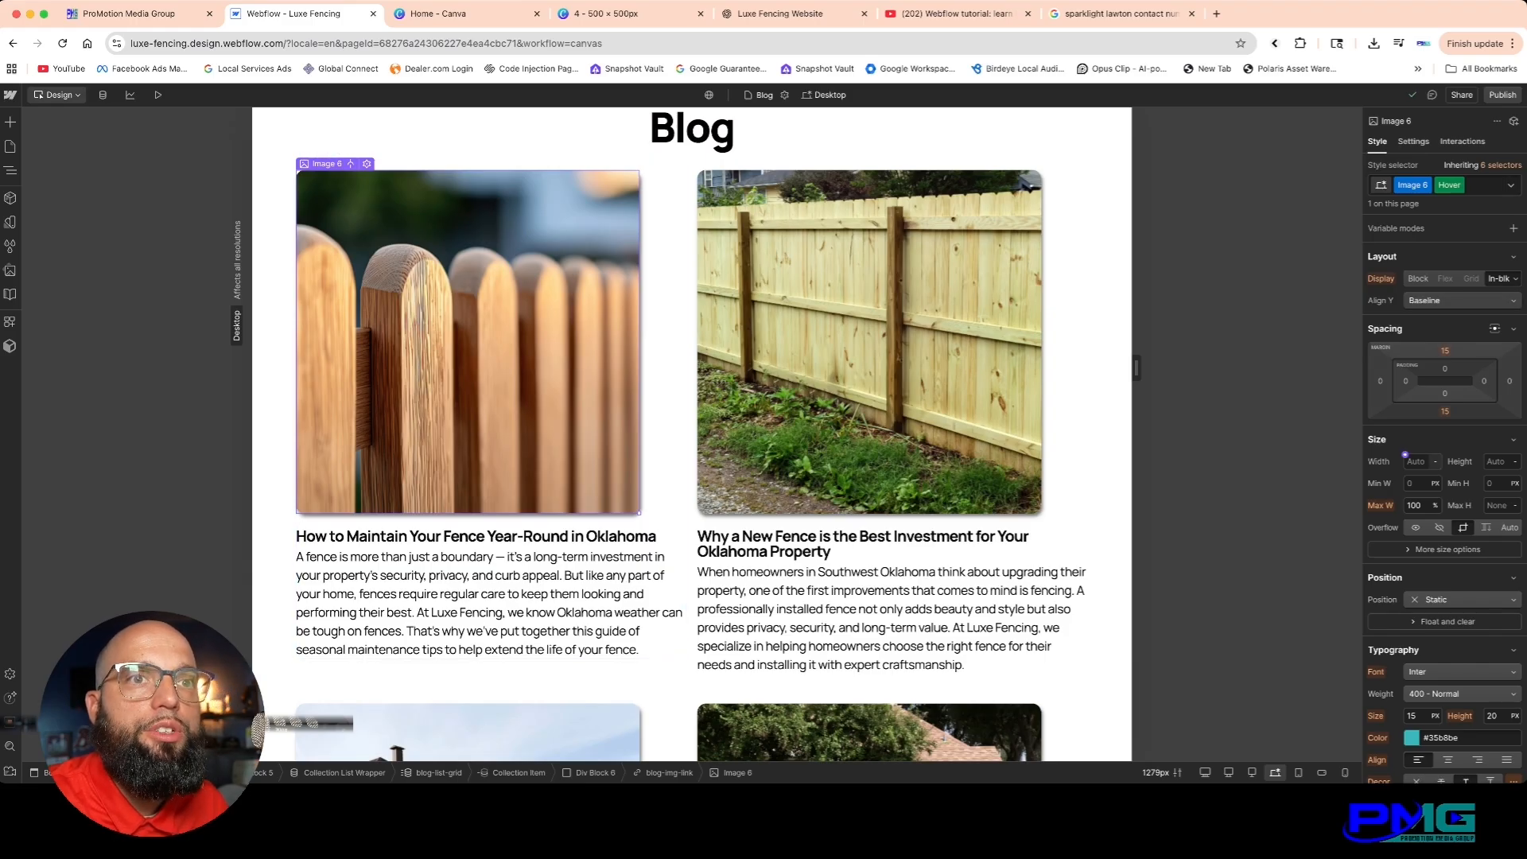
pyautogui.scroll(-5, 1445, 515)
pyautogui.scroll(-9, 1444, 515)
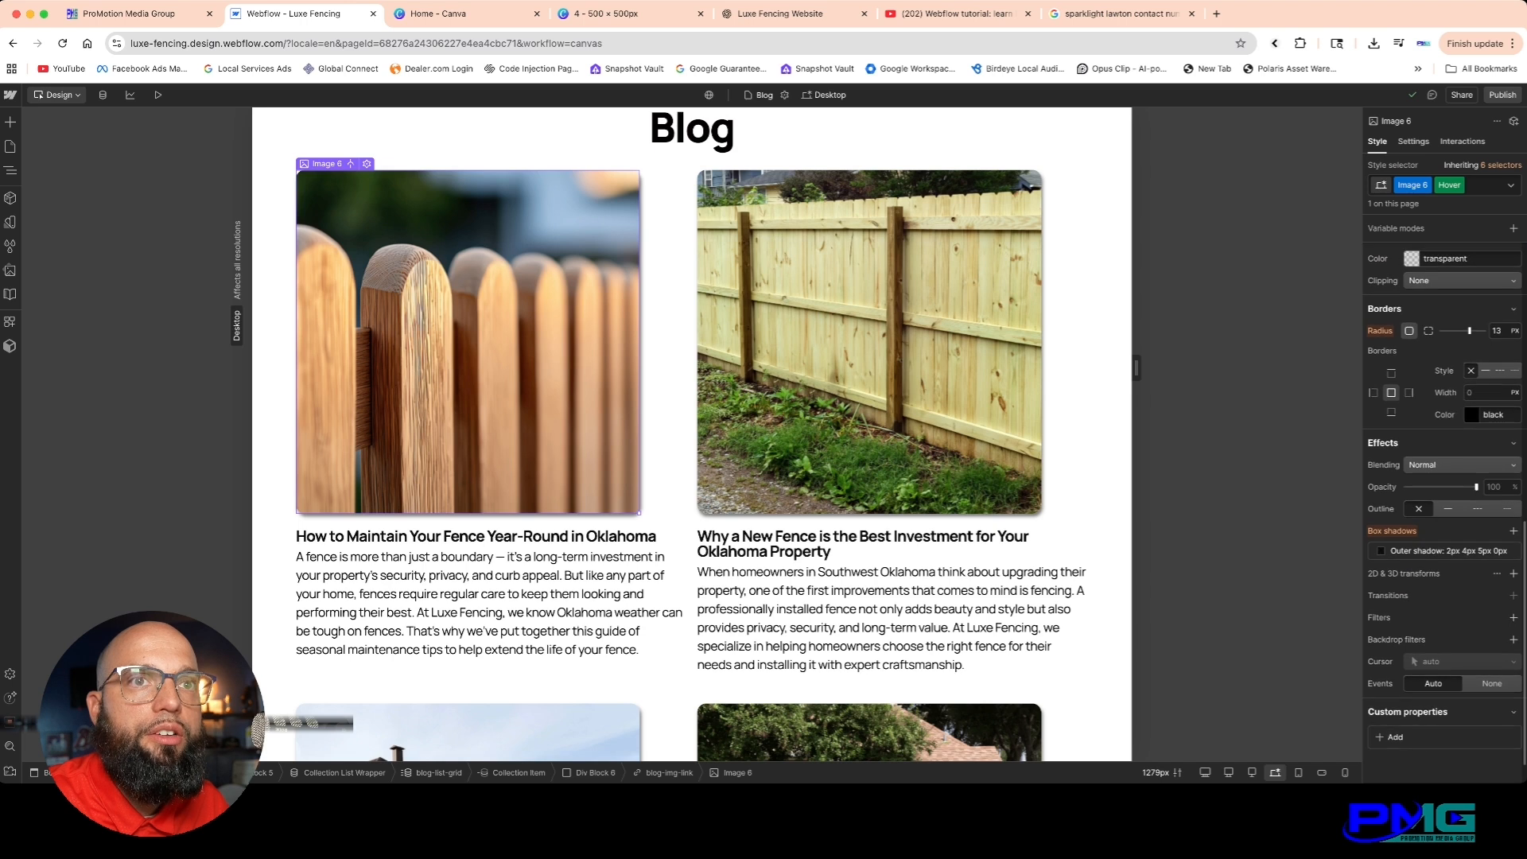
pyautogui.click(1484, 440)
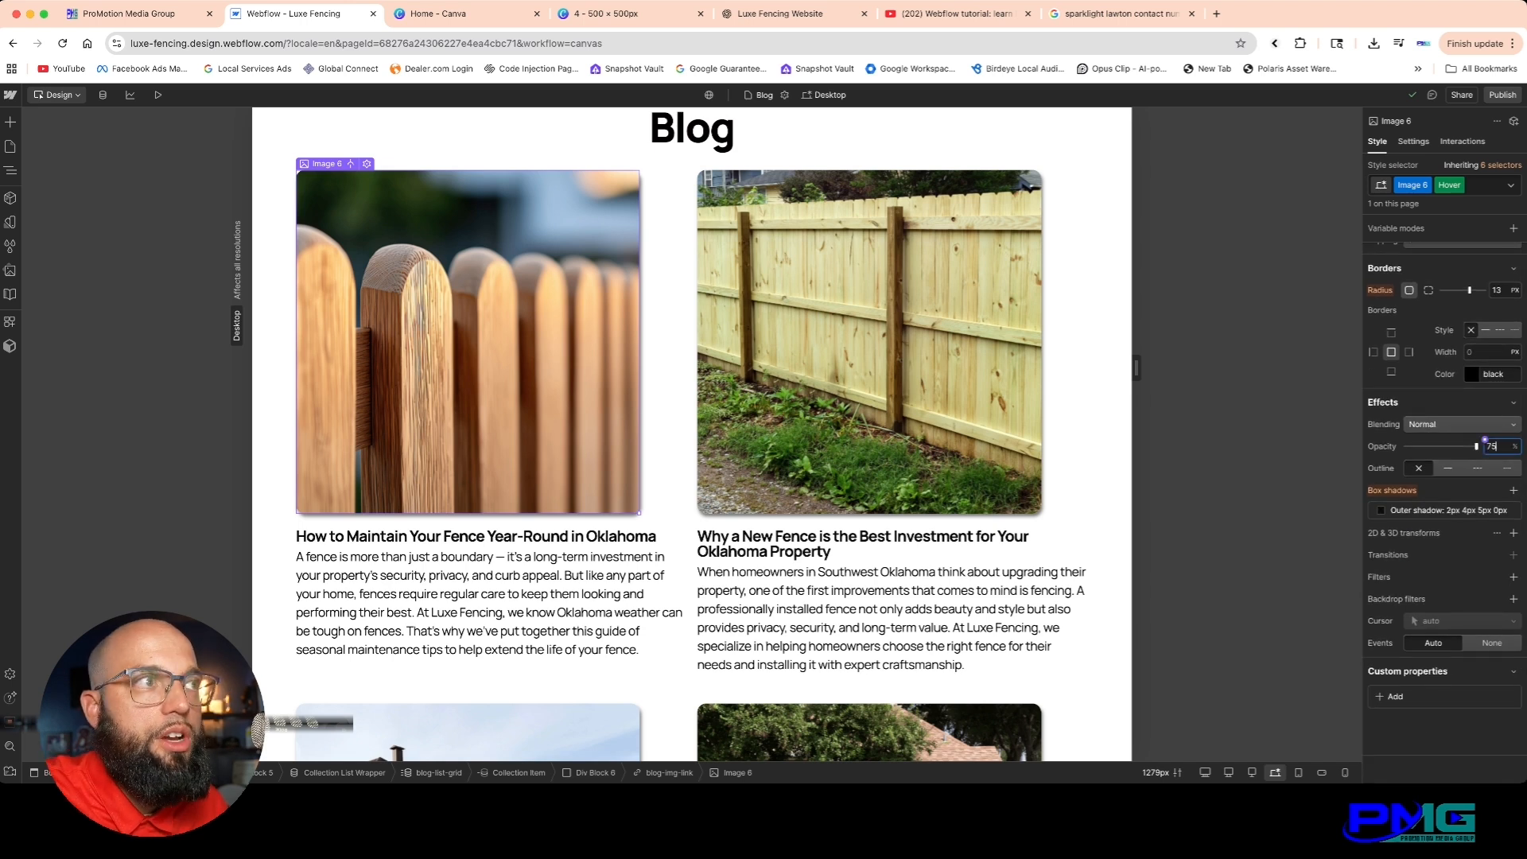
pyautogui.write('75')
# Step: Add an Opacity transition of 200 ms with ease easing to the collection item's image in its None state
pyautogui.scroll(10, 1485, 439)
pyautogui.click(1511, 185)
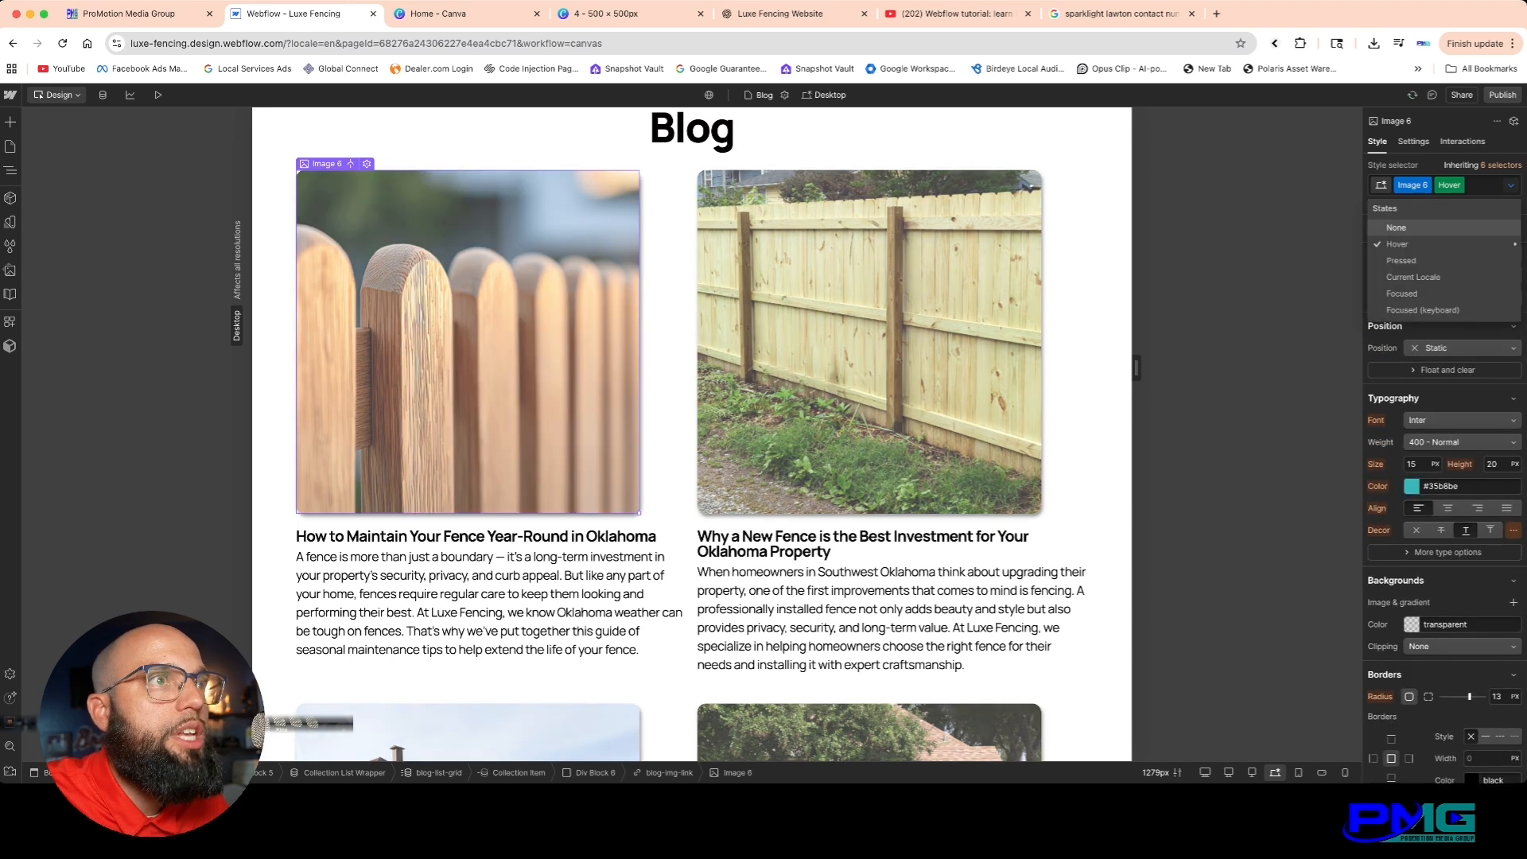
pyautogui.click(1396, 227)
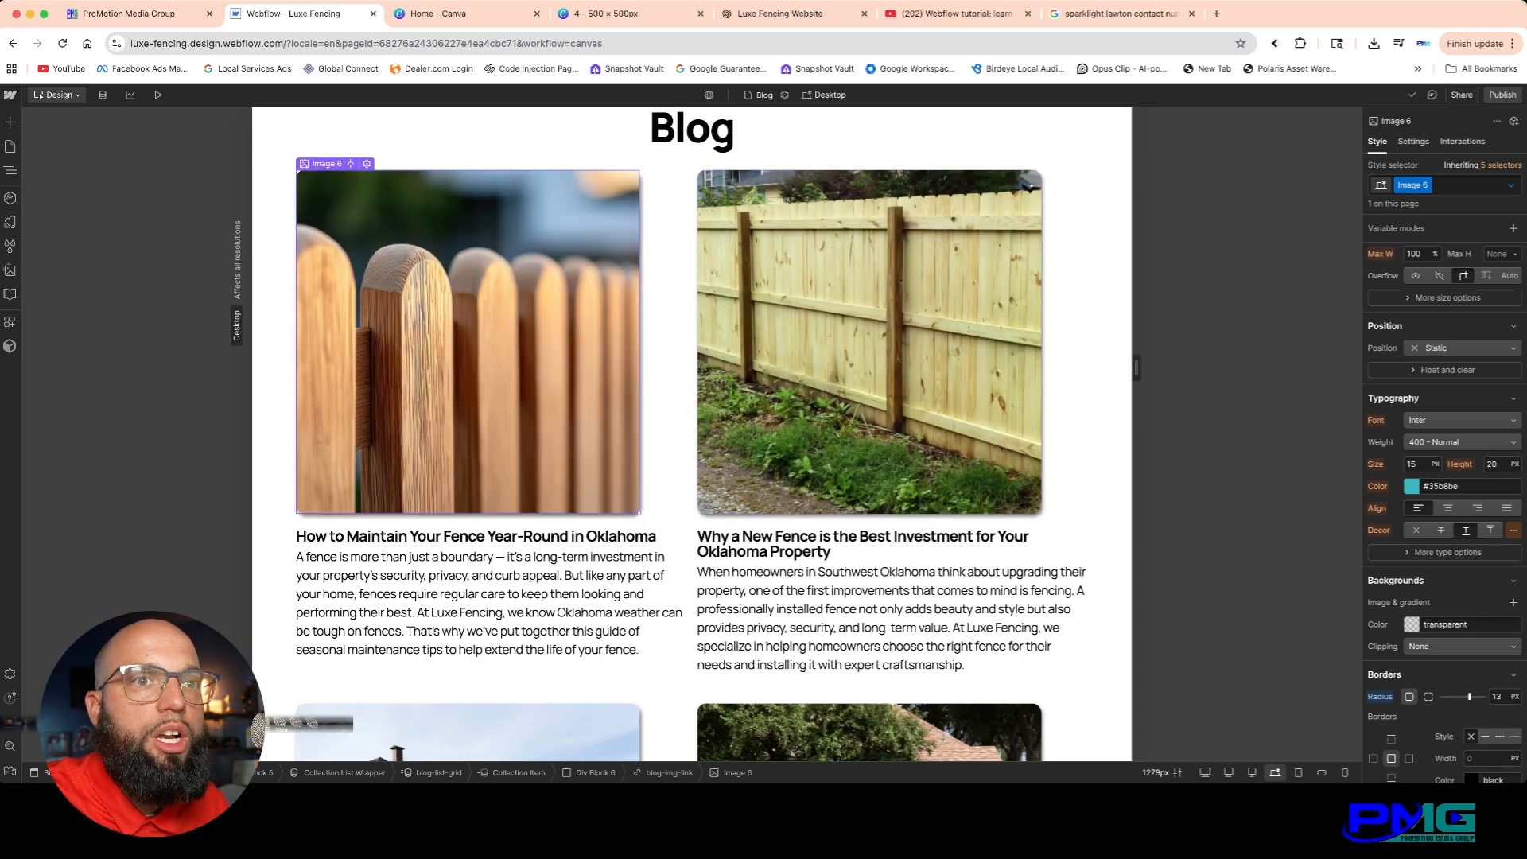
pyautogui.scroll(-10, 1444, 509)
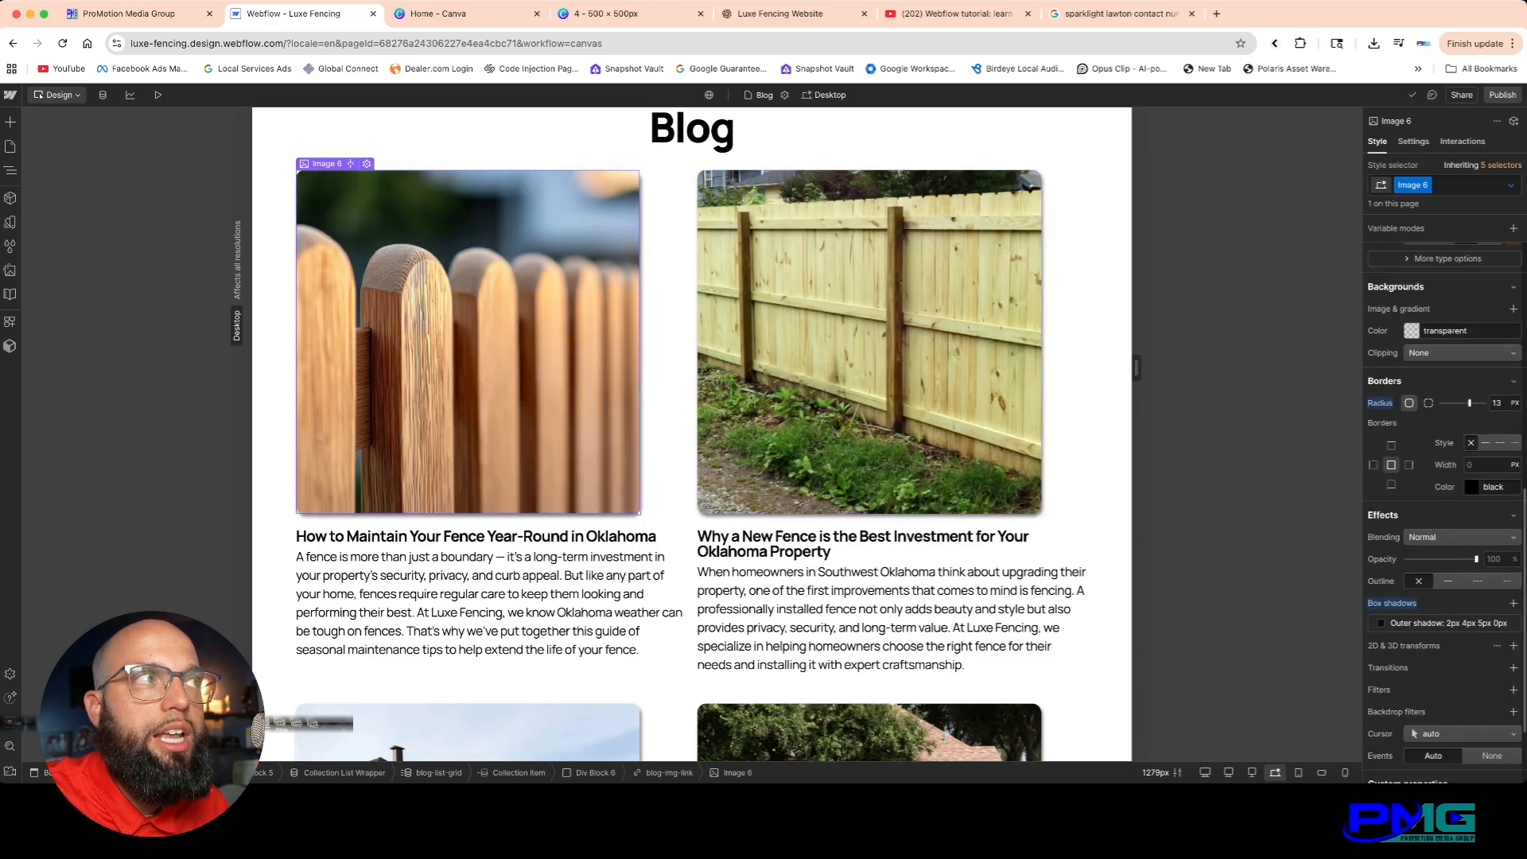
pyautogui.scroll(-1, 1444, 506)
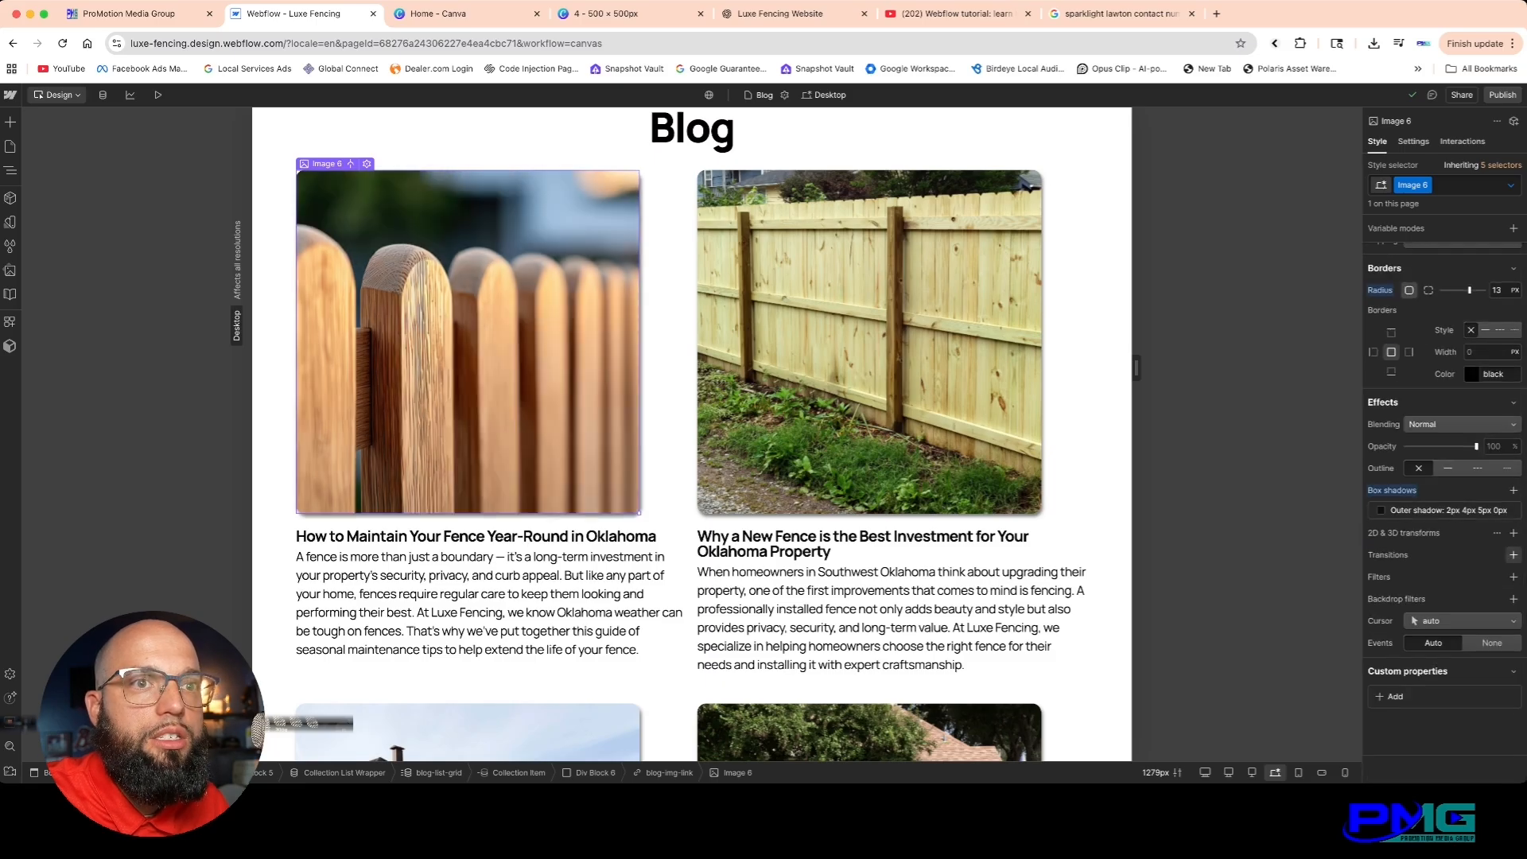
pyautogui.click(1514, 555)
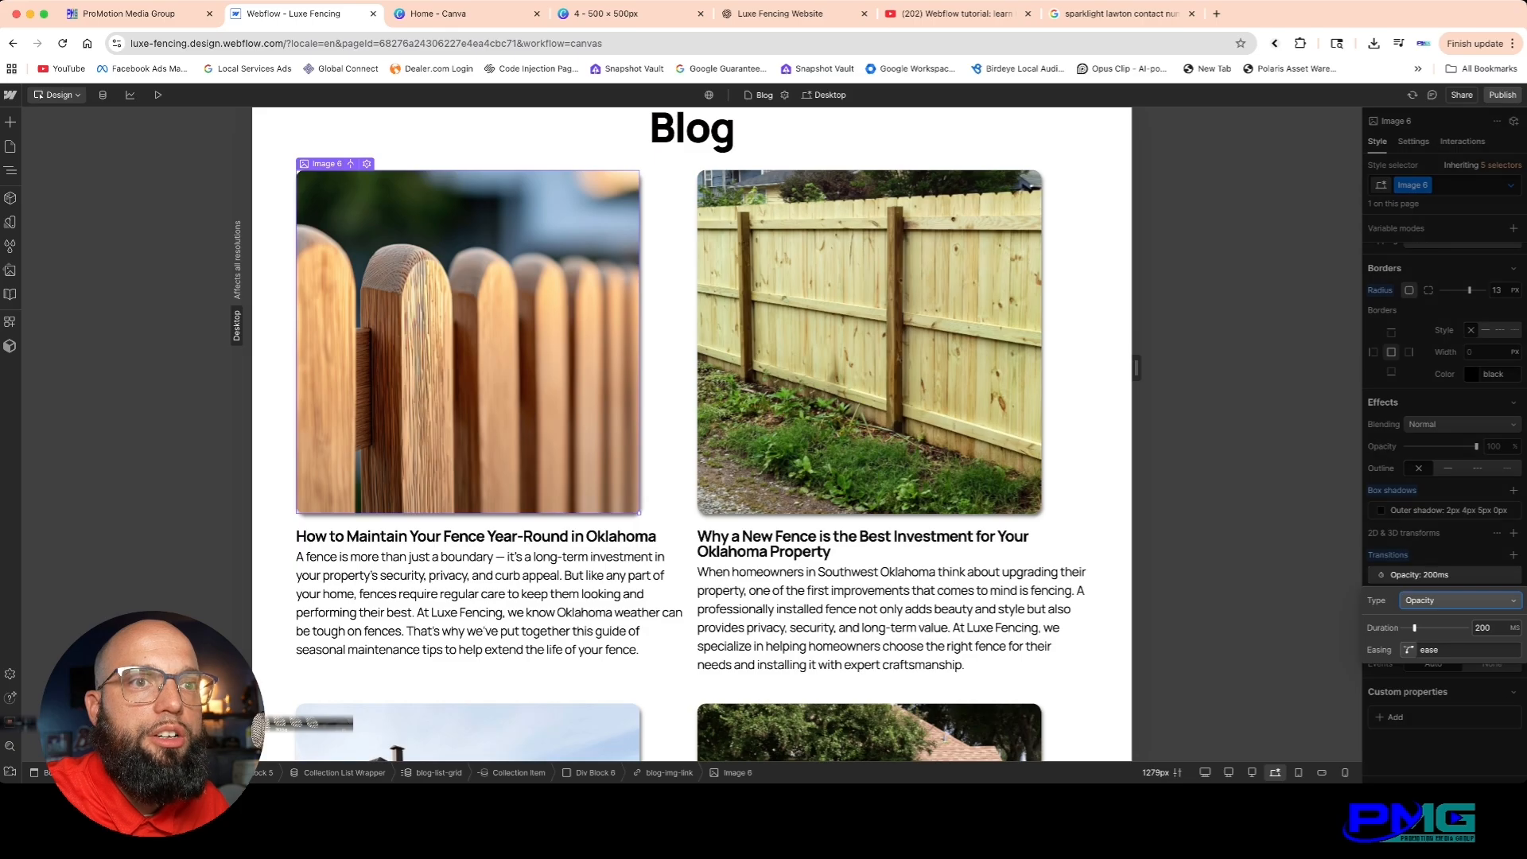
pyautogui.click(1409, 650)
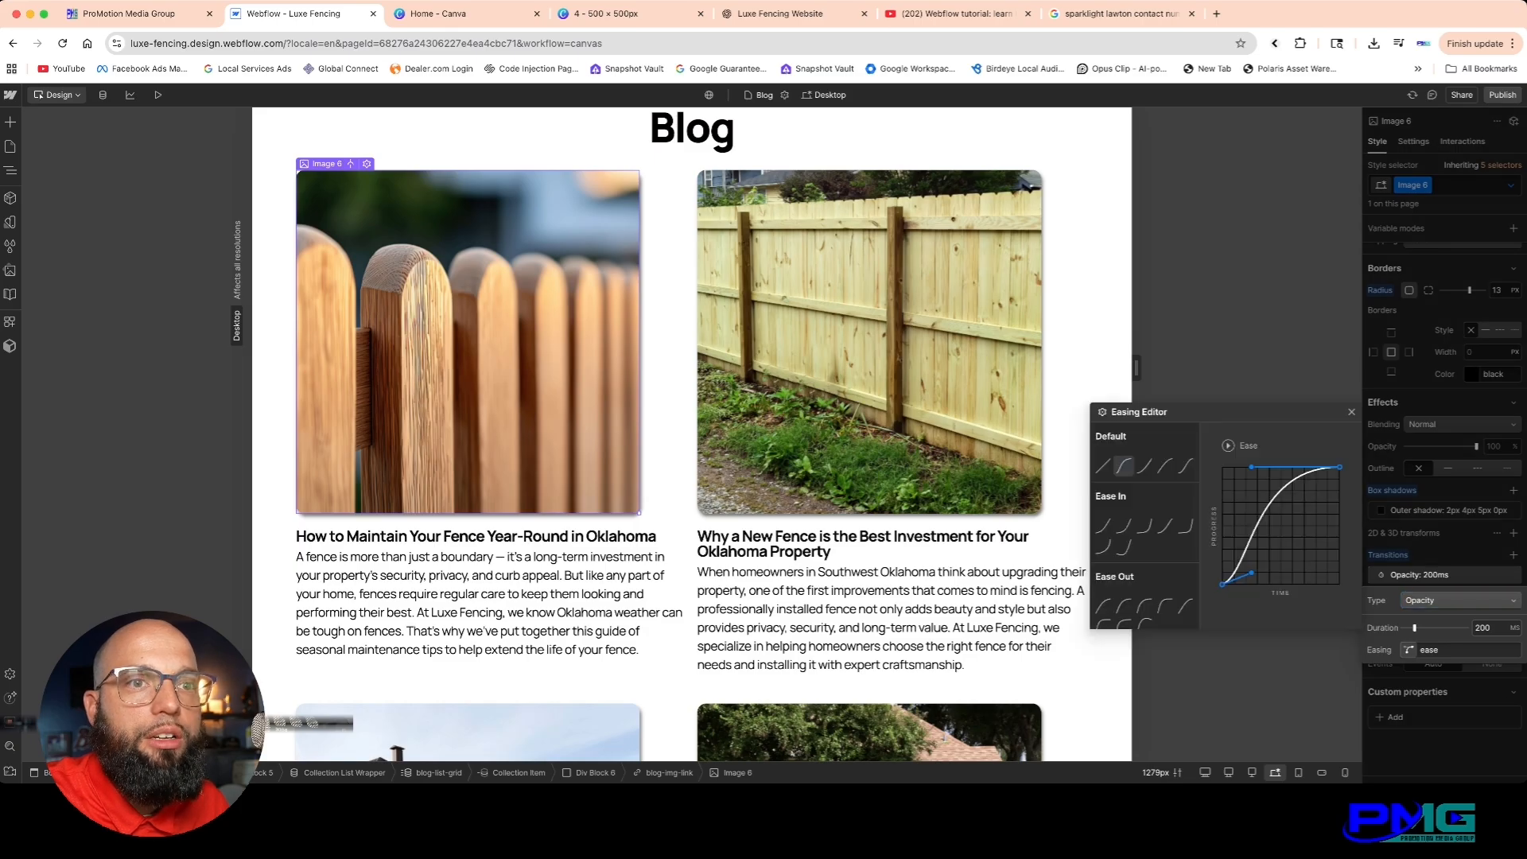
pyautogui.press('Escape')
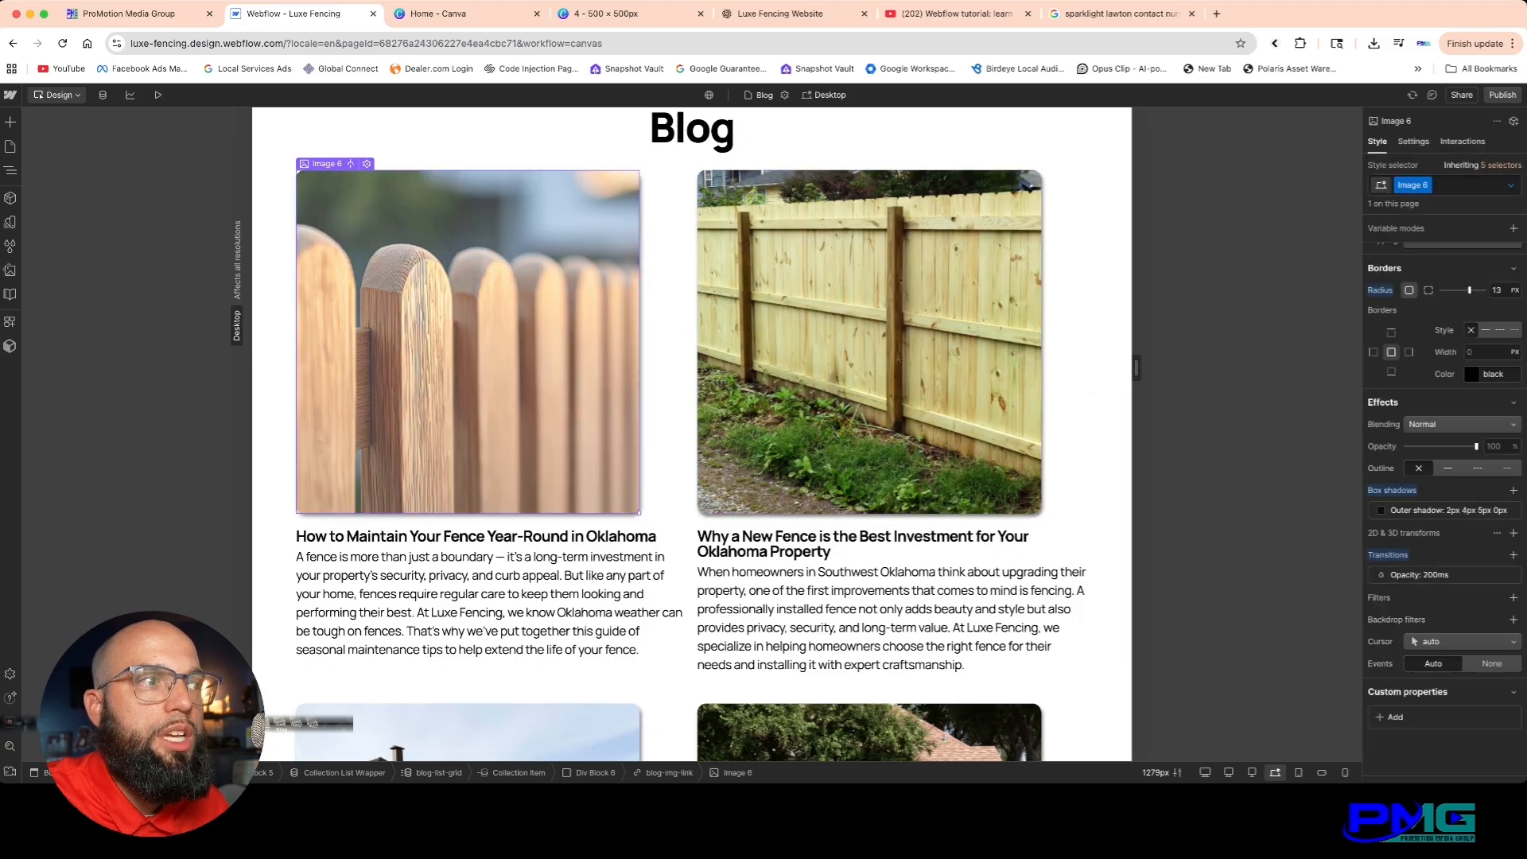
# Step: Set the opacity of the blog-heading-text link block to 75% in its Hover state
pyautogui.click(476, 536)
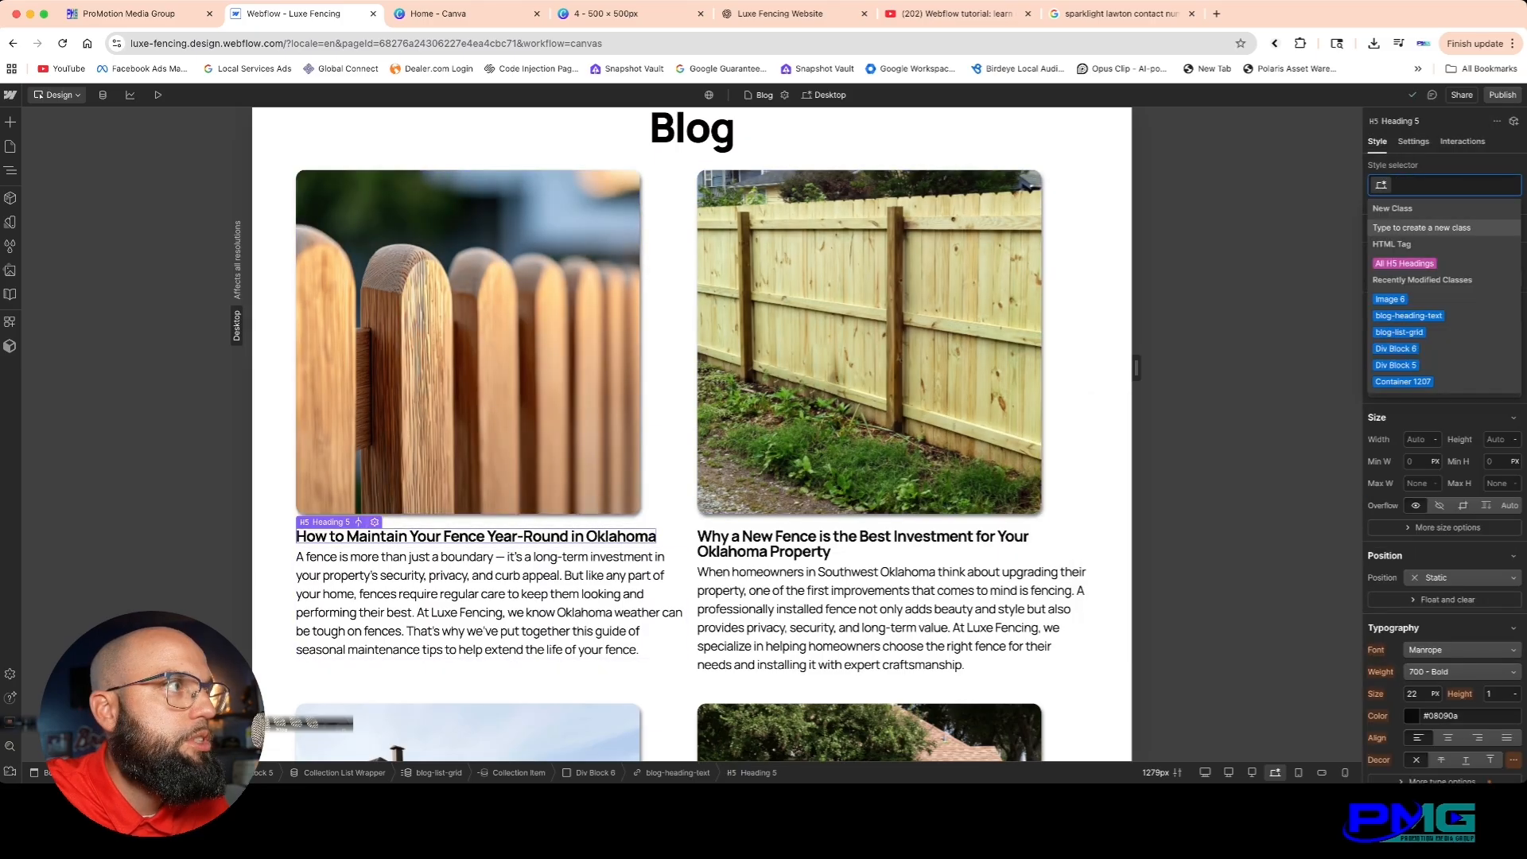
pyautogui.press('Escape')
pyautogui.press('z')
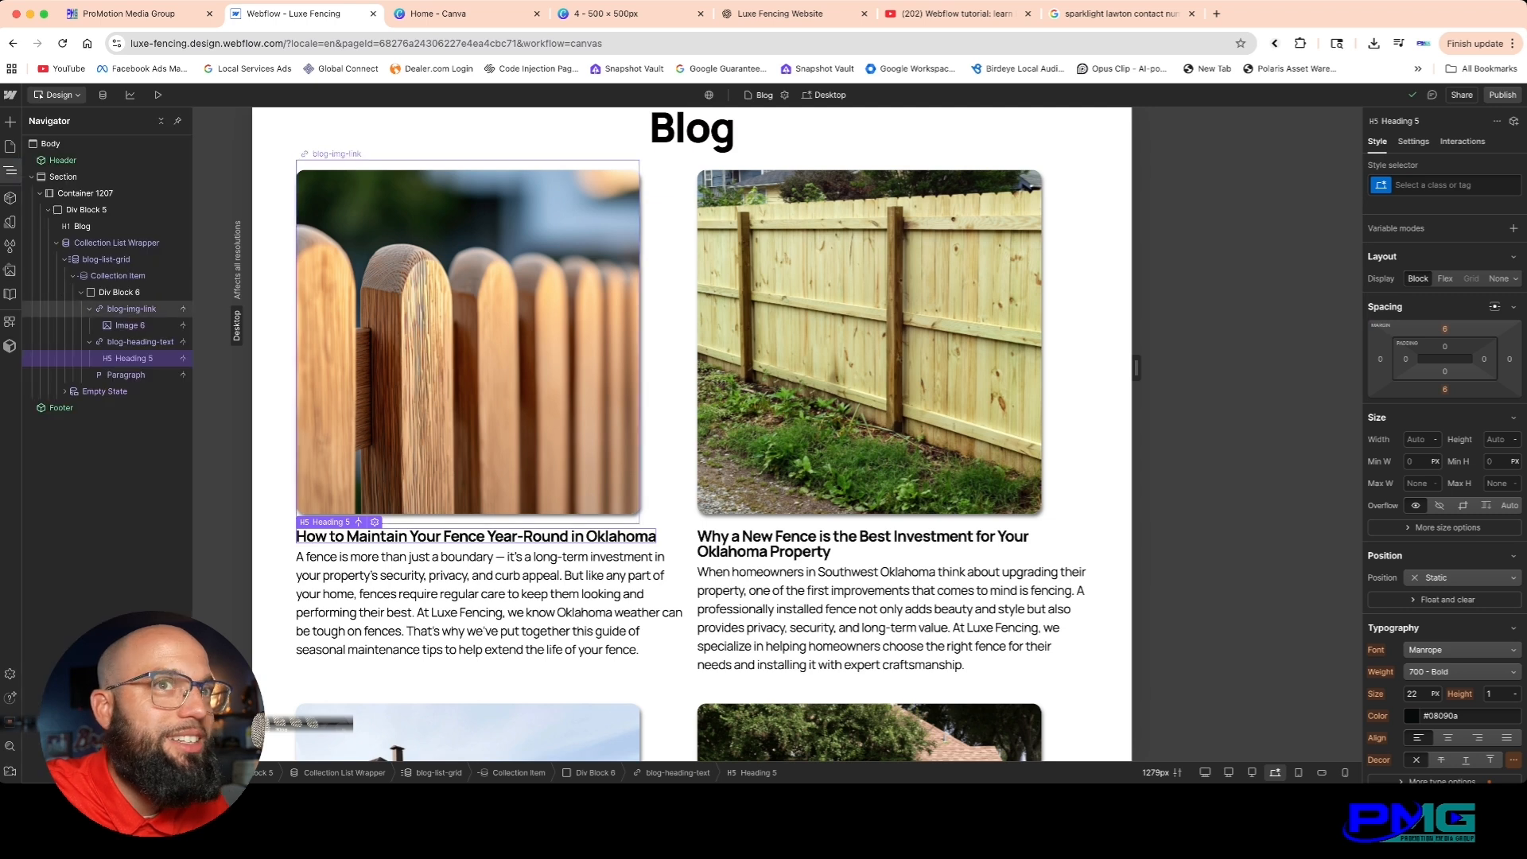
pyautogui.click(140, 341)
pyautogui.click(1511, 184)
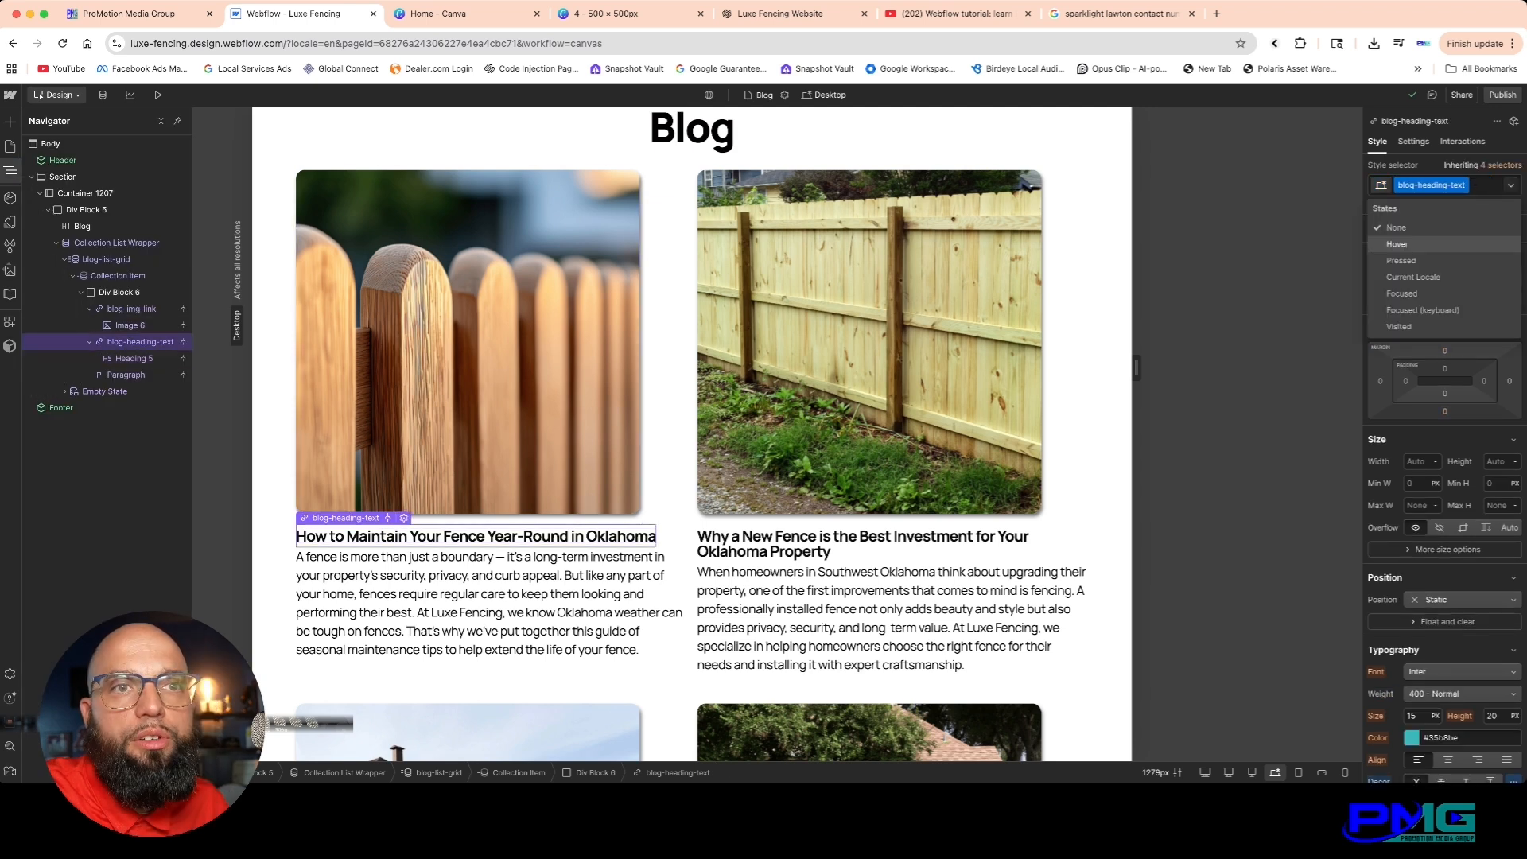
pyautogui.click(1394, 244)
pyautogui.scroll(-10, 1444, 477)
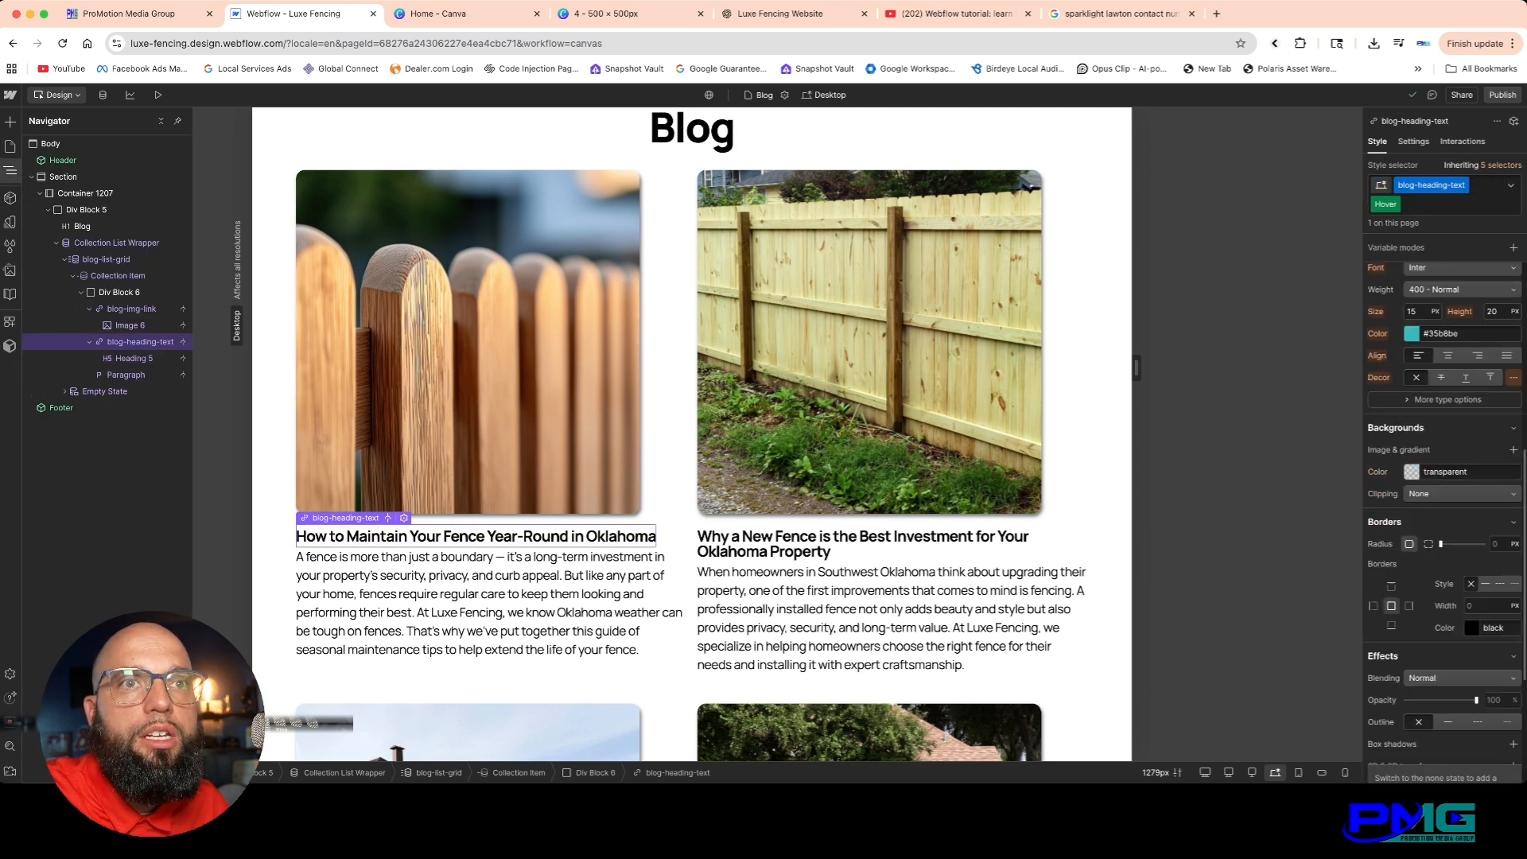
pyautogui.moveTo(1477, 467); pyautogui.dragTo(1459, 467)
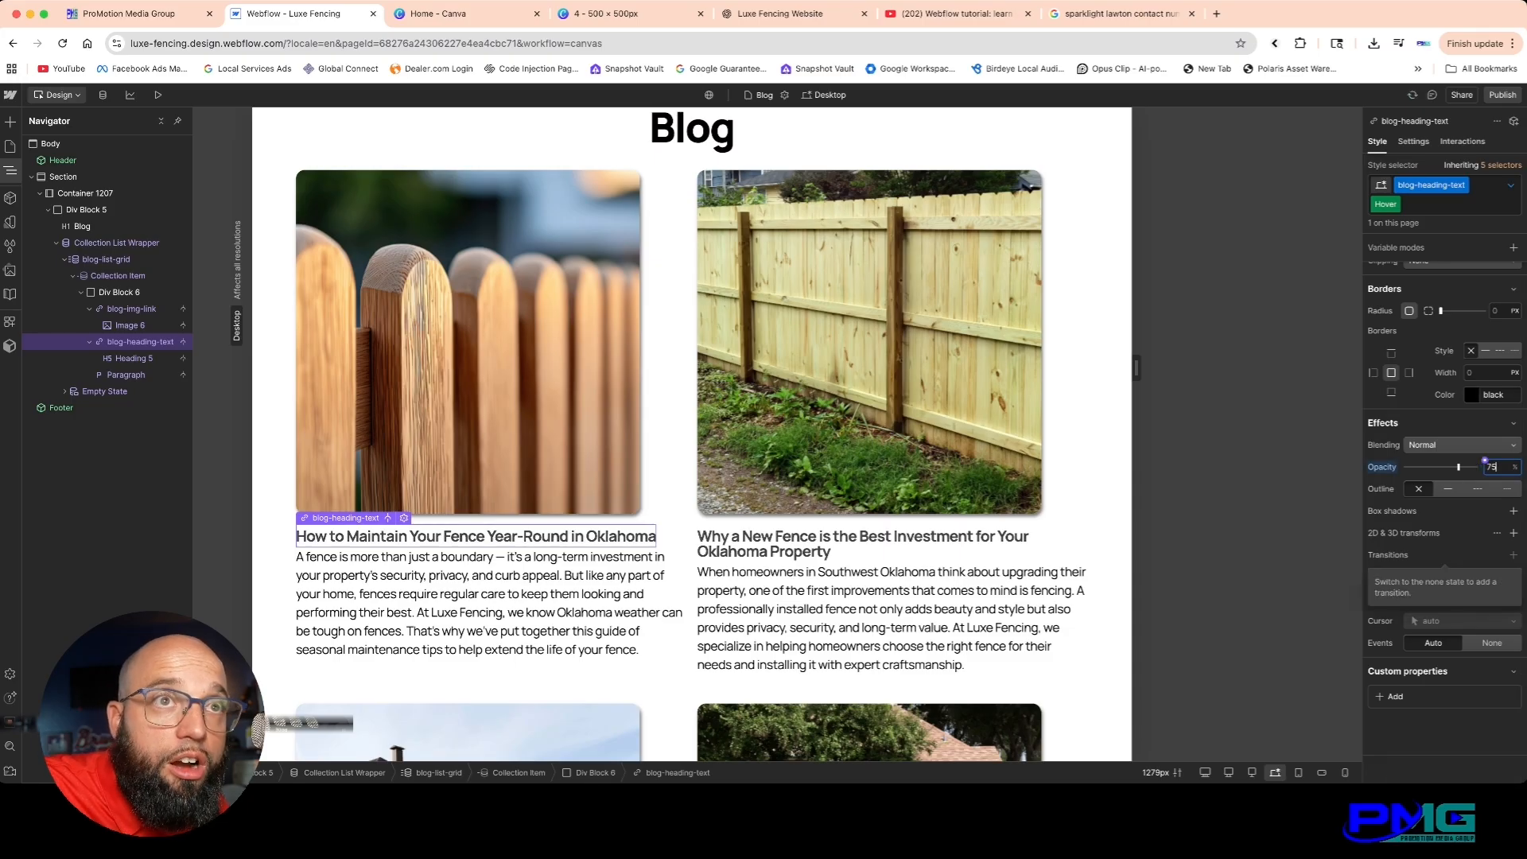
pyautogui.click(1449, 581)
pyautogui.click(1514, 555)
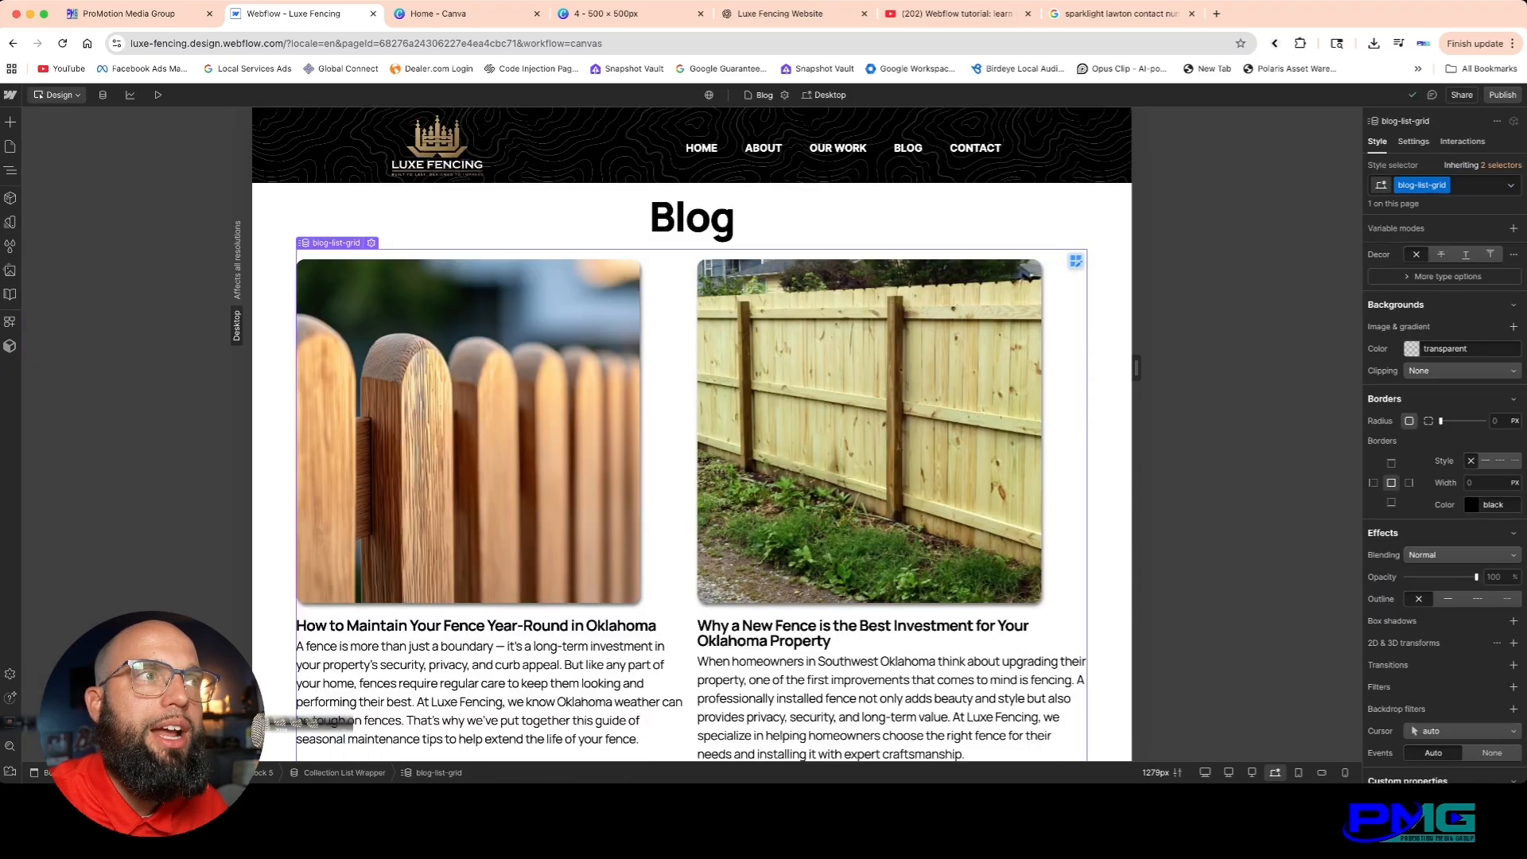
# Step: Limit the blog-list-grid Collection List to showing 10 items
pyautogui.scroll(-5, 796, 318)
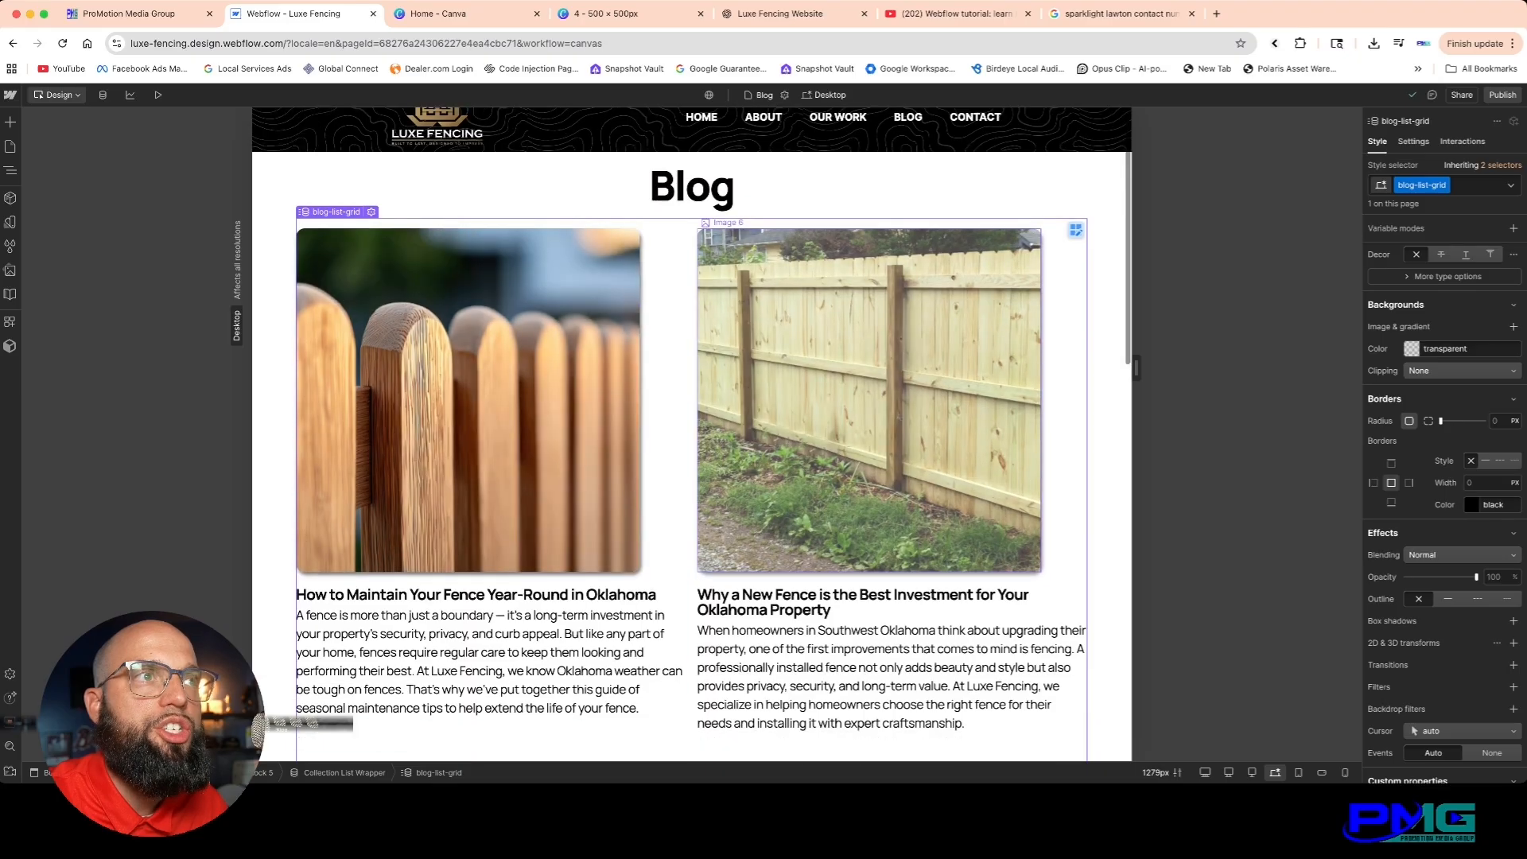
pyautogui.scroll(-4, 692, 434)
pyautogui.scroll(8, 693, 433)
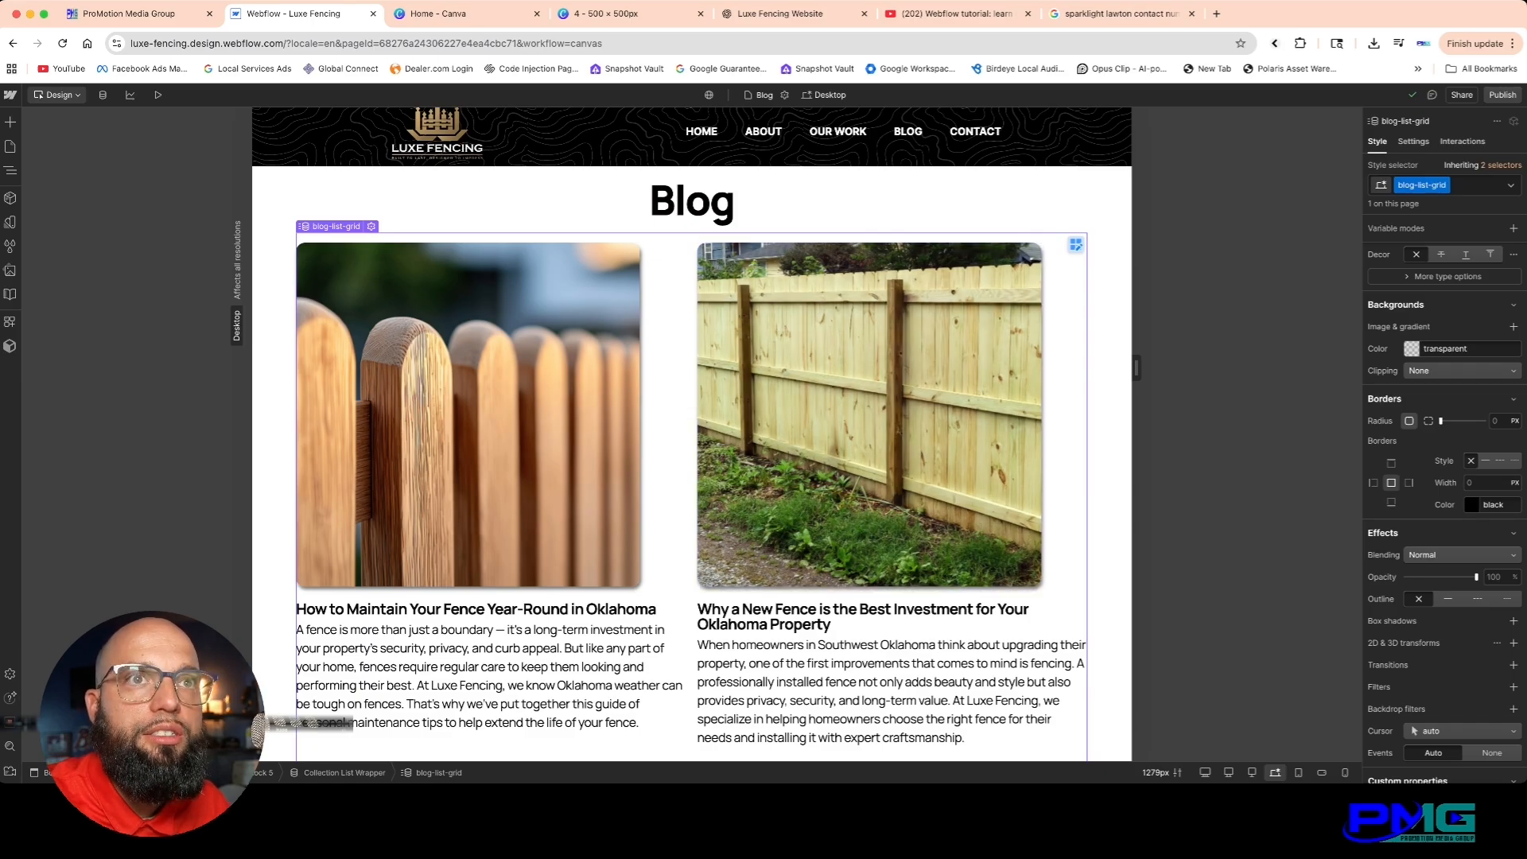
pyautogui.click(1414, 141)
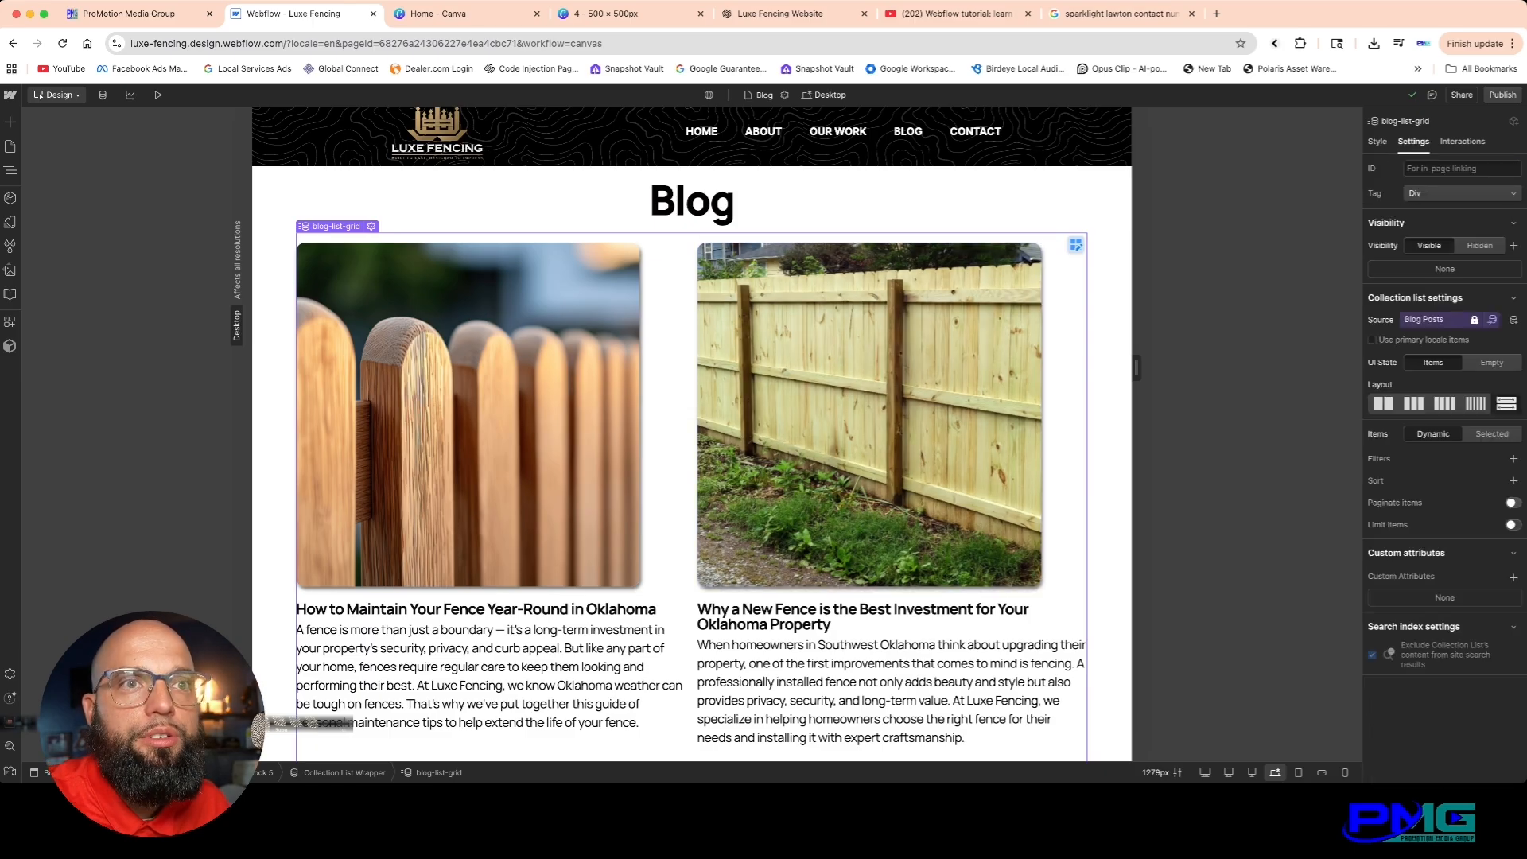
pyautogui.click(1513, 524)
pyautogui.click(1427, 550)
pyautogui.write('10')
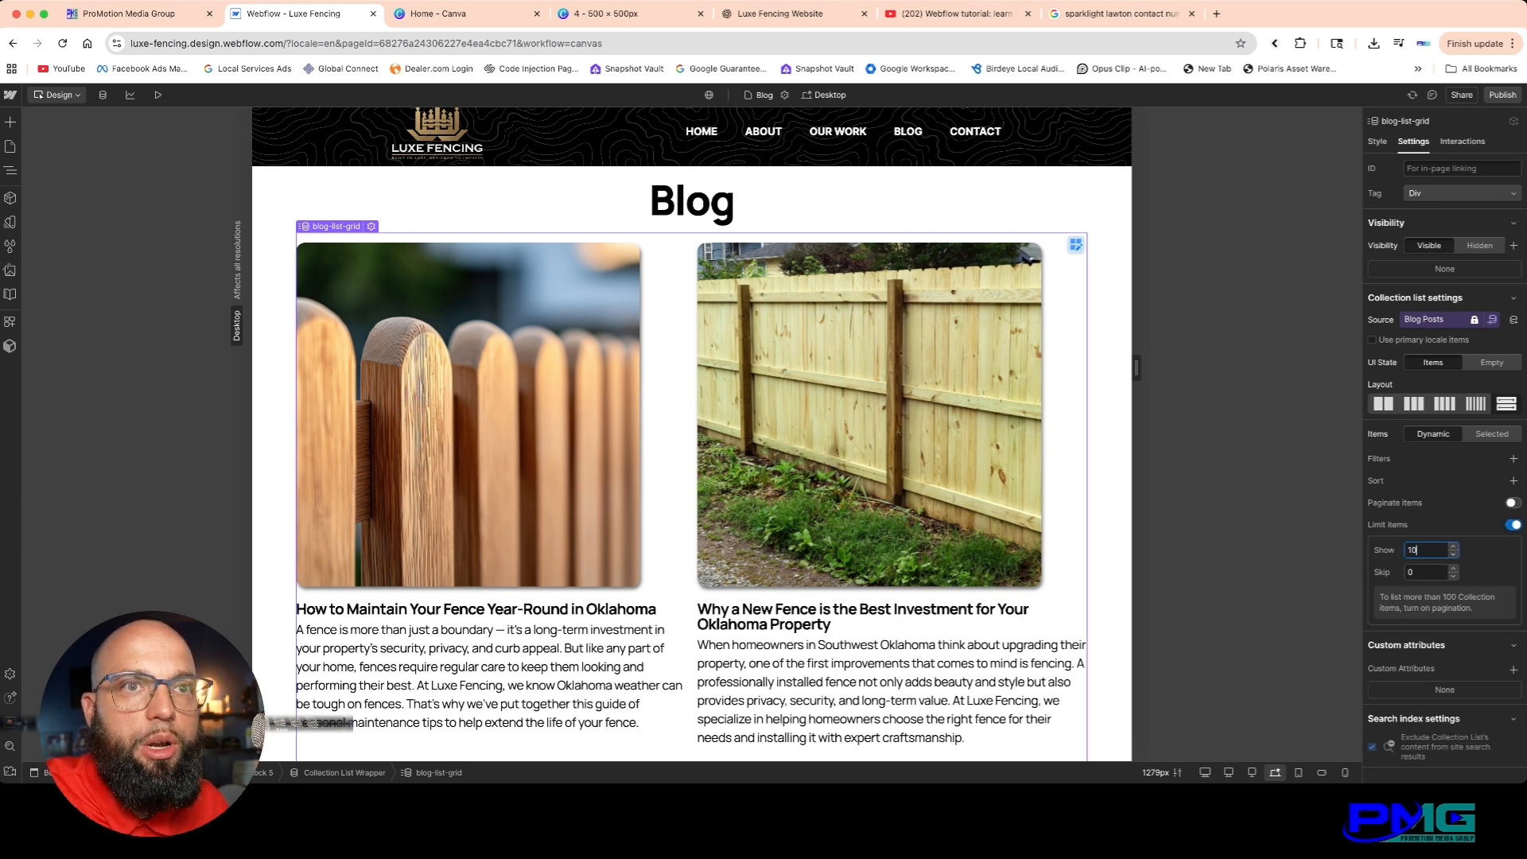
pyautogui.press('Return')
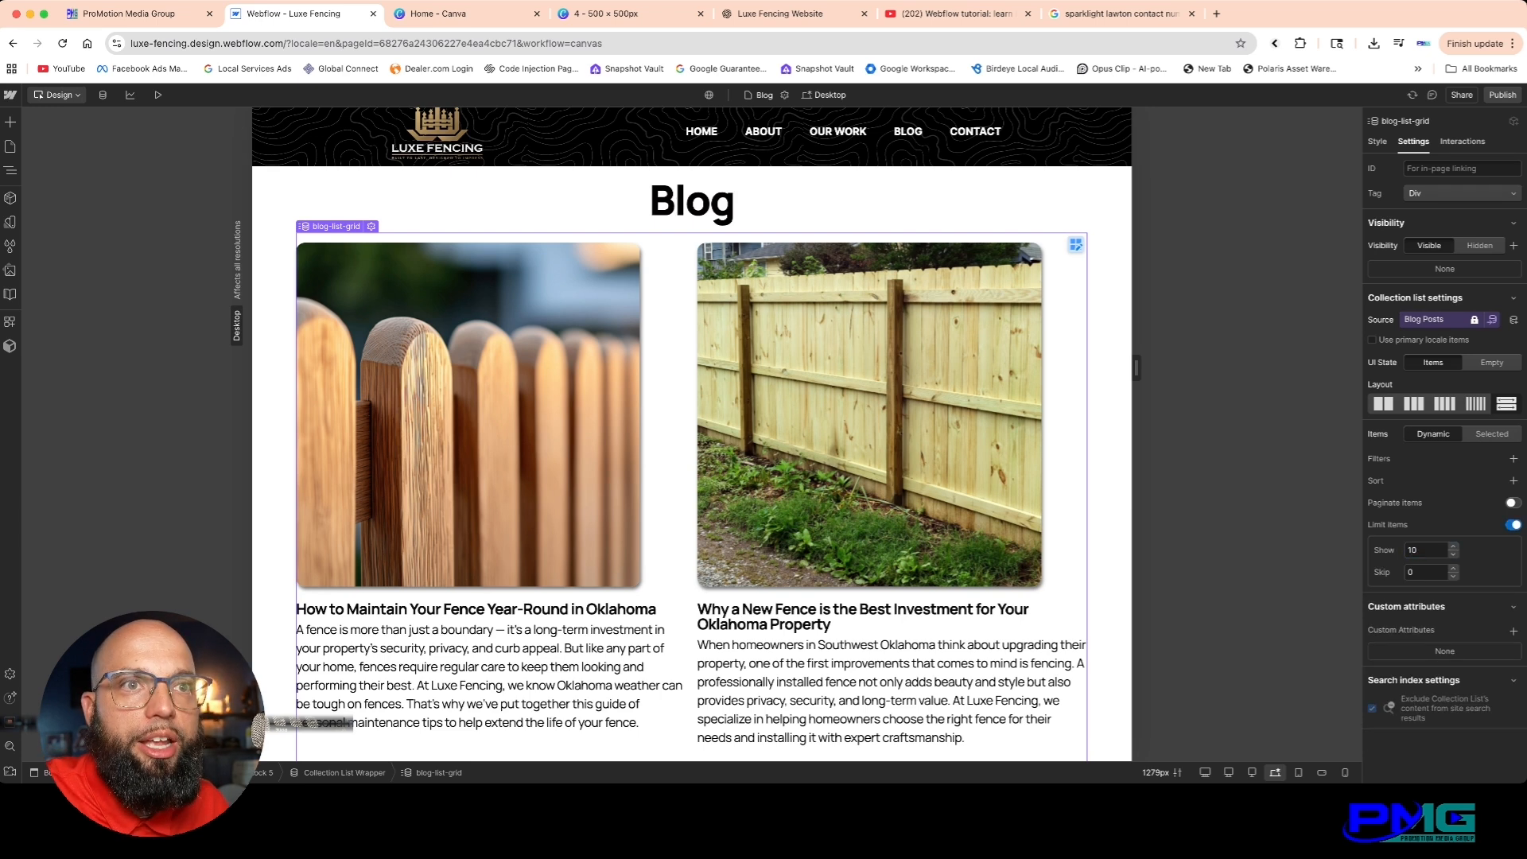
# Step: Enable pagination on the blog-list-grid Collection List with 10 items per page
pyautogui.click(1513, 503)
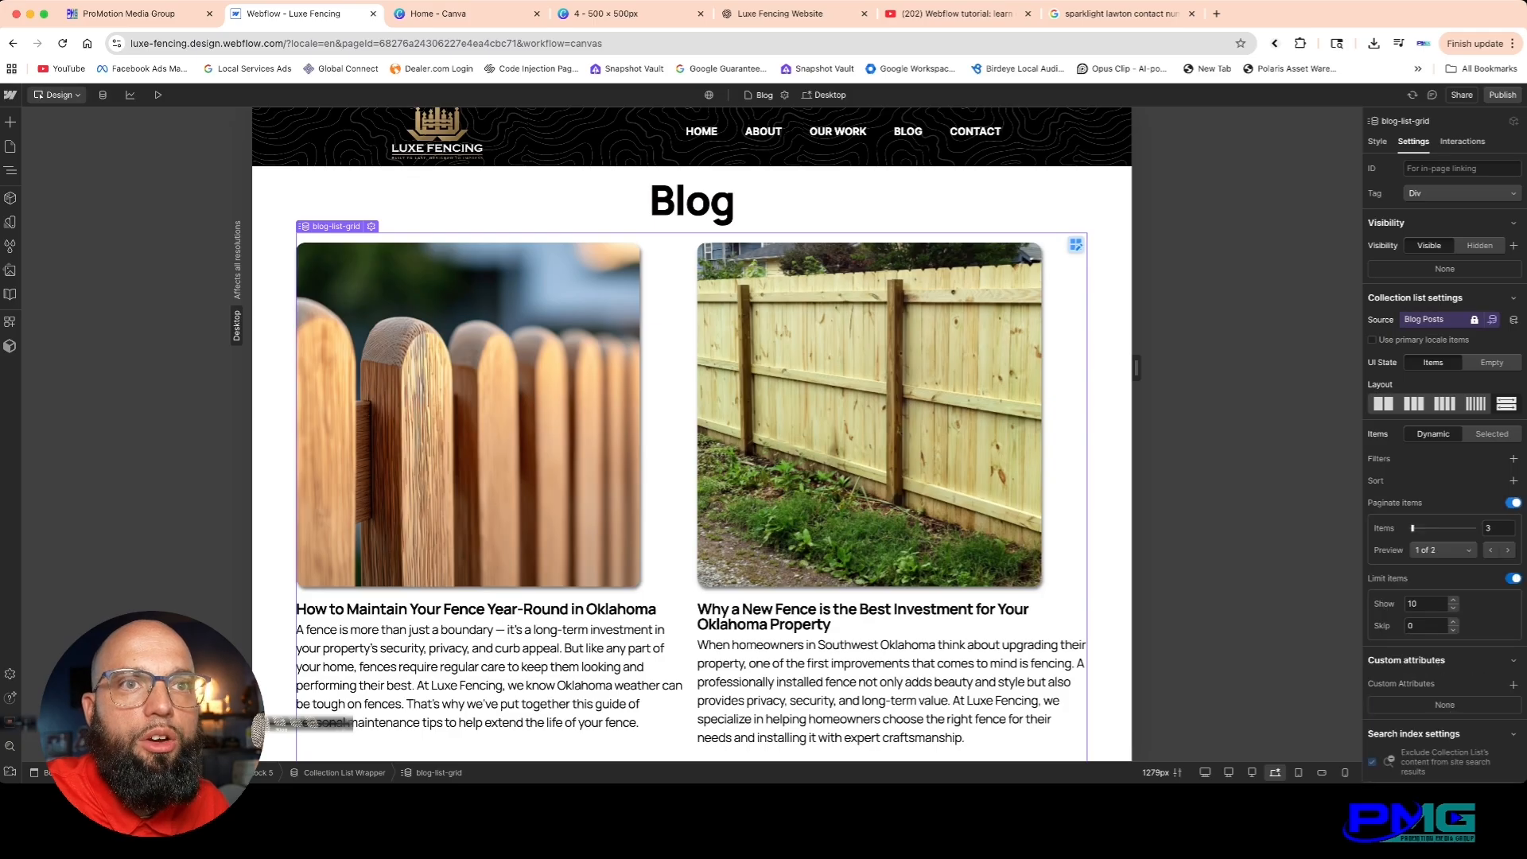
pyautogui.click(1498, 528)
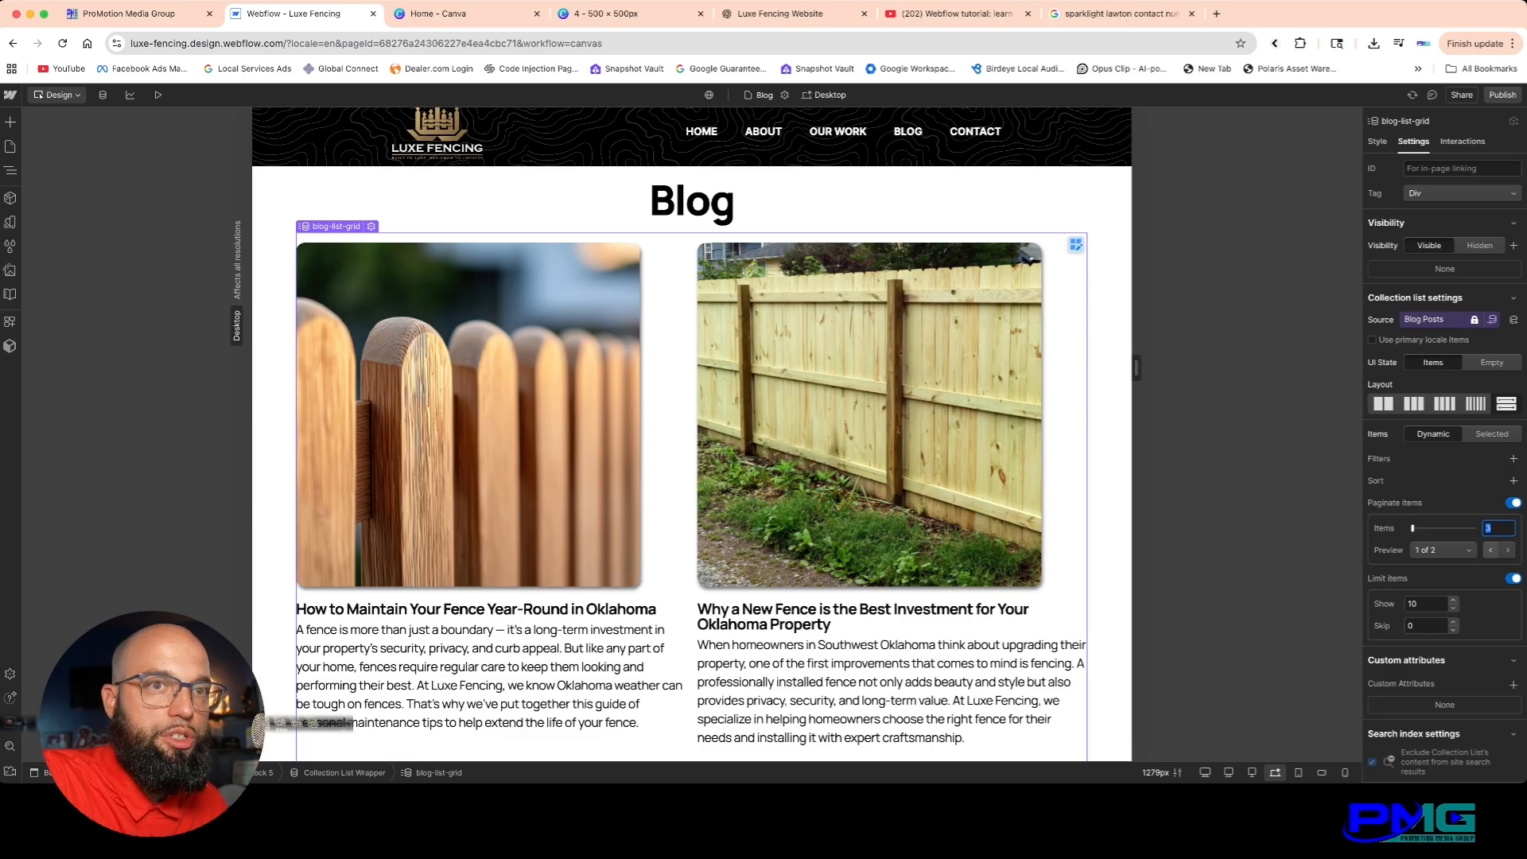
pyautogui.write('2')
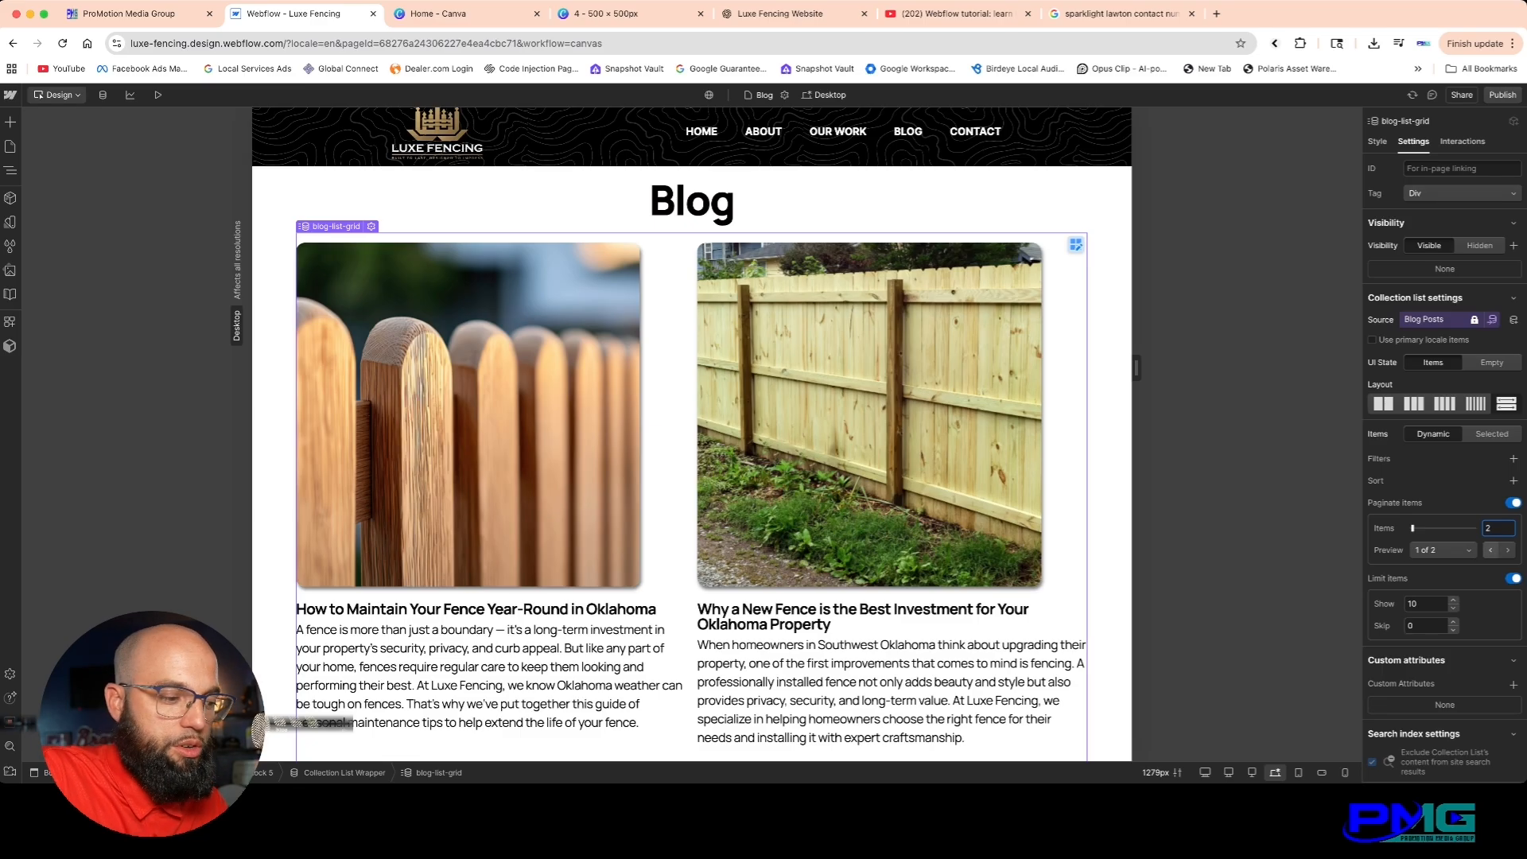
pyautogui.write('10')
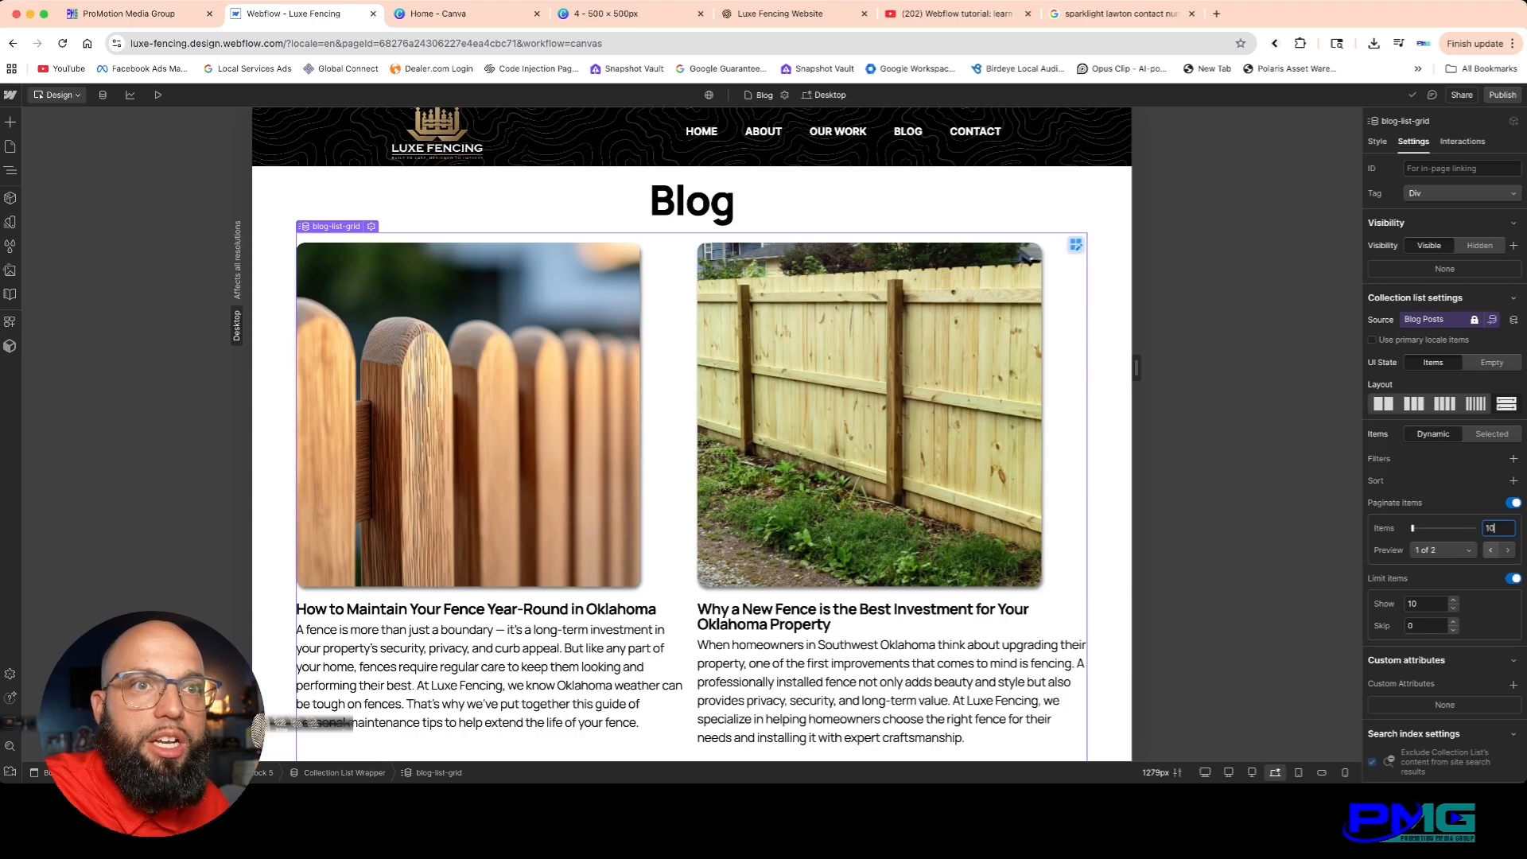
pyautogui.press('Return')
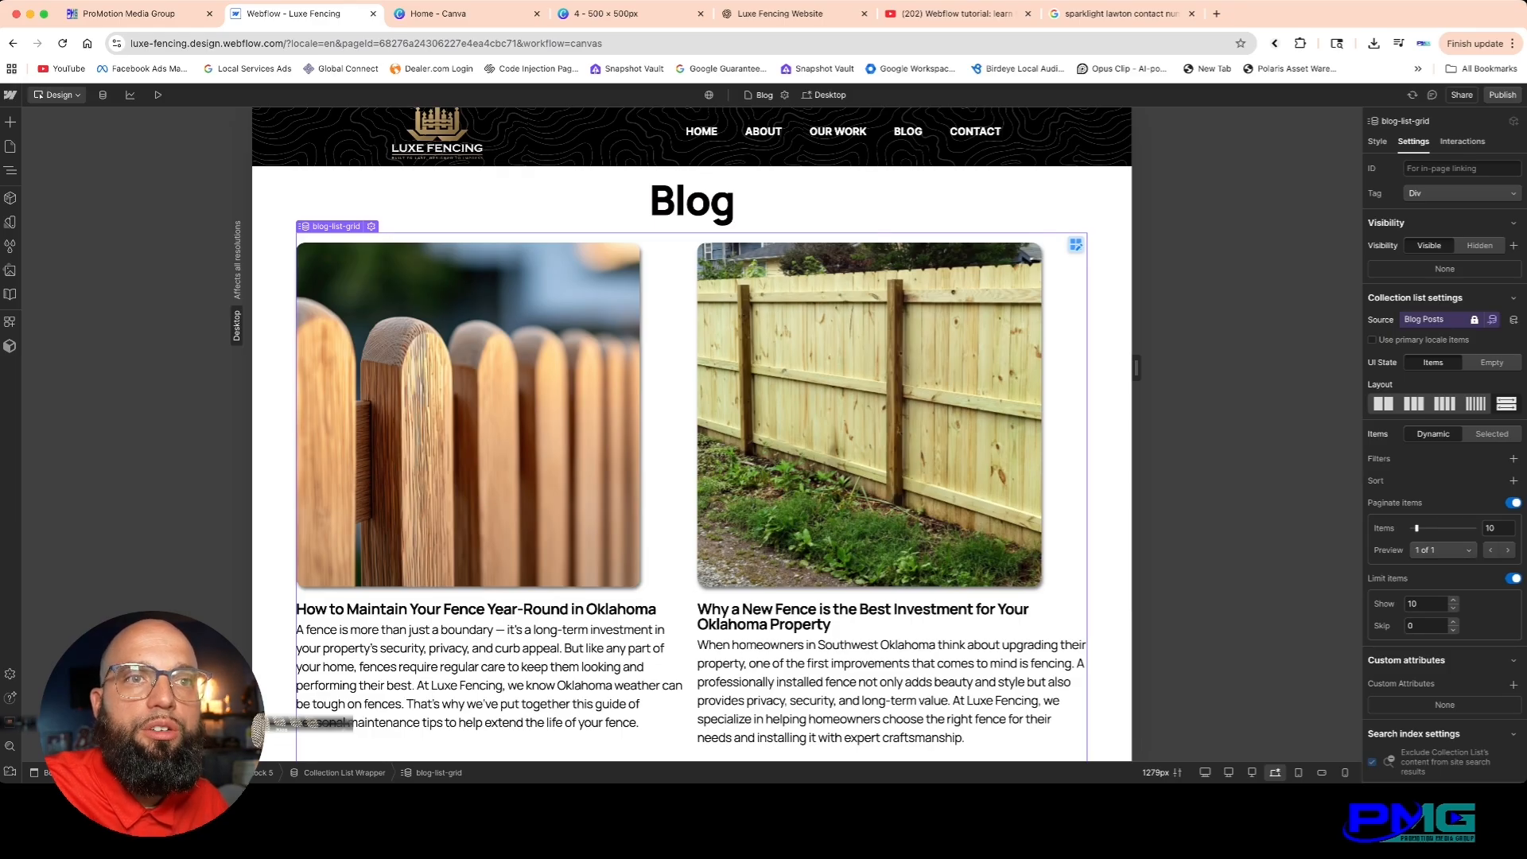
# Step: Review the Blog page's post grid down to the newsletter section
pyautogui.click(1497, 529)
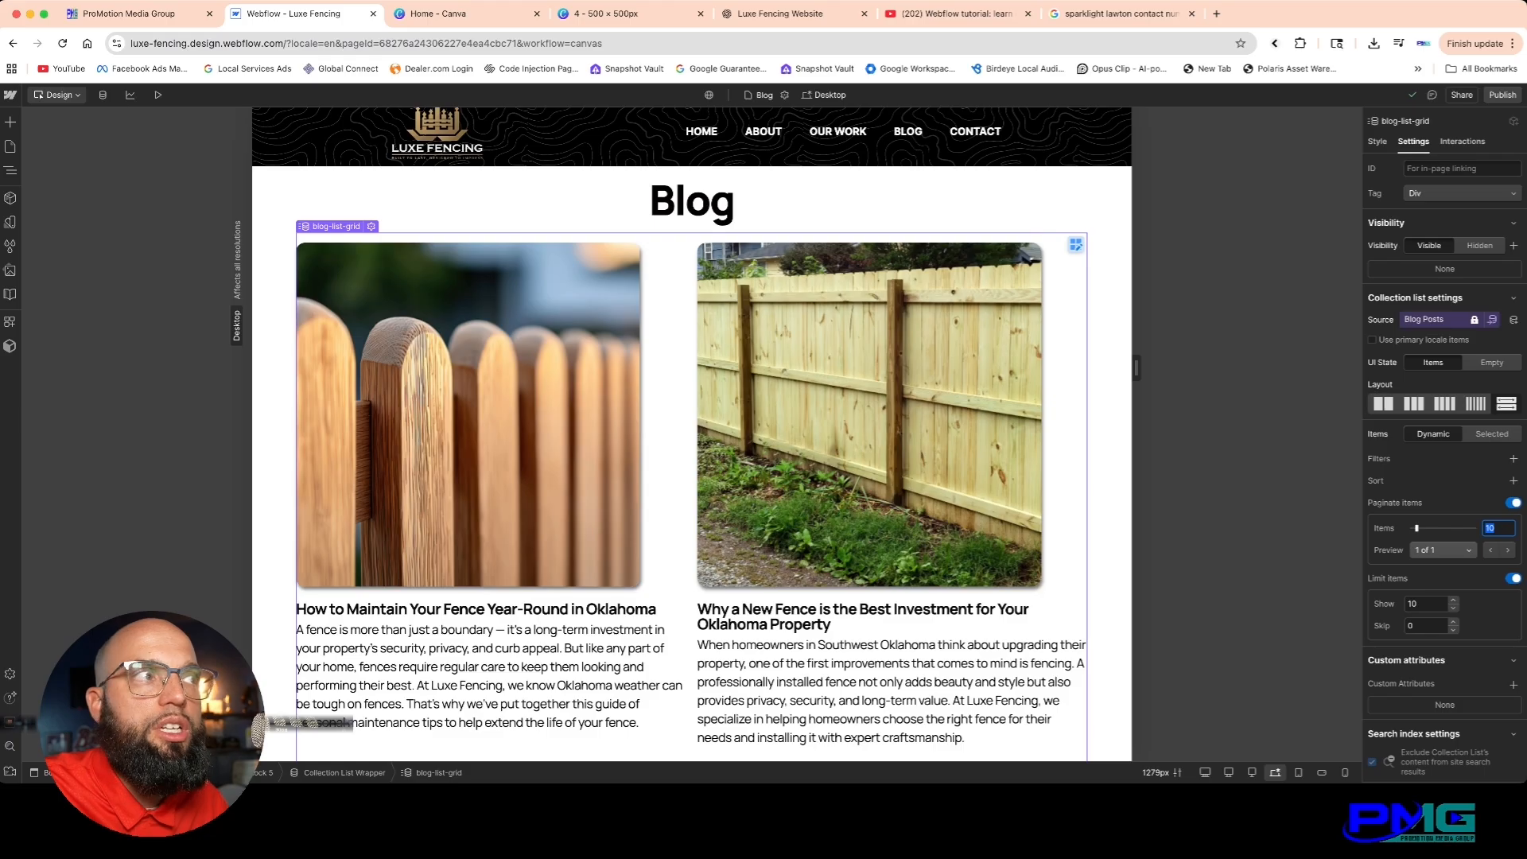
pyautogui.scroll(-15, 693, 434)
pyautogui.scroll(4, 692, 435)
pyautogui.scroll(1, 692, 557)
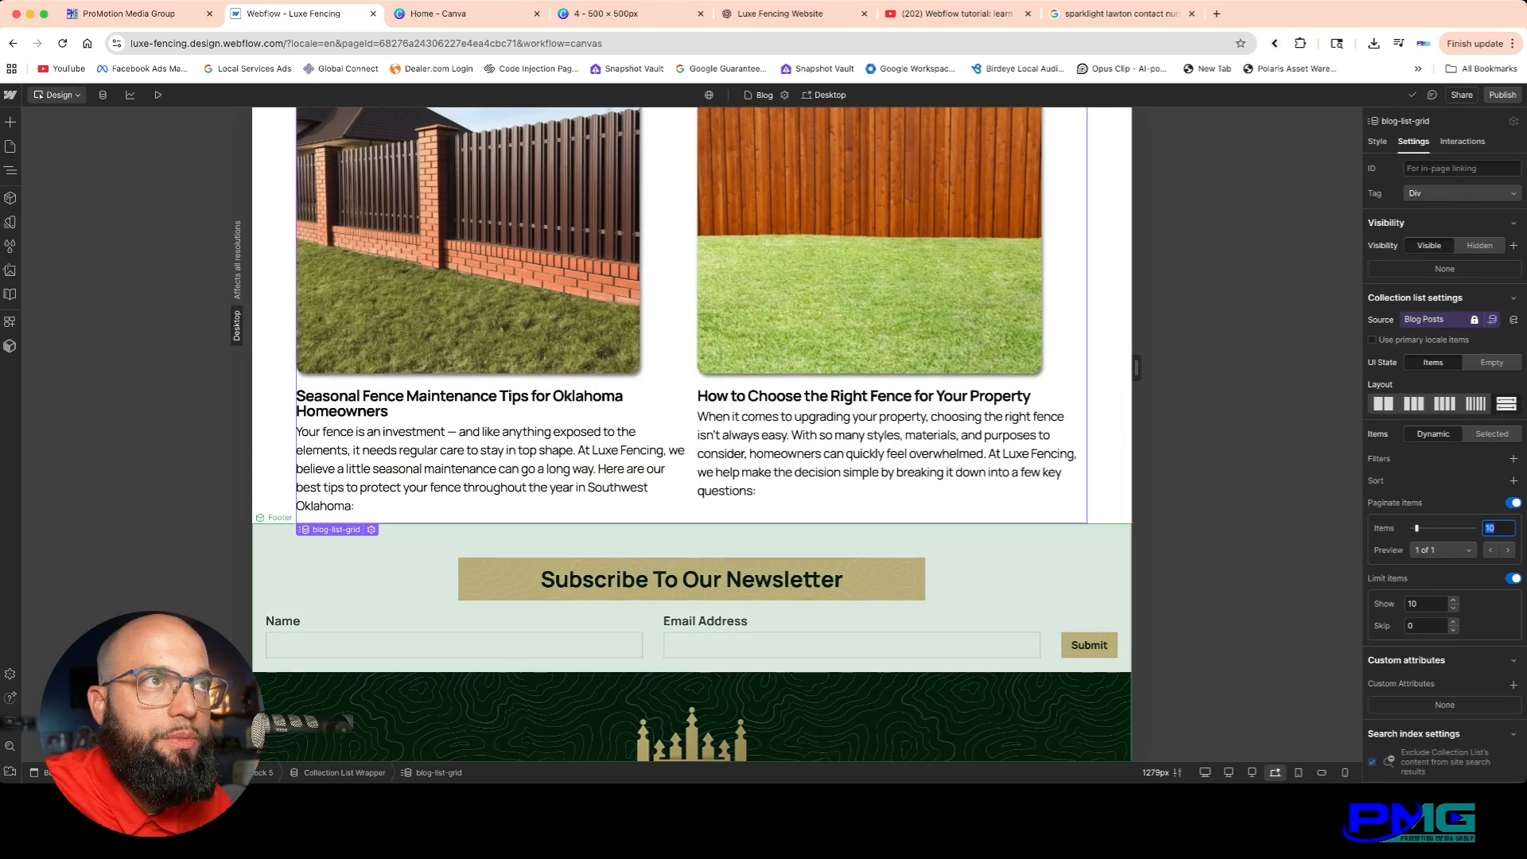
pyautogui.scroll(10, 692, 557)
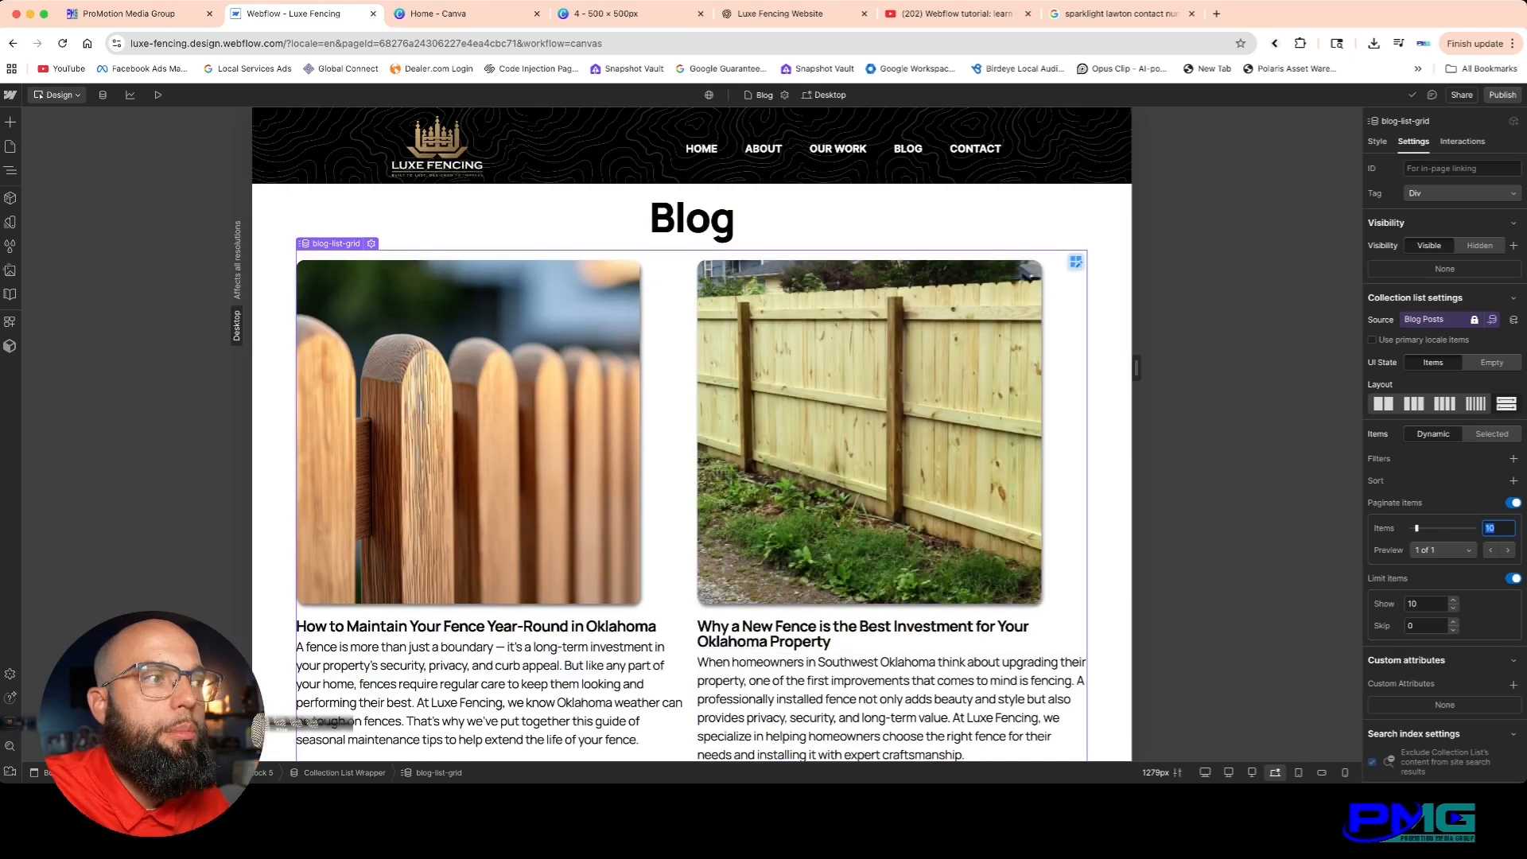
pyautogui.scroll(-5, 867, 434)
pyautogui.scroll(5, 867, 434)
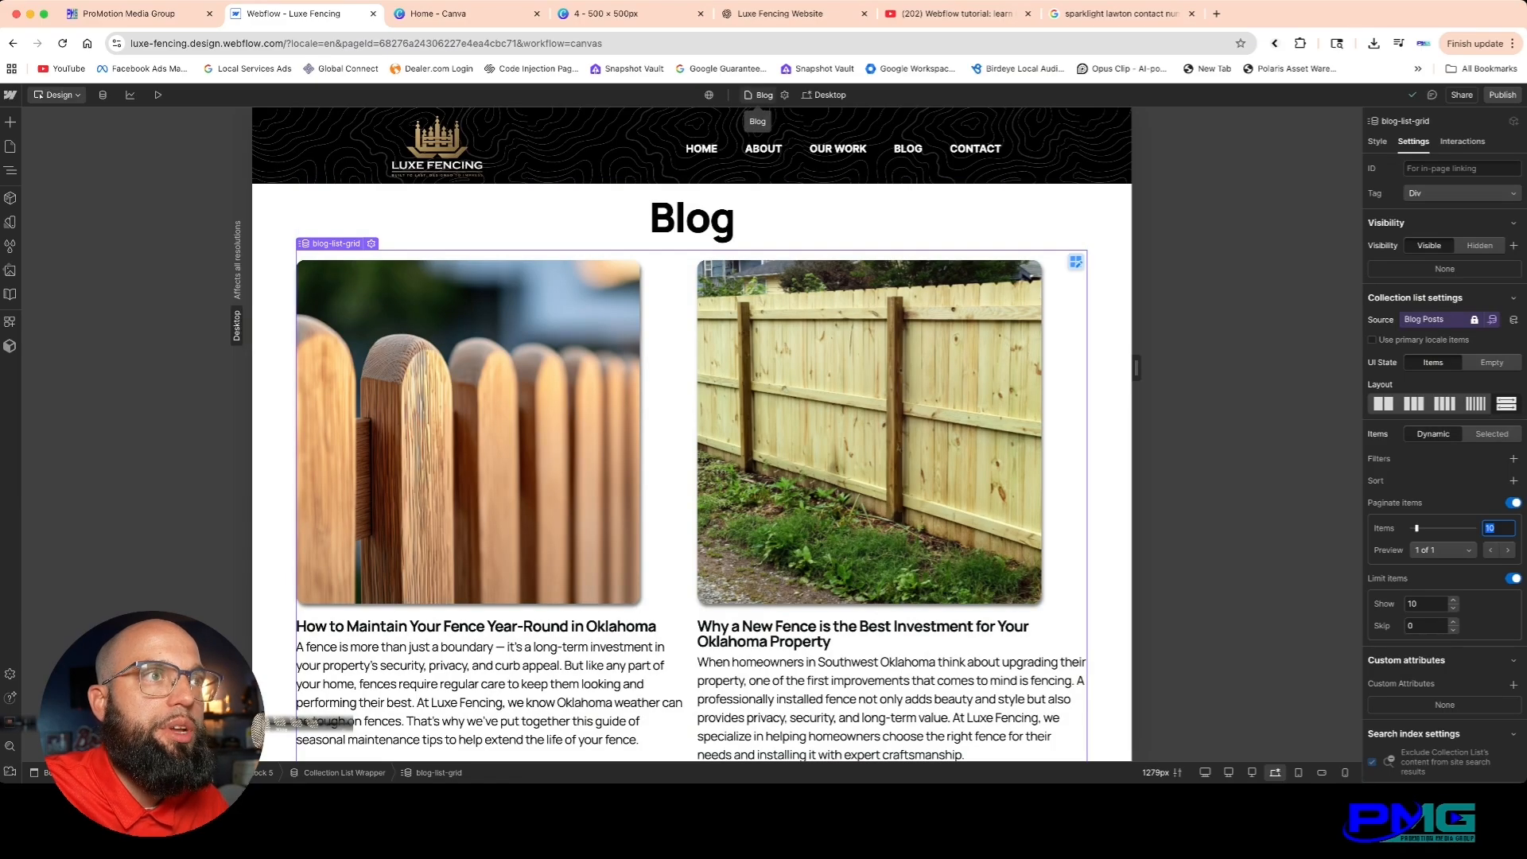
# Step: Open the Blog Posts Template page and place the Header and Footer components on it
pyautogui.click(760, 95)
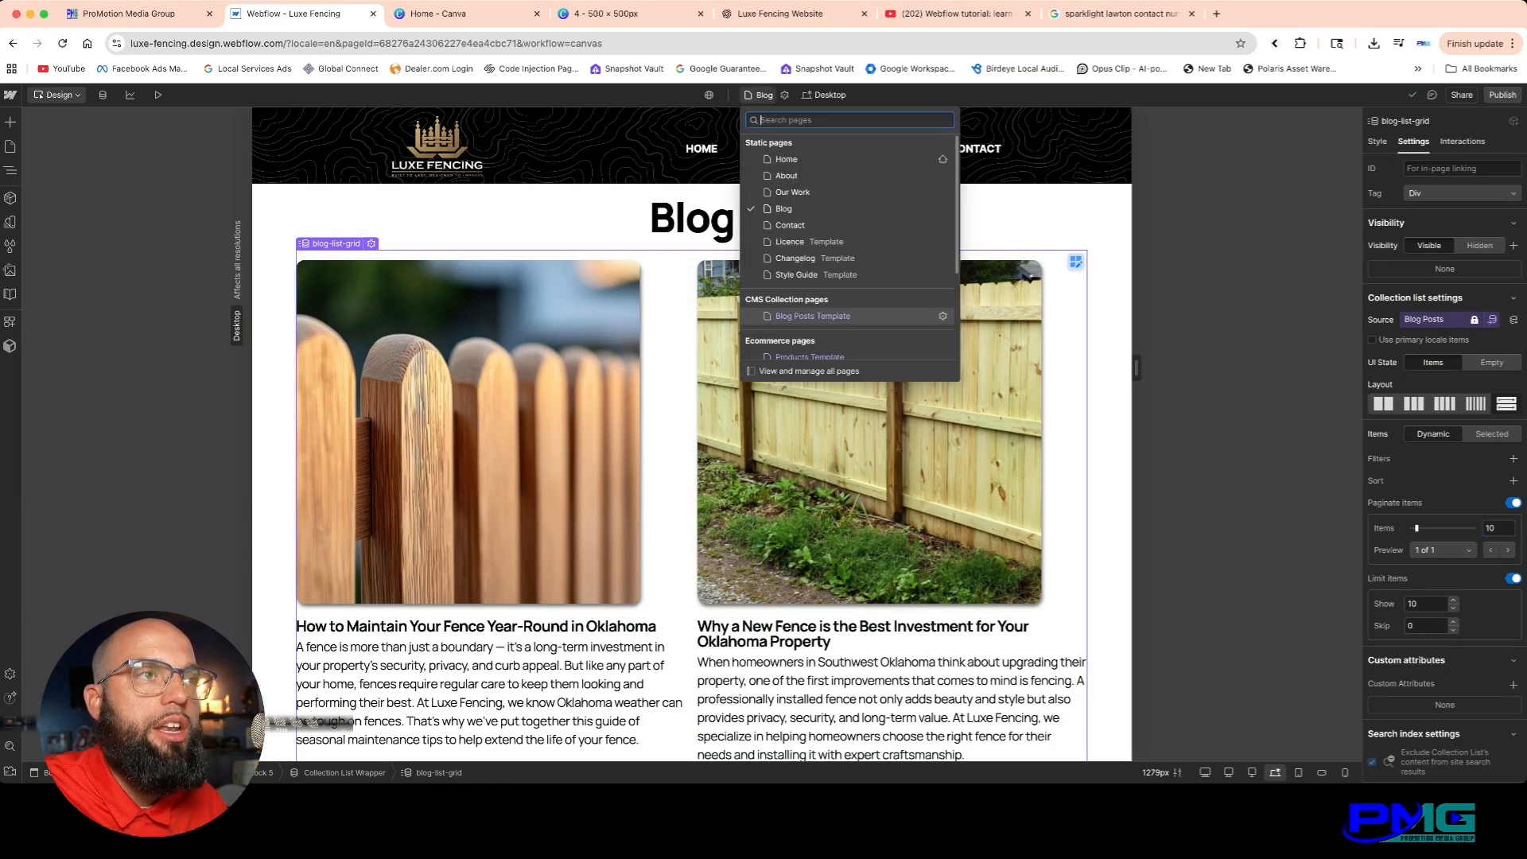
pyautogui.click(813, 316)
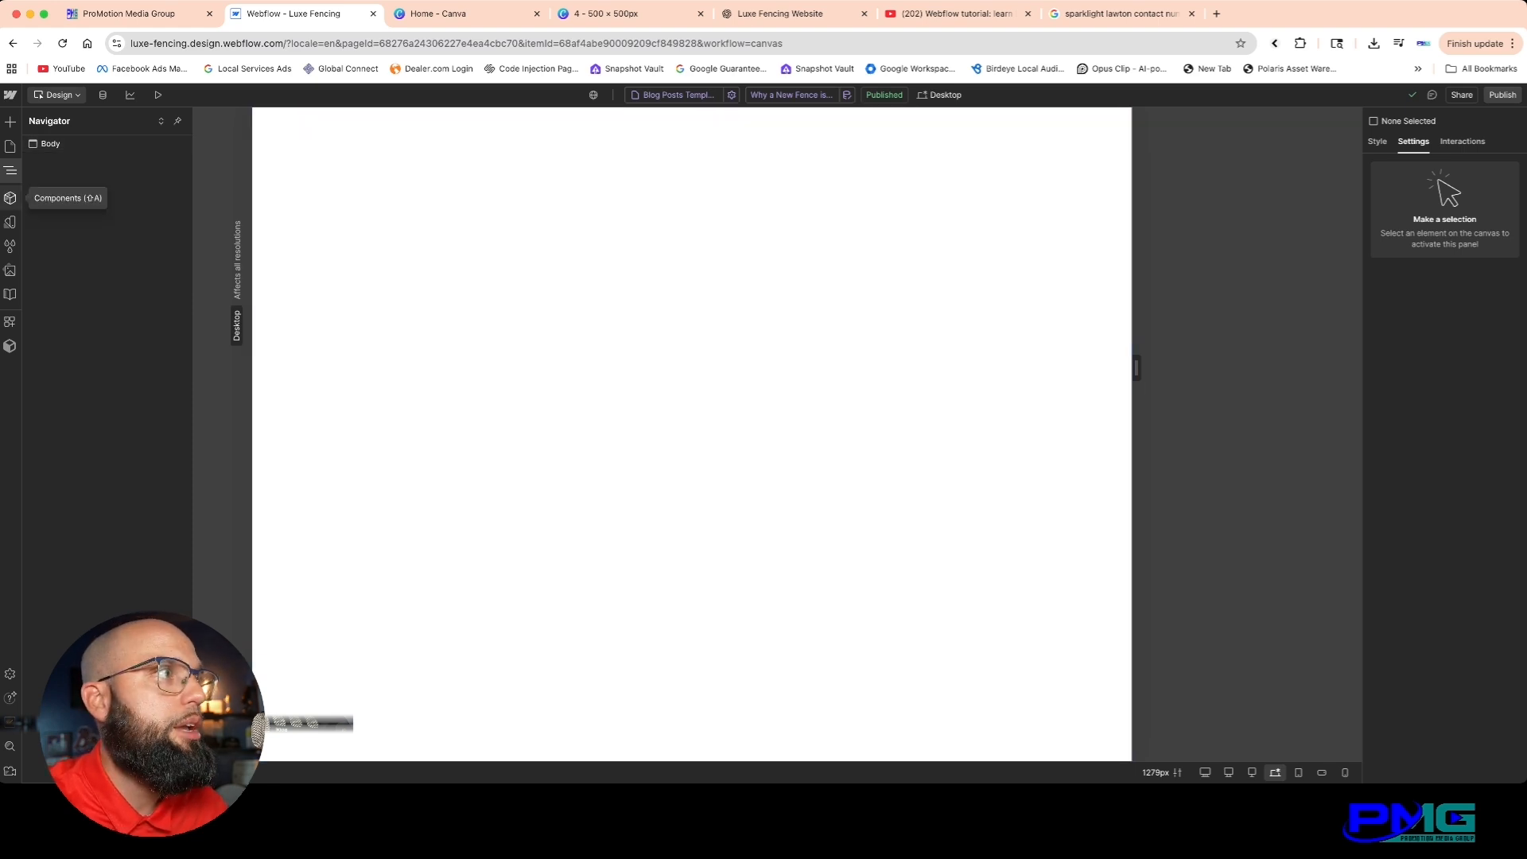
pyautogui.click(10, 198)
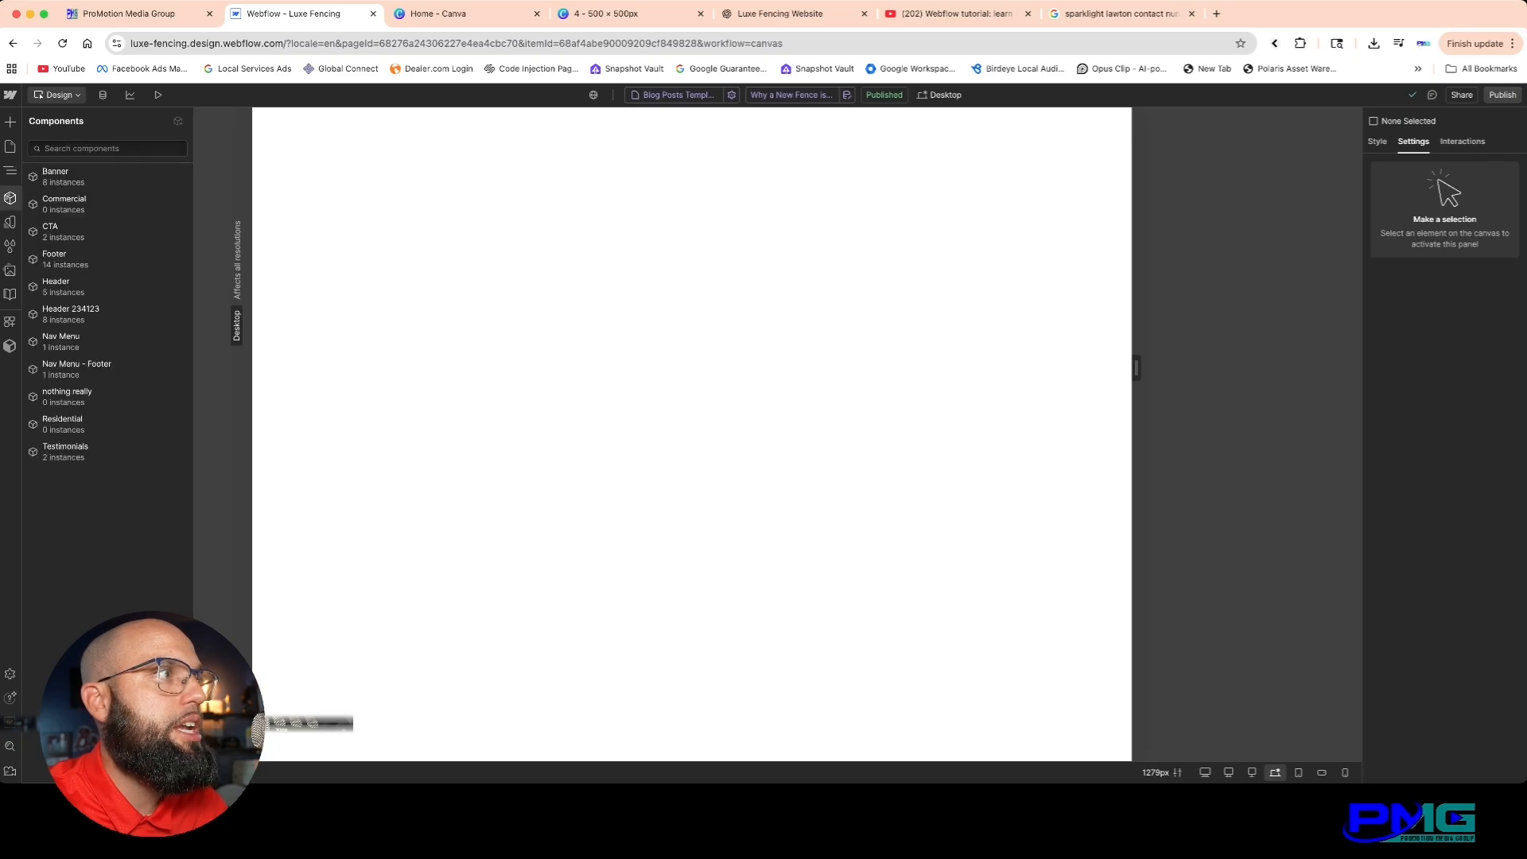
pyautogui.moveTo(60, 287); pyautogui.dragTo(445, 147)
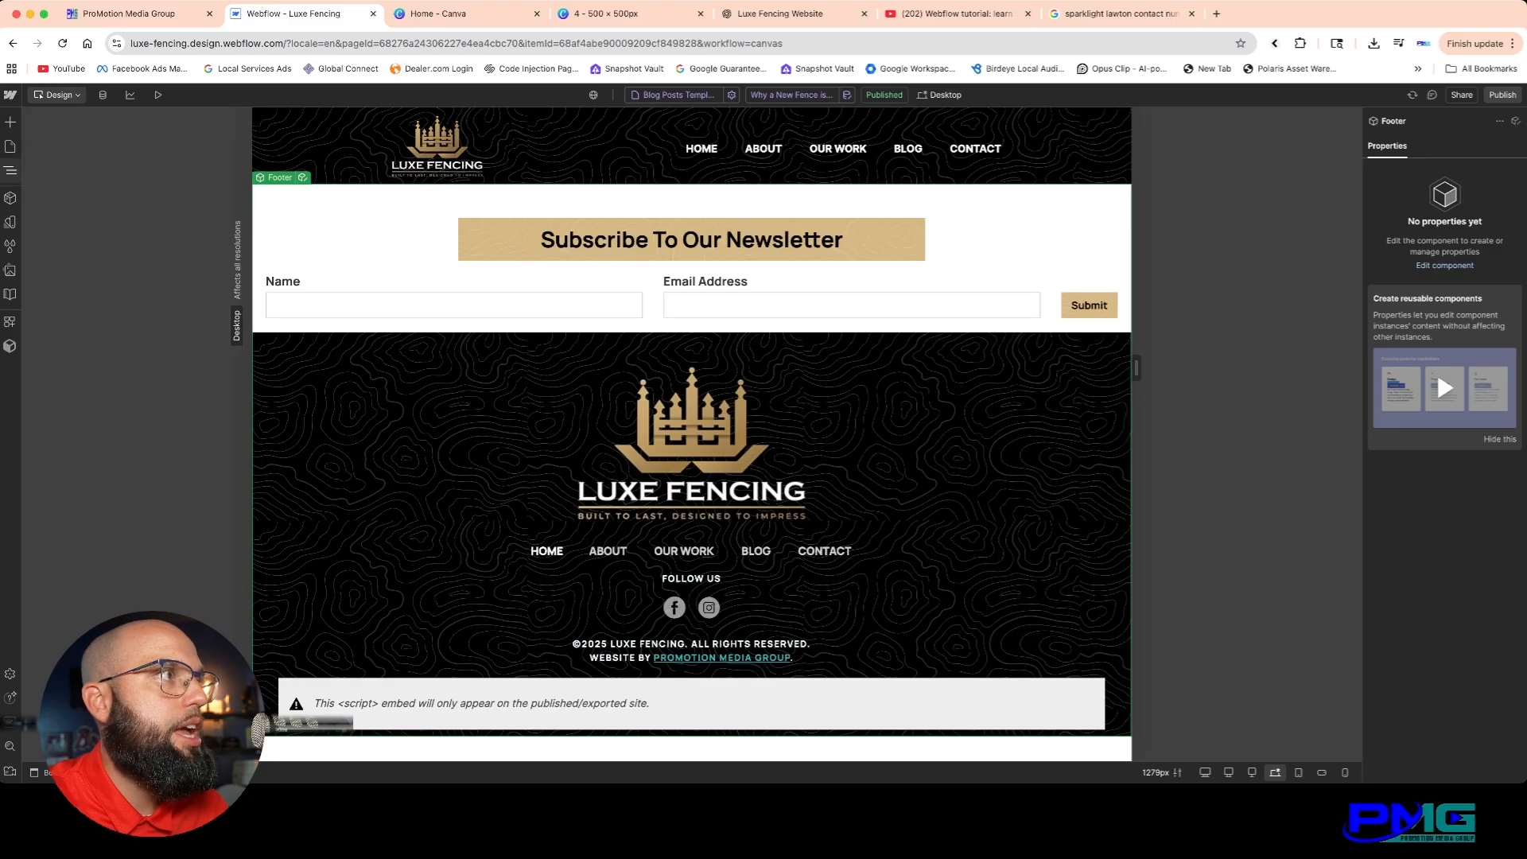
# Step: Place a new section between the header and footer and add a container inside it
pyautogui.click(10, 170)
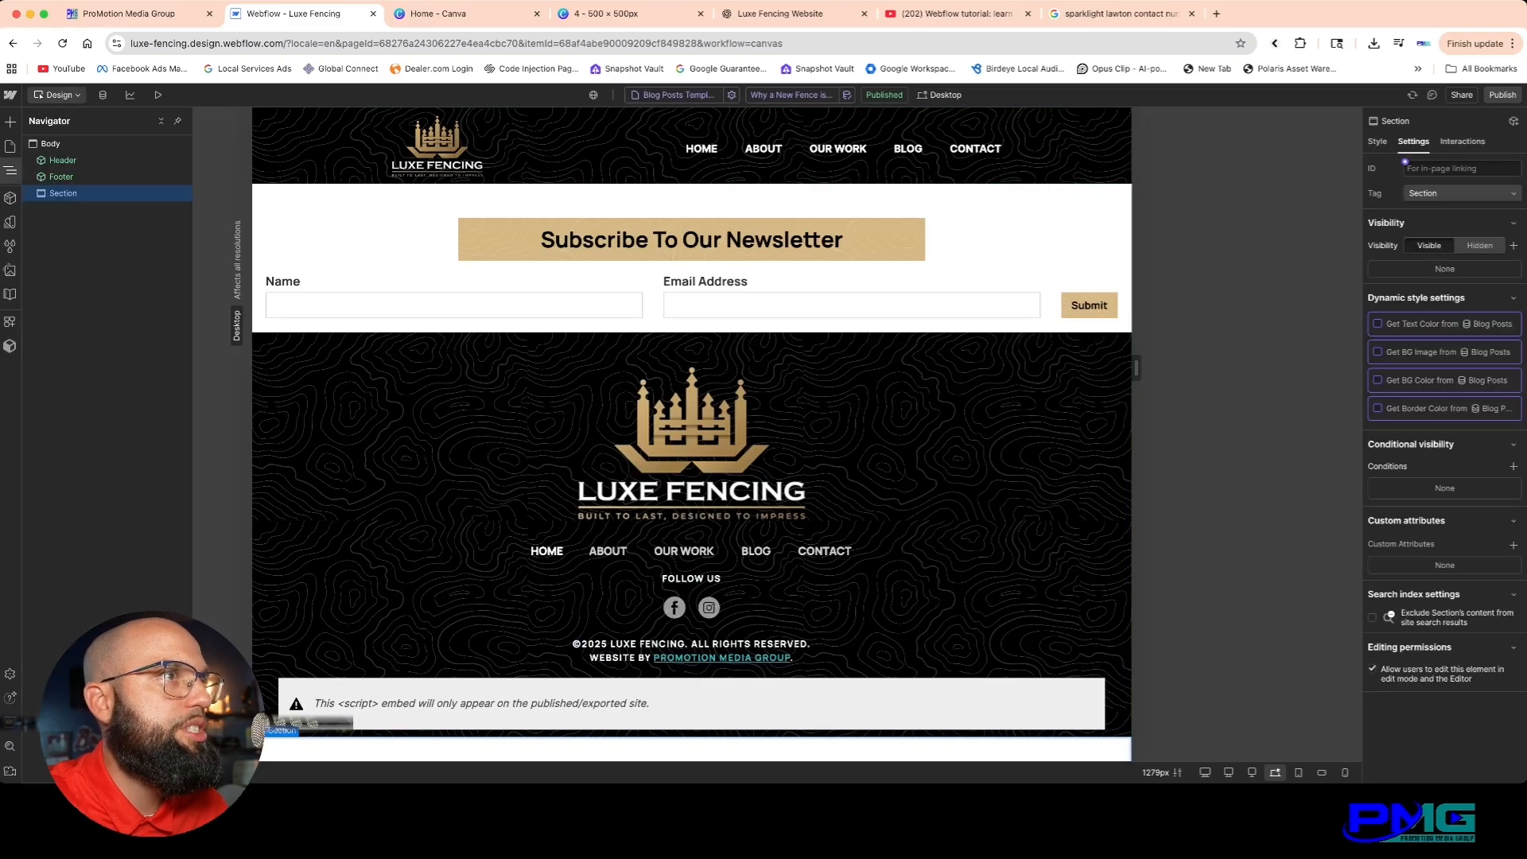
pyautogui.moveTo(63, 193); pyautogui.dragTo(63, 169)
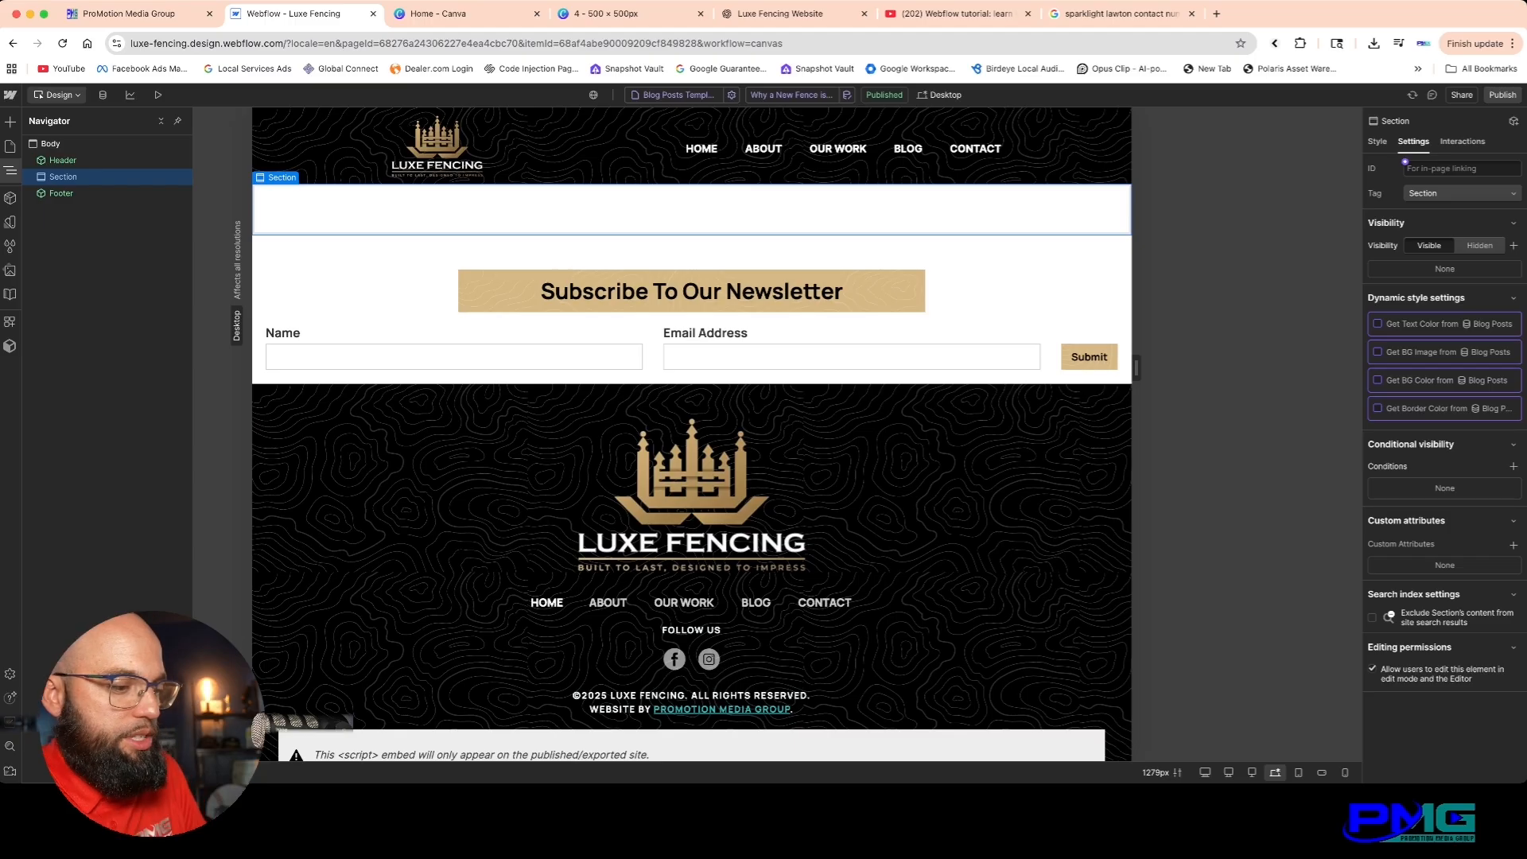
pyautogui.press('z')
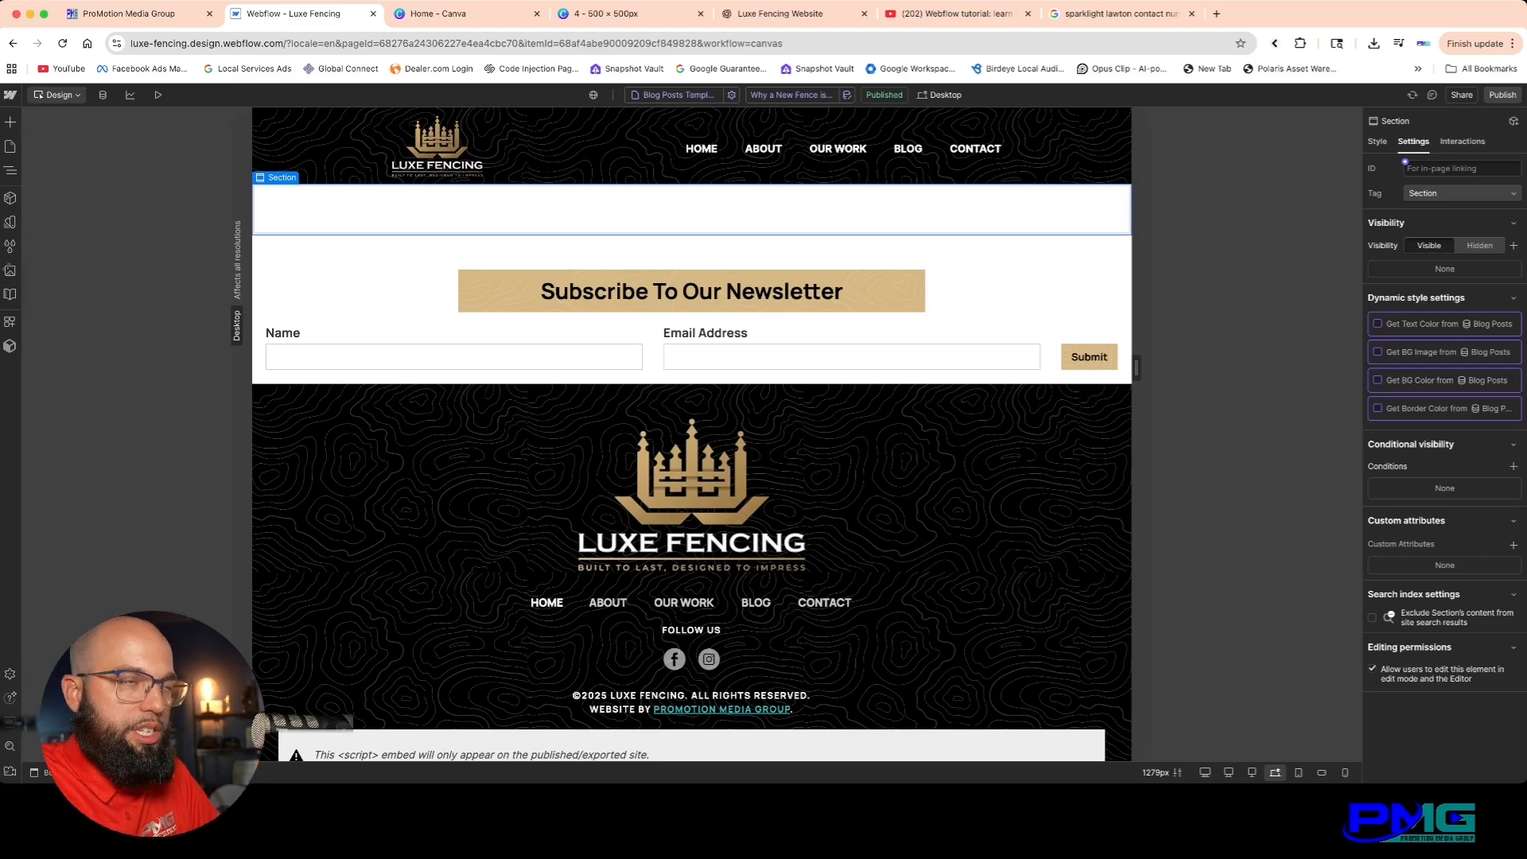
pyautogui.press('super+k')
pyautogui.press('Return')
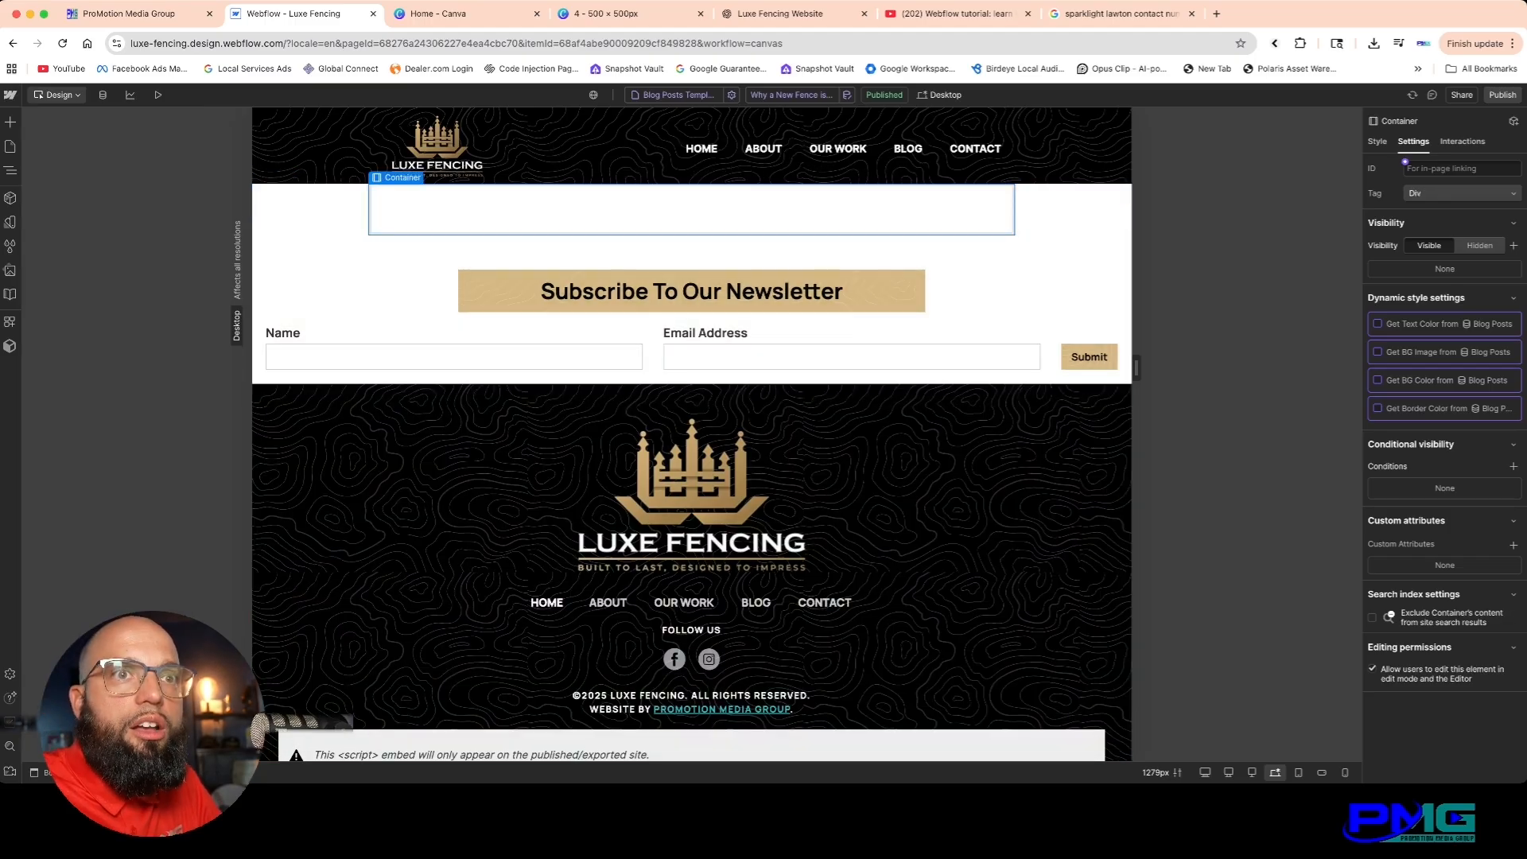
# Step: Set the container's maximum width to 90% and add an H1 heading inside it
pyautogui.press('s')
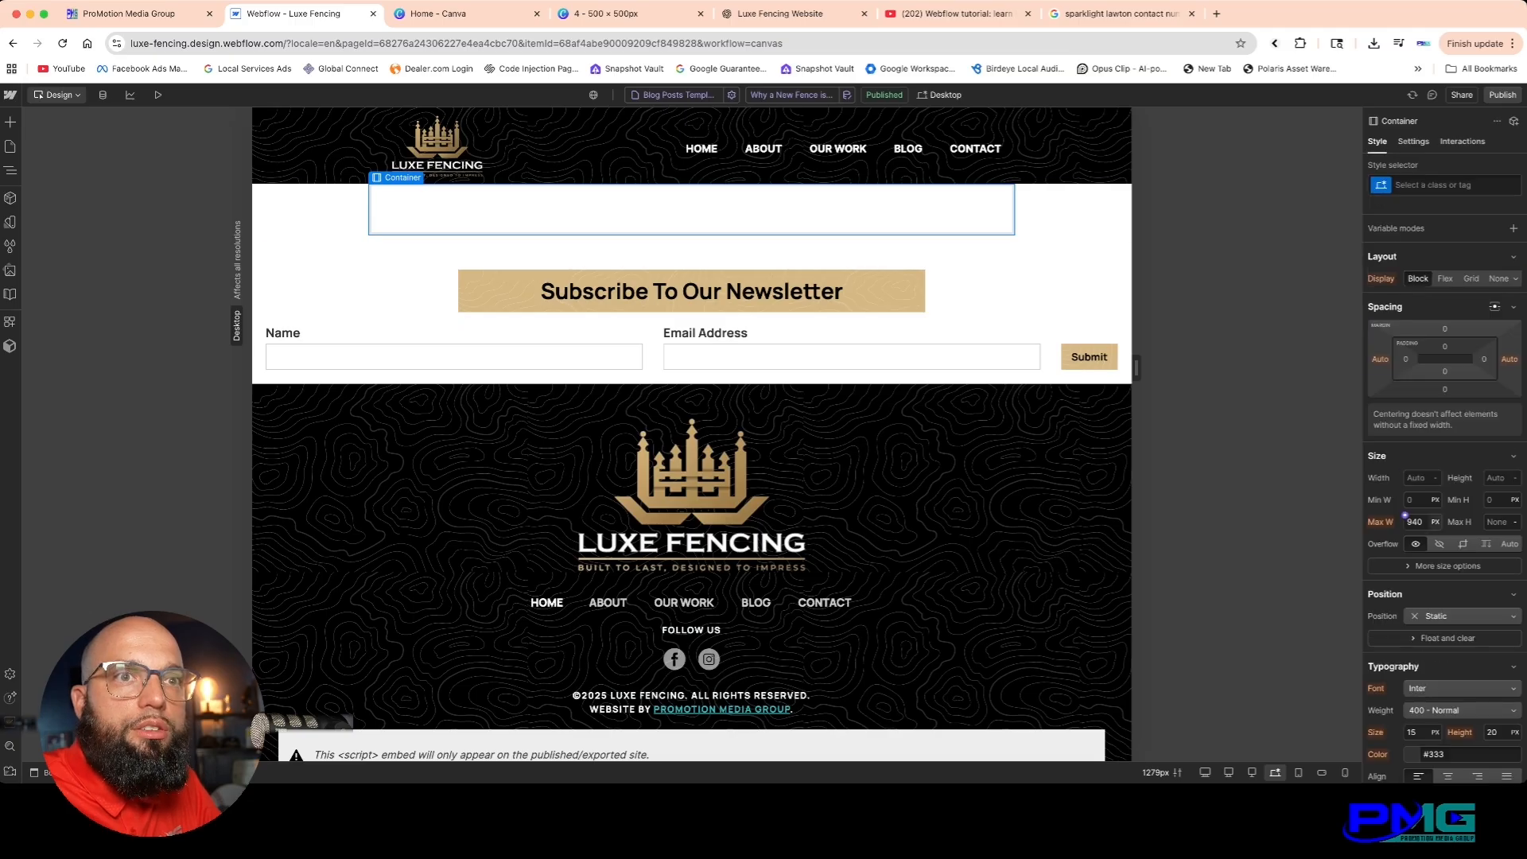
pyautogui.click(1435, 522)
pyautogui.click(1439, 534)
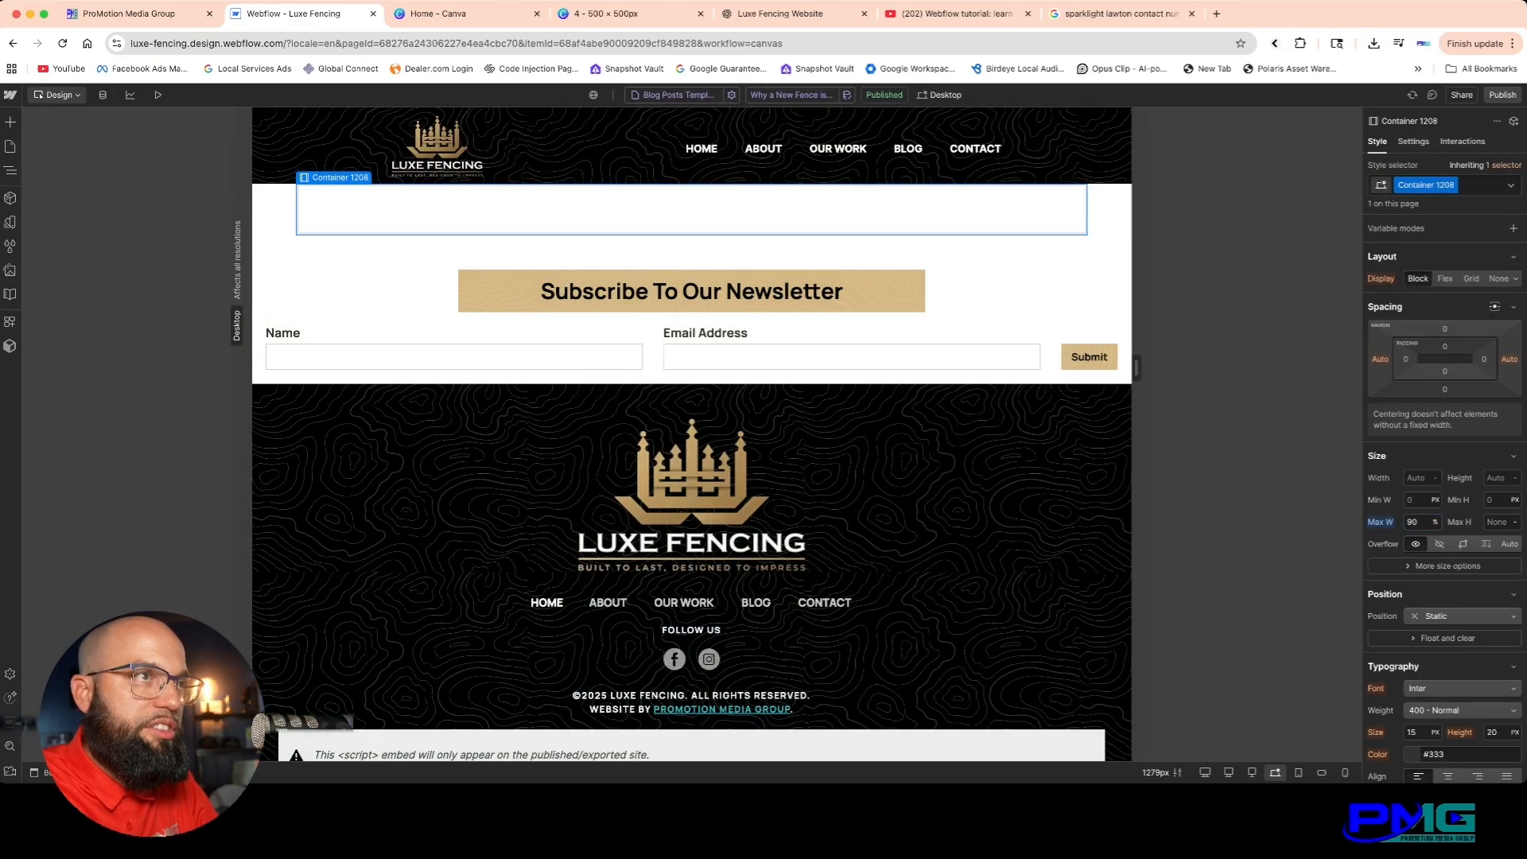
pyautogui.press('super+e')
pyautogui.write('h1')
pyautogui.press('Return')
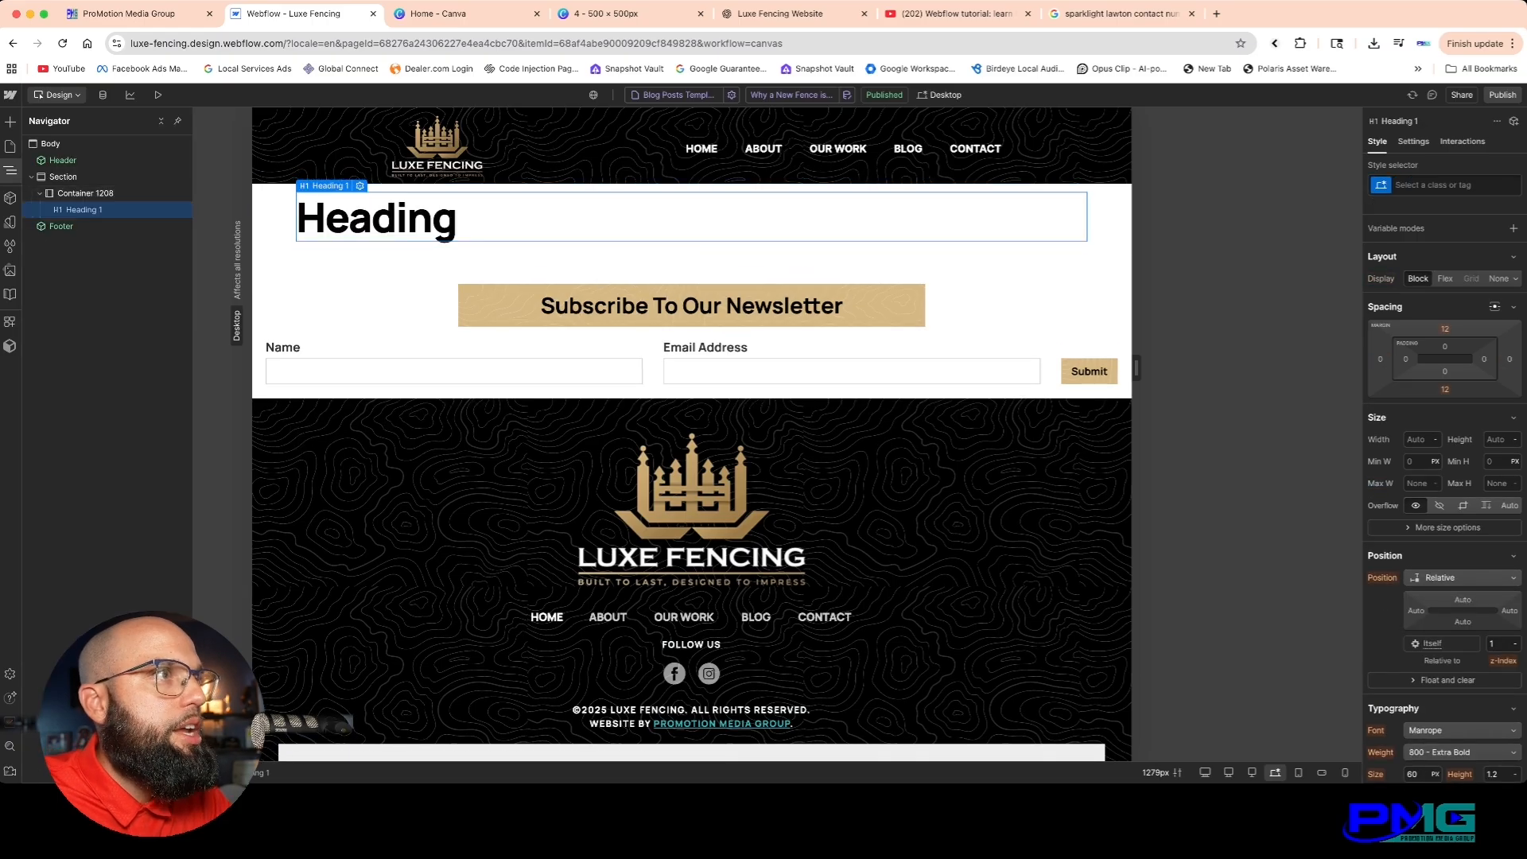
# Step: Wrap the H1 heading in a div block and give that div the class blog-post-template-main
pyautogui.rightClick(358, 215)
pyautogui.click(549, 249)
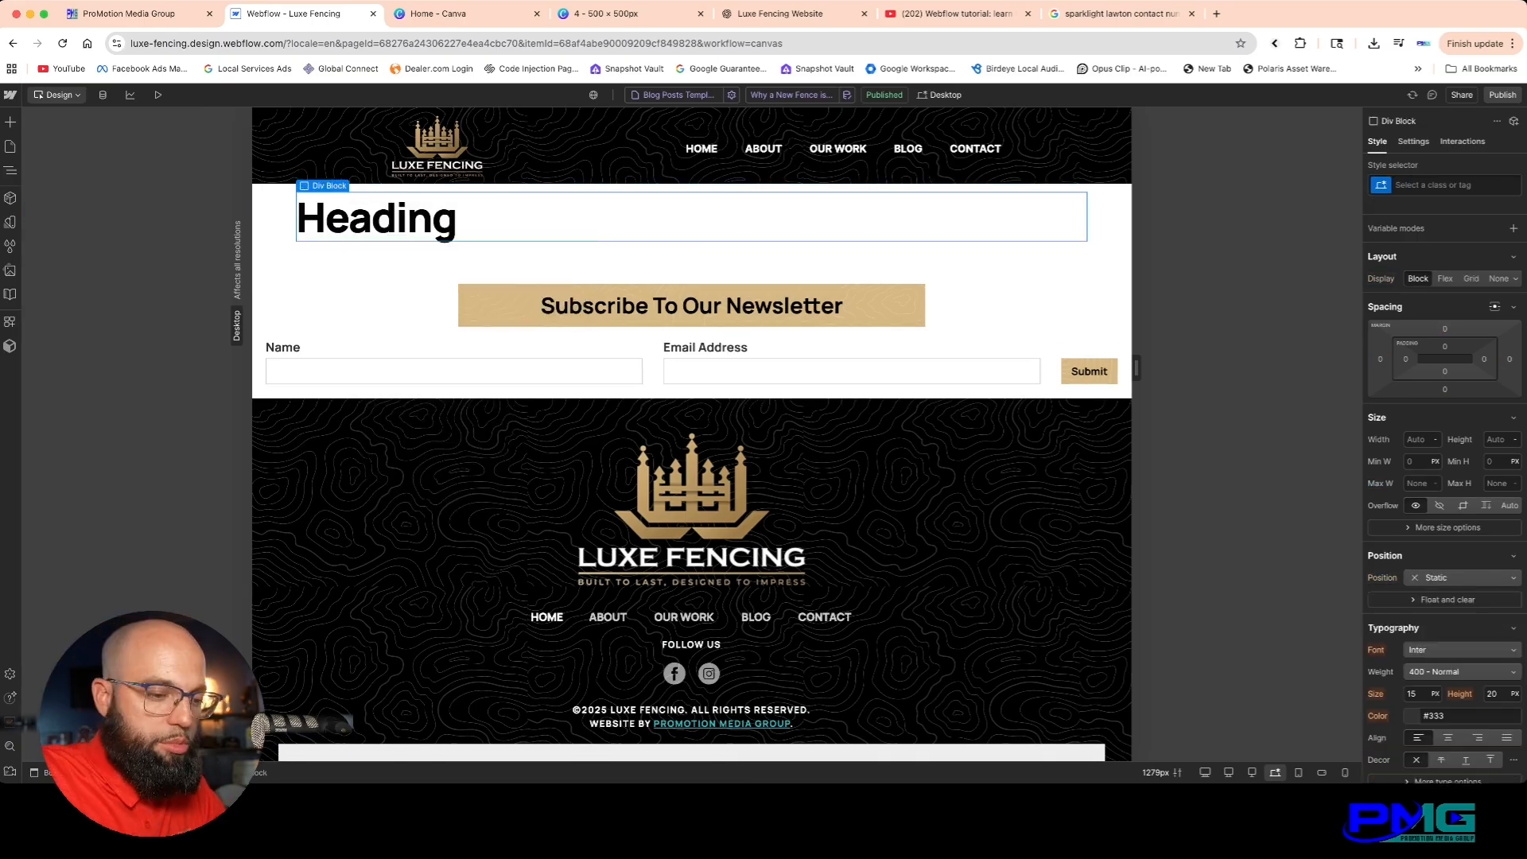
pyautogui.press('super+Return')
pyautogui.write('blog-pos')
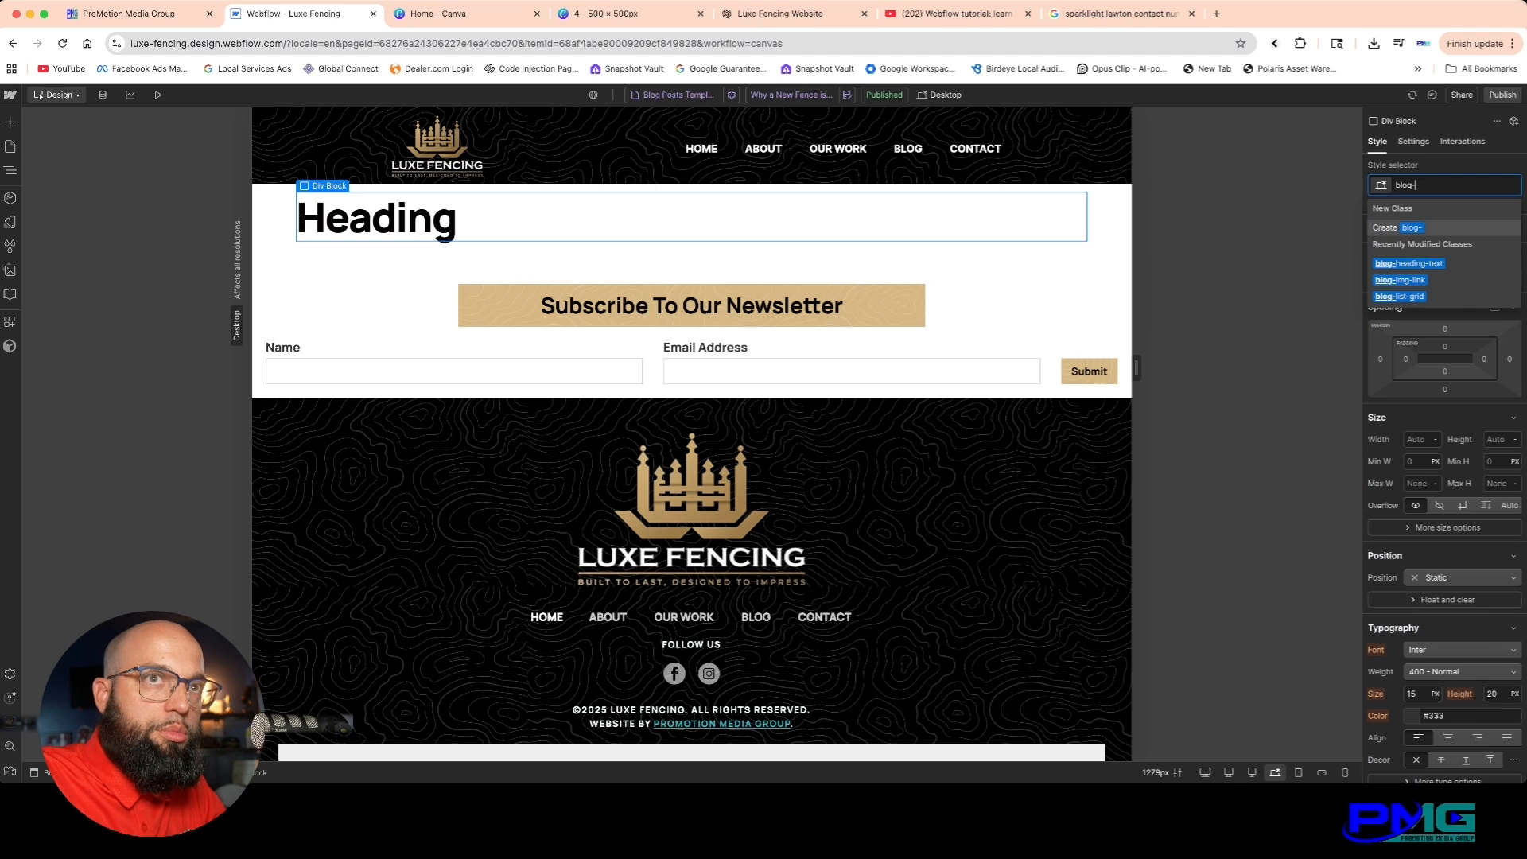
pyautogui.write('t-template-main')
pyautogui.press('Return')
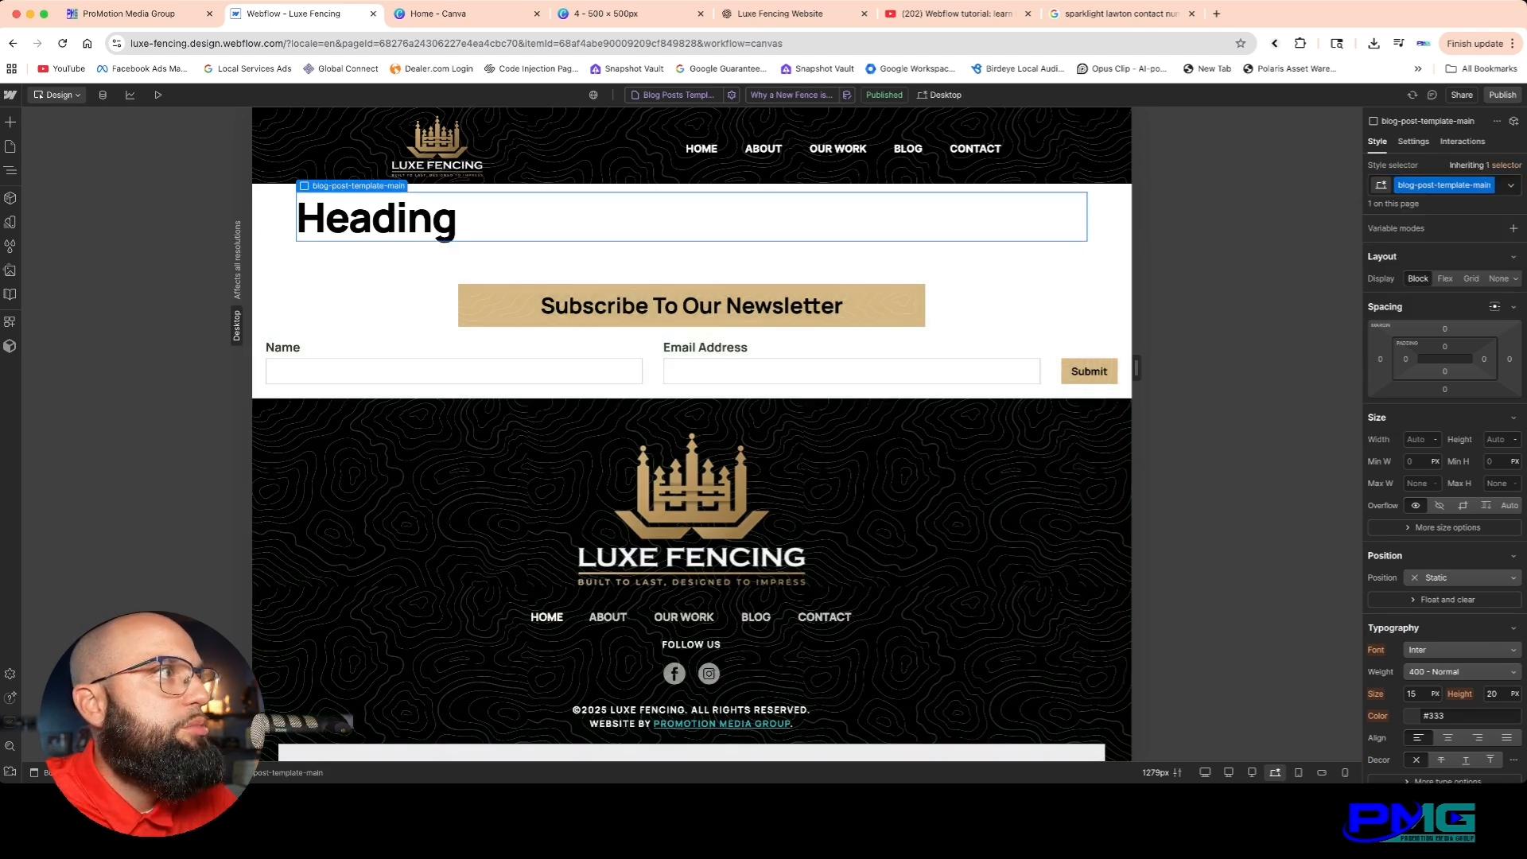
# Step: Add an image element below the H1 heading inside the blog-post-template-main div
pyautogui.press('Down')
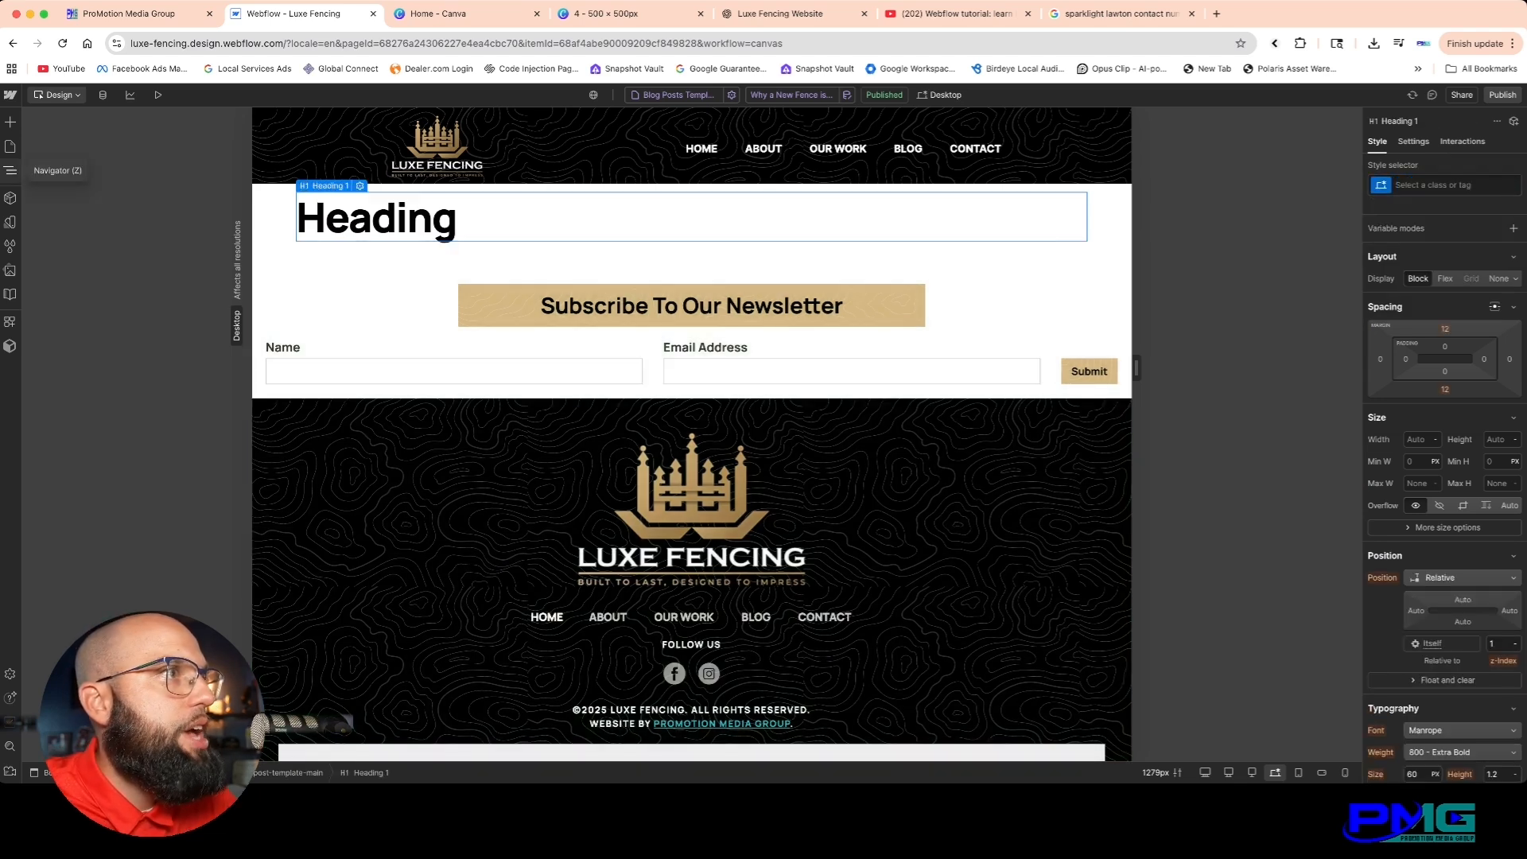
pyautogui.click(10, 170)
pyautogui.click(112, 209)
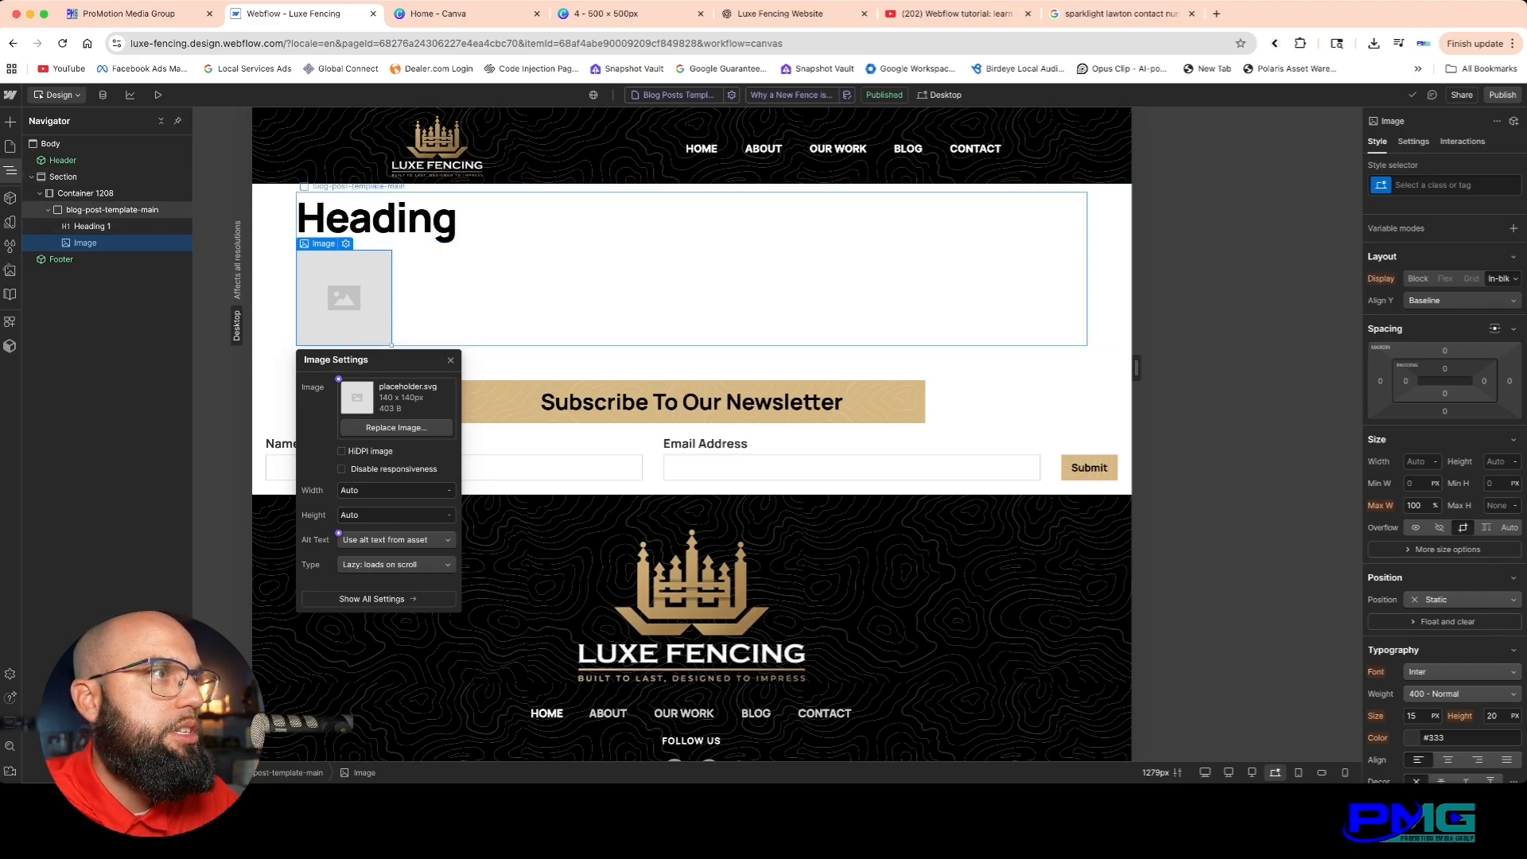
# Step: Add a rich text block at the end of blog-post-template-main and connect its content to the Post Body field
pyautogui.click(691, 294)
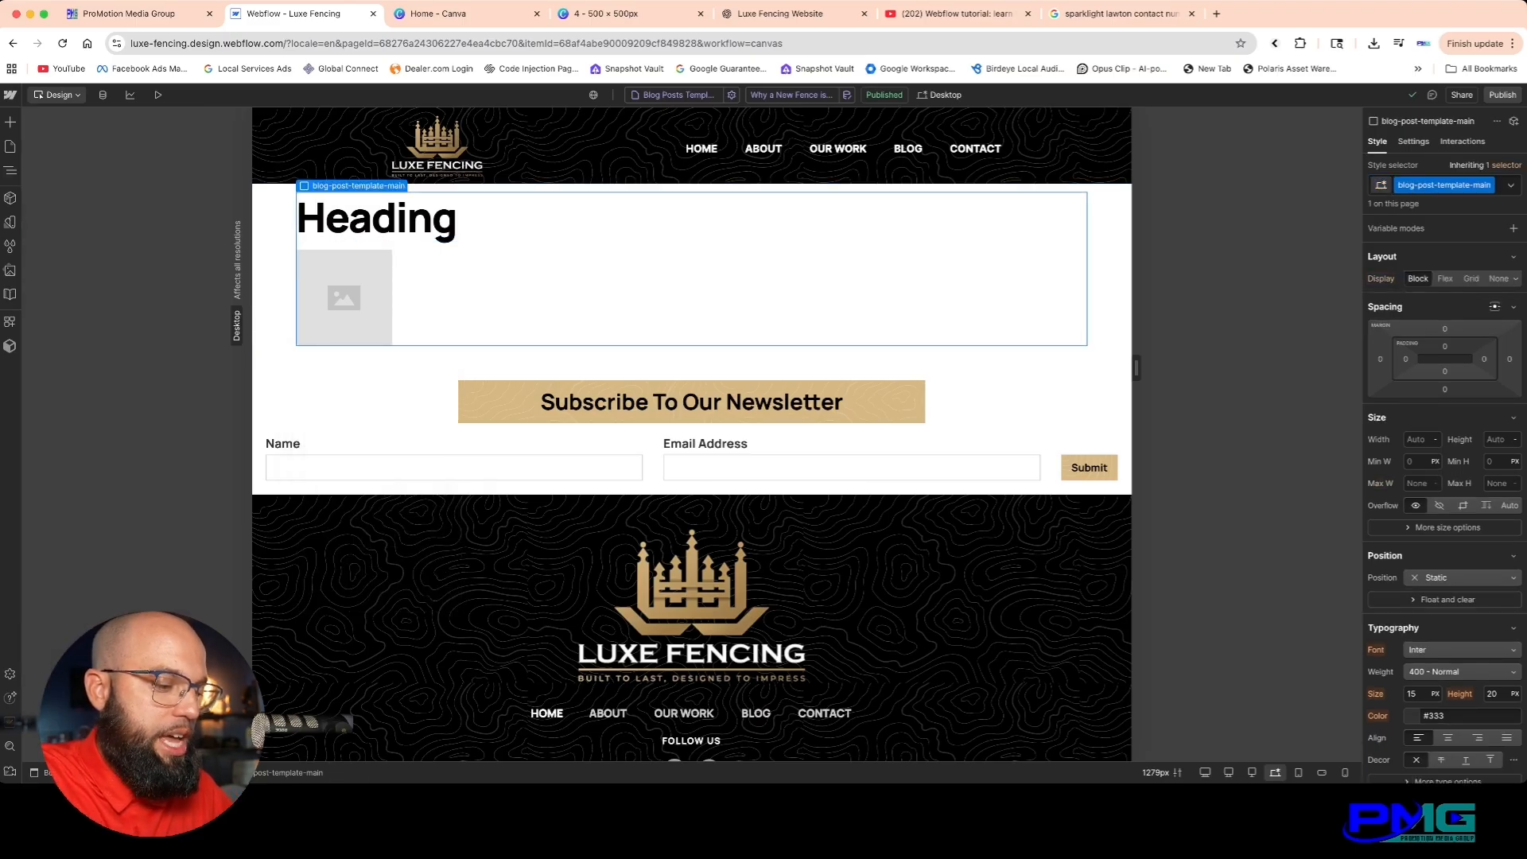
pyautogui.press('super+e')
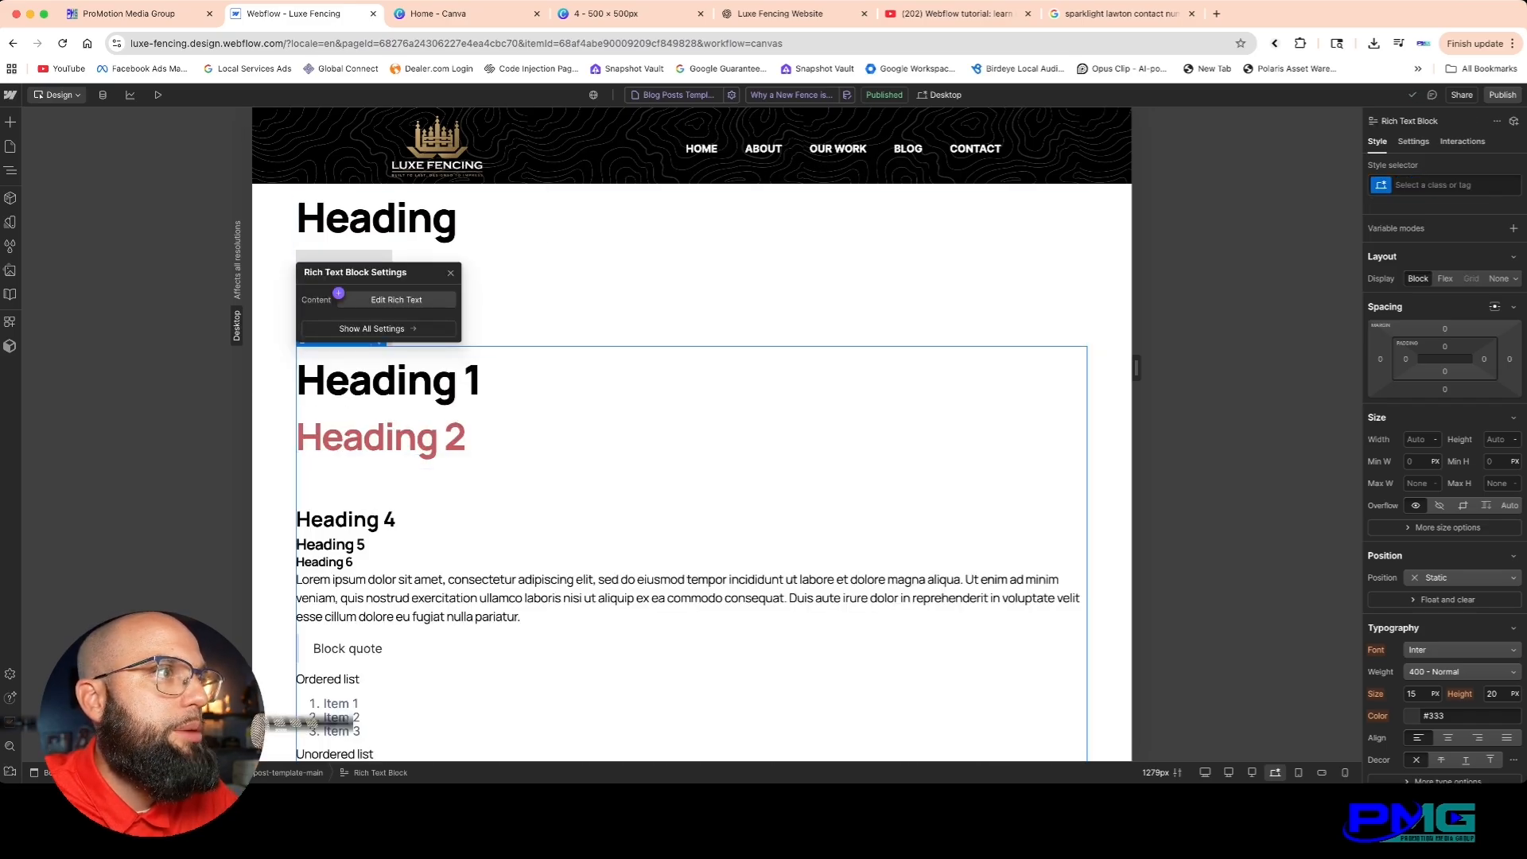
pyautogui.click(339, 294)
pyautogui.click(350, 344)
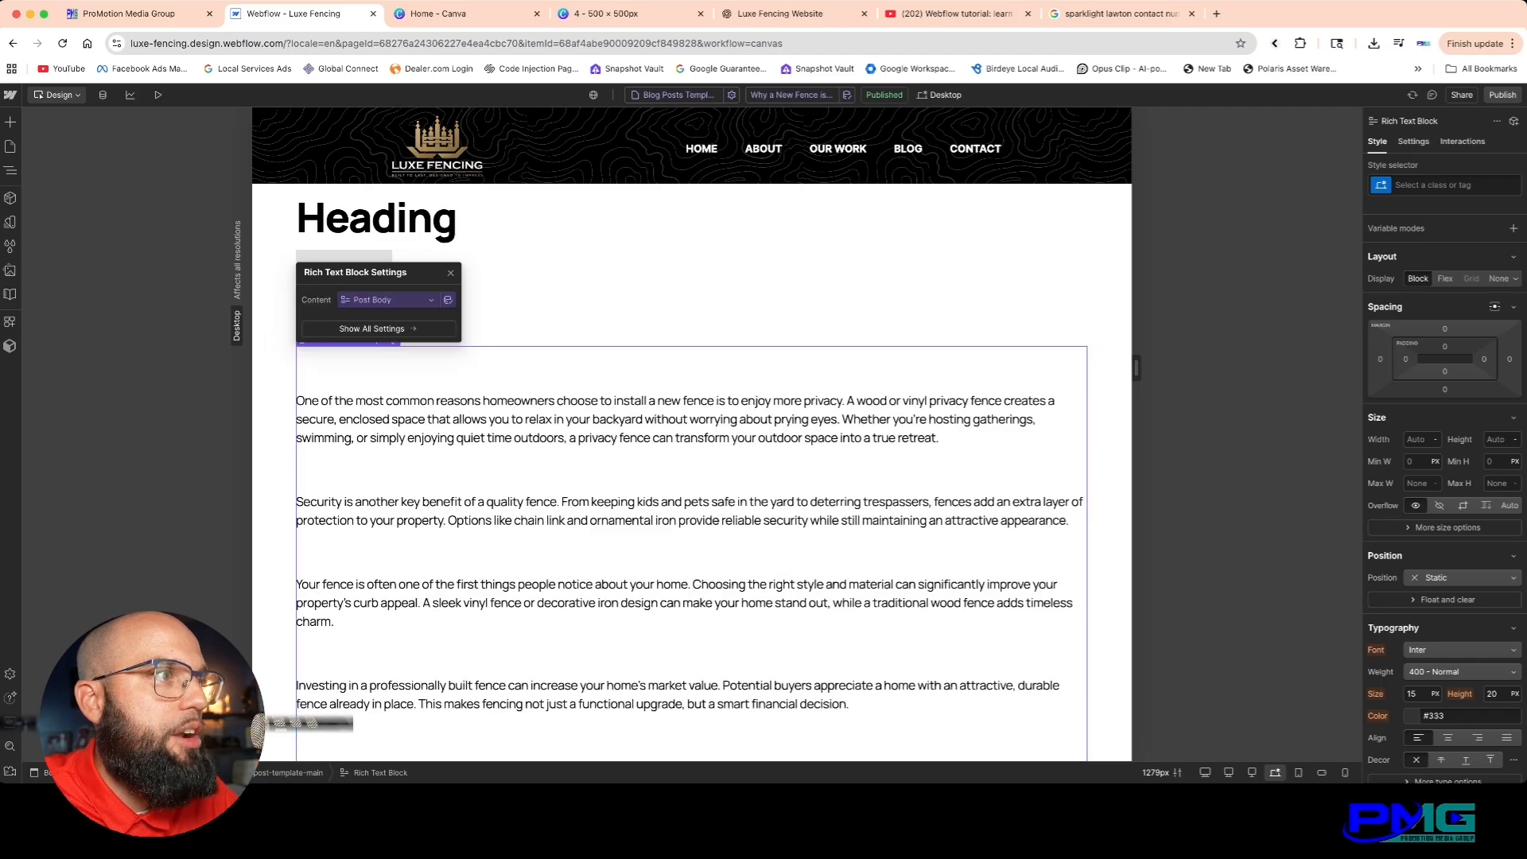
pyautogui.press('Escape')
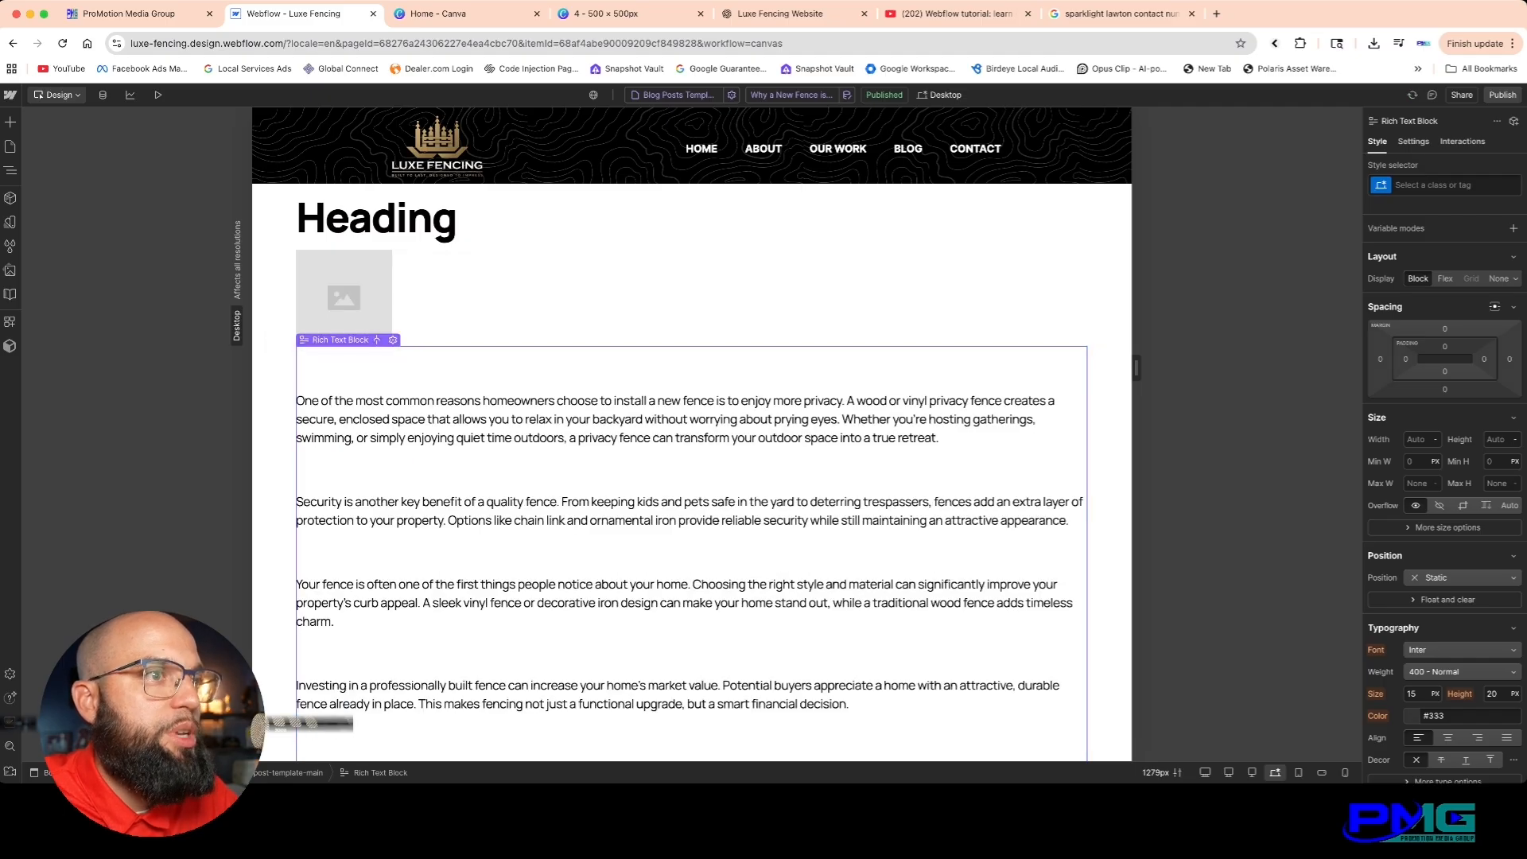
# Step: Preview the template with other blog posts, including How to Choose the Right Fence and Seasonal Fence Maintenance Tips, to check the body text
pyautogui.scroll(-10, 692, 434)
pyautogui.scroll(10, 691, 434)
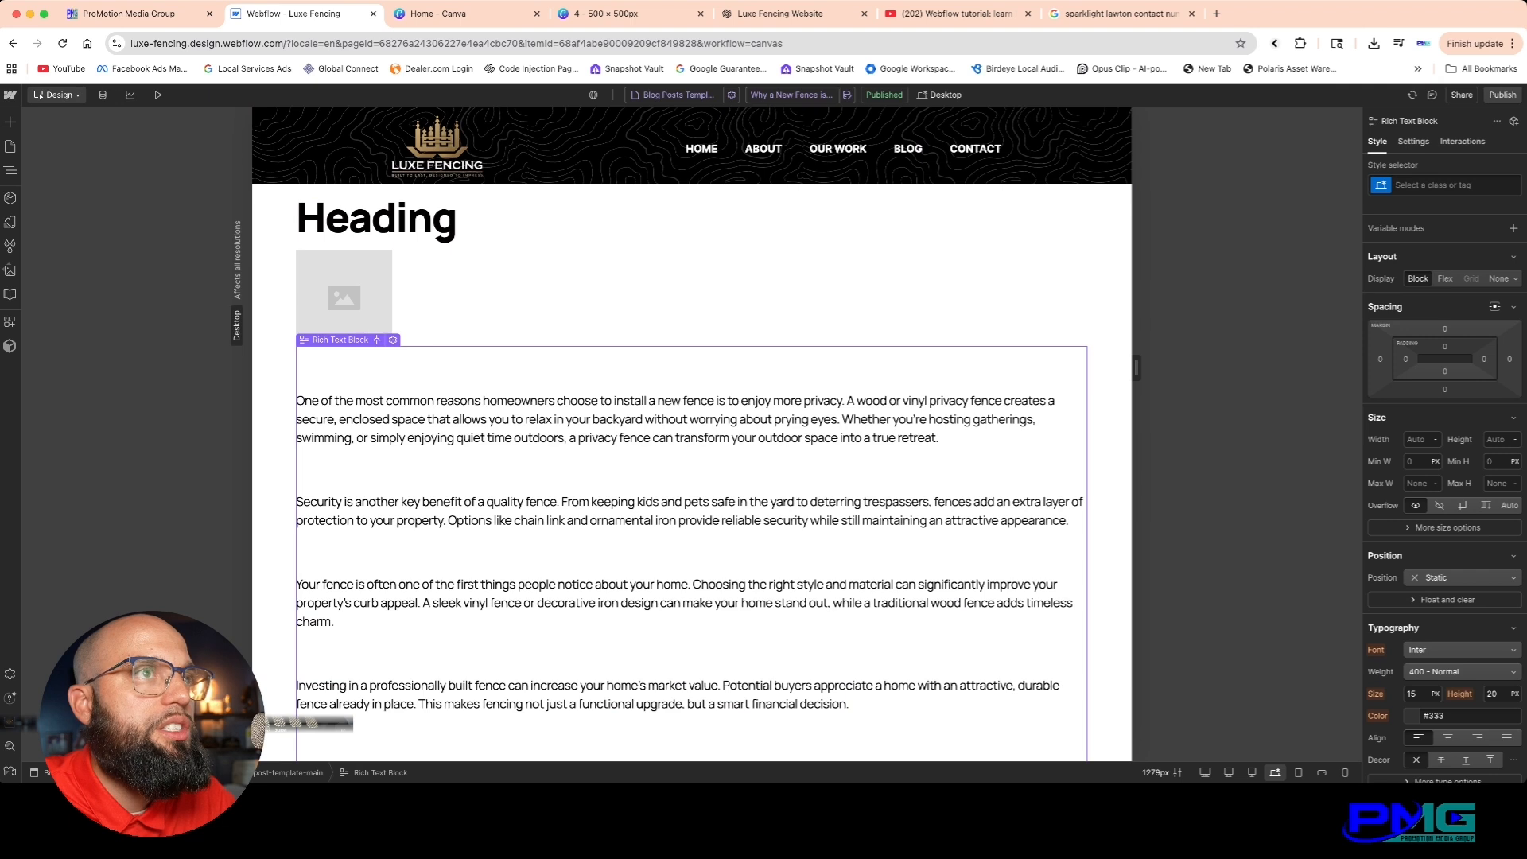
pyautogui.click(790, 94)
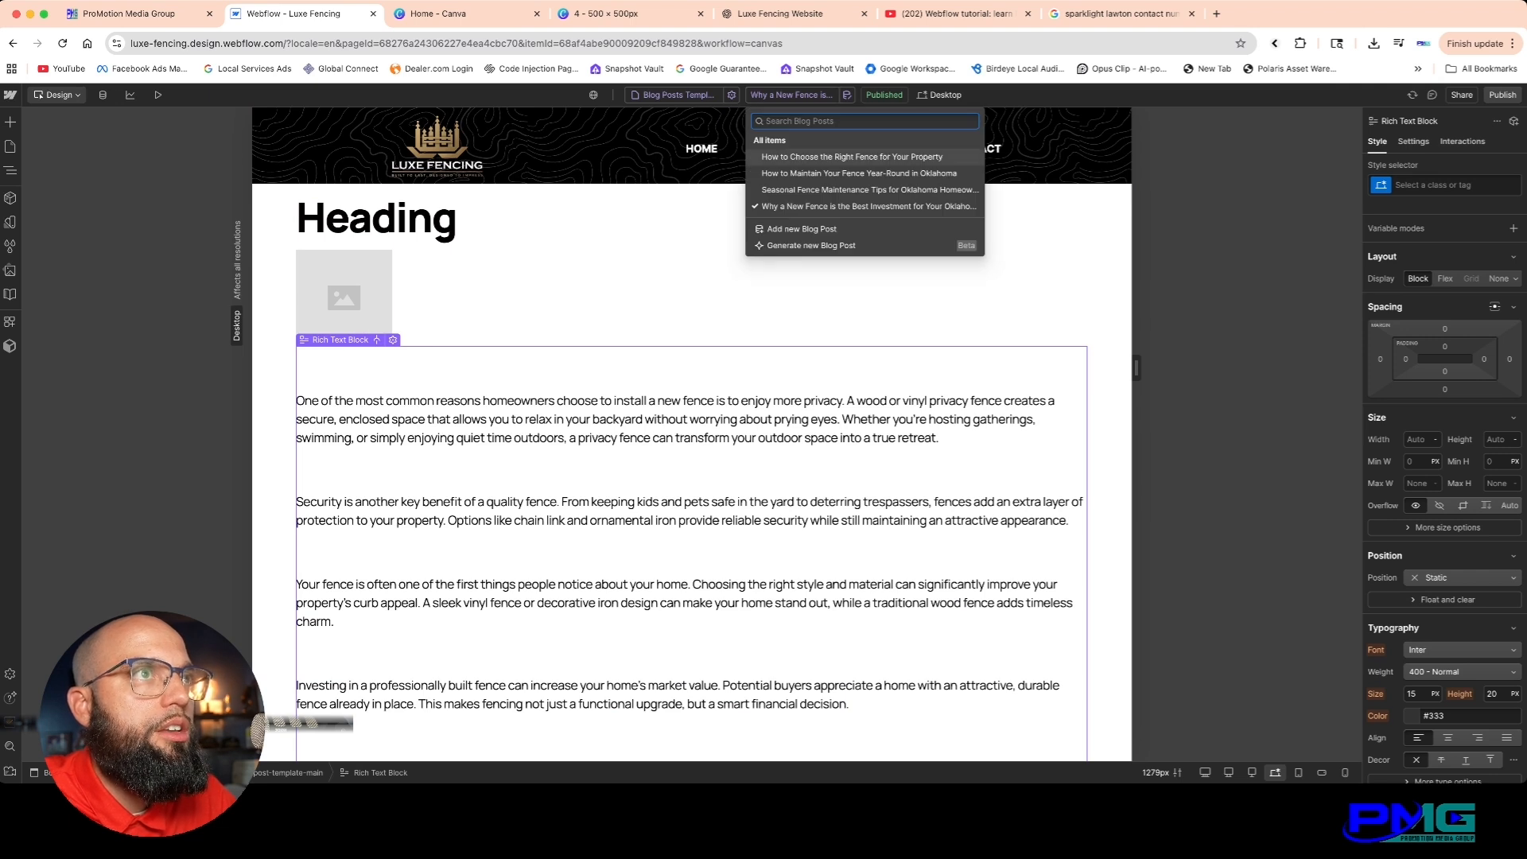
pyautogui.click(851, 157)
pyautogui.click(791, 94)
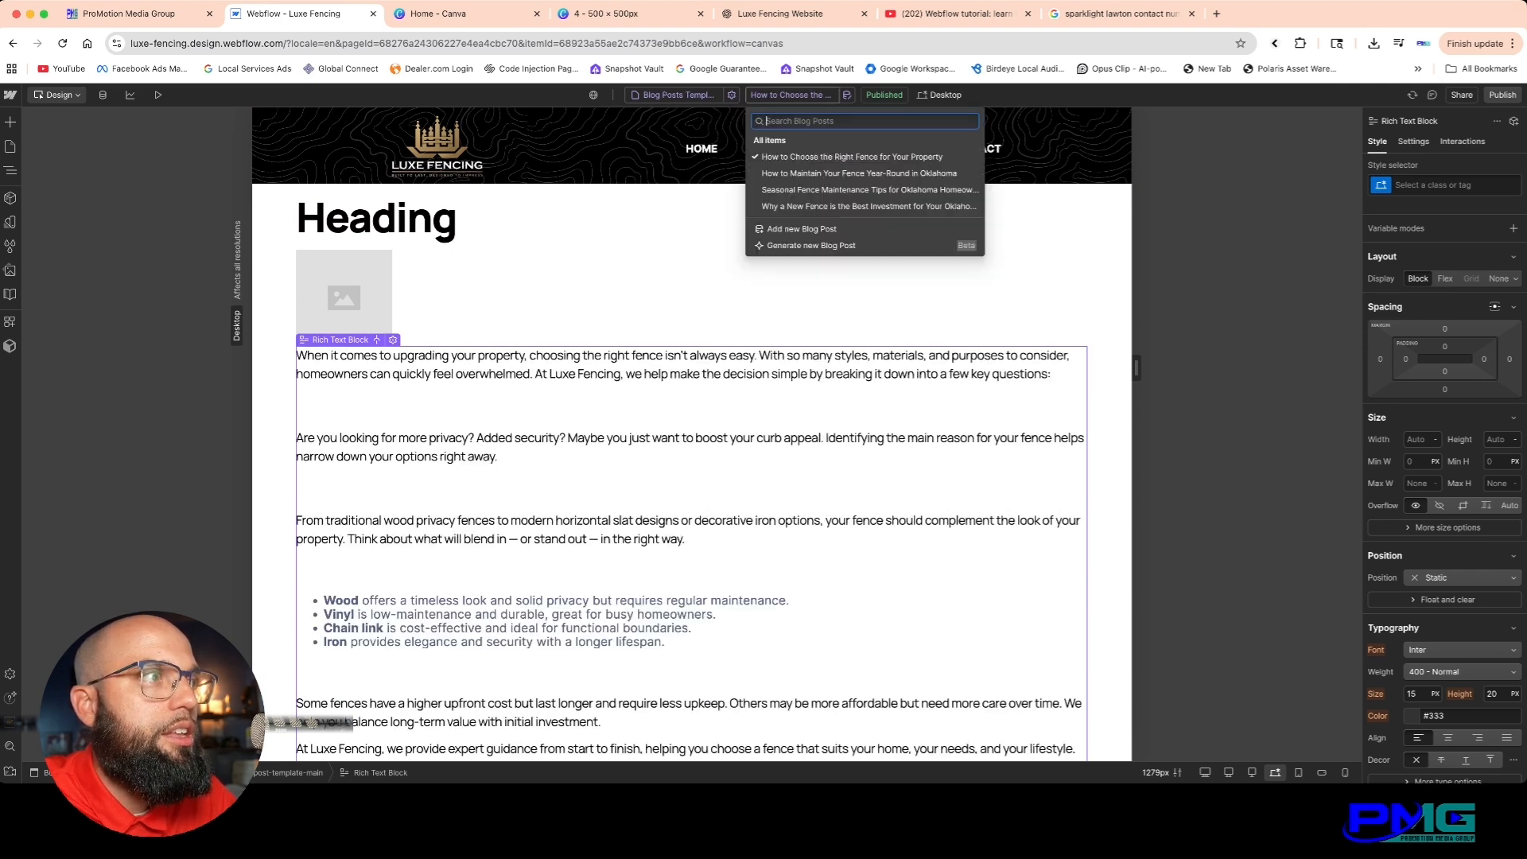
pyautogui.click(858, 173)
pyautogui.click(791, 95)
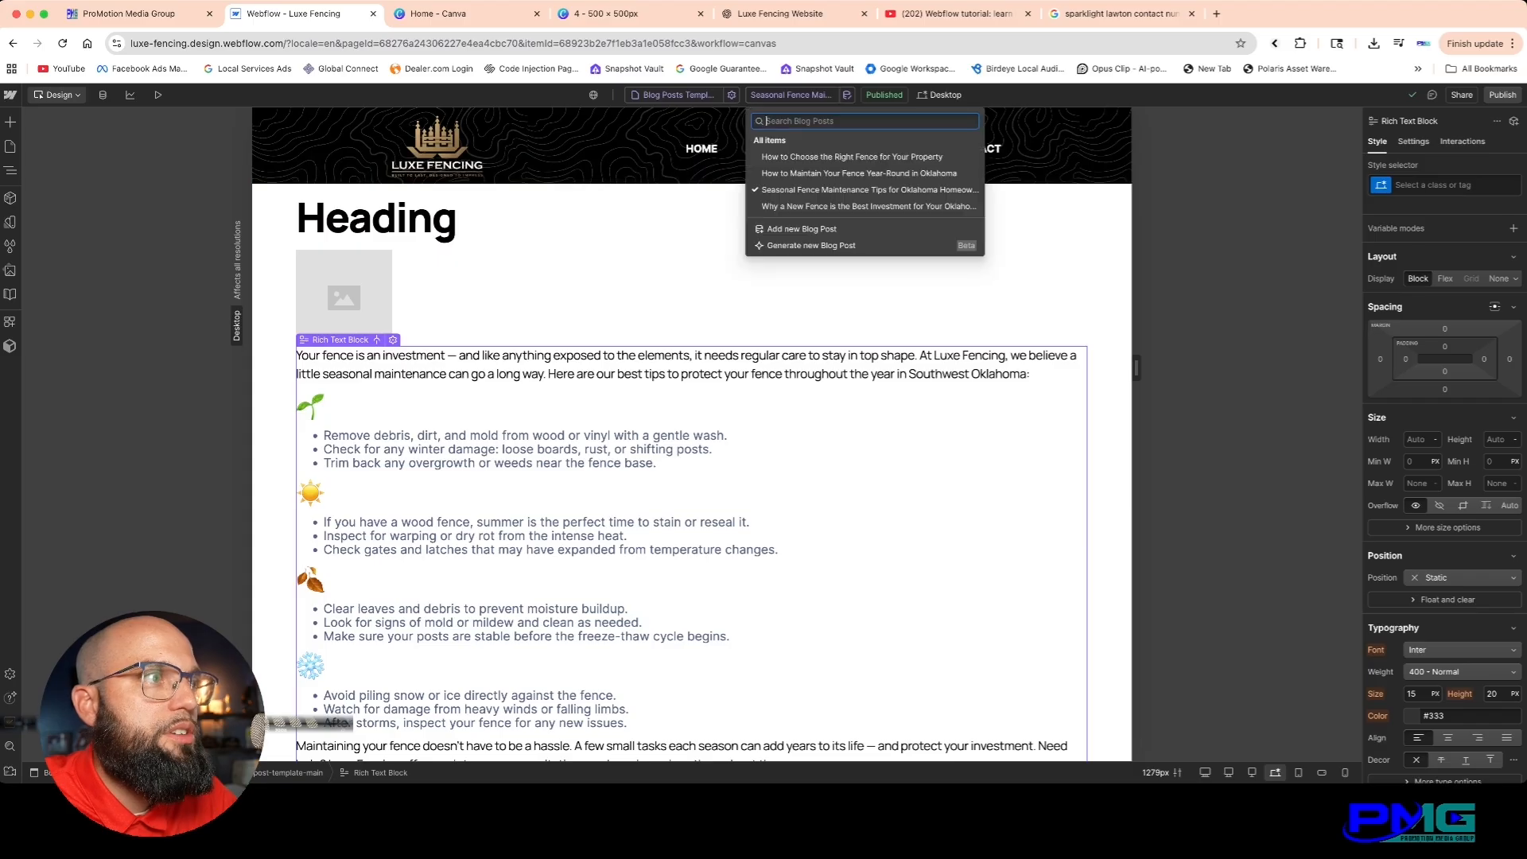
# Step: Highlight the body text of the seasonal maintenance post to examine the hidden headings between the bullet lists
pyautogui.tripleClick(477, 408)
pyautogui.click(478, 407)
pyautogui.moveTo(657, 408); pyautogui.dragTo(330, 408)
pyautogui.scroll(-1, 329, 407)
pyautogui.scroll(-1, 692, 434)
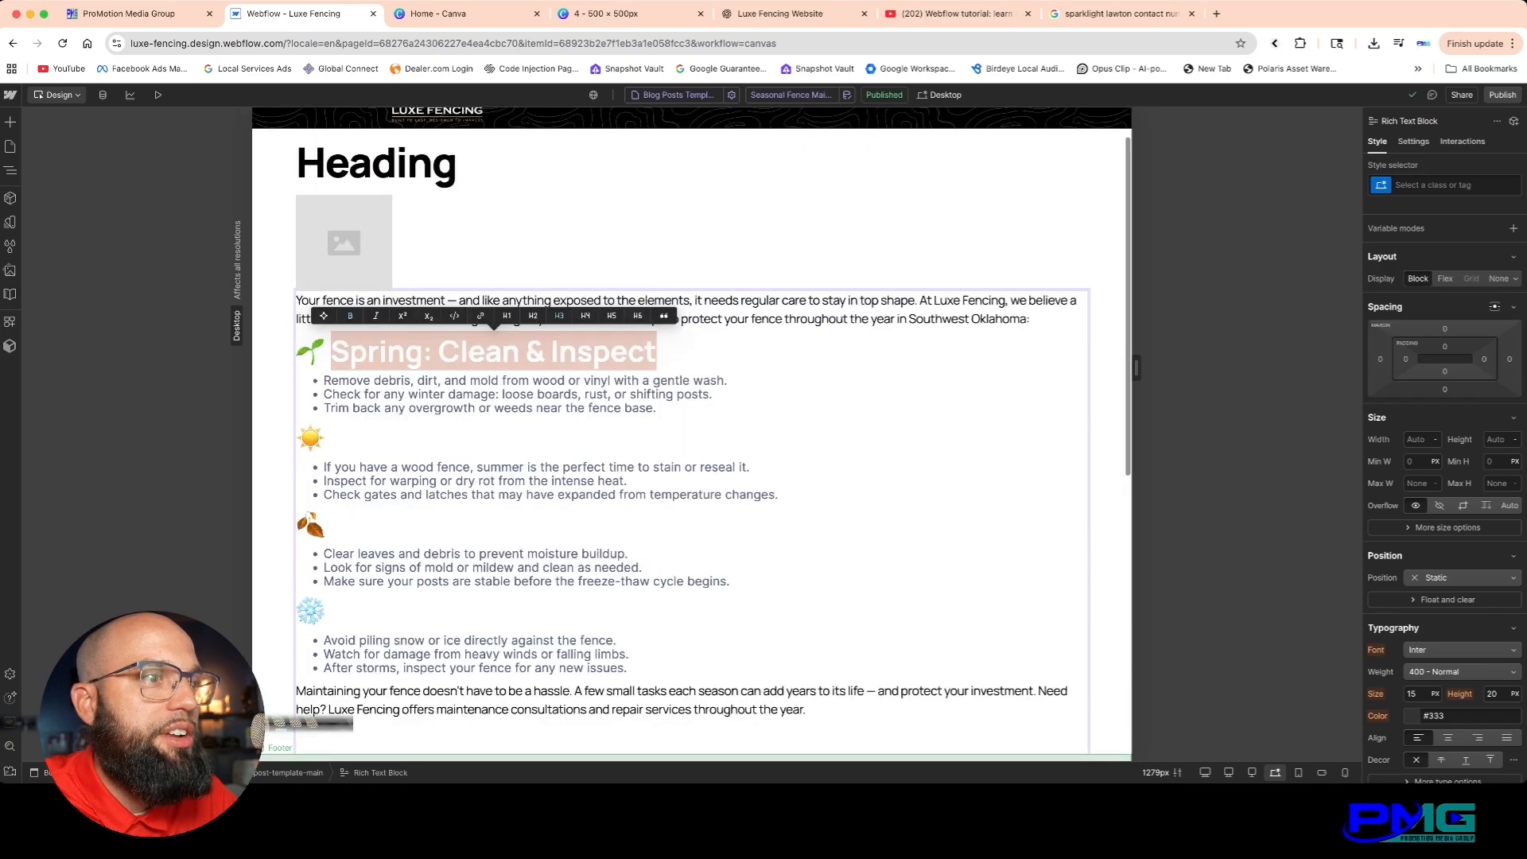
pyautogui.press('BackSpace')
pyautogui.moveTo(628, 668); pyautogui.dragTo(296, 300)
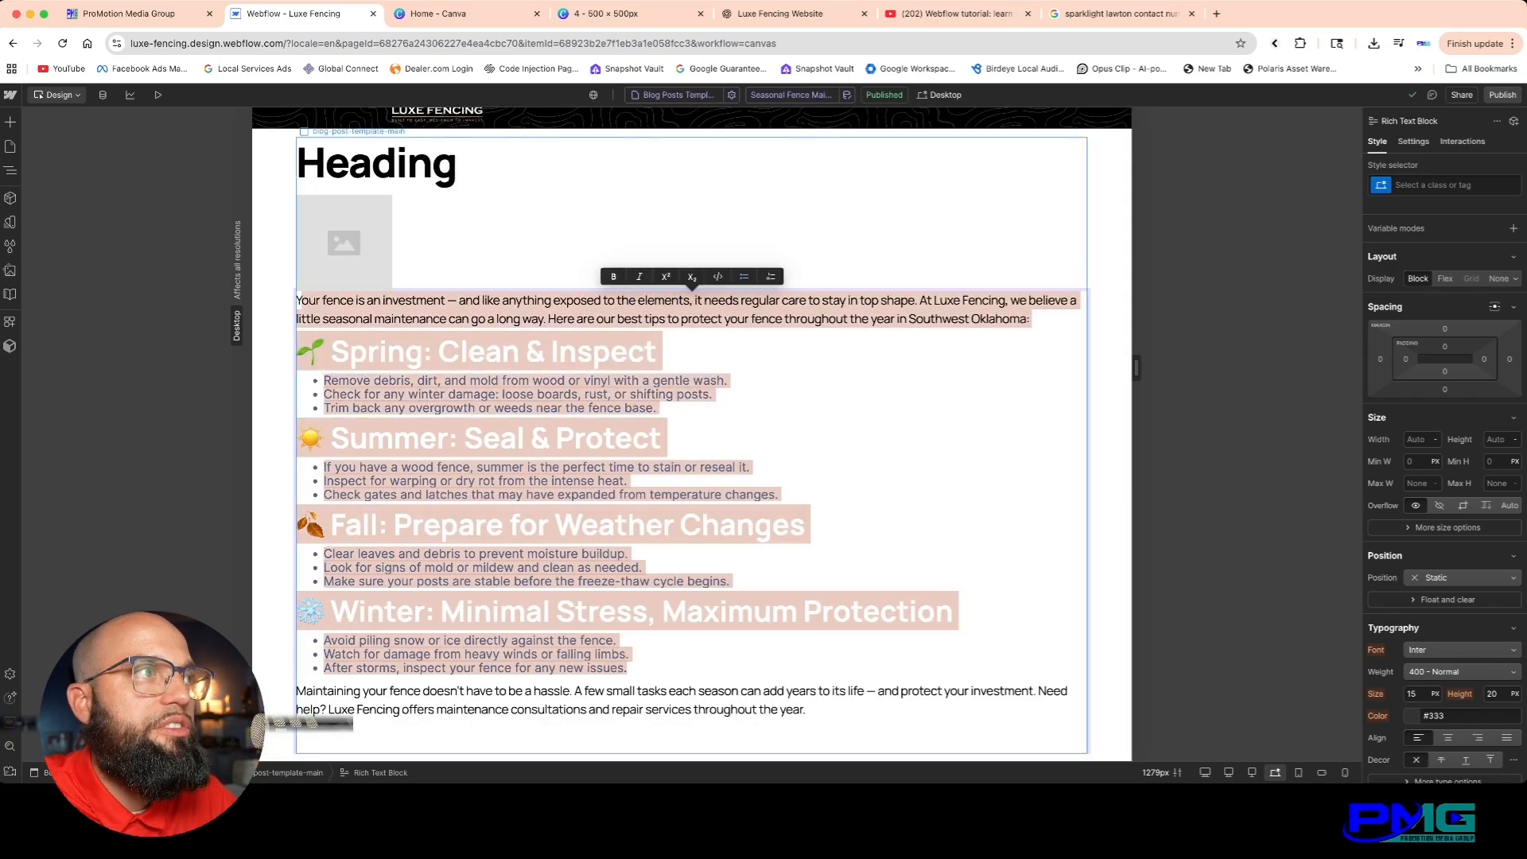
pyautogui.press('Escape')
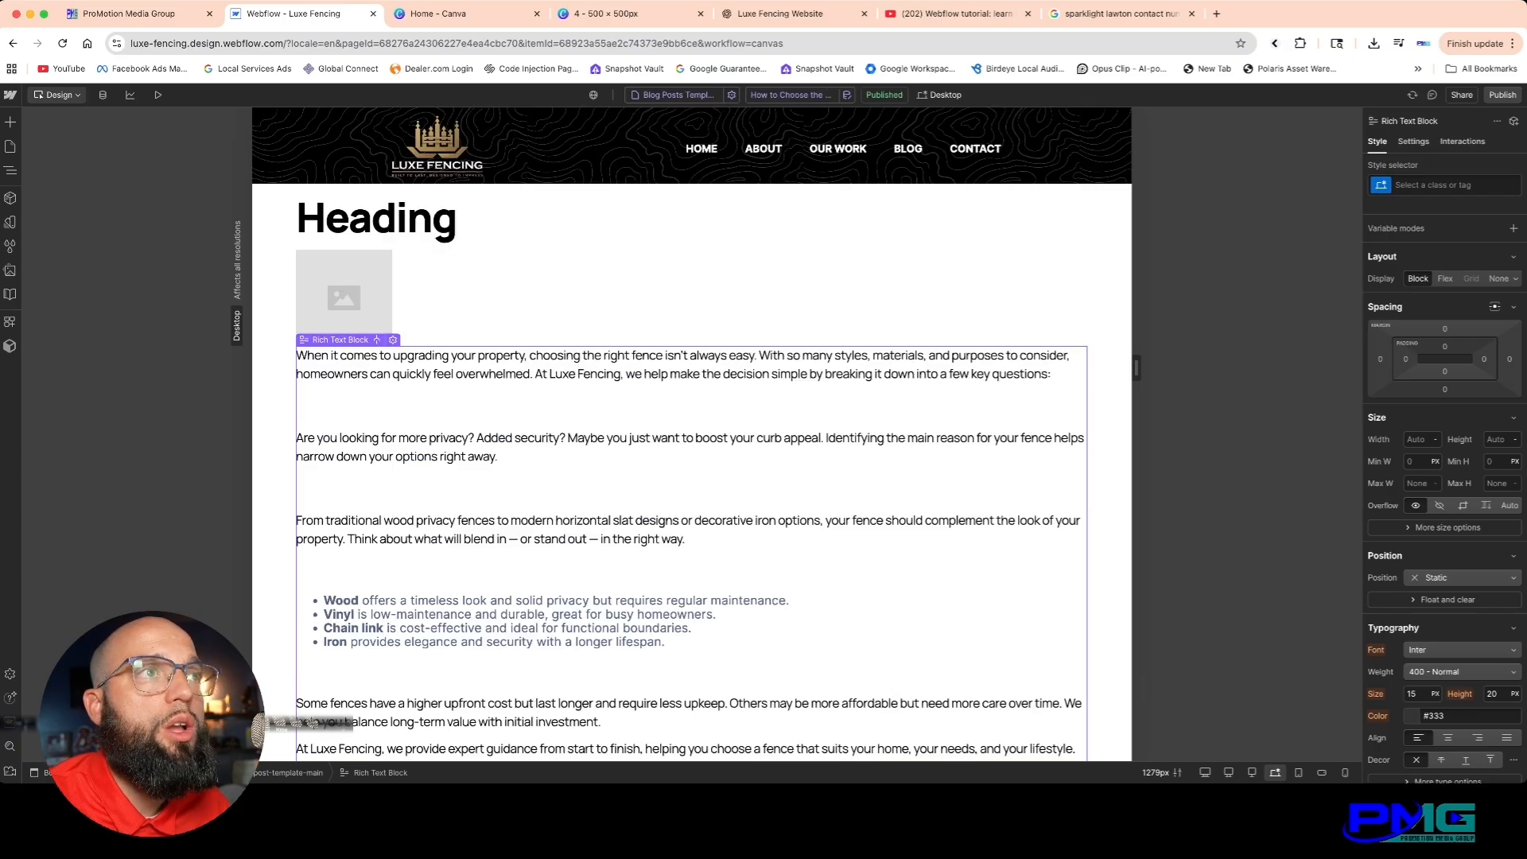
# Step: Preview the Seasonal Fence Maintenance Tips post again and select its Spring heading in the rich text to check the heading level
pyautogui.click(791, 95)
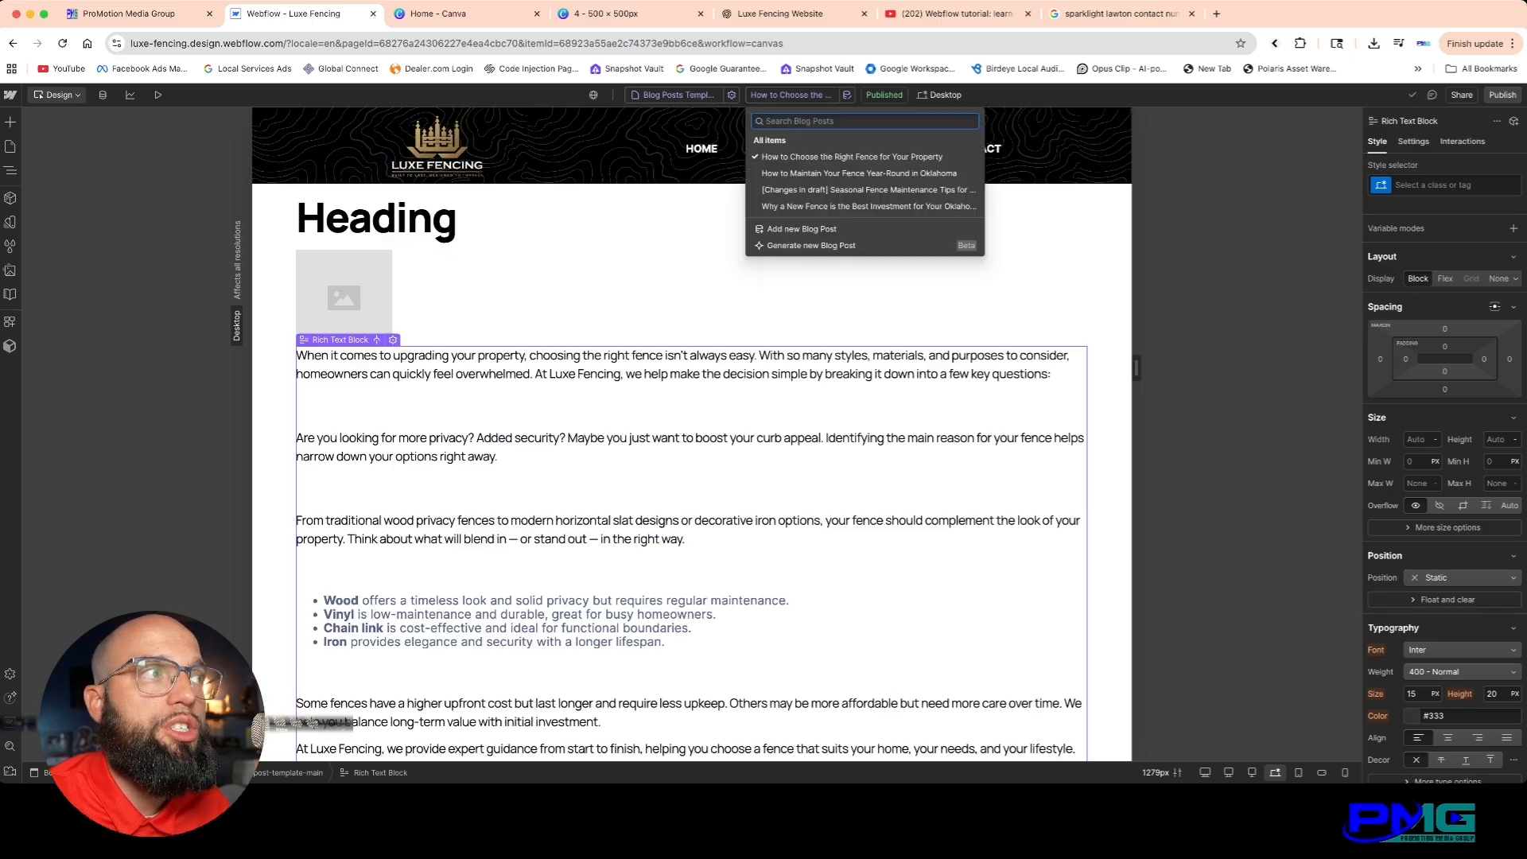
pyautogui.click(867, 189)
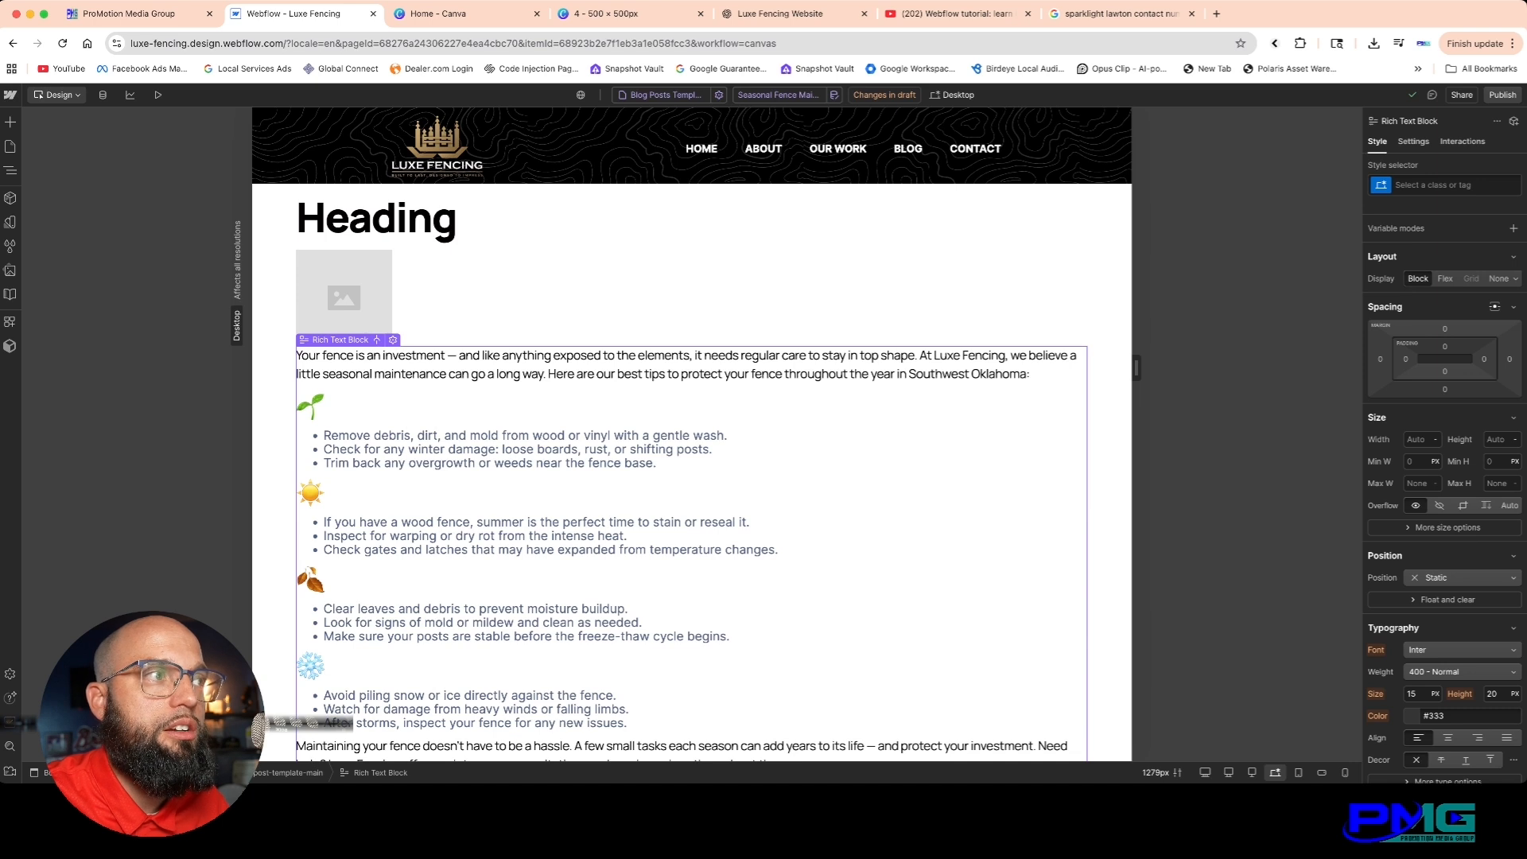
pyautogui.moveTo(476, 406); pyautogui.dragTo(476, 407)
pyautogui.tripleClick(476, 406)
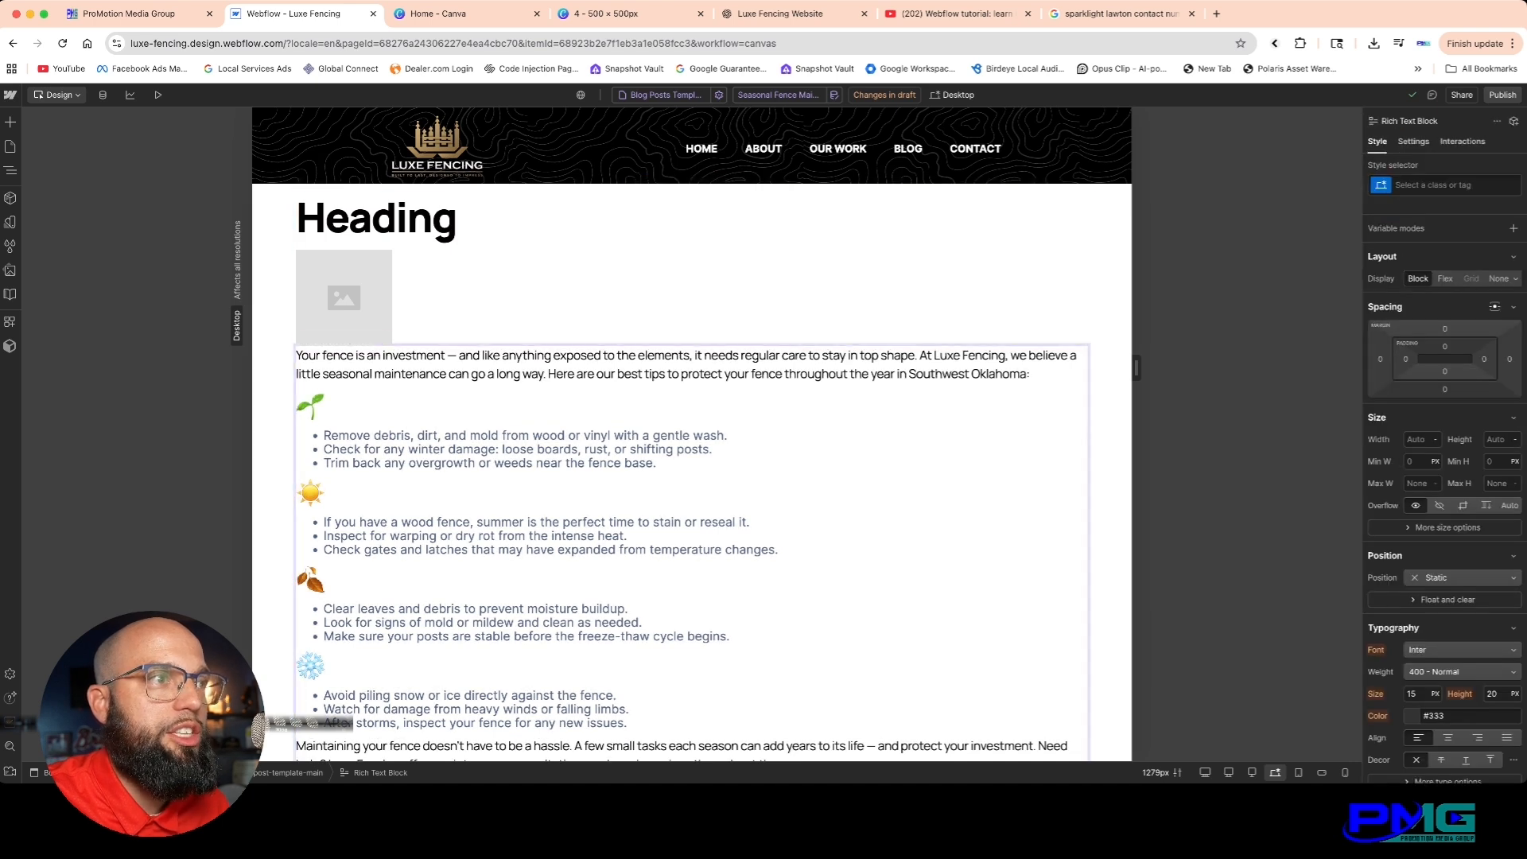
pyautogui.moveTo(658, 406); pyautogui.dragTo(296, 406)
pyautogui.press('BackSpace')
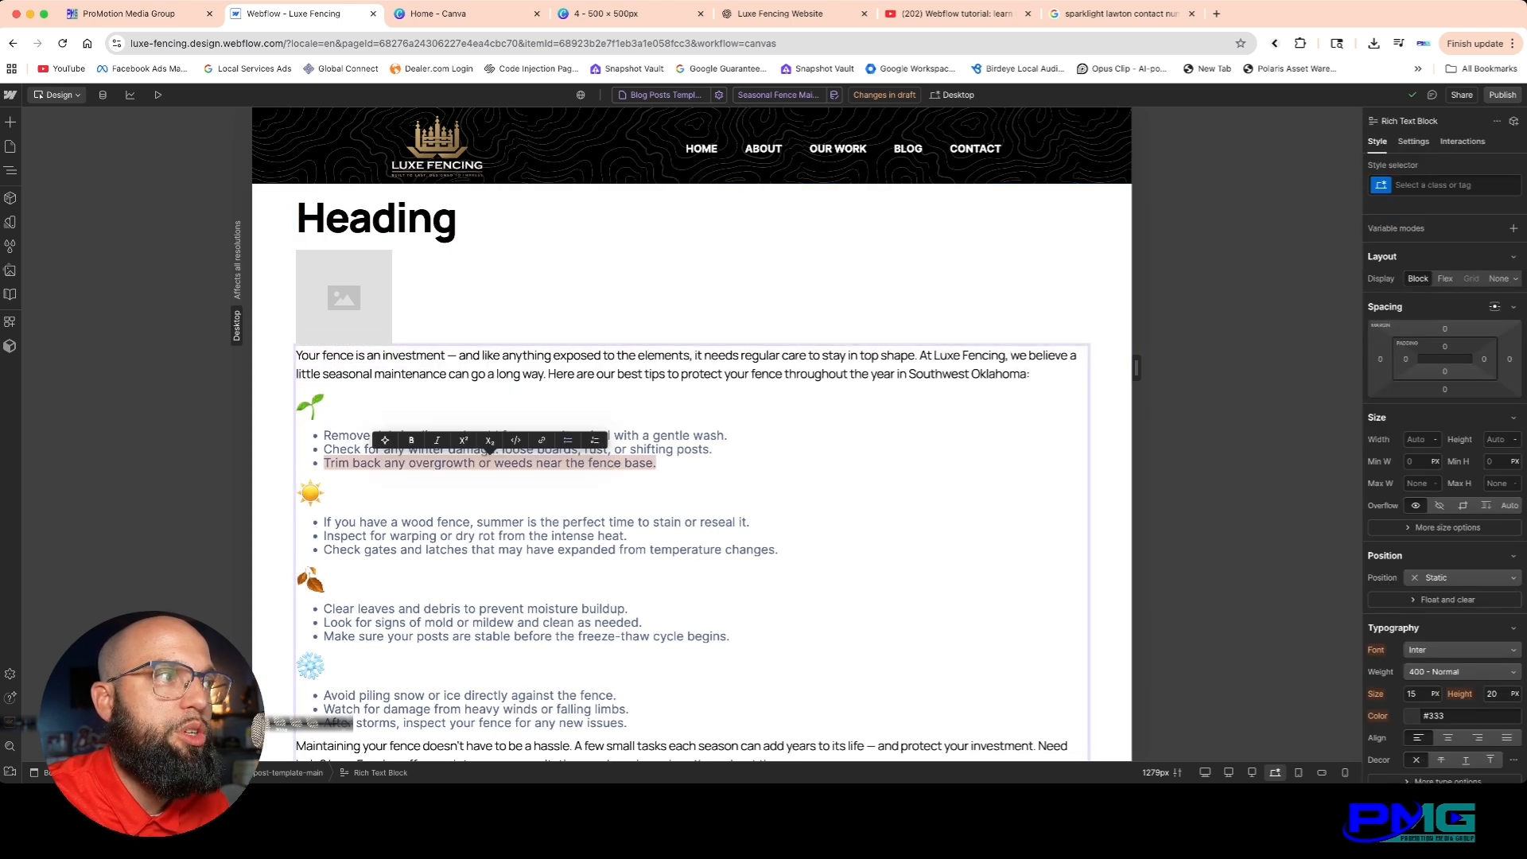
pyautogui.press('Escape')
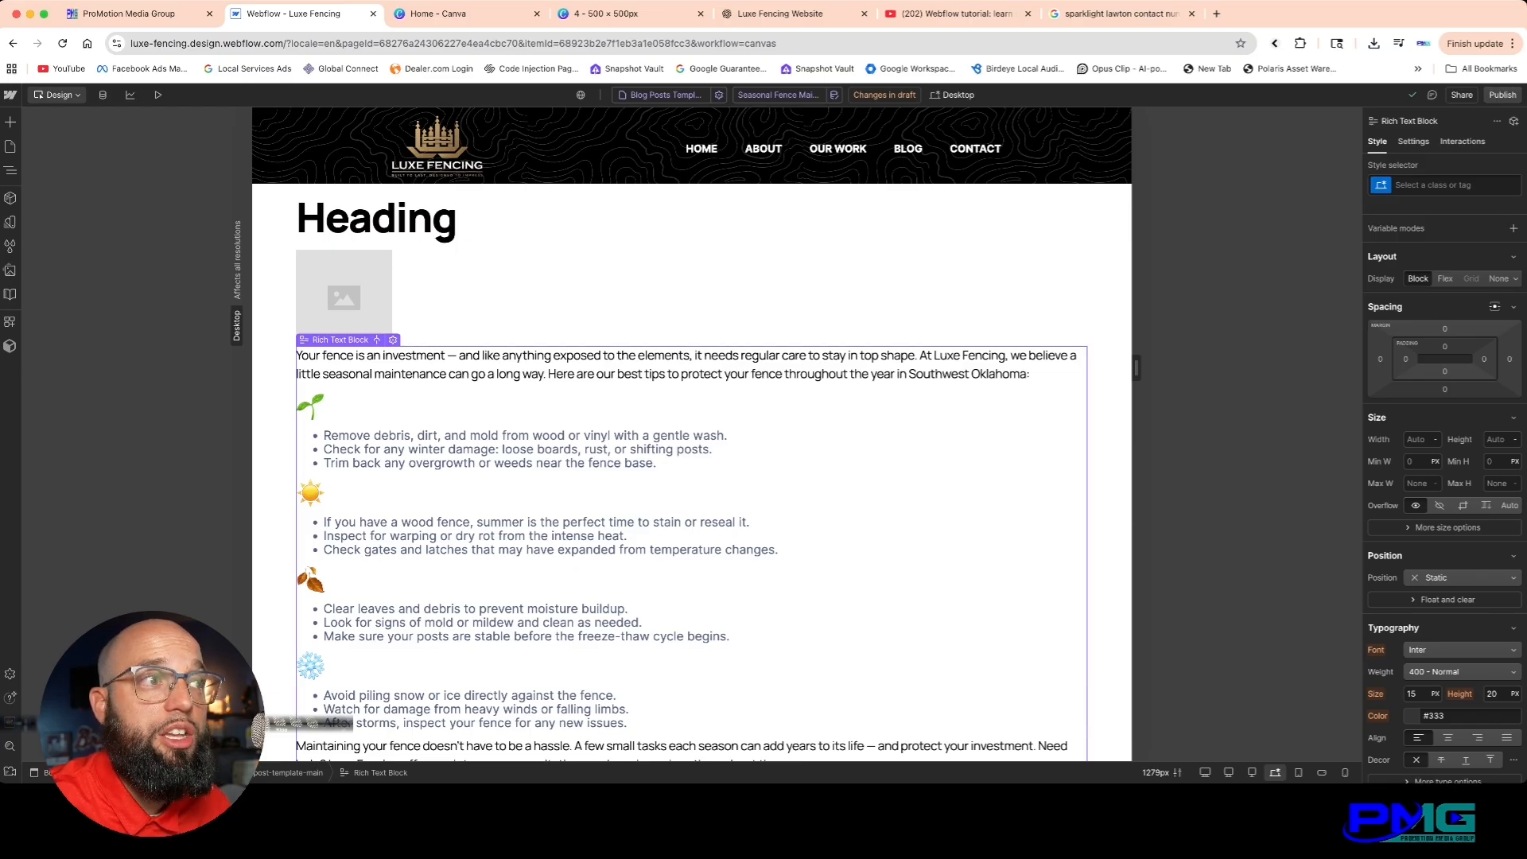
pyautogui.press('super+z')
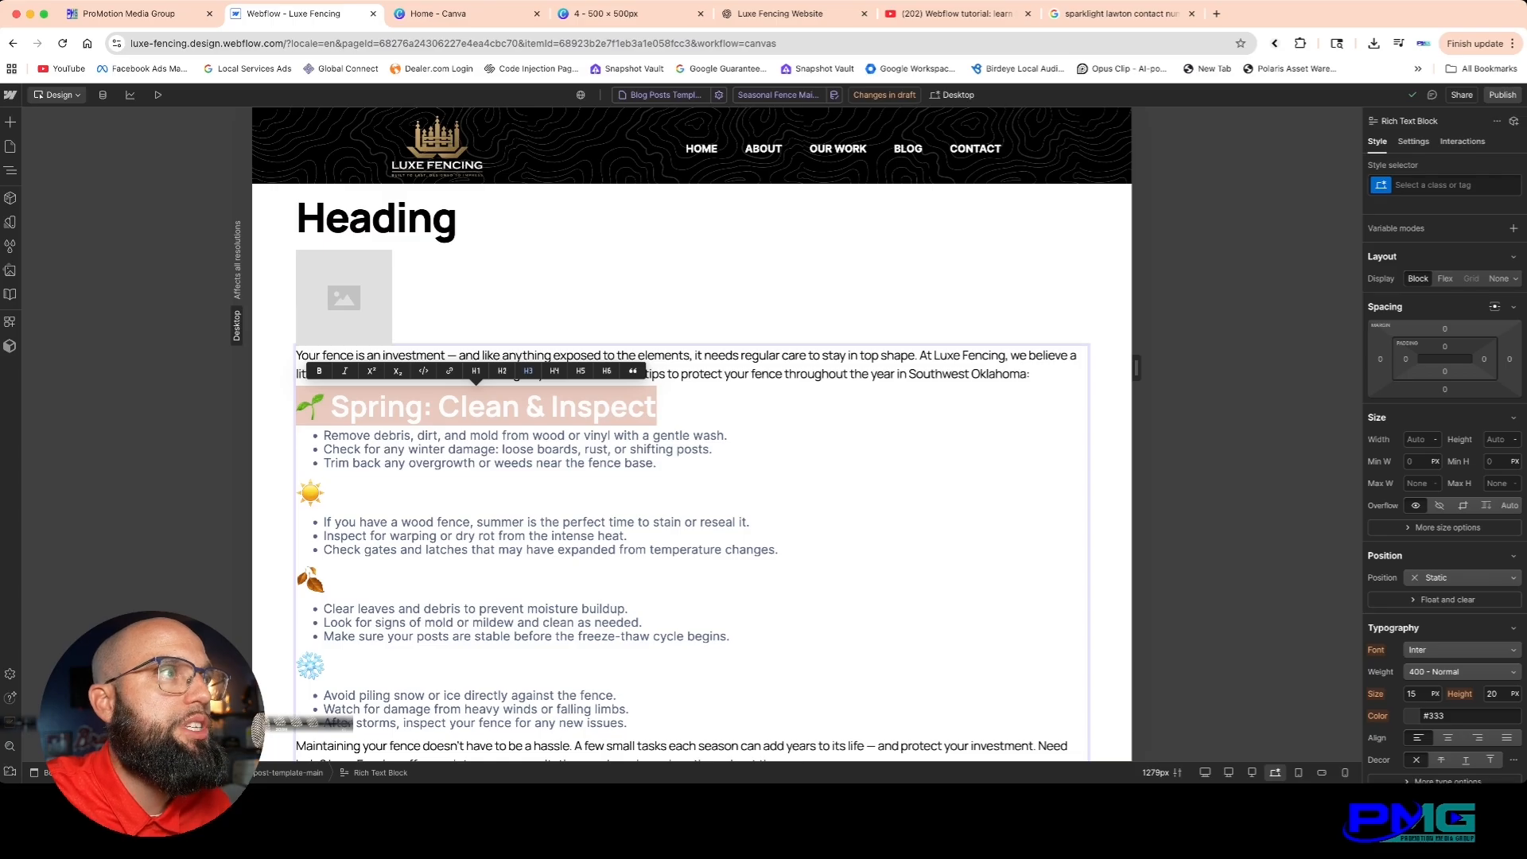
pyautogui.click(509, 287)
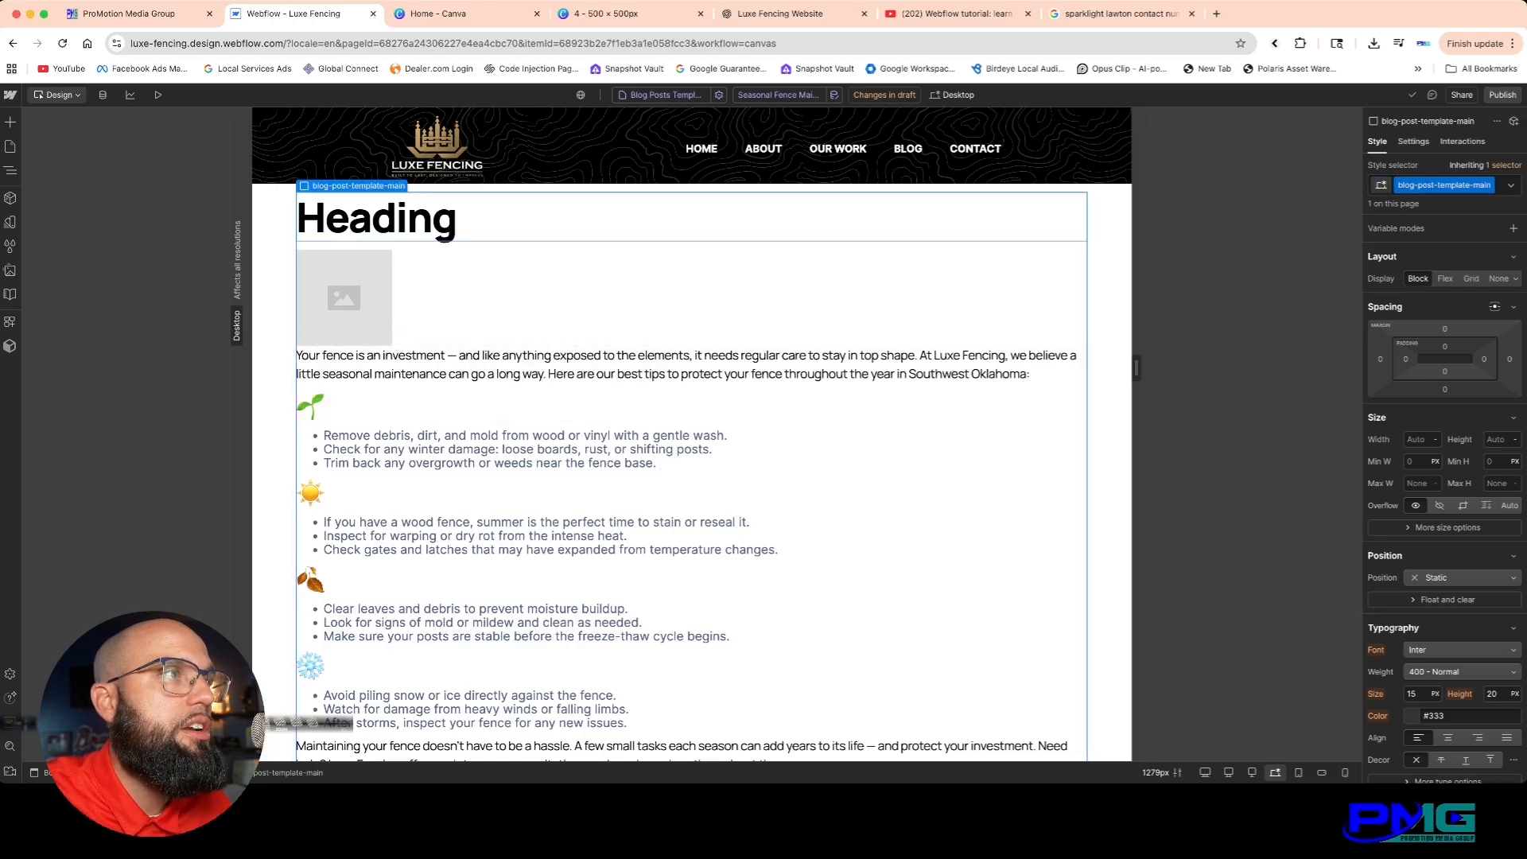
# Step: Connect the H1 heading's text to the Name field of Blog Posts
pyautogui.click(374, 218)
pyautogui.click(359, 185)
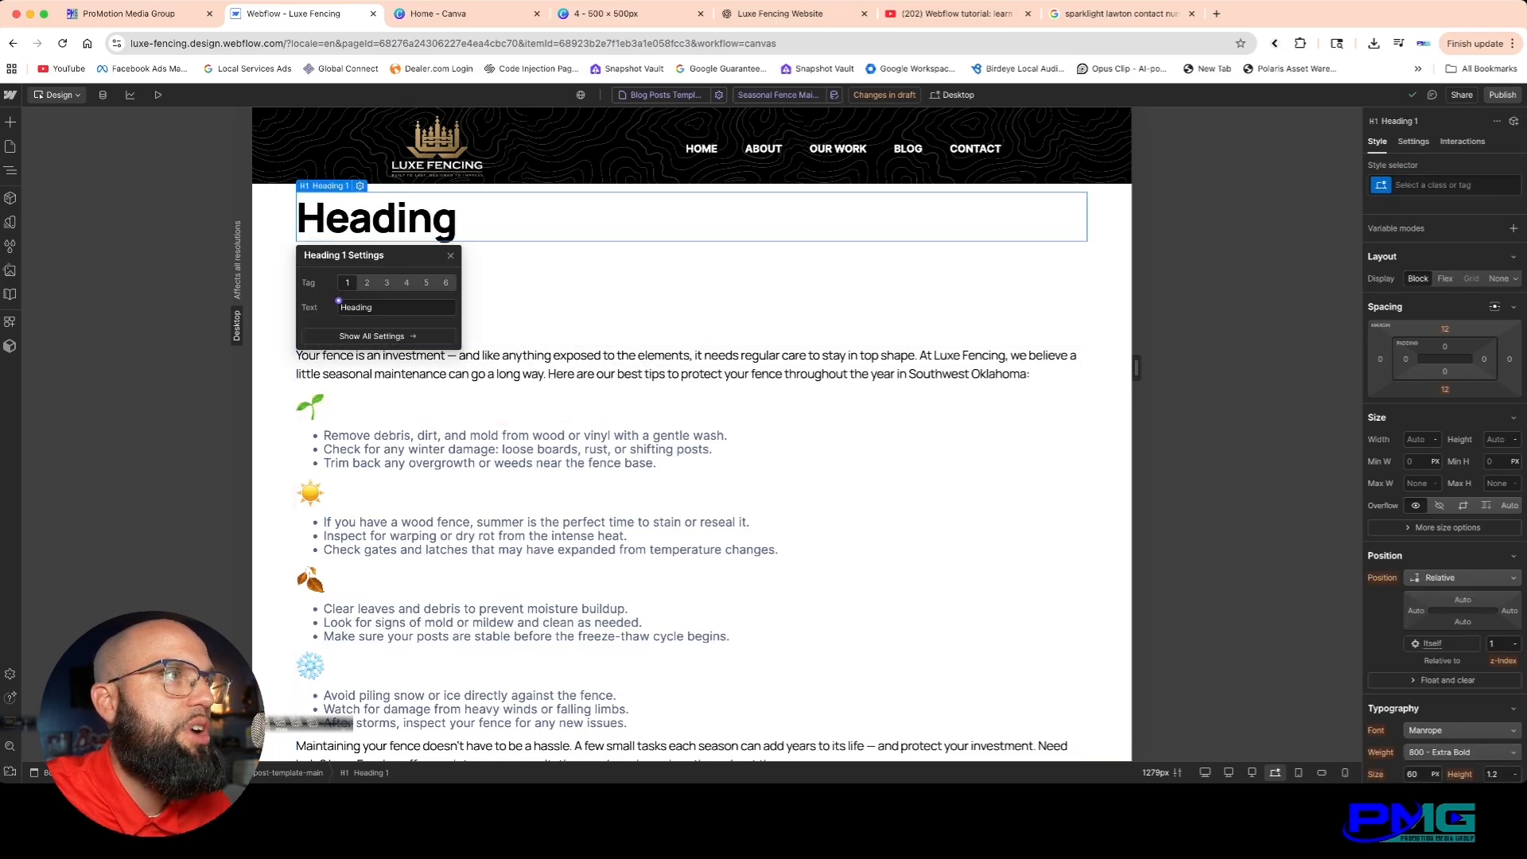
pyautogui.click(338, 301)
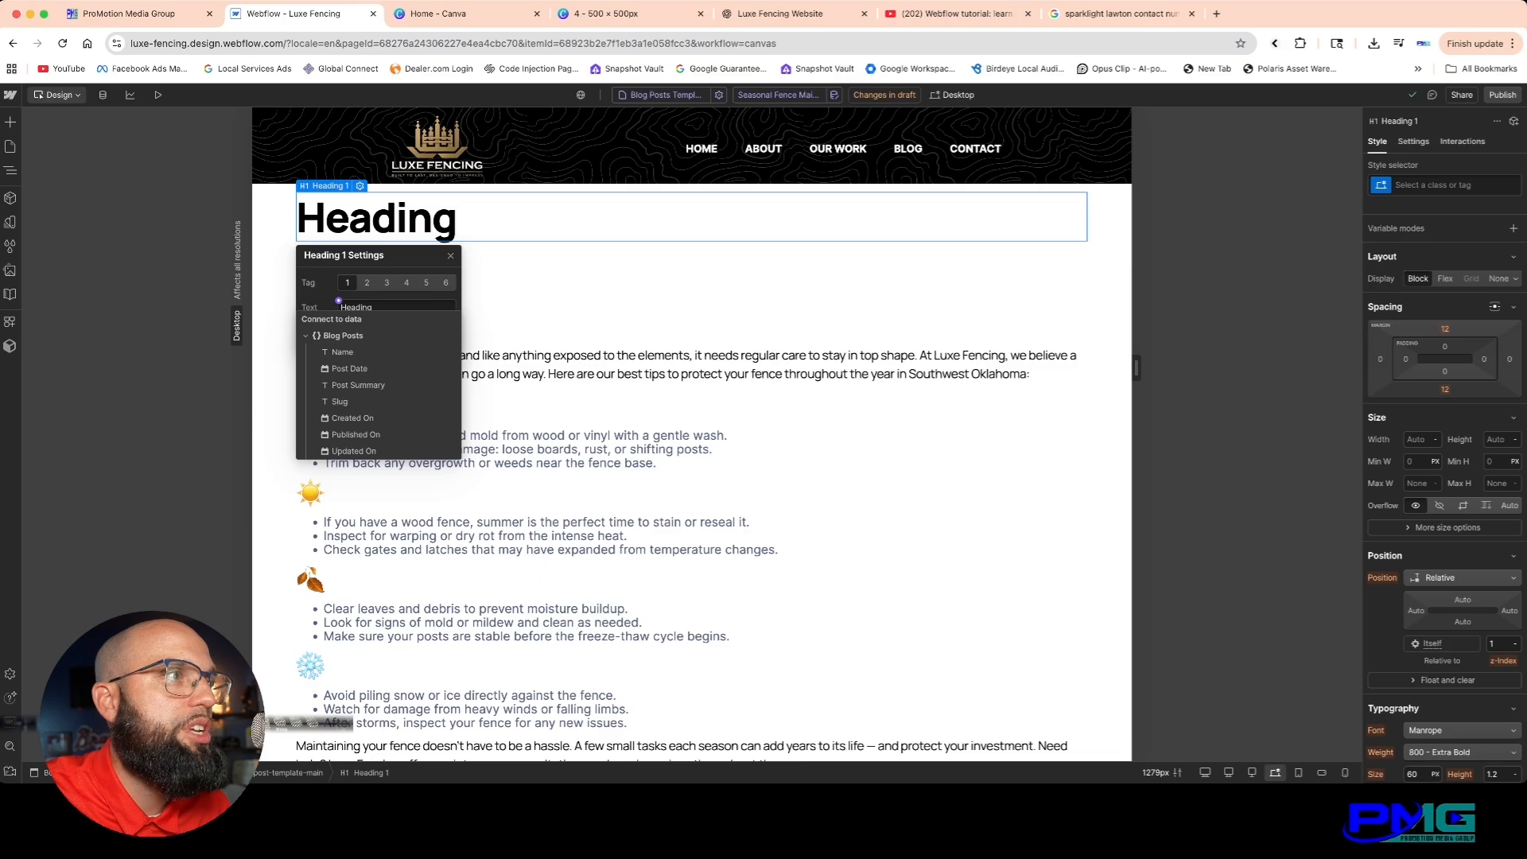
pyautogui.click(342, 351)
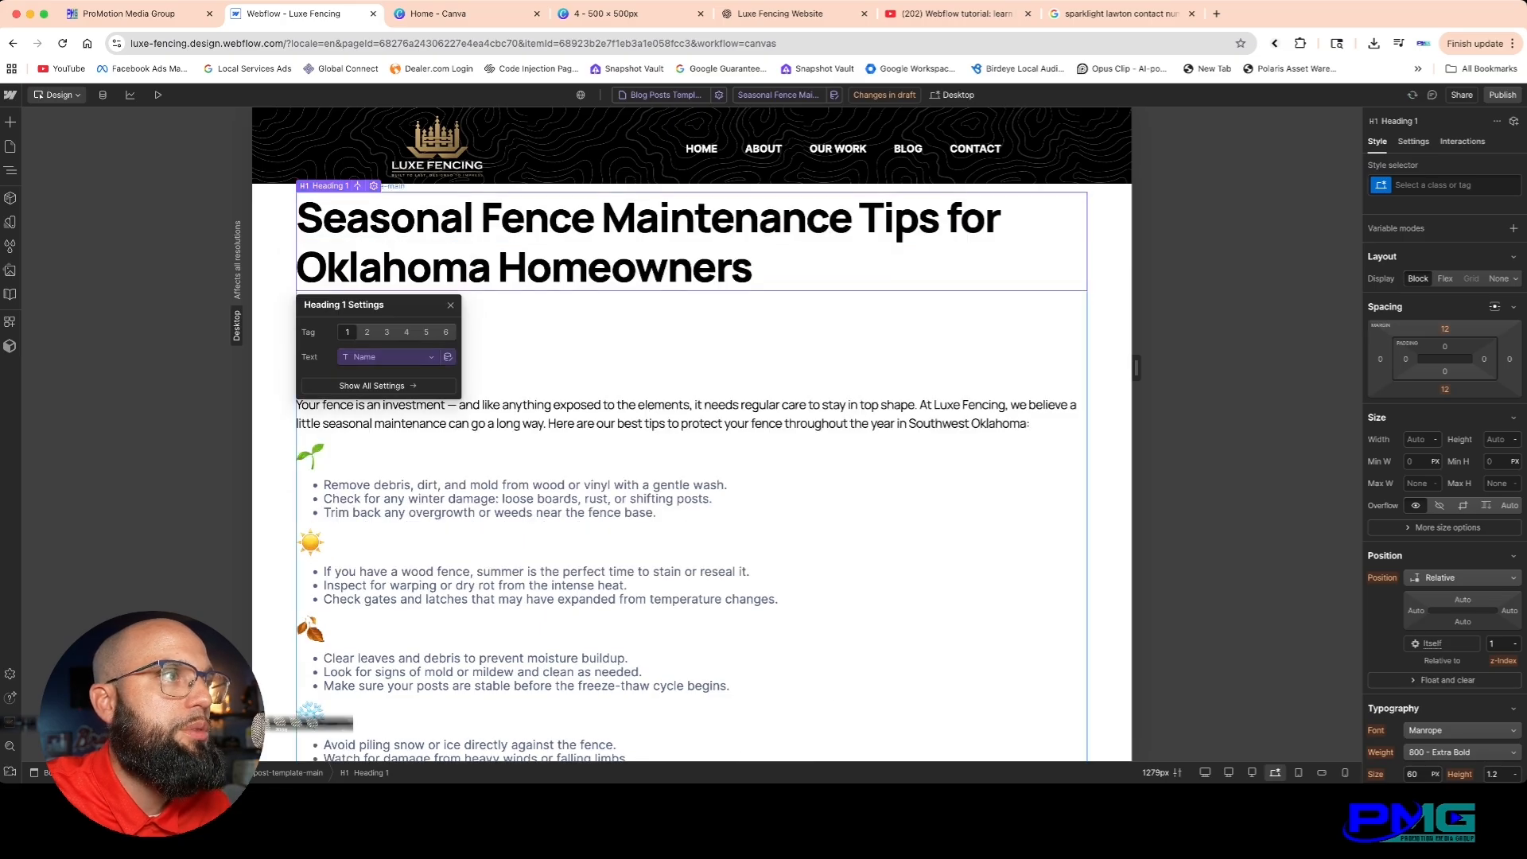
# Step: Connect the placeholder image below the heading to the Post Image field and check the result on the page
pyautogui.click(509, 346)
pyautogui.doubleClick(344, 347)
pyautogui.click(338, 433)
pyautogui.click(358, 480)
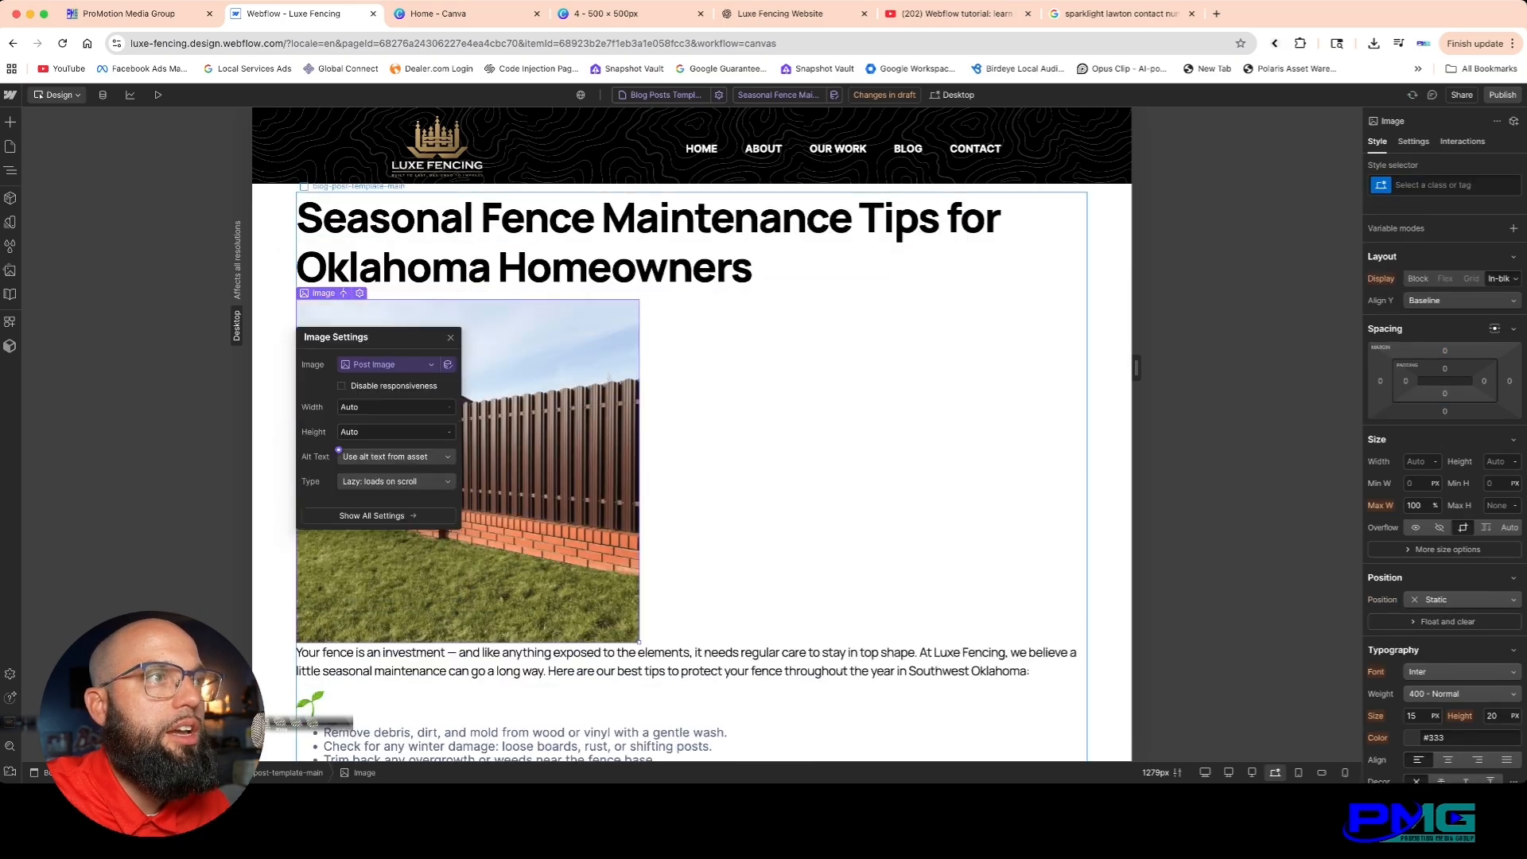
pyautogui.click(925, 549)
pyautogui.scroll(-2, 925, 549)
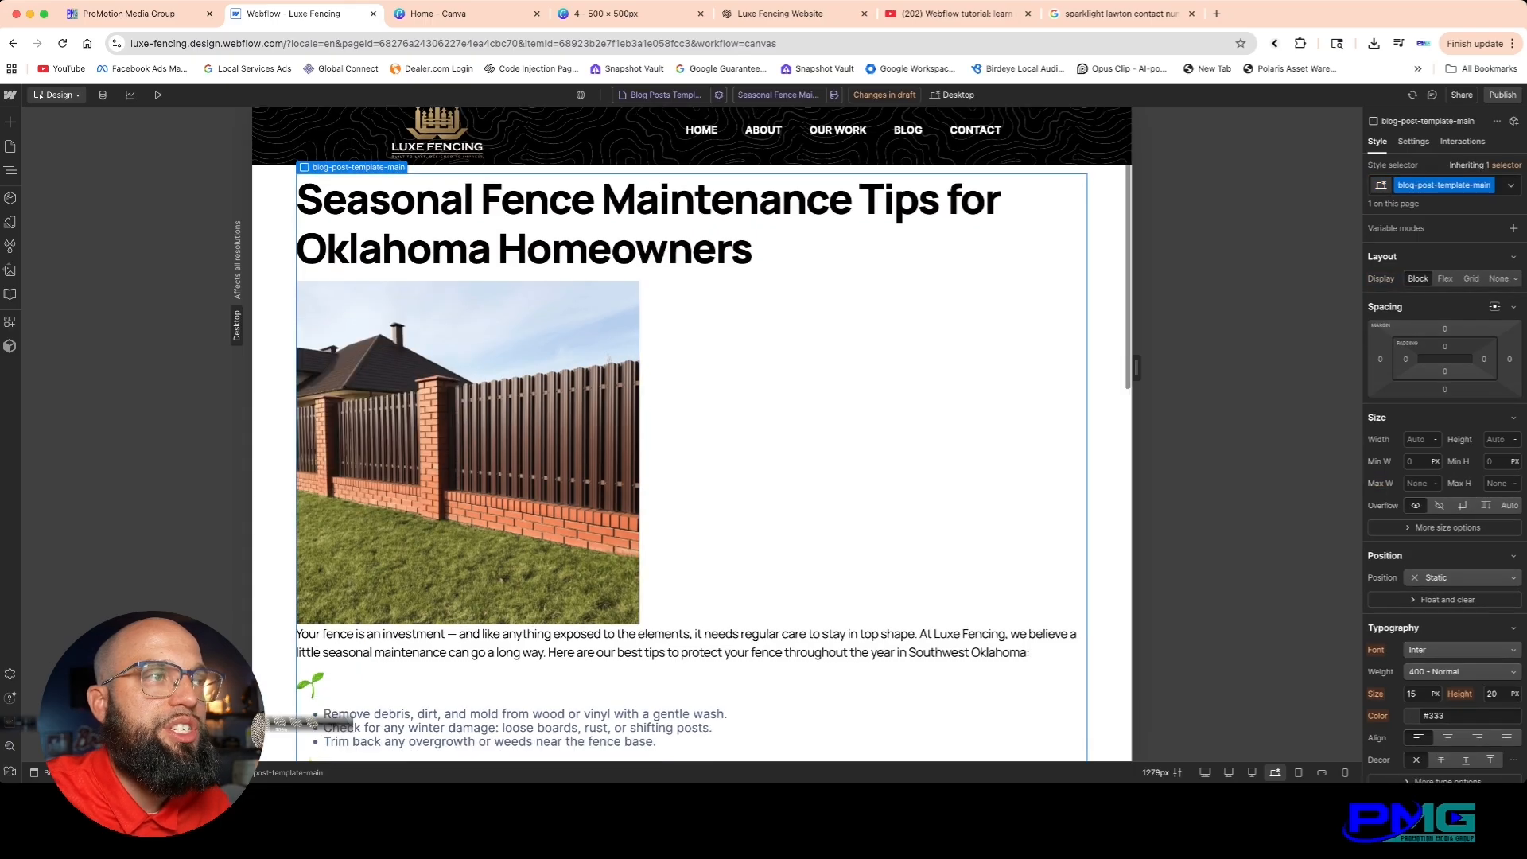
pyautogui.scroll(2, 925, 549)
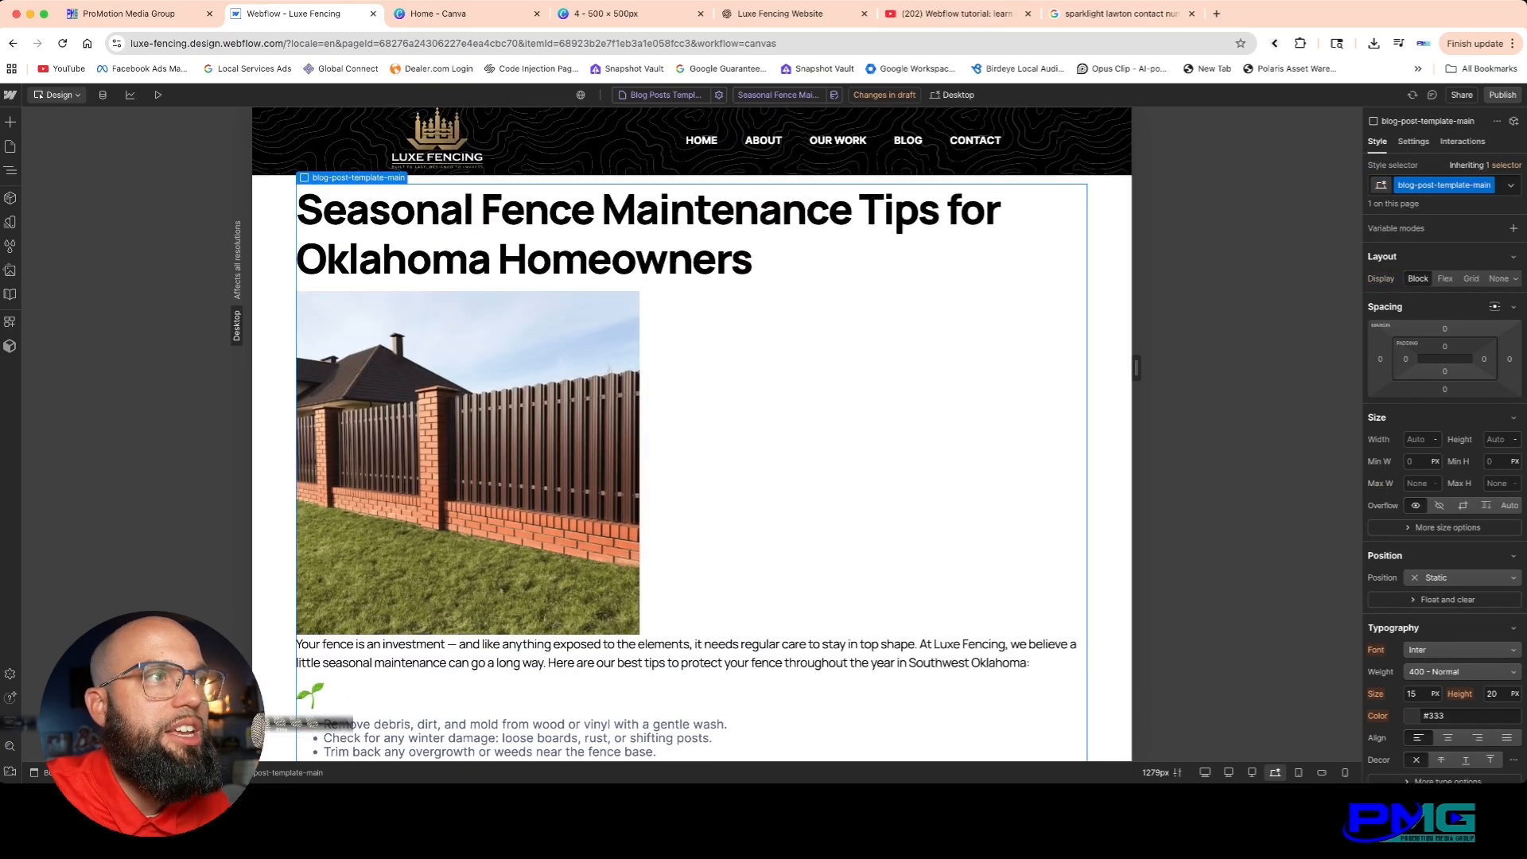
# Step: Wrap the post image in a div block and set the div's text alignment to center
pyautogui.rightClick(513, 346)
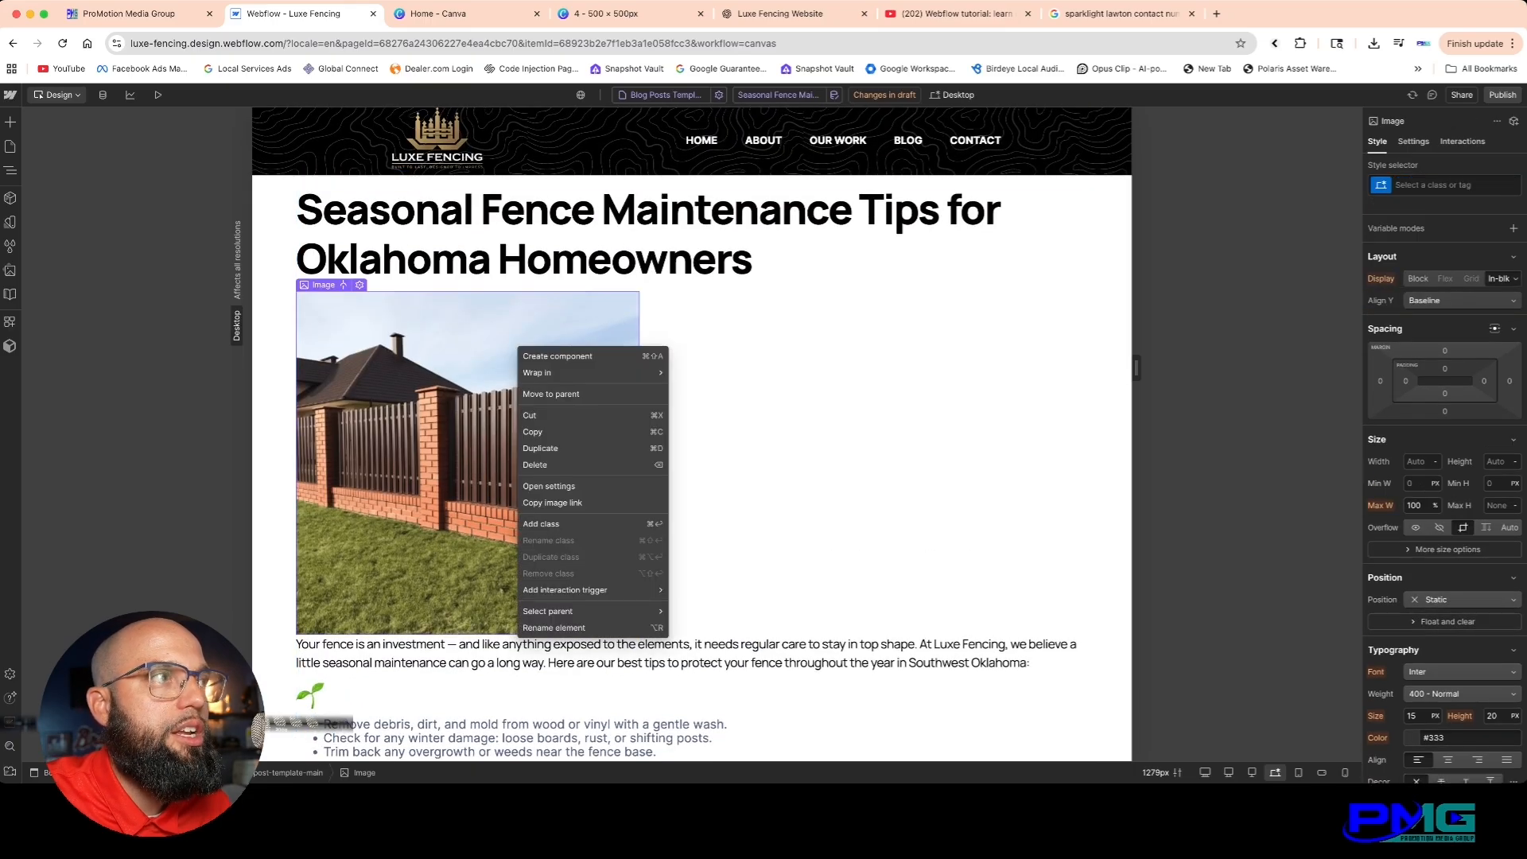
pyautogui.moveTo(621, 373)
pyautogui.click(707, 370)
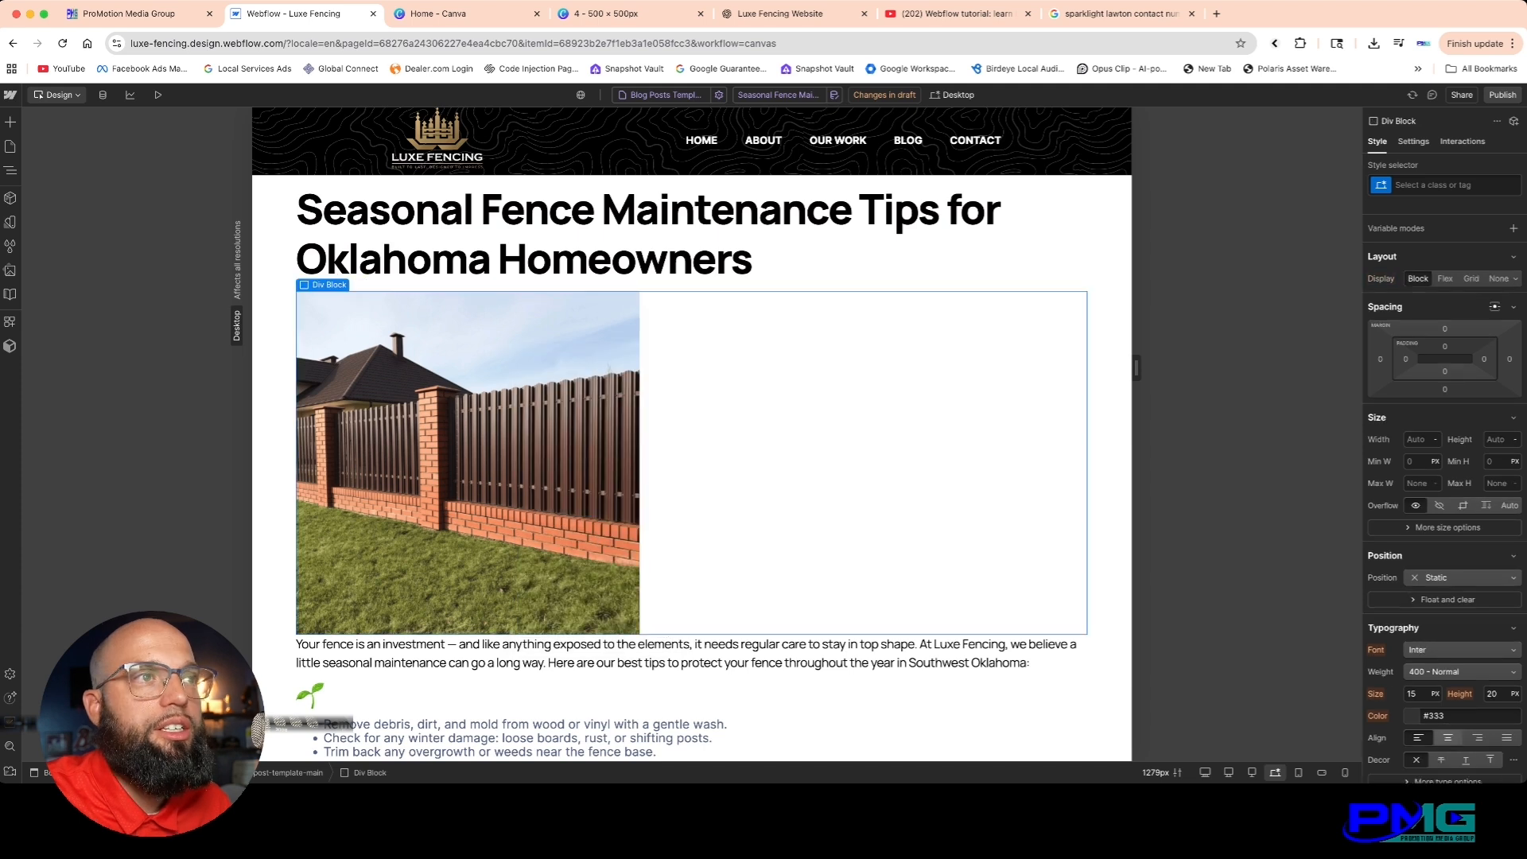
pyautogui.click(1448, 737)
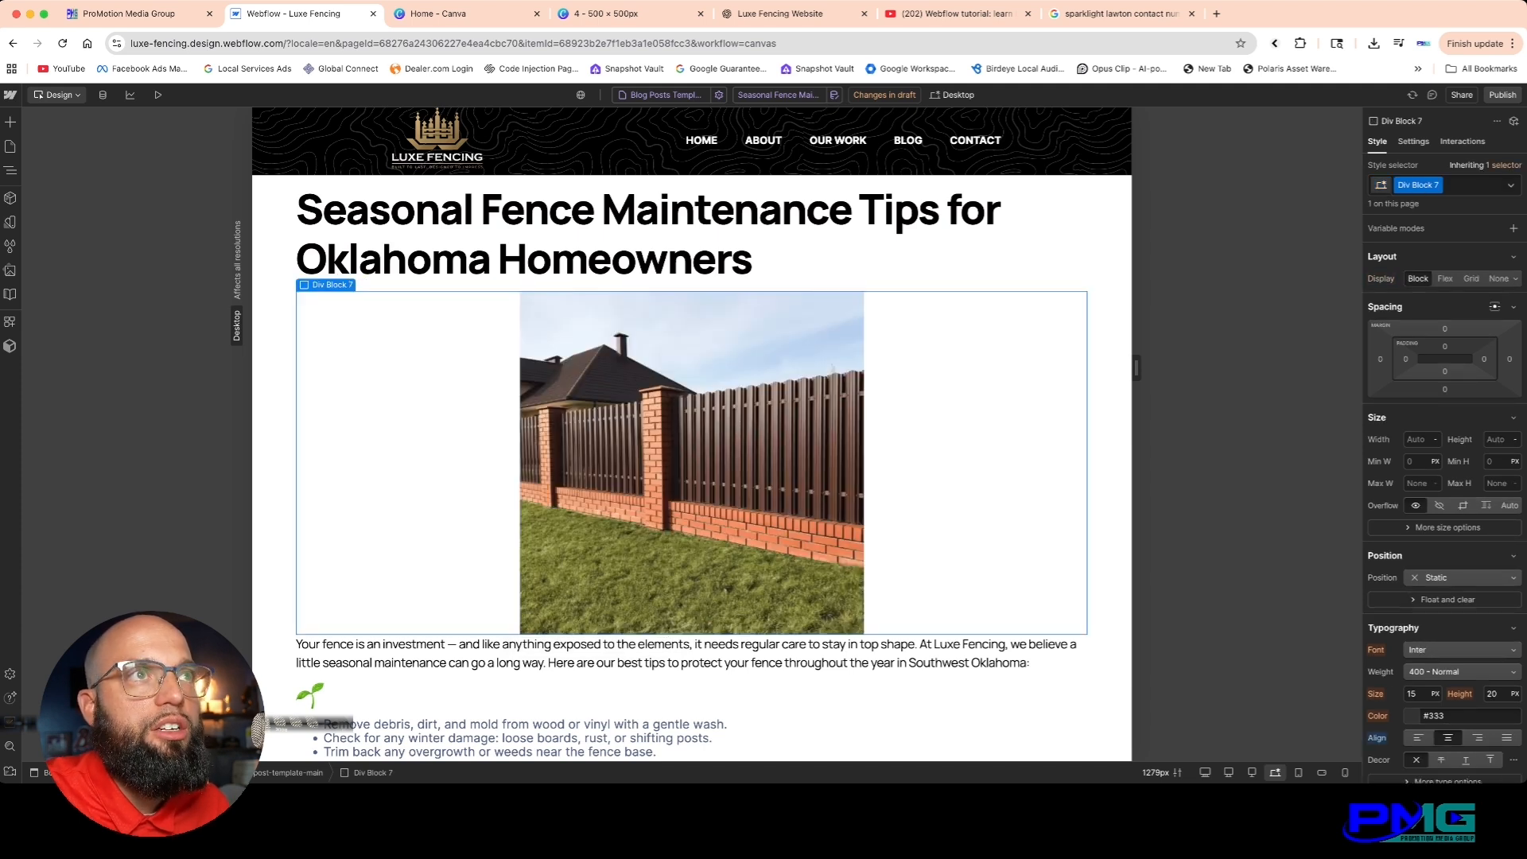
# Step: Check the blog post layout at the landscape mobile breakpoint, then return to the desktop view and review the image spacing
pyautogui.click(1321, 771)
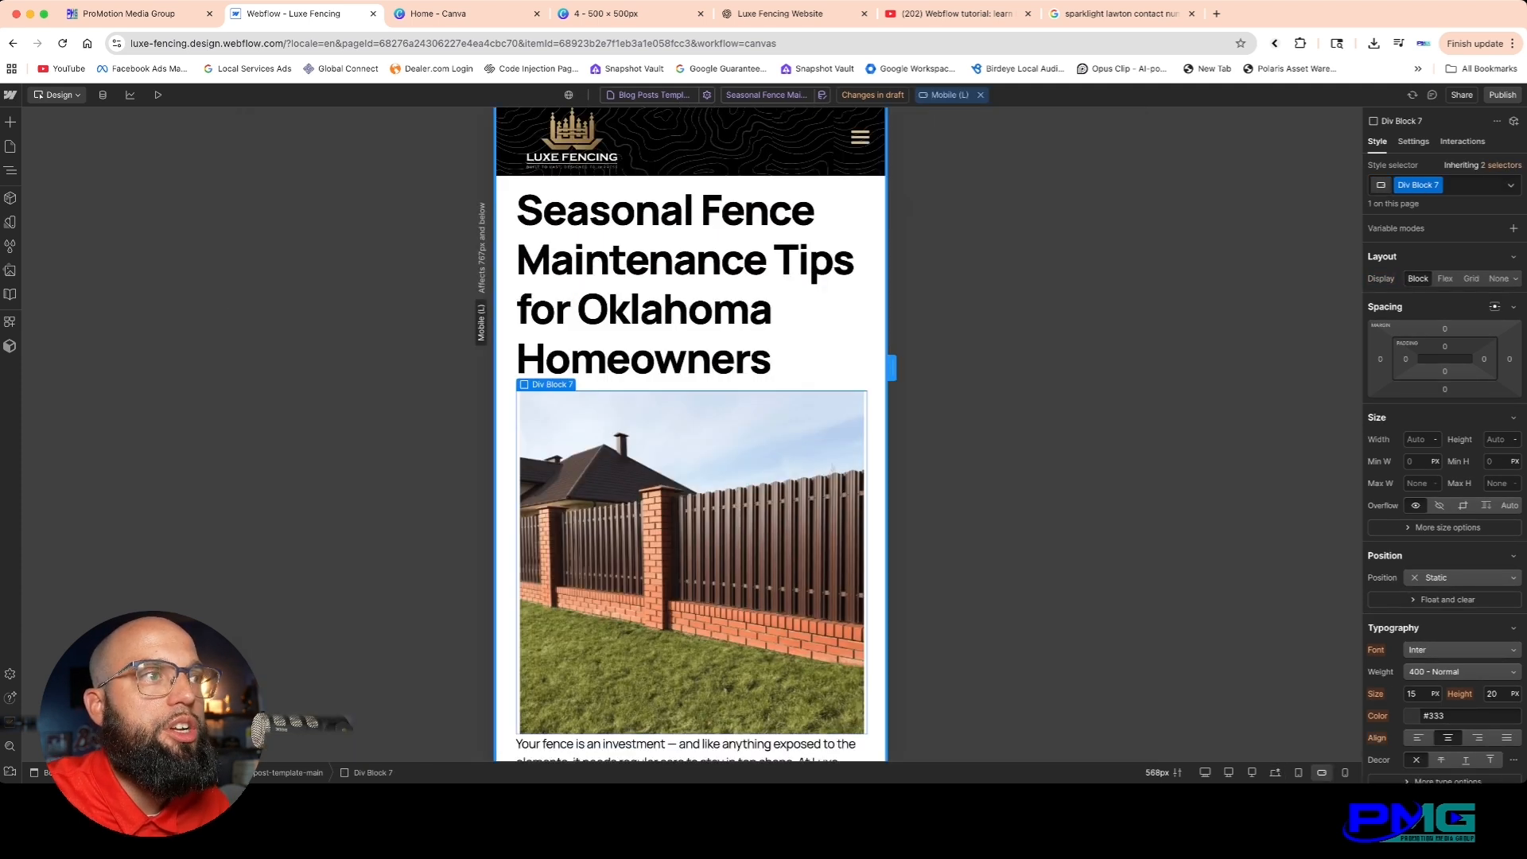
pyautogui.scroll(-4, 691, 434)
pyautogui.scroll(4, 692, 433)
pyautogui.click(949, 94)
pyautogui.click(963, 173)
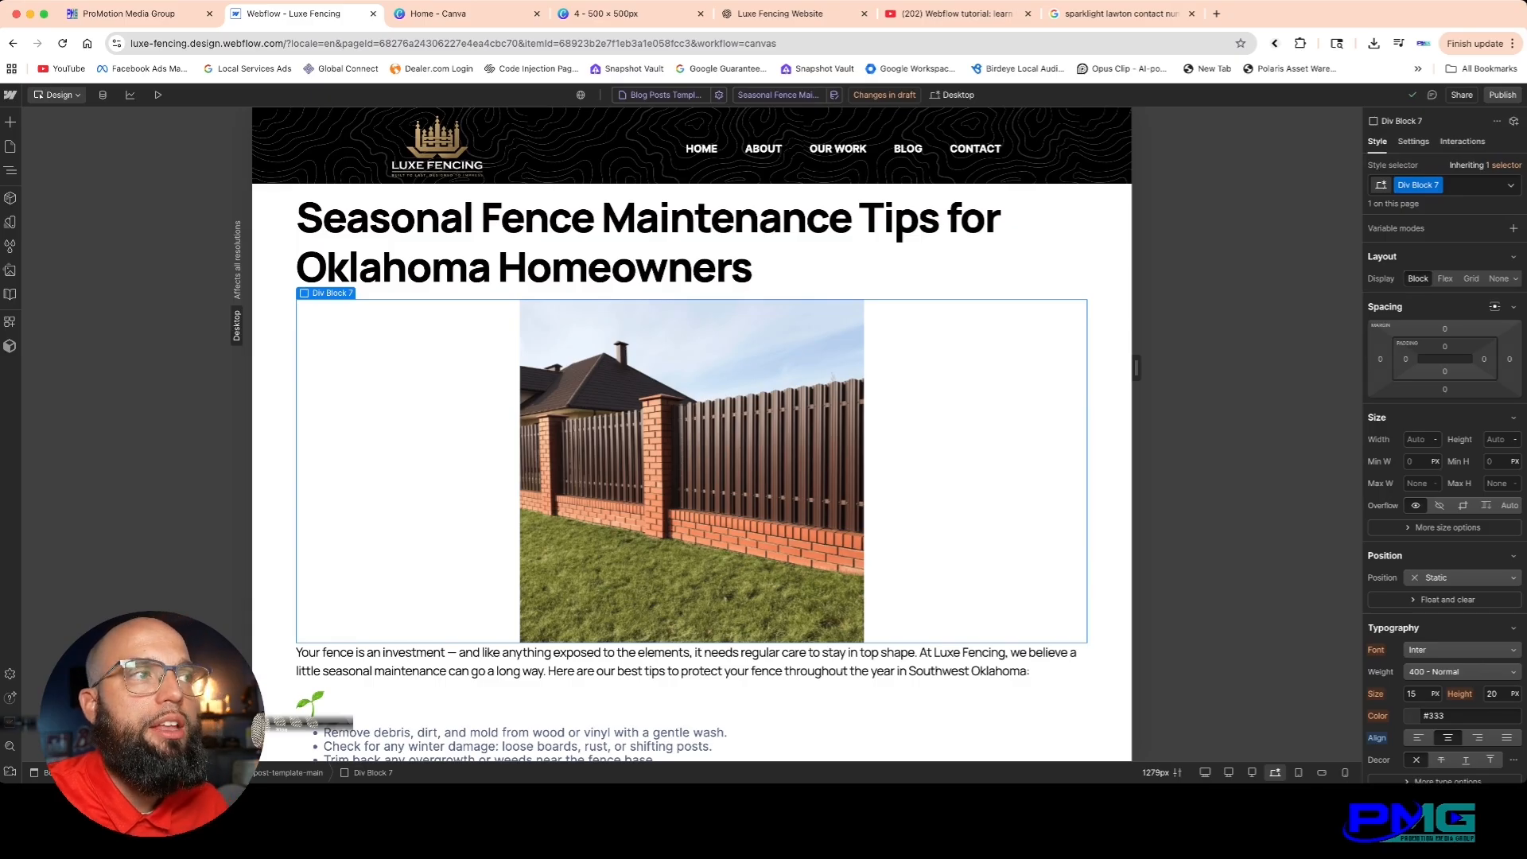
pyautogui.scroll(-2, 691, 434)
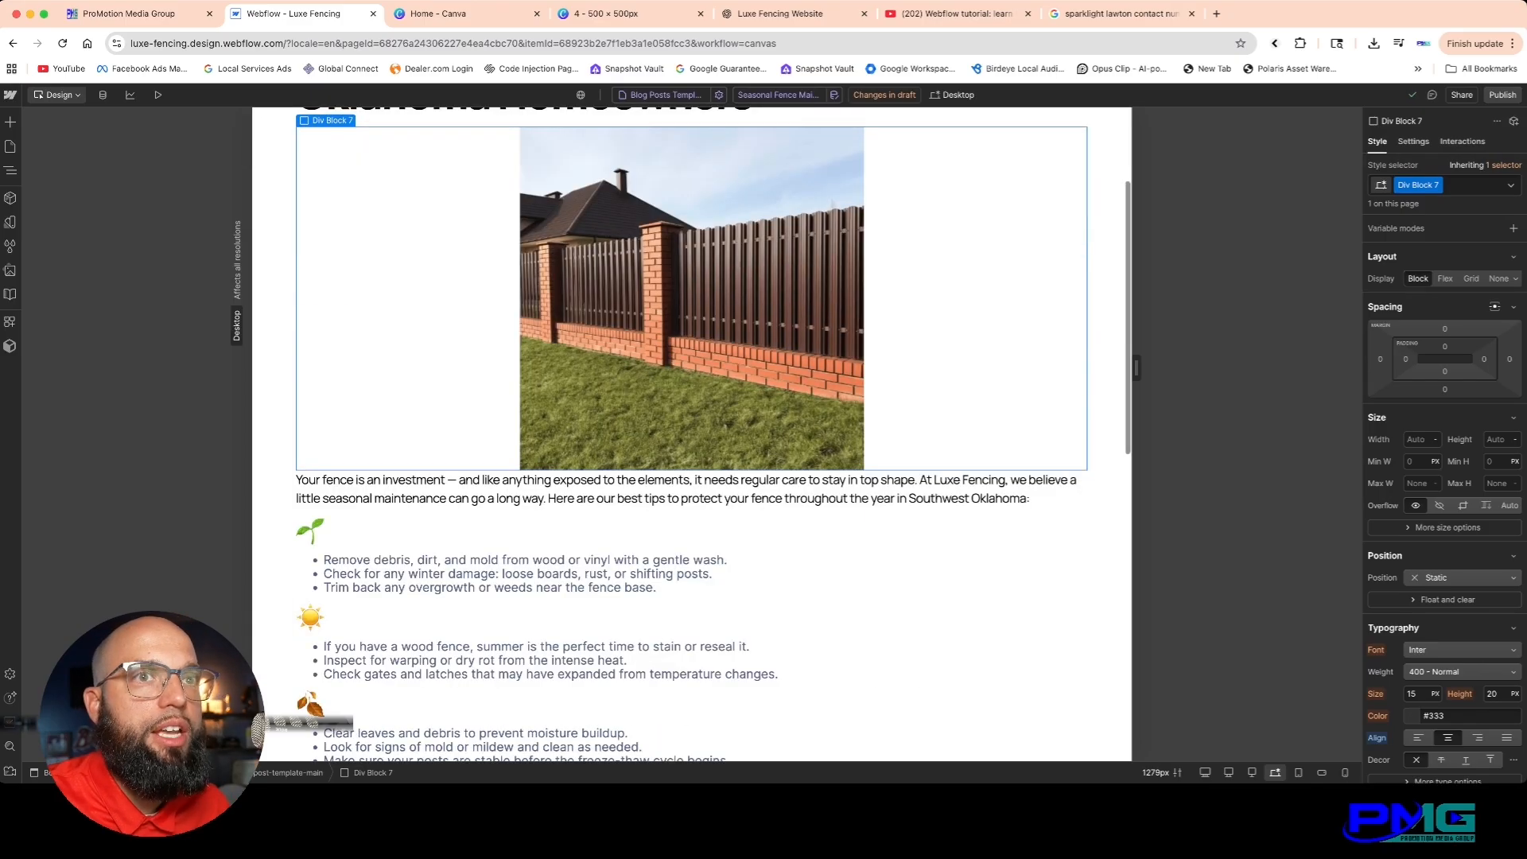
pyautogui.scroll(2, 691, 434)
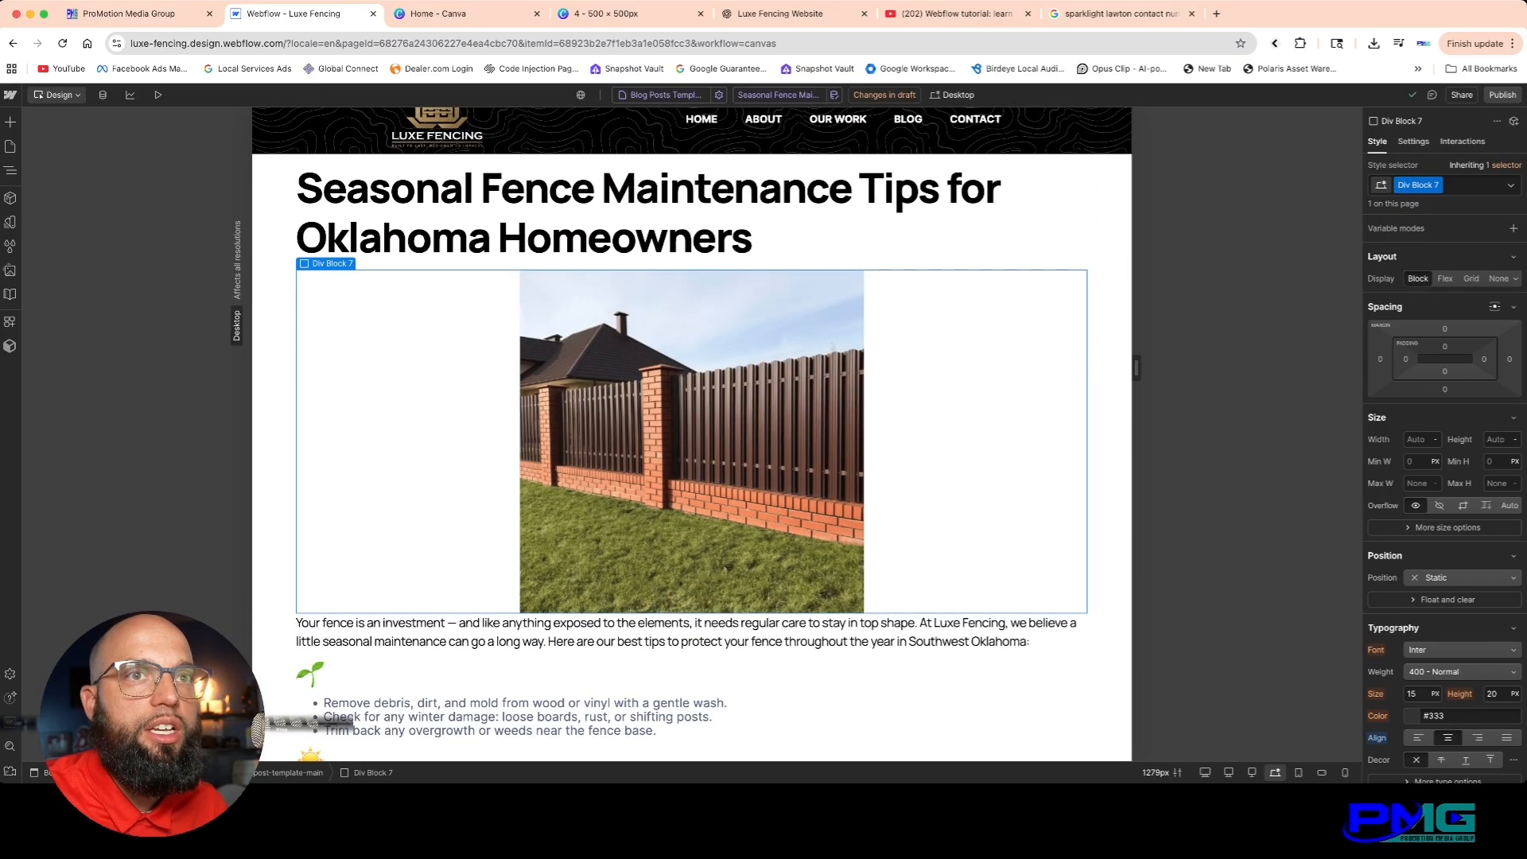
# Step: Set the bottom and top margins of the div block around the post image to 15 px
pyautogui.click(1444, 389)
pyautogui.press('Return')
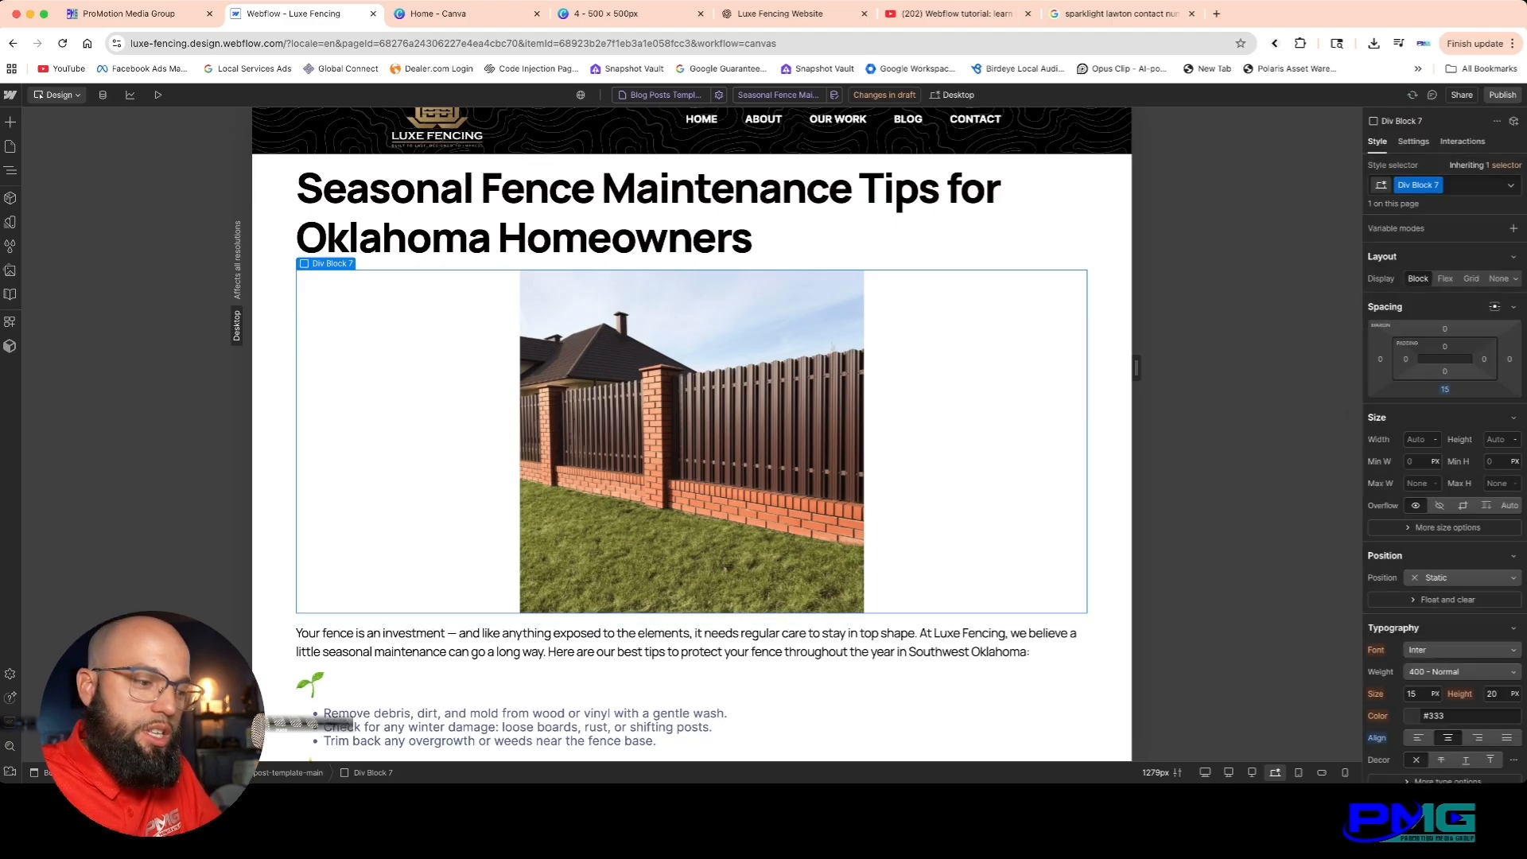
pyautogui.click(1445, 328)
pyautogui.write('15')
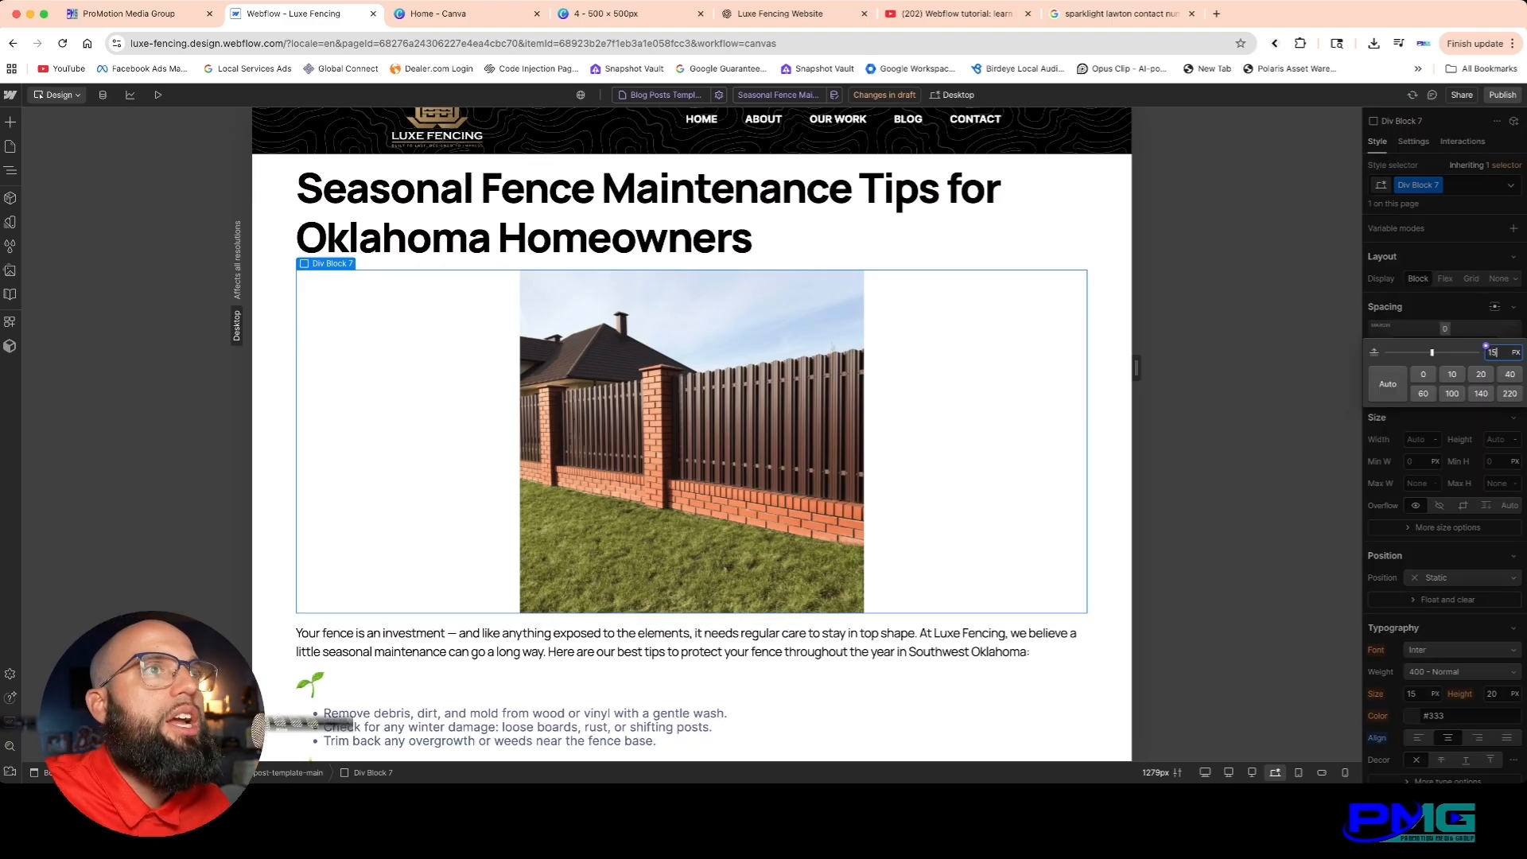
pyautogui.press('Return')
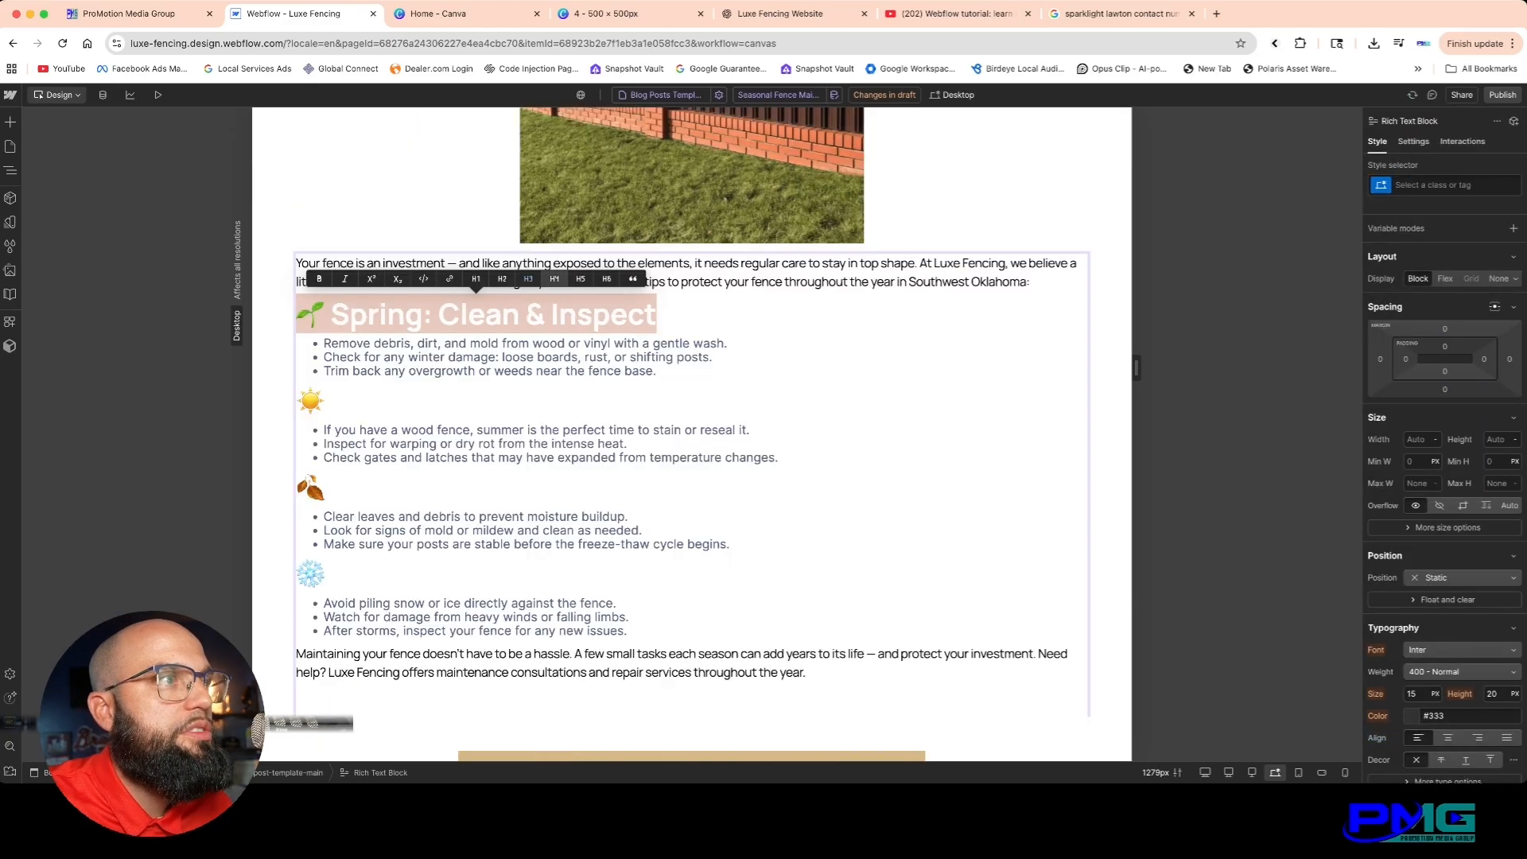
# Step: Change the Spring, Summer, Fall and Winter headings in the post's rich text to H5
pyautogui.click(580, 278)
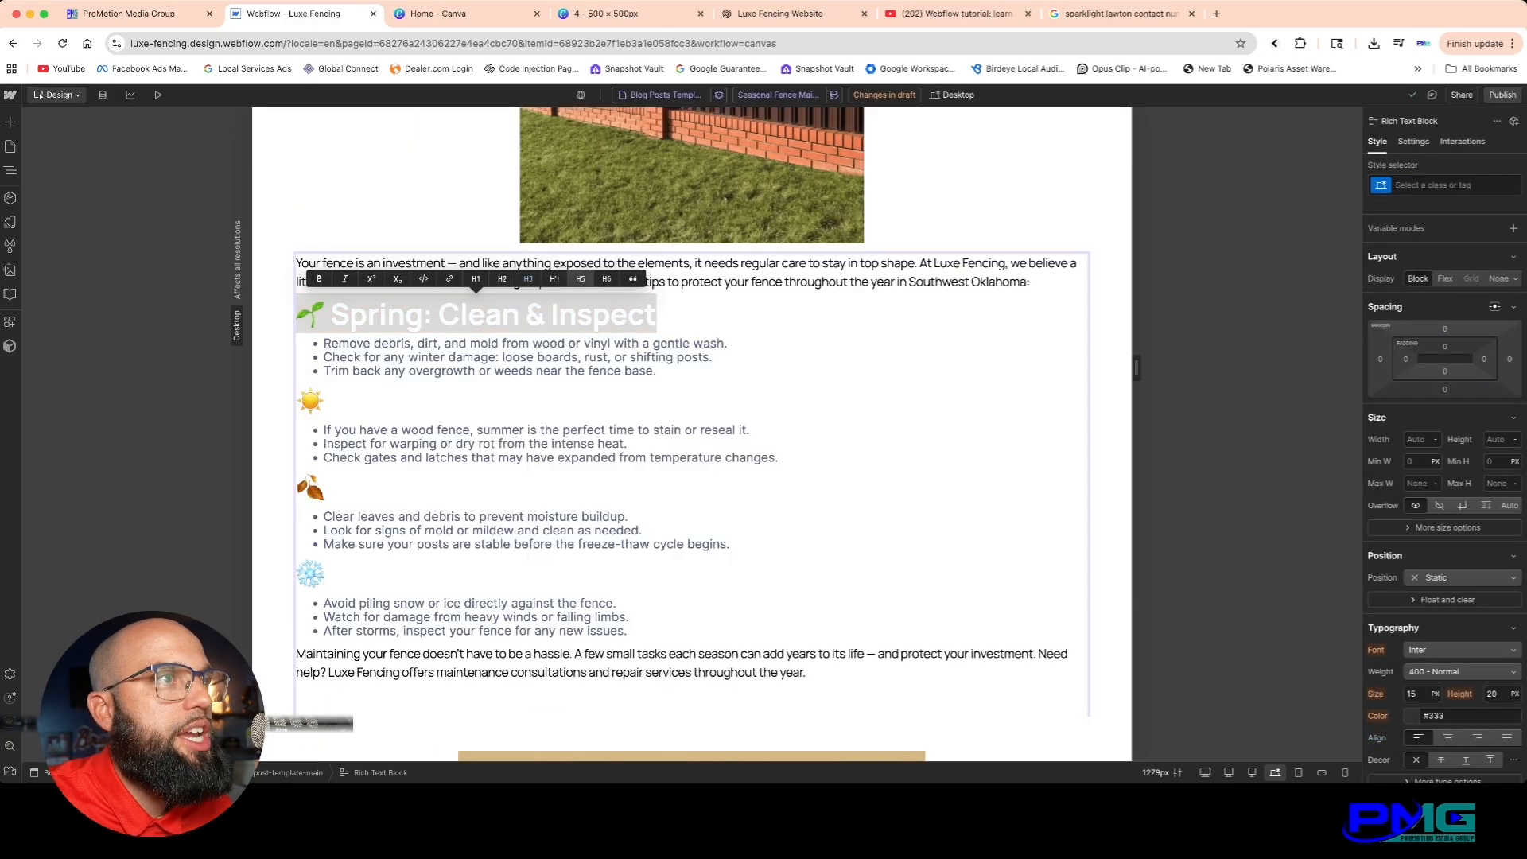
pyautogui.tripleClick(477, 382)
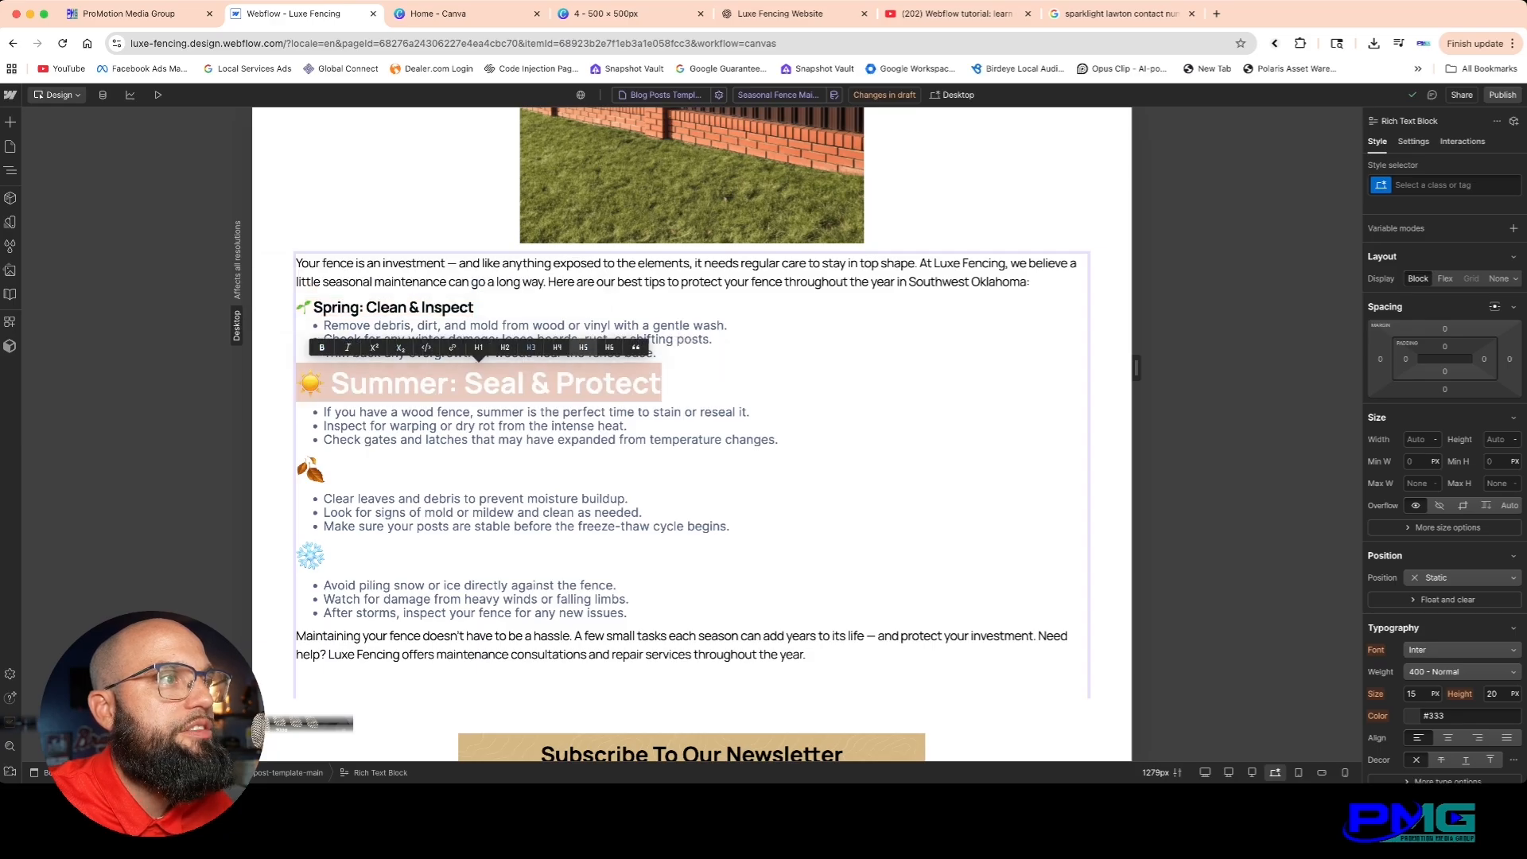
pyautogui.click(584, 347)
pyautogui.tripleClick(556, 451)
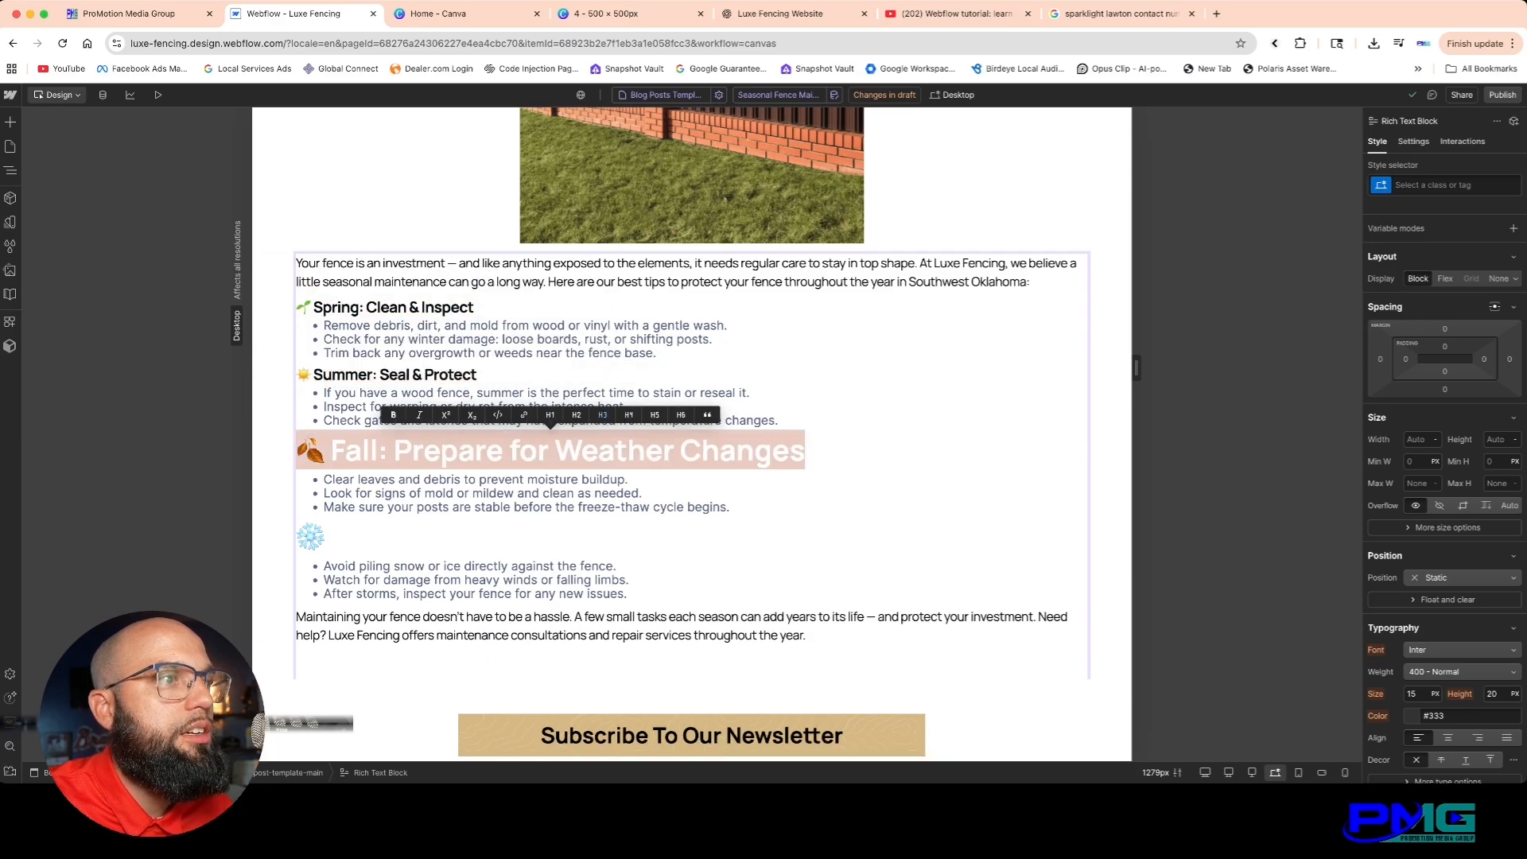
pyautogui.click(651, 416)
pyautogui.doubleClick(552, 517)
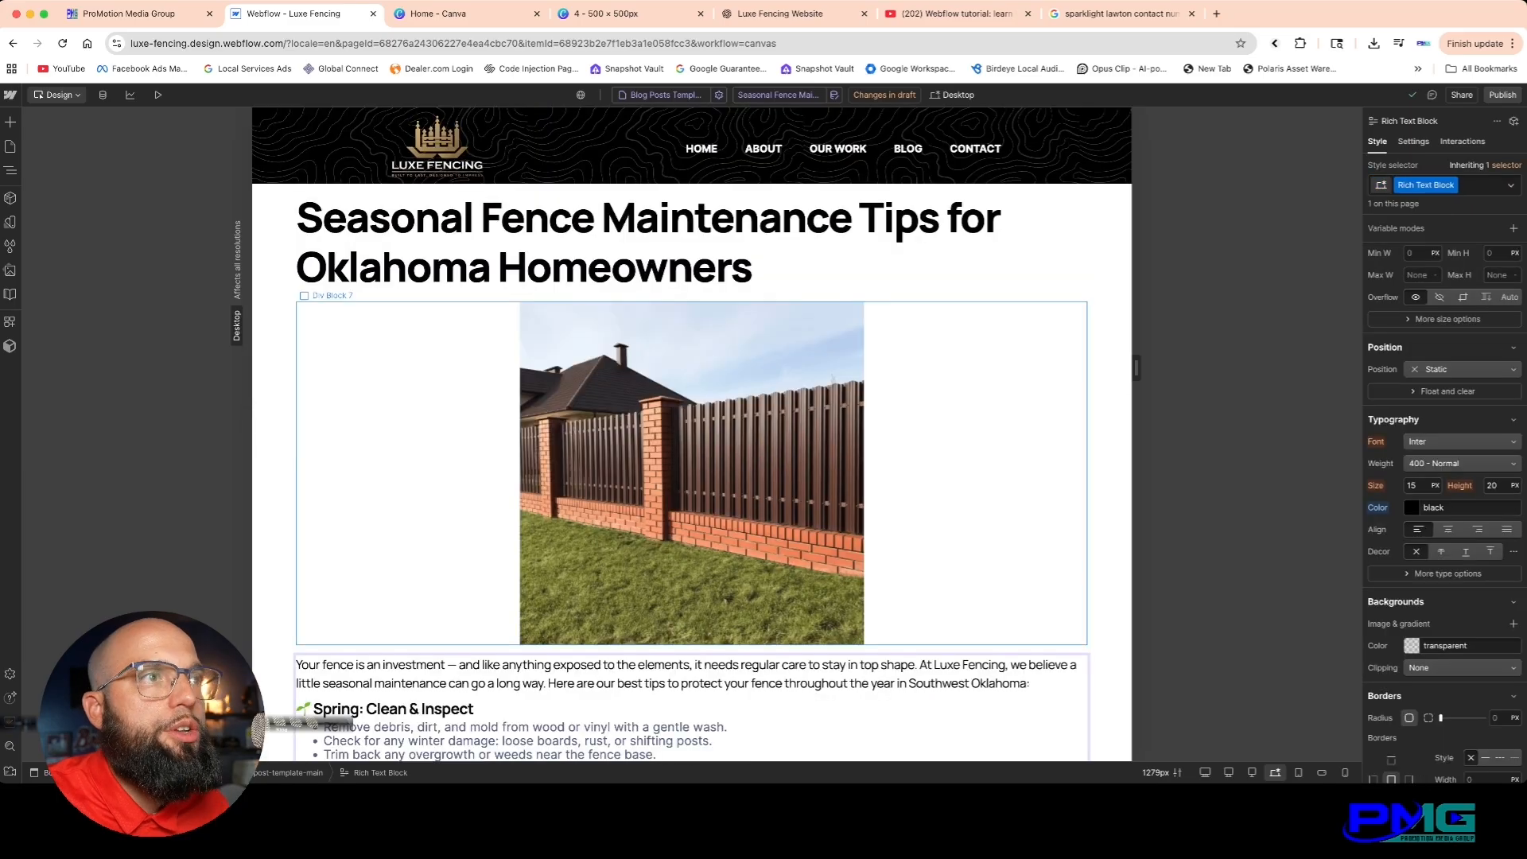
# Step: Round the post image's corners with a 16 px border radius
pyautogui.scroll(-1, 833, 350)
pyautogui.click(725, 569)
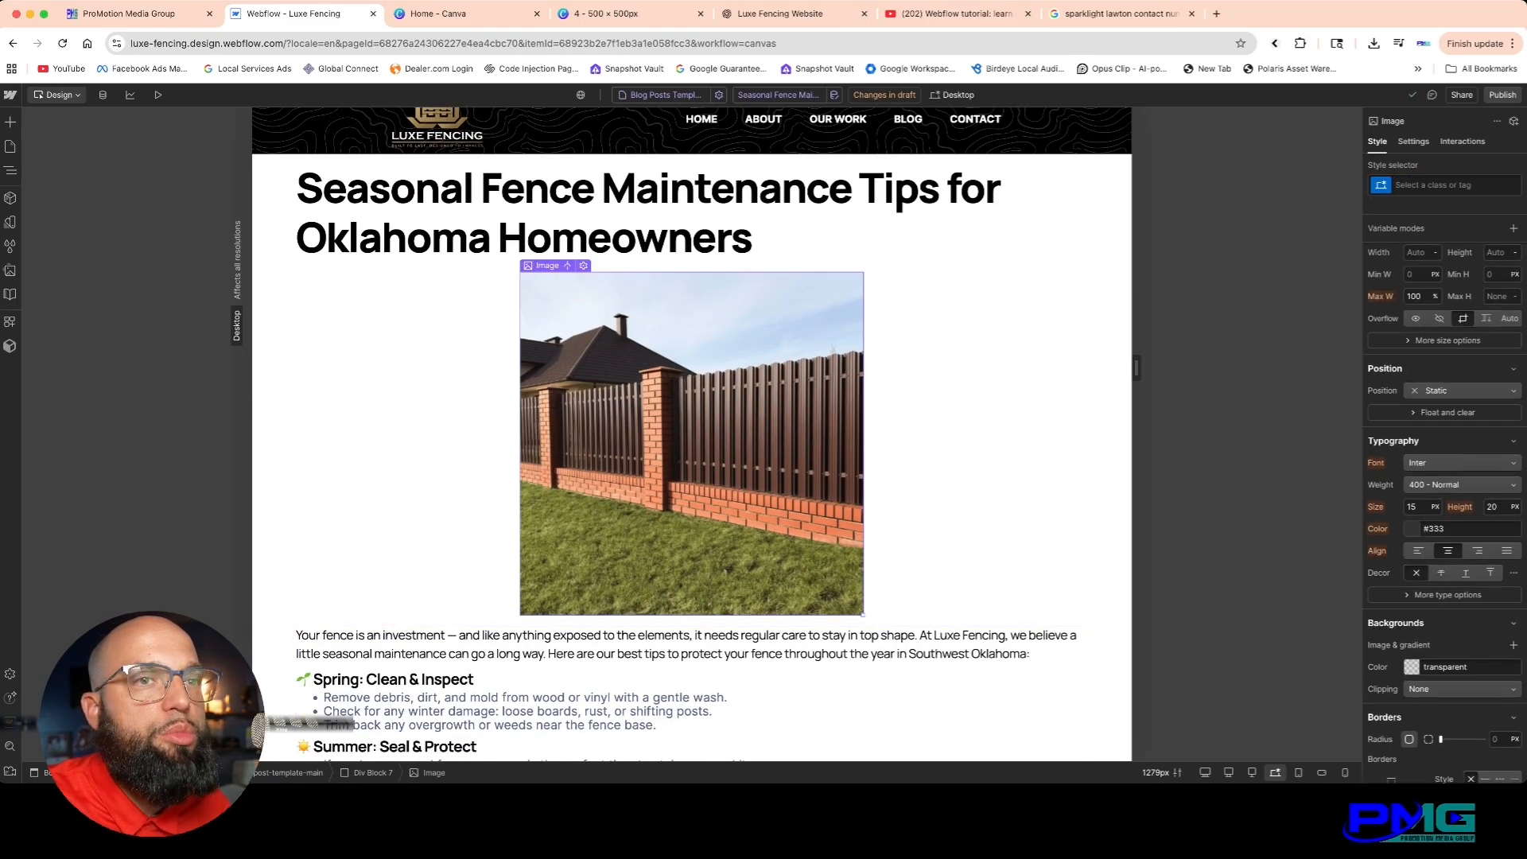
pyautogui.scroll(-4, 1444, 509)
pyautogui.moveTo(1441, 573); pyautogui.dragTo(1475, 570)
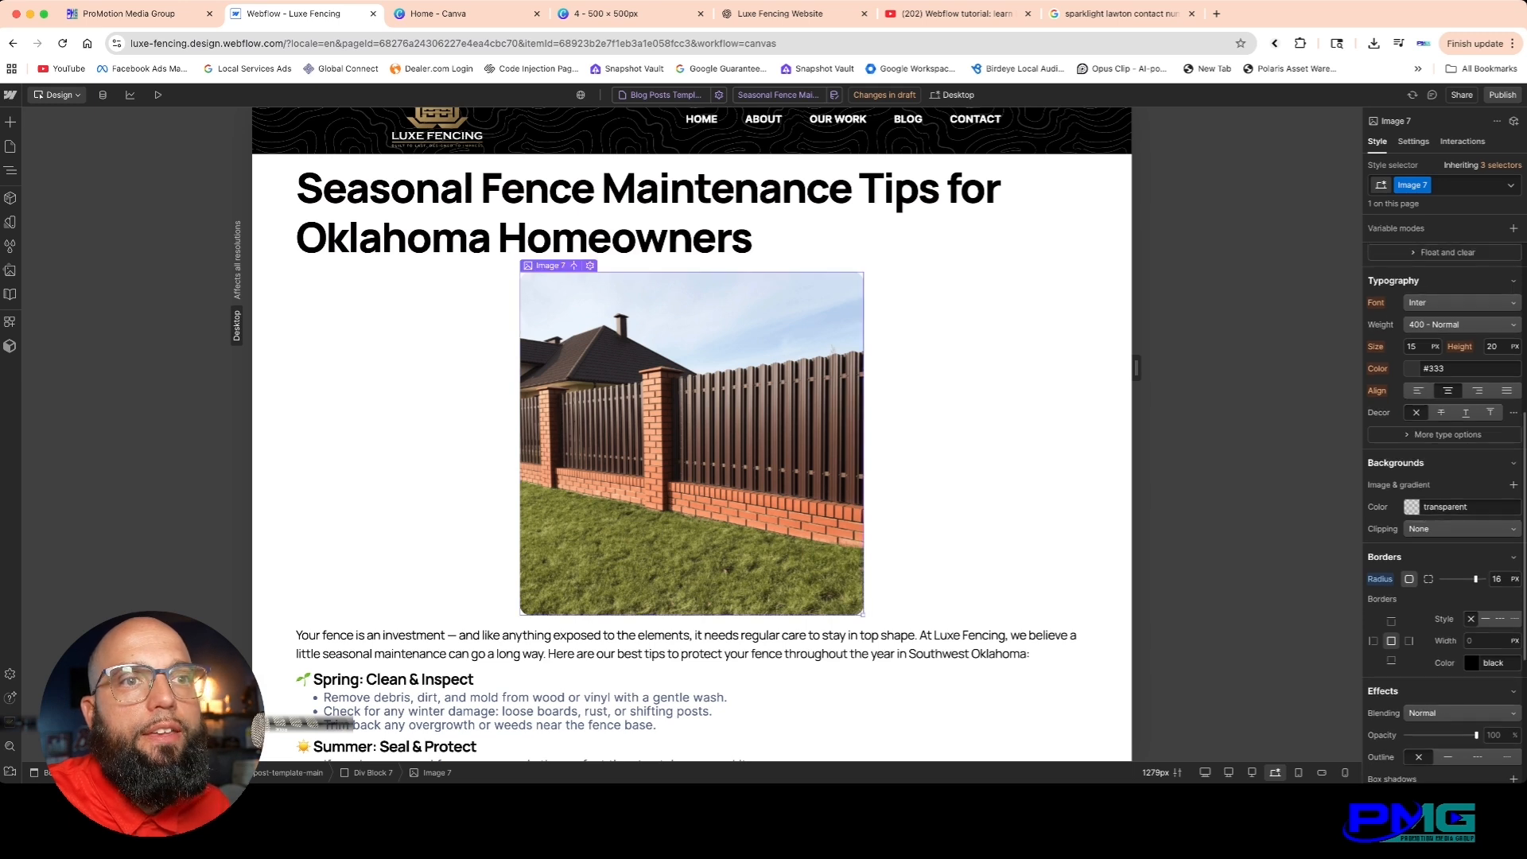
# Step: Add an outer box shadow to the post image with X 2, Y 2, blur 5 and size 0, and strengthen the shadow colour
pyautogui.scroll(-3, 1443, 509)
pyautogui.click(1513, 586)
pyautogui.moveTo(1444, 675); pyautogui.dragTo(1449, 676)
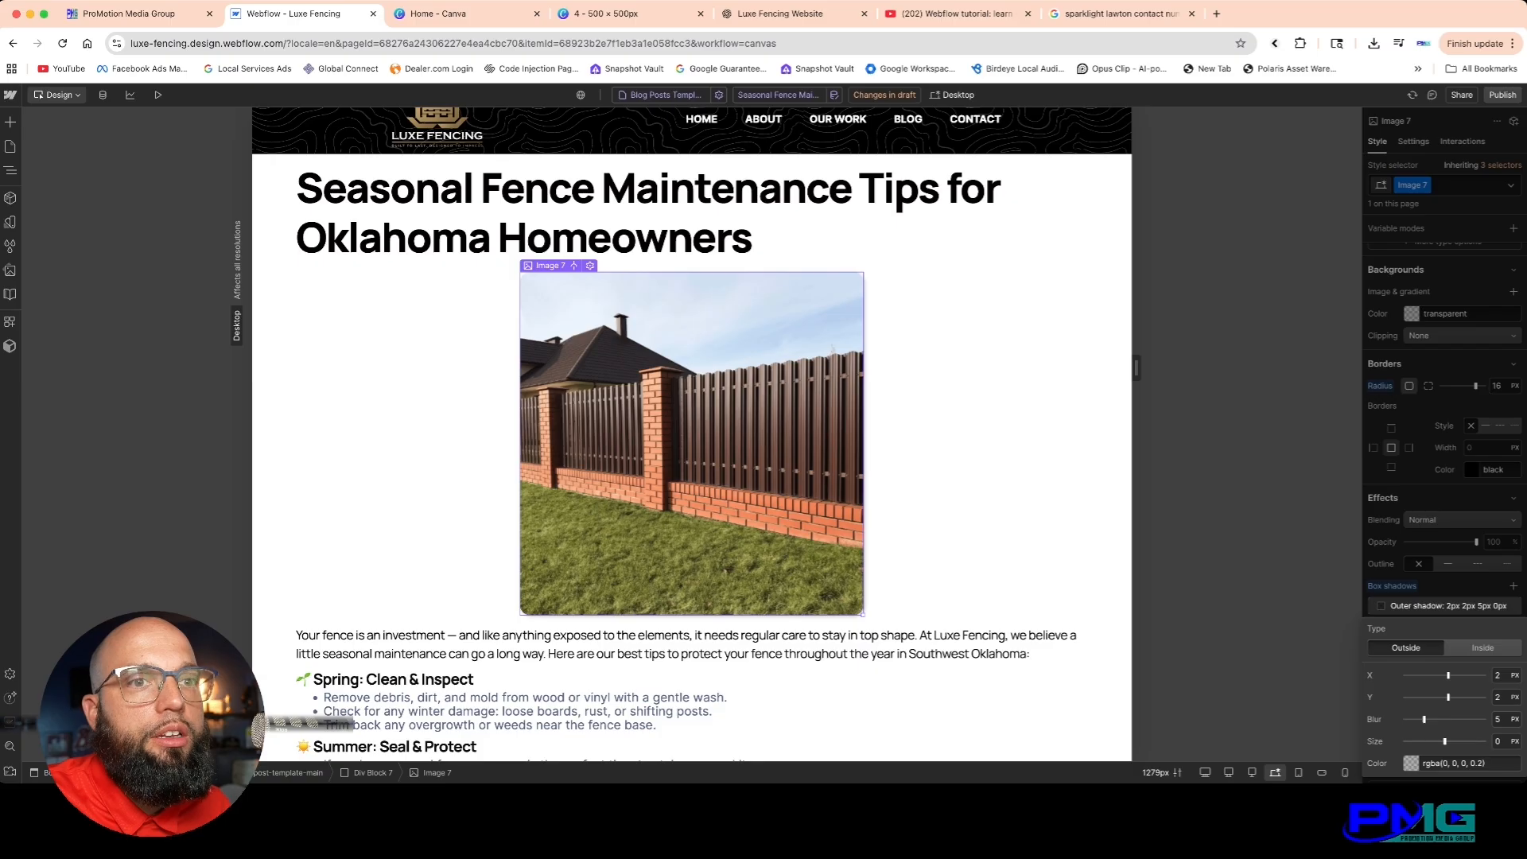
pyautogui.click(1410, 763)
pyautogui.moveTo(1422, 692); pyautogui.dragTo(1438, 692)
pyautogui.click(975, 443)
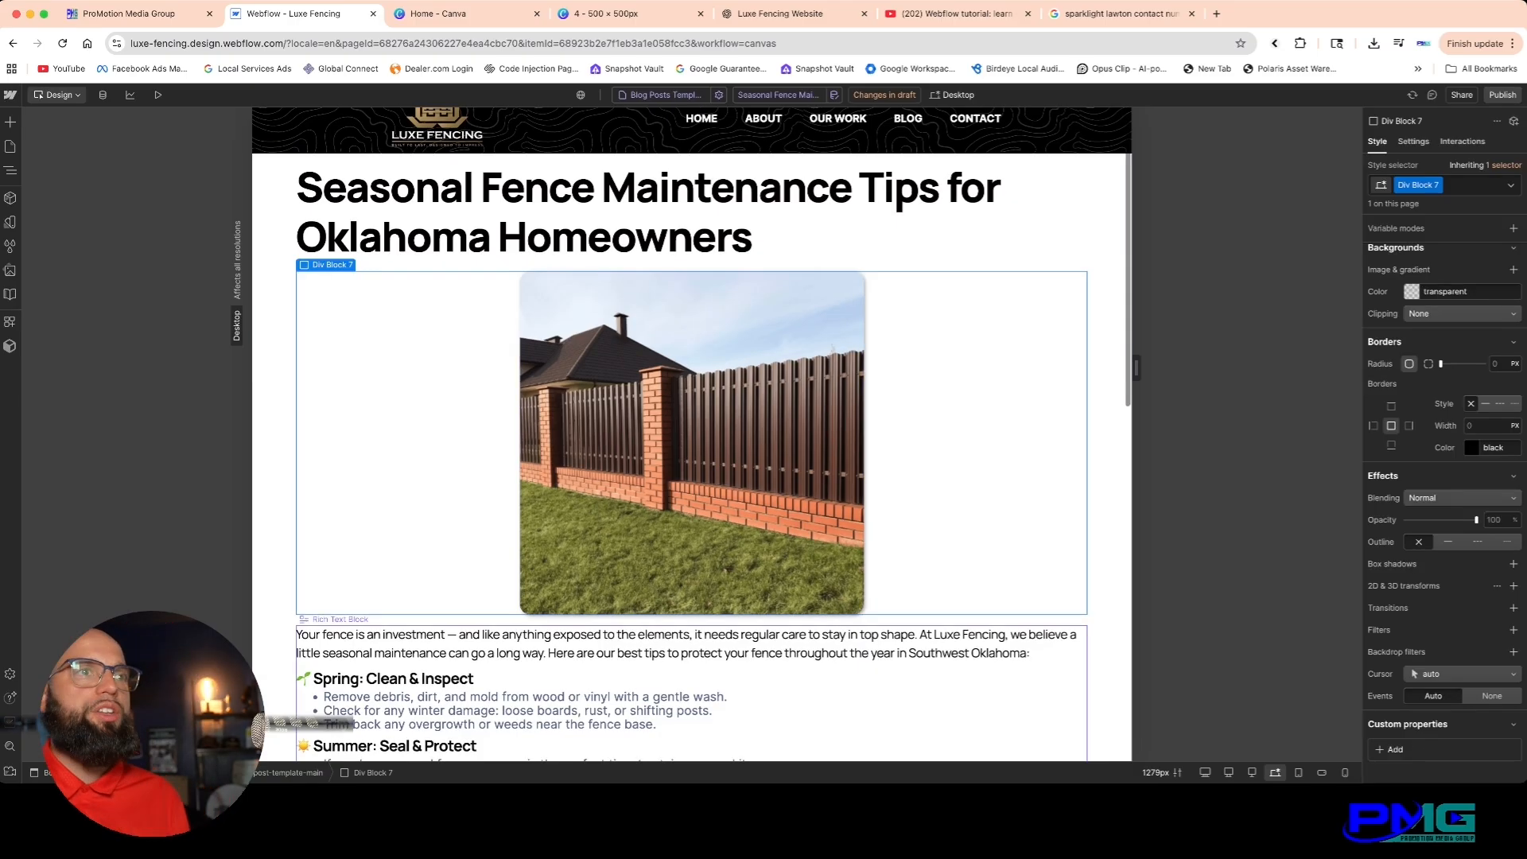
# Step: Switch the template to the How to Maintain Your Fence Year-Round in Oklahoma post and change its Spring: Inspect and Refresh heading to H5
pyautogui.click(691, 642)
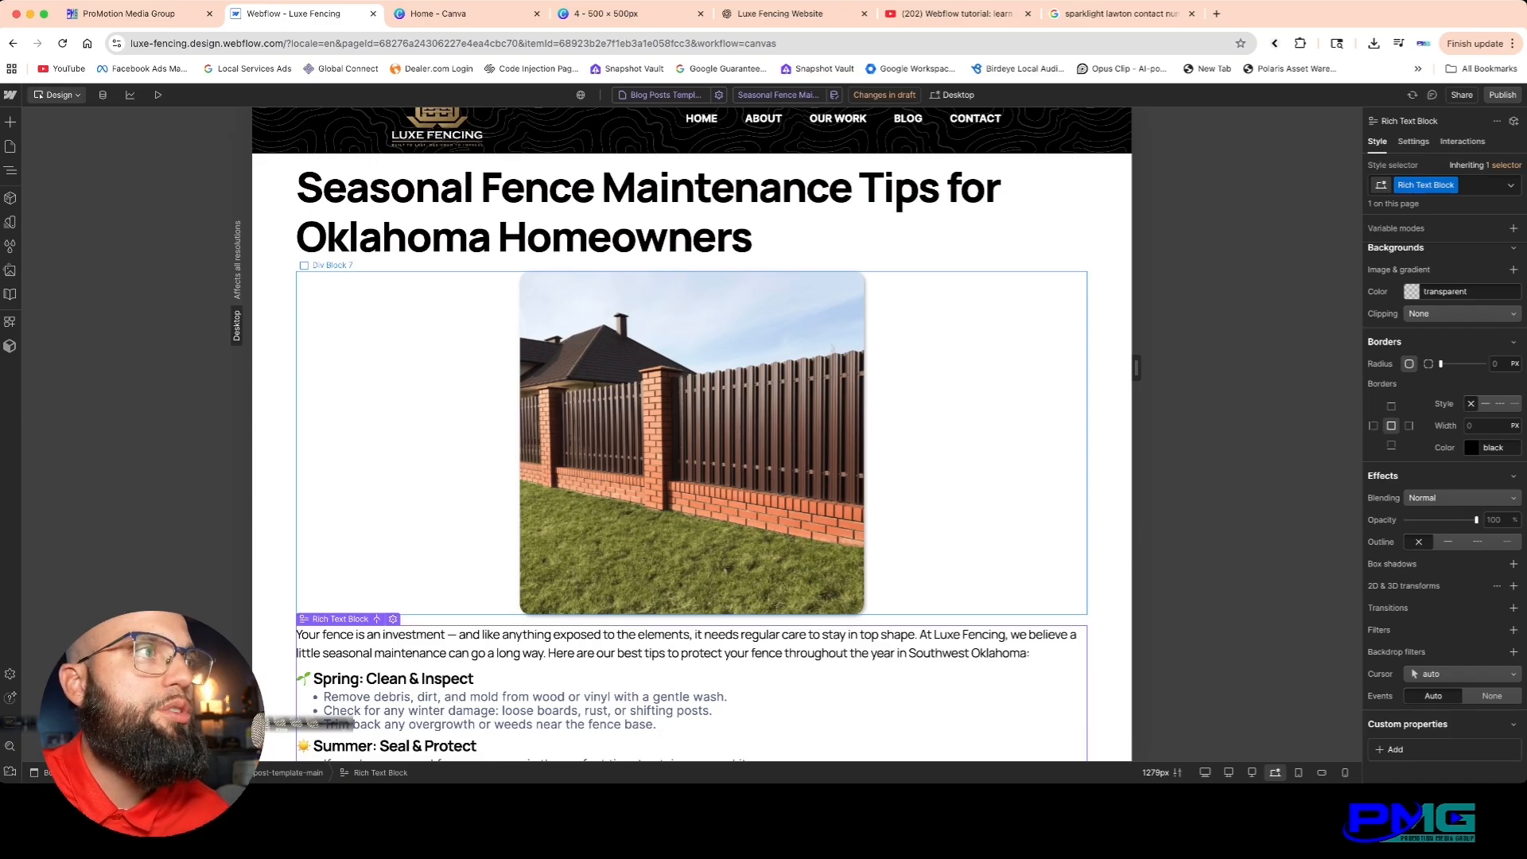
pyautogui.scroll(-6, 692, 434)
pyautogui.scroll(7, 692, 434)
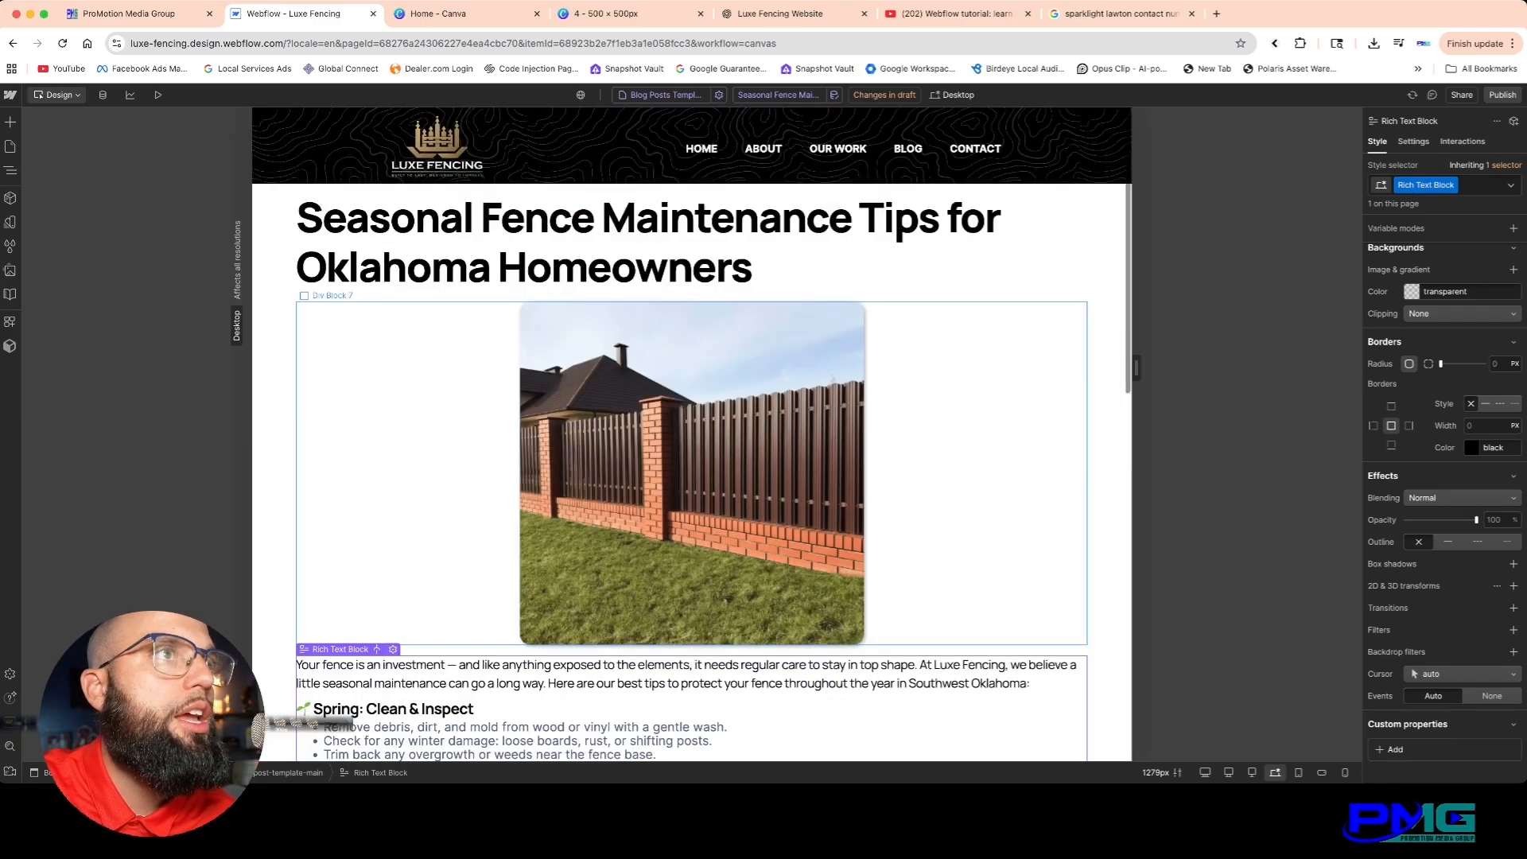
pyautogui.click(778, 94)
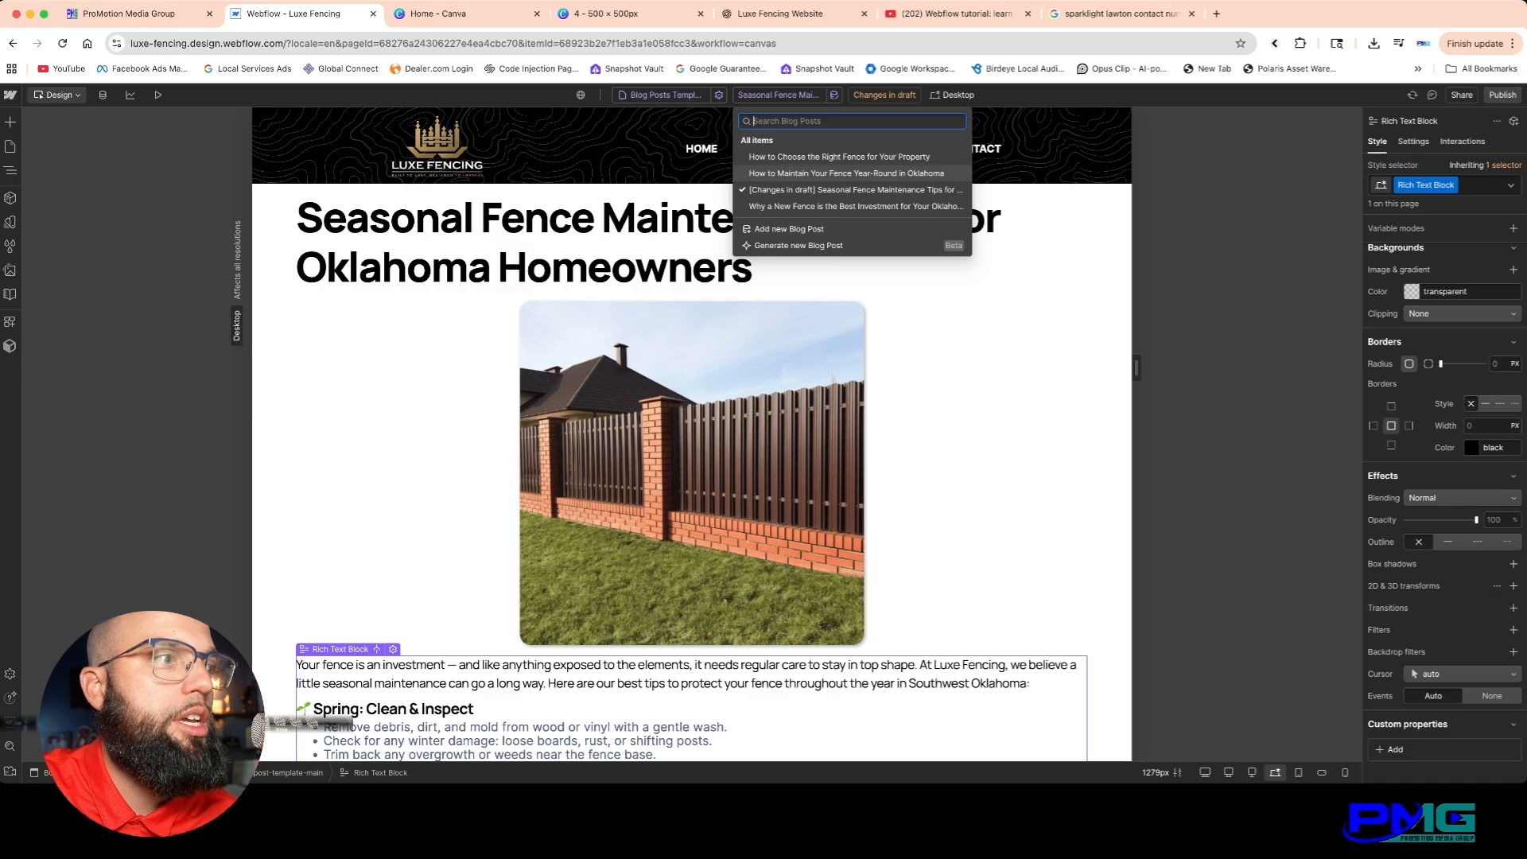
pyautogui.click(846, 173)
pyautogui.scroll(-5, 692, 434)
pyautogui.scroll(-2, 692, 434)
pyautogui.scroll(7, 692, 434)
pyautogui.tripleClick(607, 678)
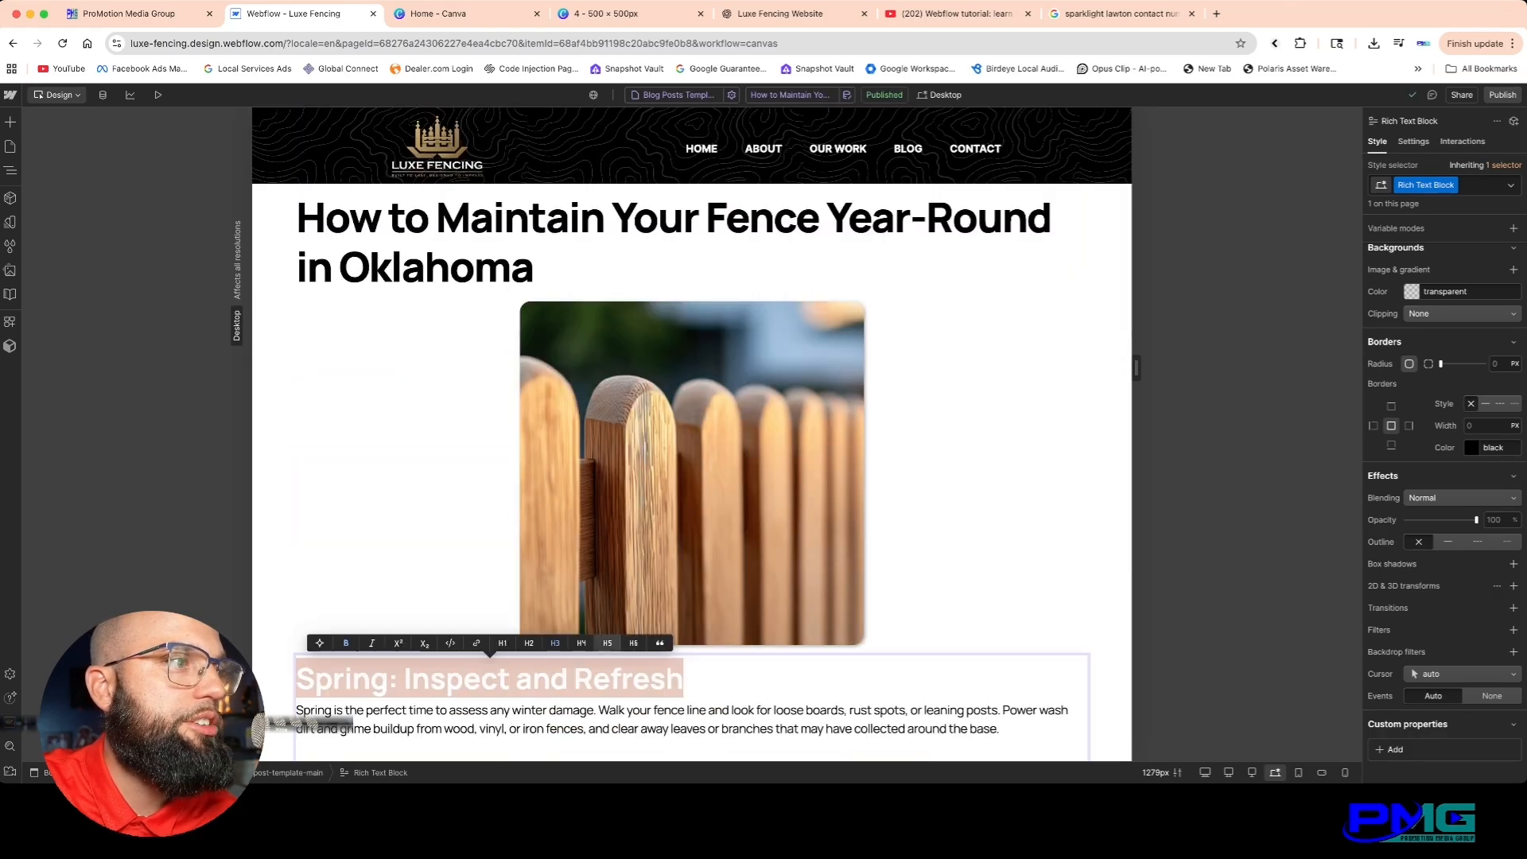
pyautogui.click(607, 643)
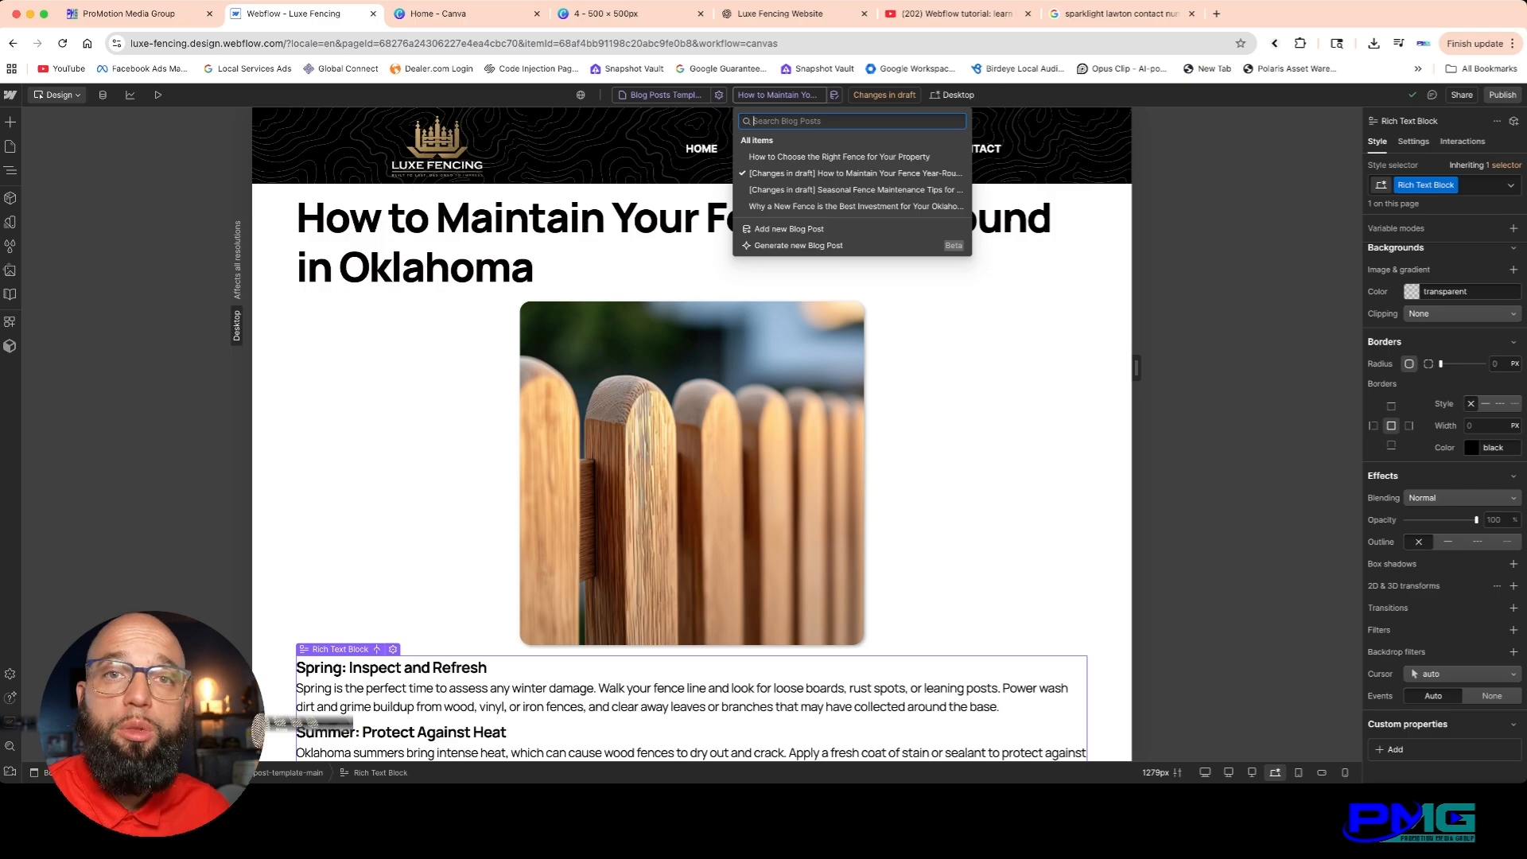